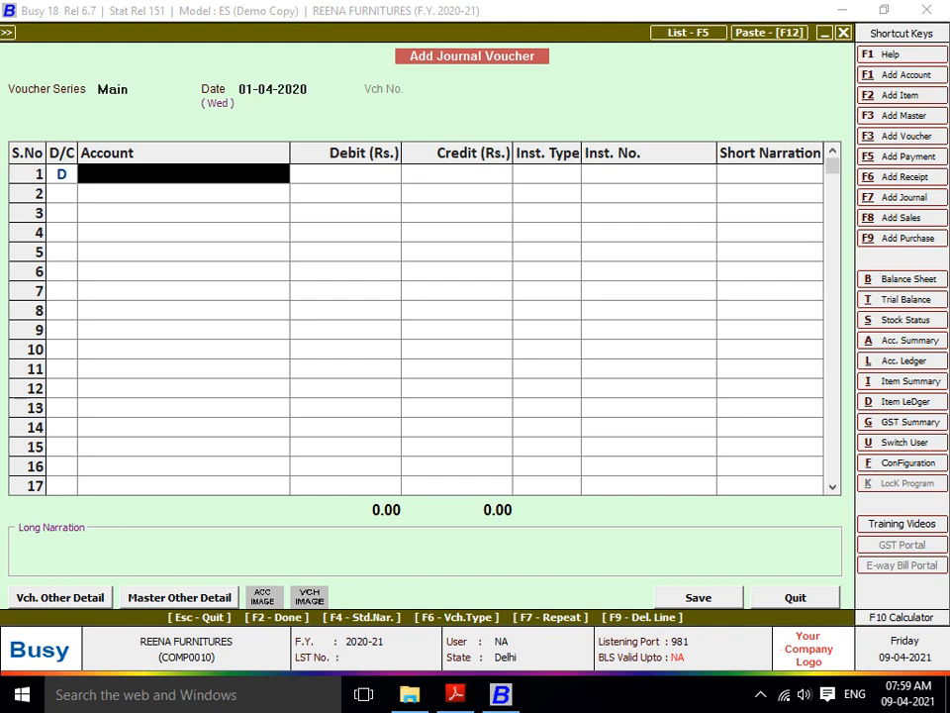
- Choose Office Maintenance Expenses for line 1 and debit it 50,000, moving on to line 2
type("5")
key("BackSpace")
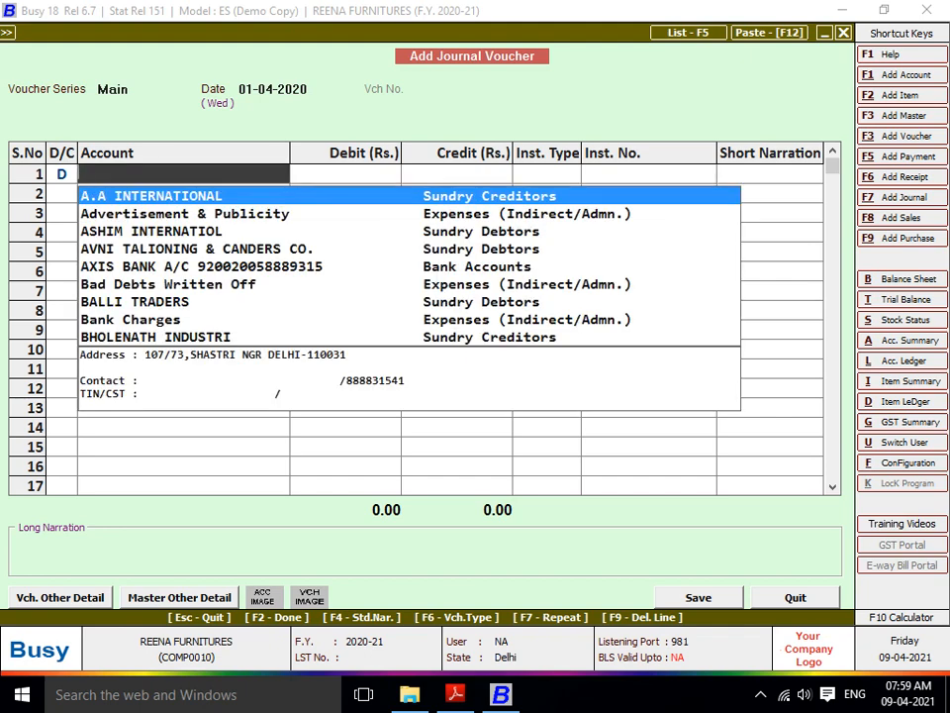
type("office")
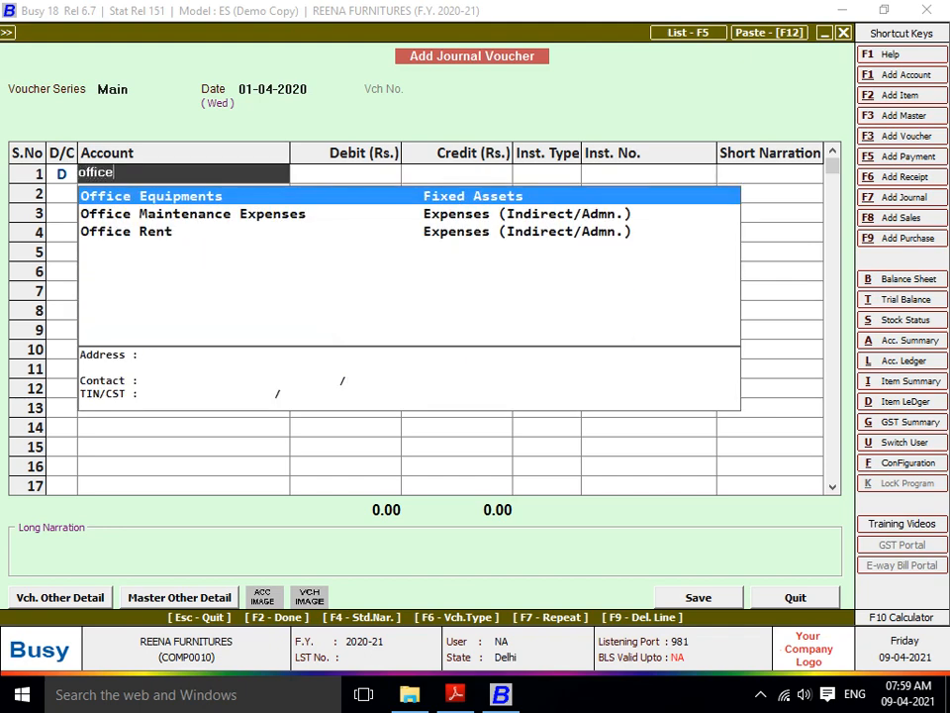
key("Down")
key("Return")
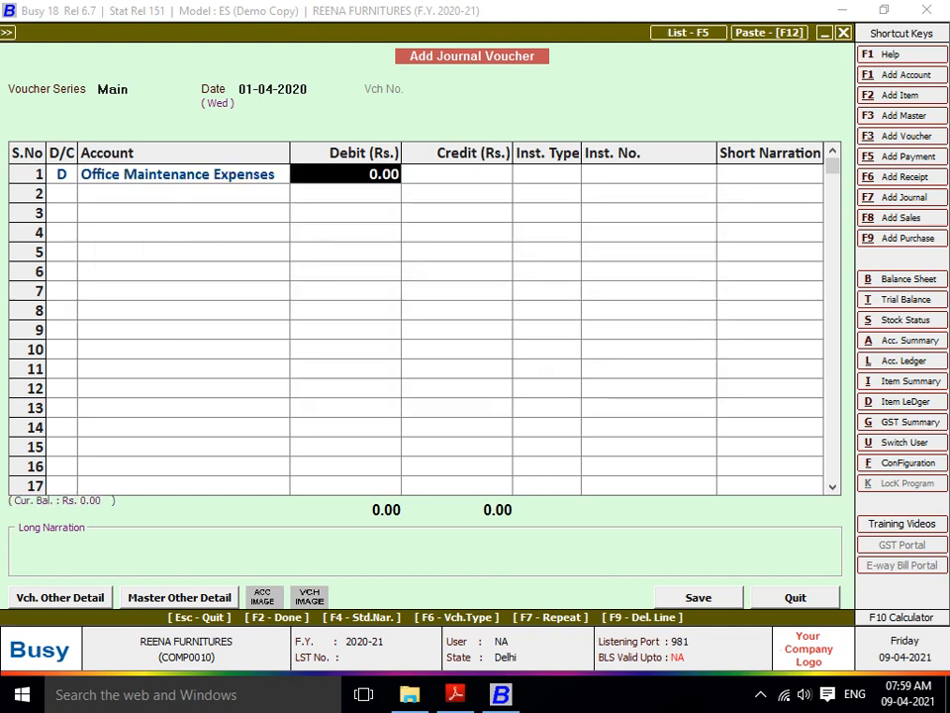
type("50,00")
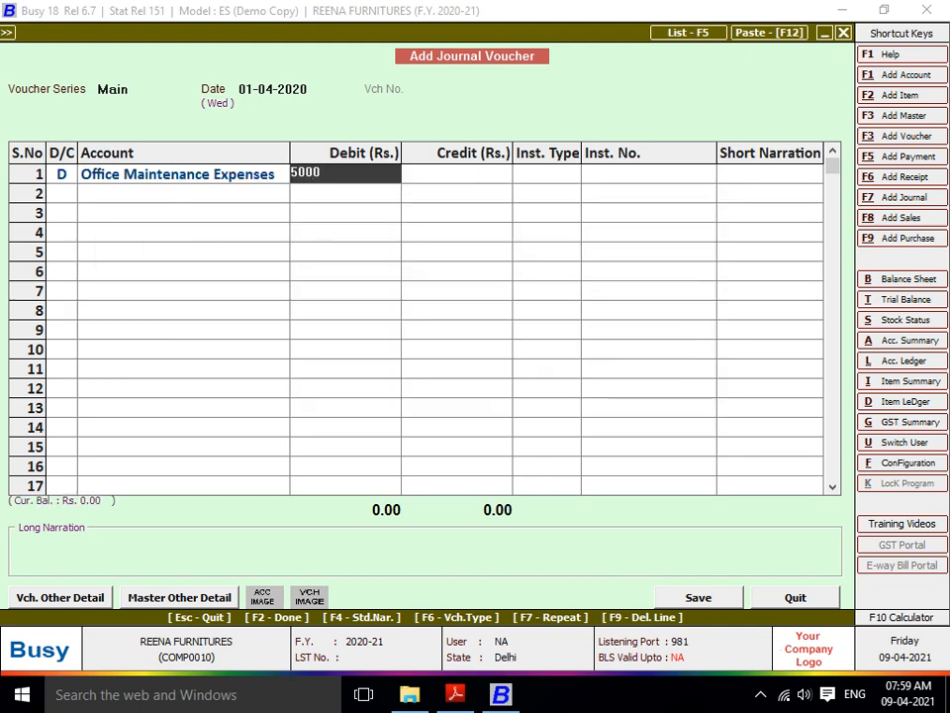
type("0")
key("Return")
key("Return")
key("Return")
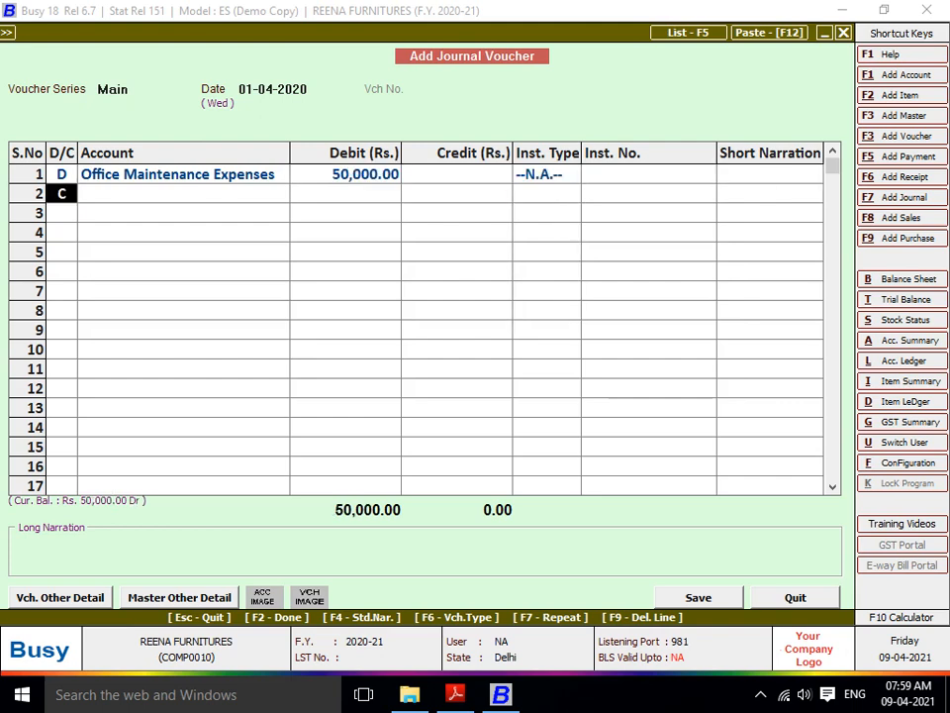
key("Return")
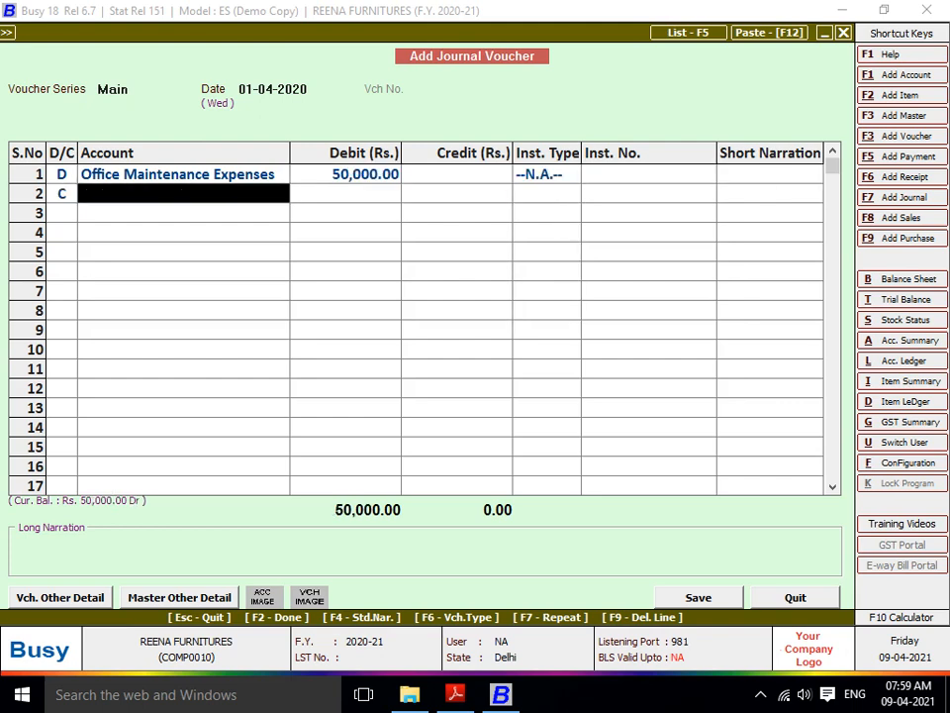
- Create a new account for the transport party under Sundry Creditors and save it for line 2
key("F3")
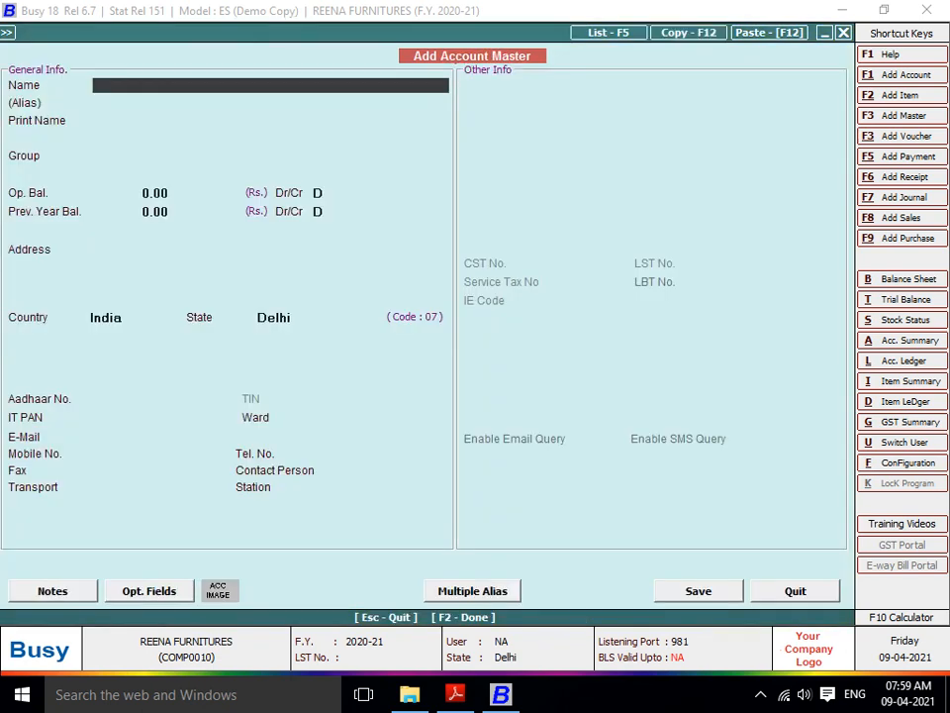
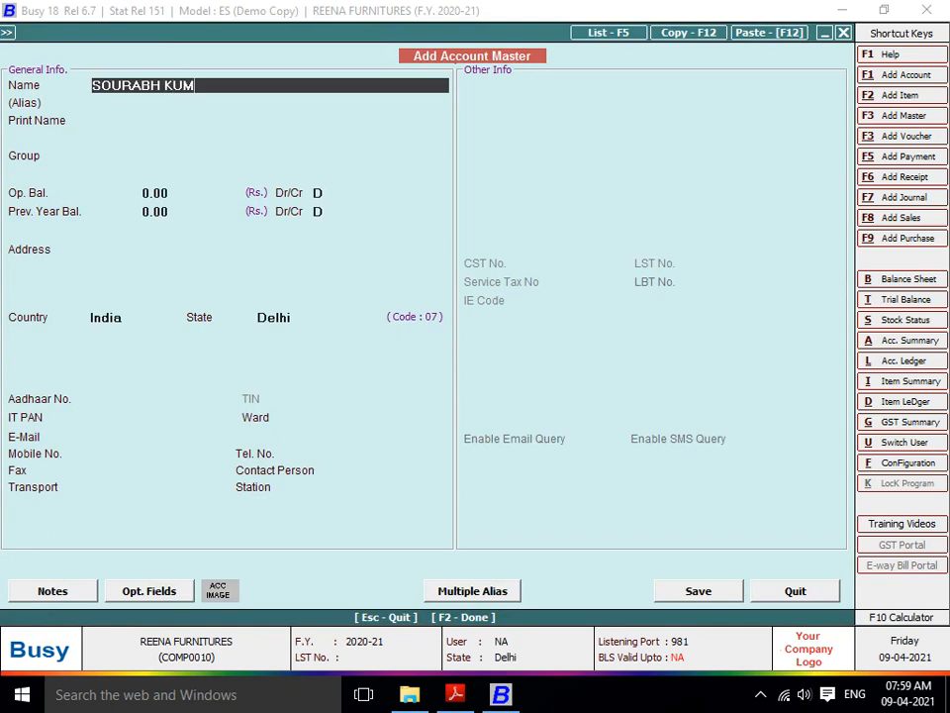
key("Return")
key("Return")
key("Return")
type("SUN")
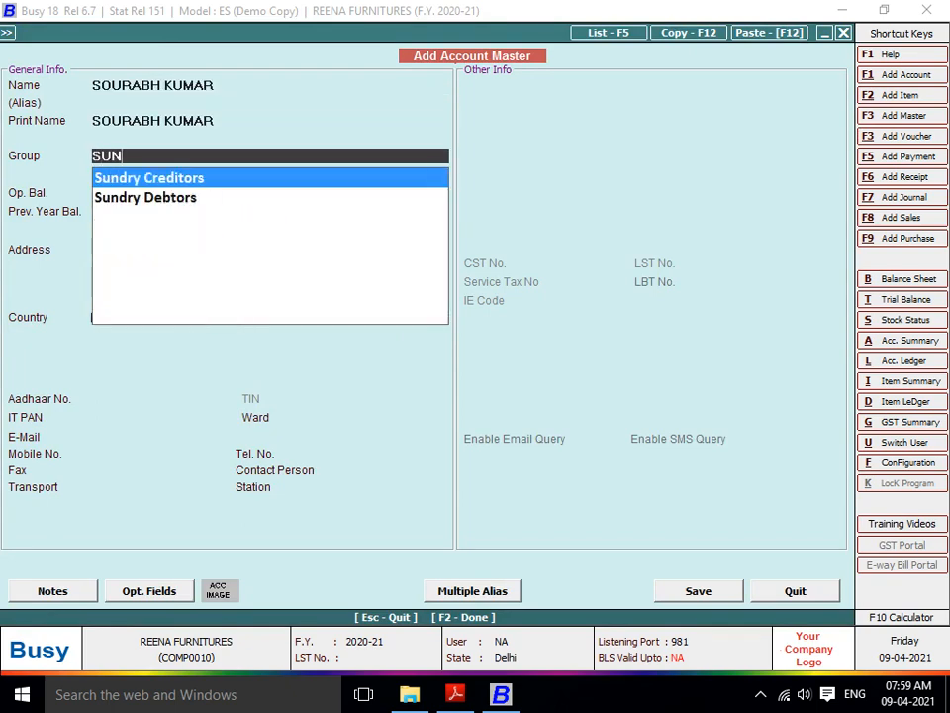
key("Return")
key("Return")
key("Return")
key("Return")
key("Return")
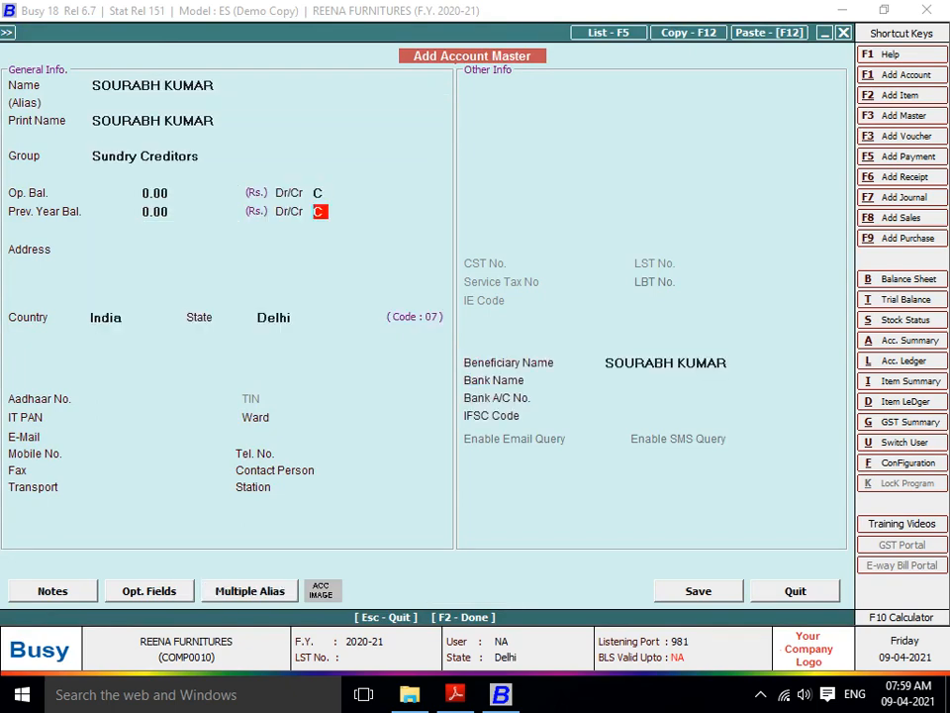
key("Return")
key("Return")
key("Return")
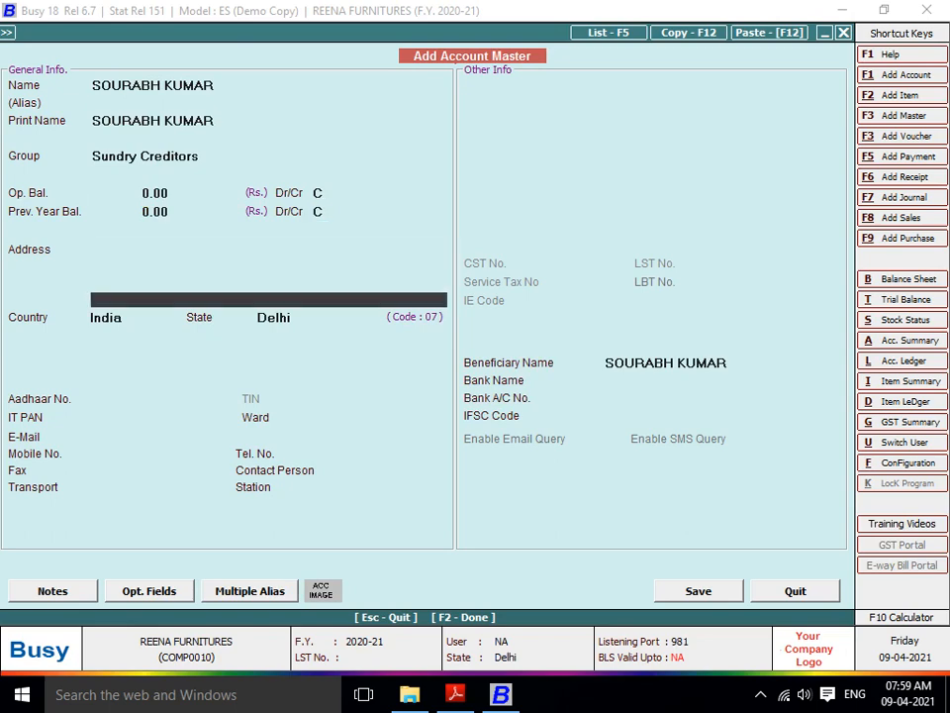
key("F2")
key("Return")
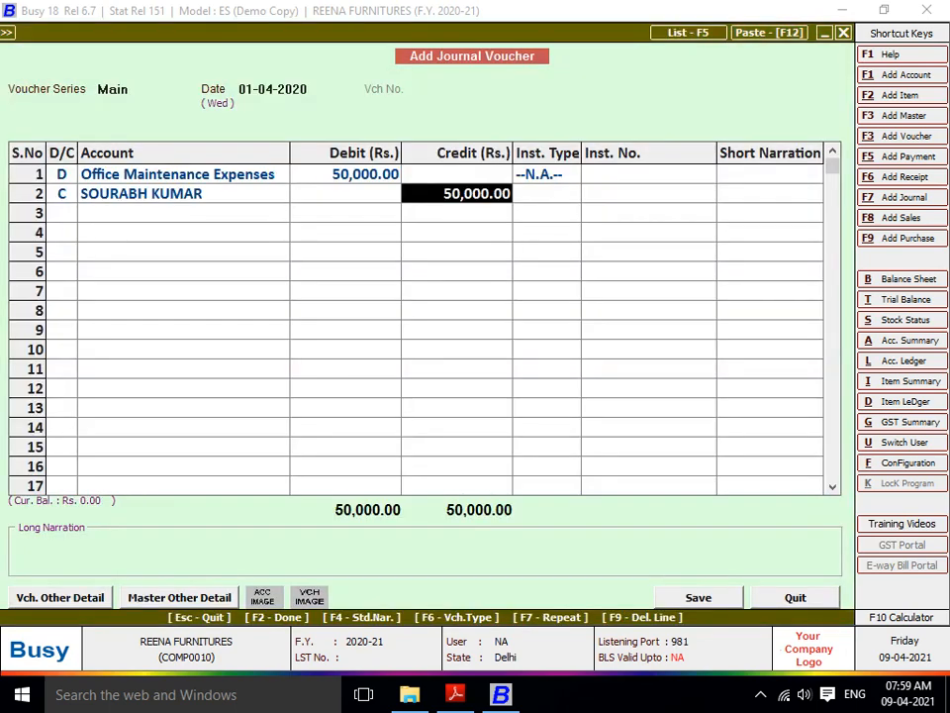
- Complete the remaining voucher fields with no instrument type and save the 50,000 journal voucher
left_click(345, 174)
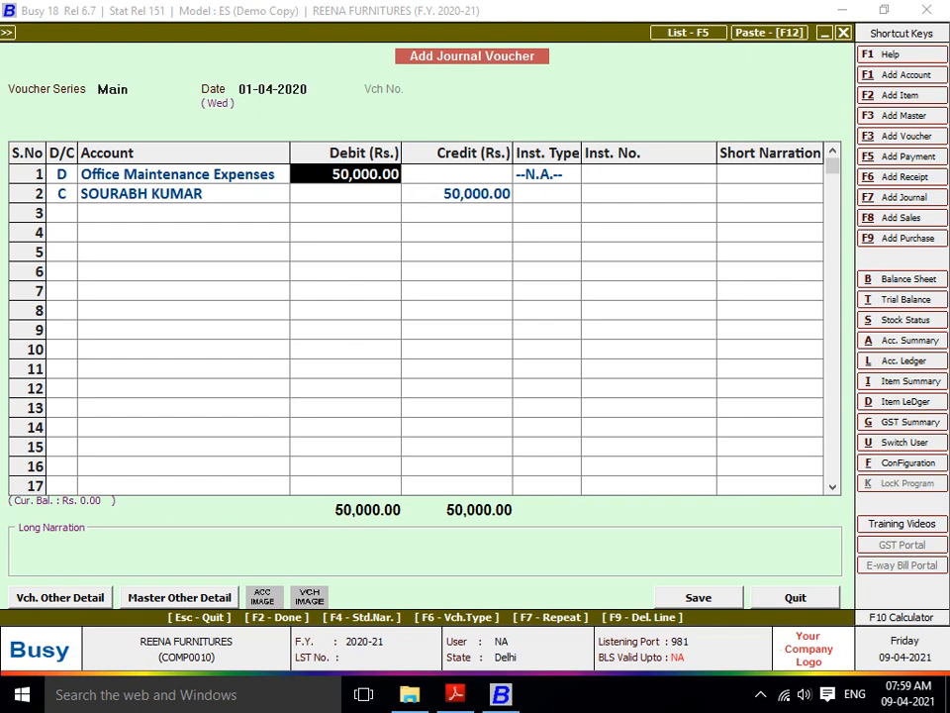
key("Return")
key("Return")
key("Return")
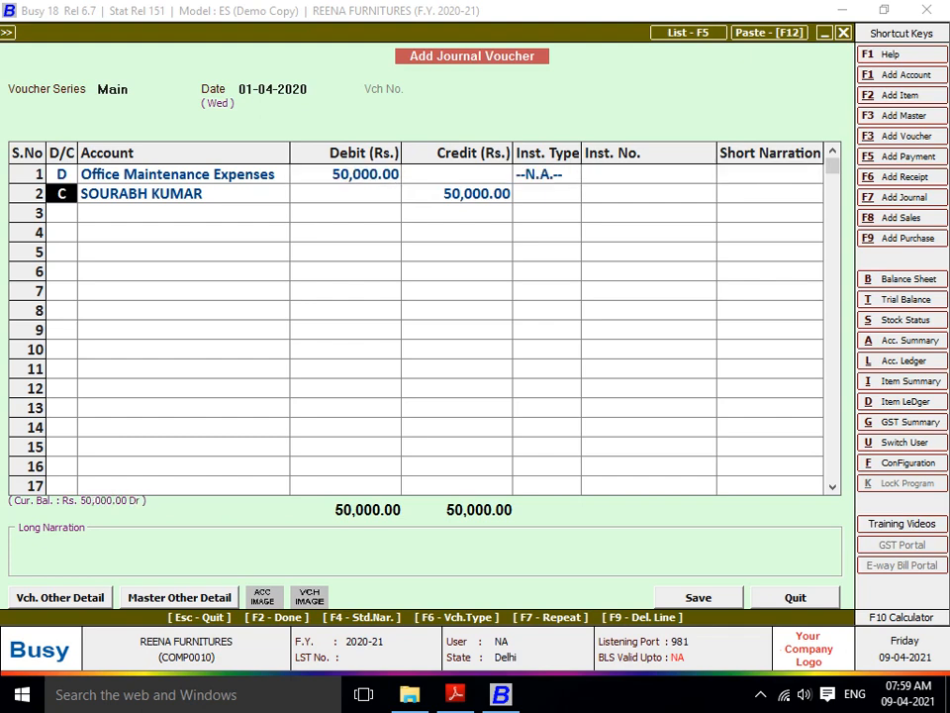
key("Return")
key("Return")
key("Return")
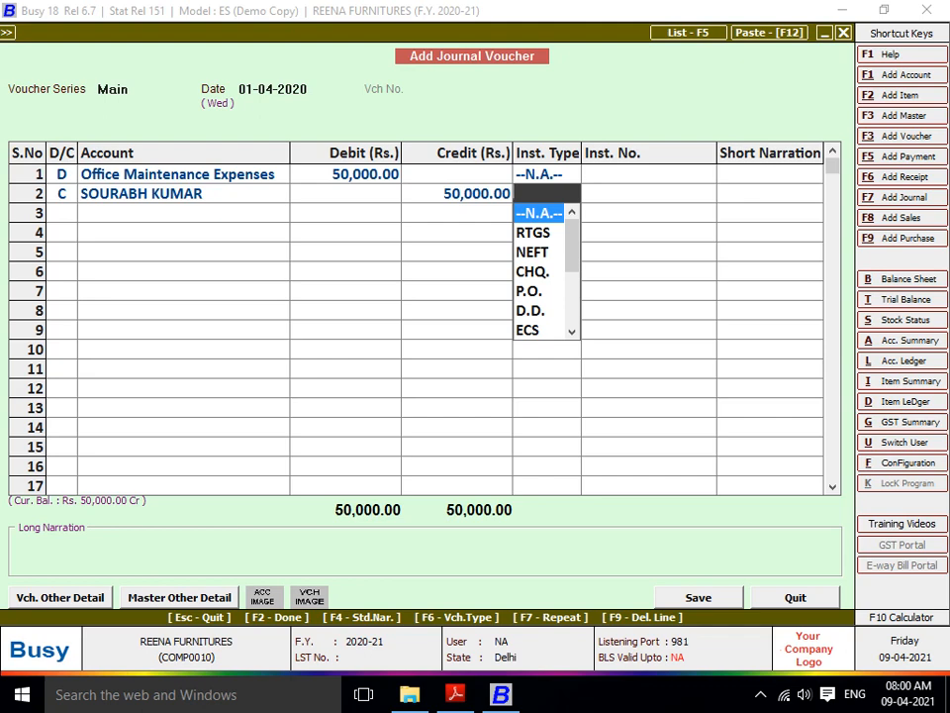
key("Return")
key("Return")
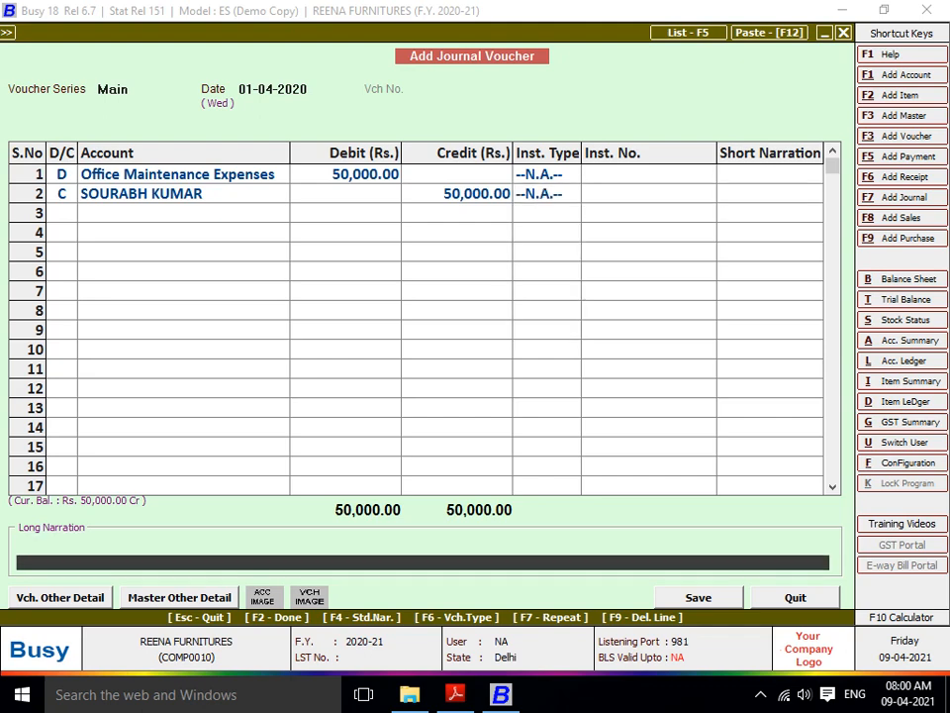
key("Return")
key("Return")
key("Return")
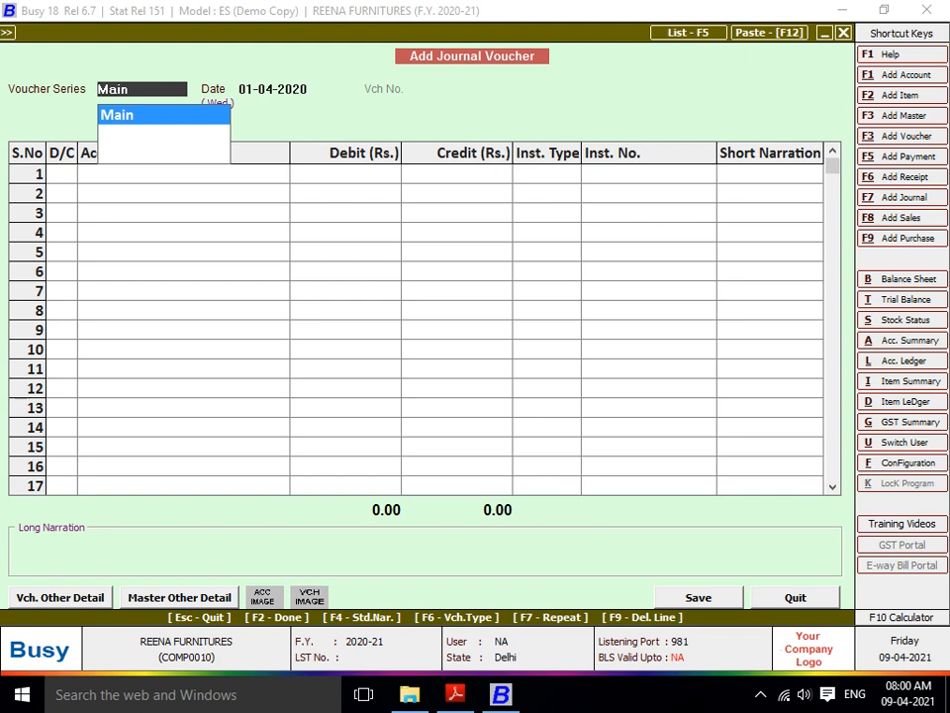
key("Escape")
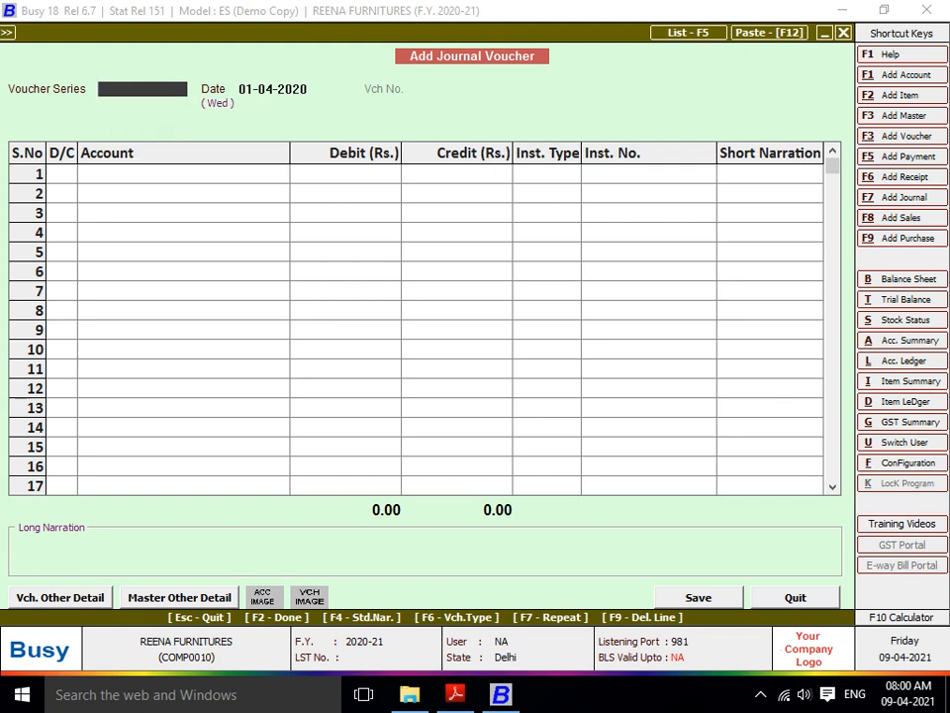
- Exit the Add Journal Voucher form back to the Transactions menu
key("Escape")
key("Escape")
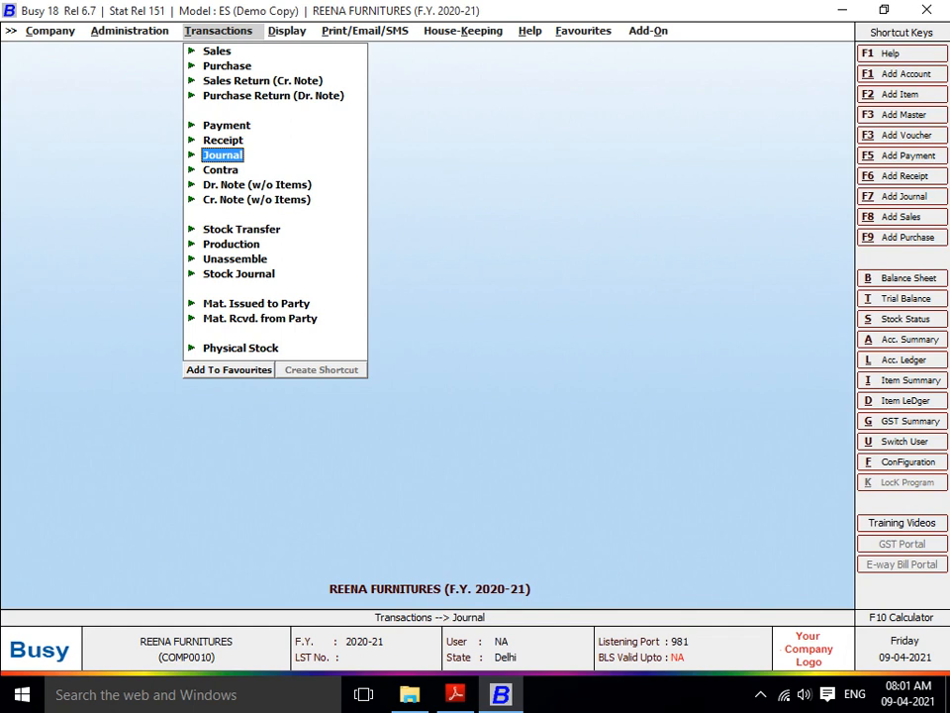
- Start a Main-series contra voucher dated 01-04-2020 with line 1 on the debit side
key("Up")
key("Down")
key("Down")
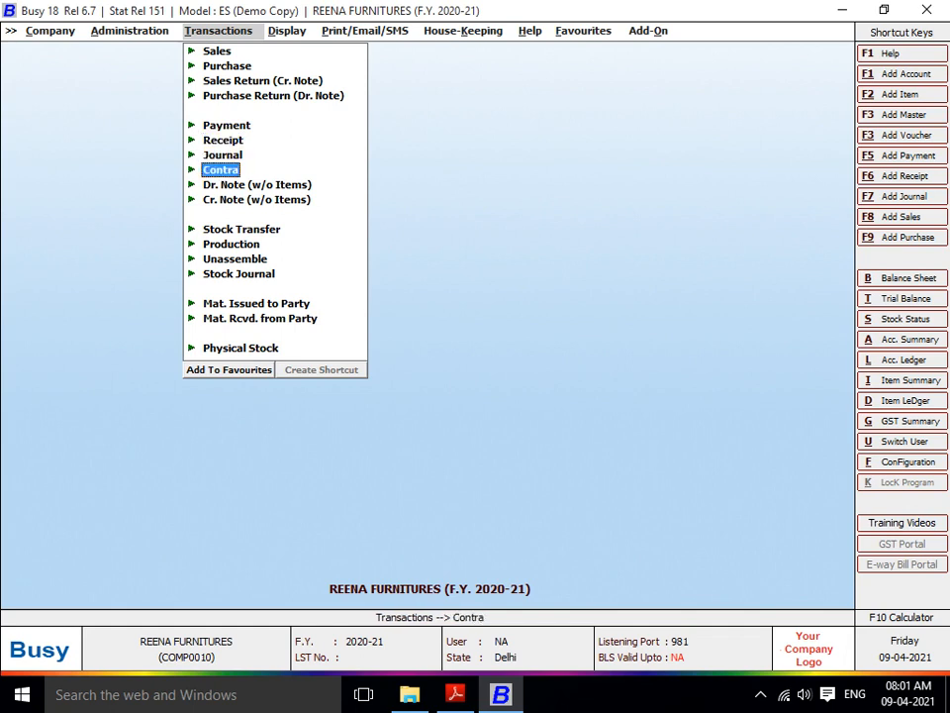
key("Return")
key("Return")
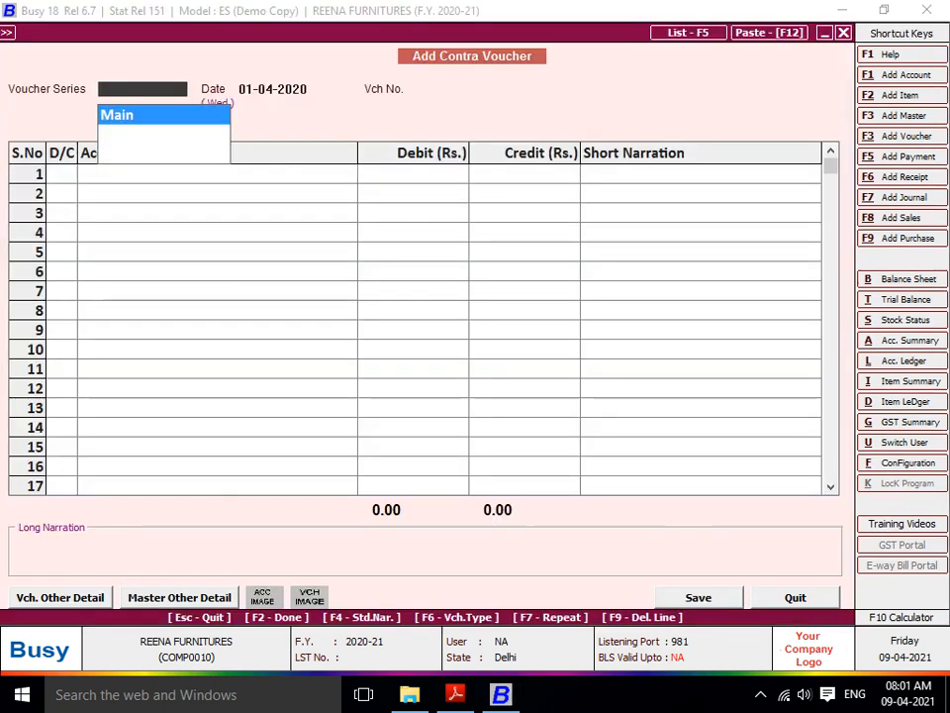
key("Return")
key("Return")
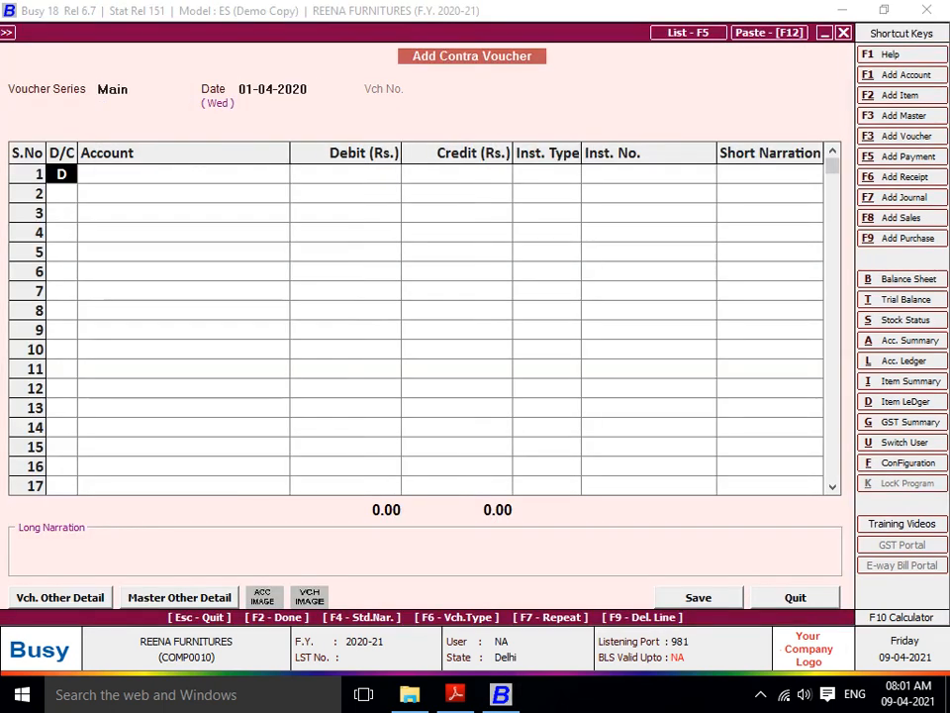
key("Return")
- Begin a new account named HDFC BANK A/C followed by its account number
type("h")
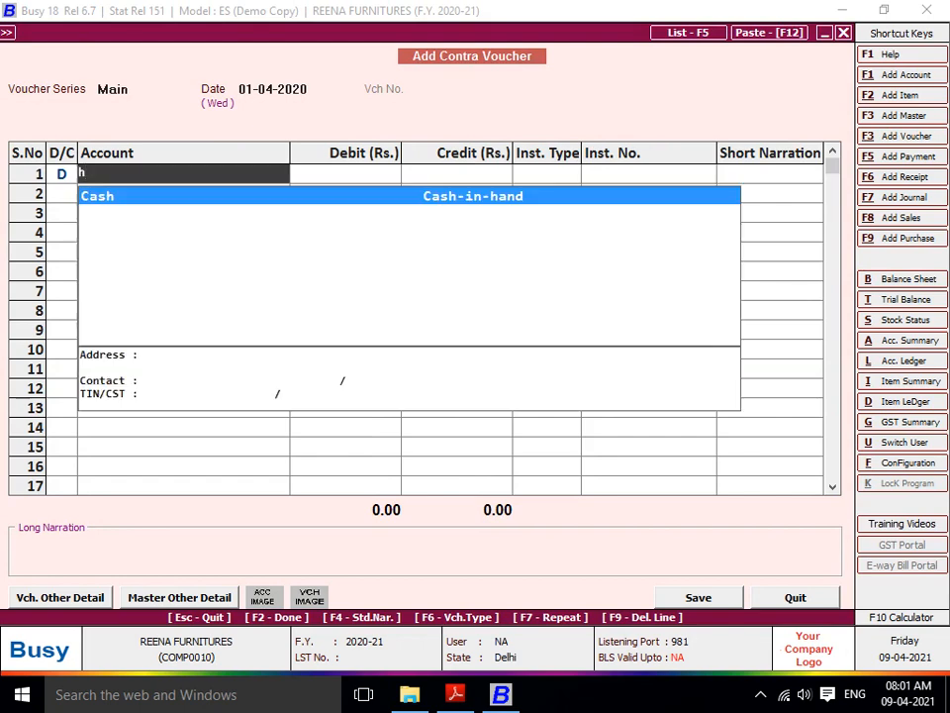
key("F1")
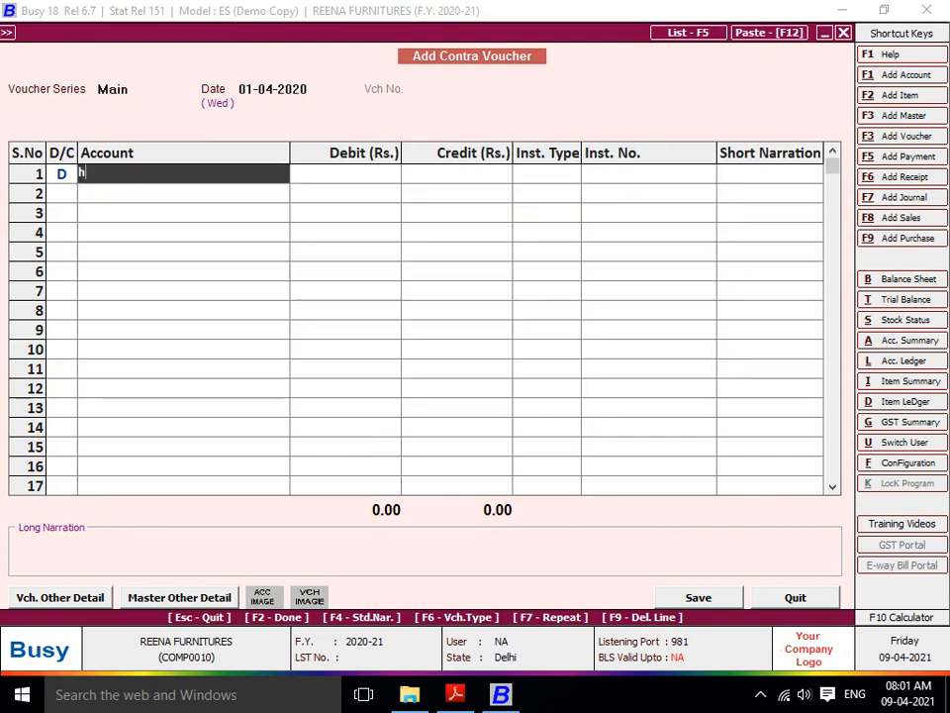
type("HDF")
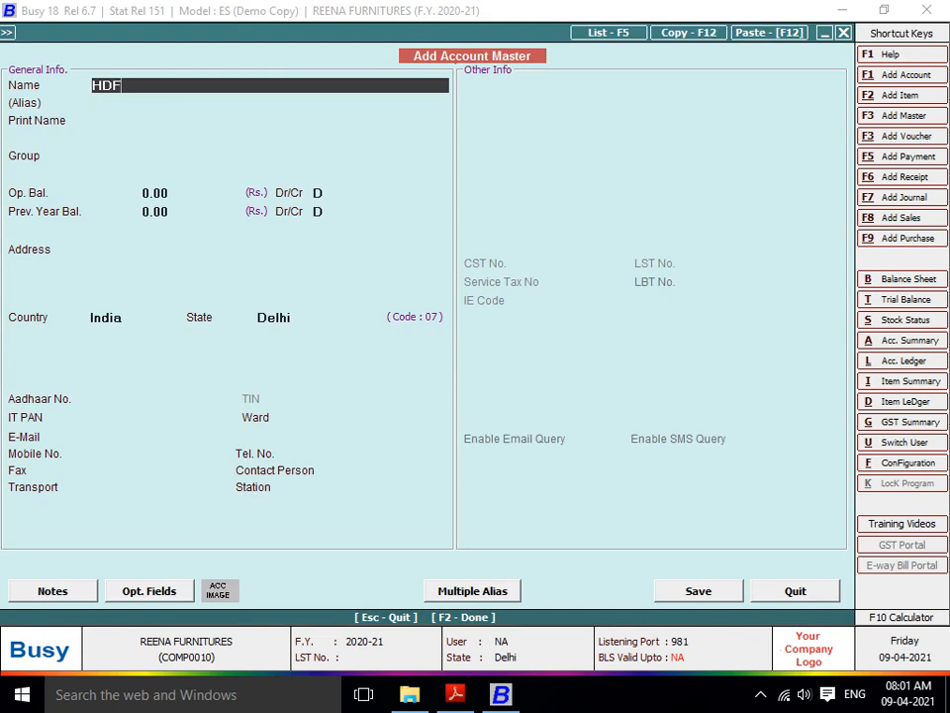
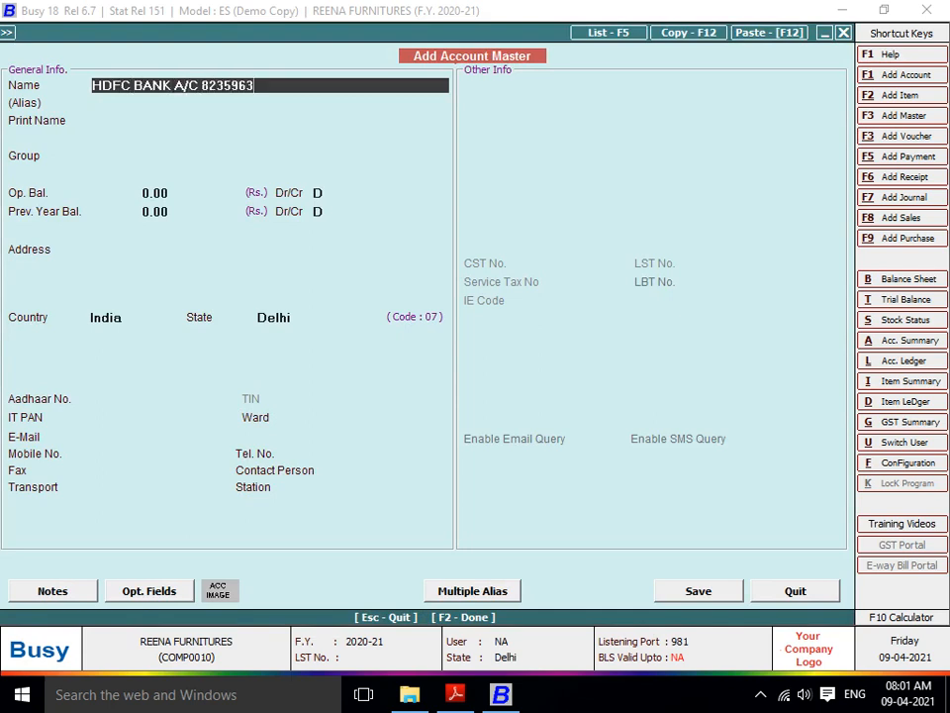
- Correct the account number in the HDFC bank name and file it under Bank Accounts
key("BackSpace")
key("BackSpace")
key("BackSpace")
key("BackSpace")
type("26S3")
key("BackSpace")
key("BackSpace")
type("2626")
key("Return")
key("Return")
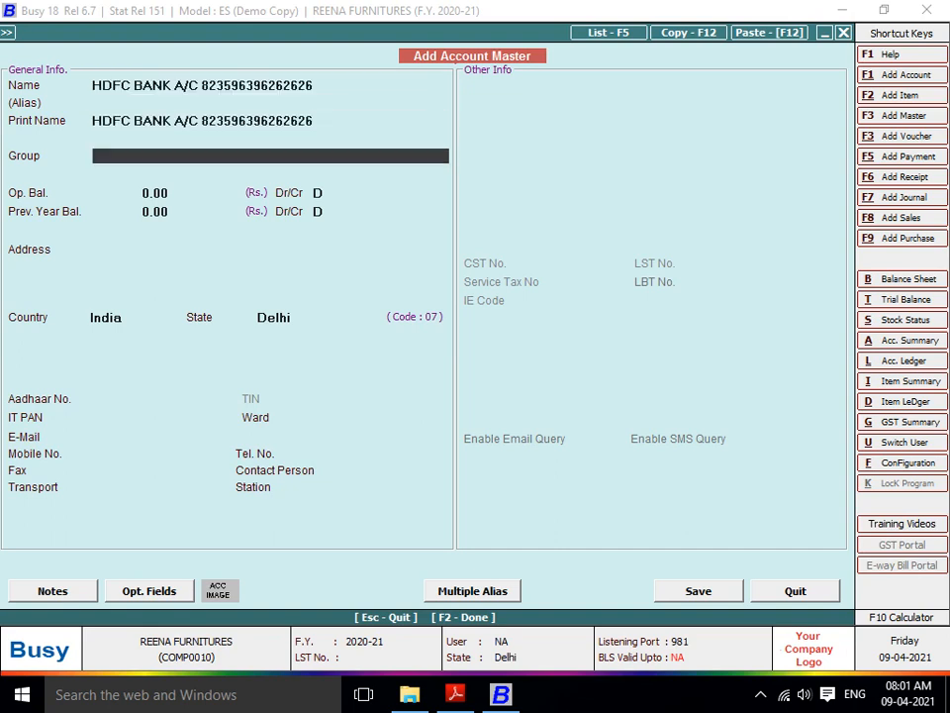
key("Return")
key("Return")
key("Return")
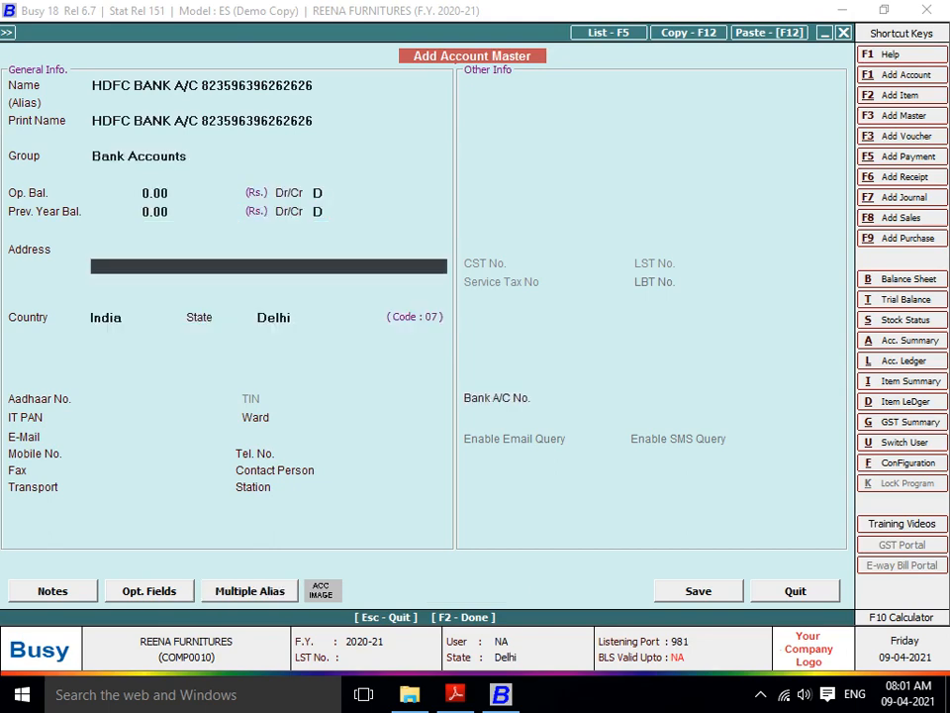
key("F2")
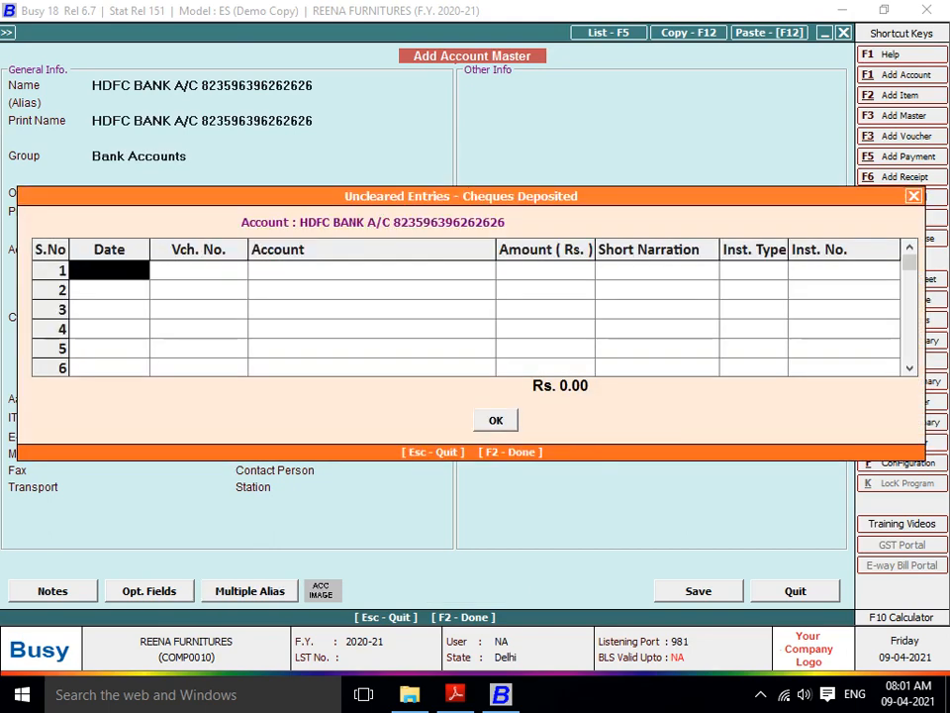
key("F2")
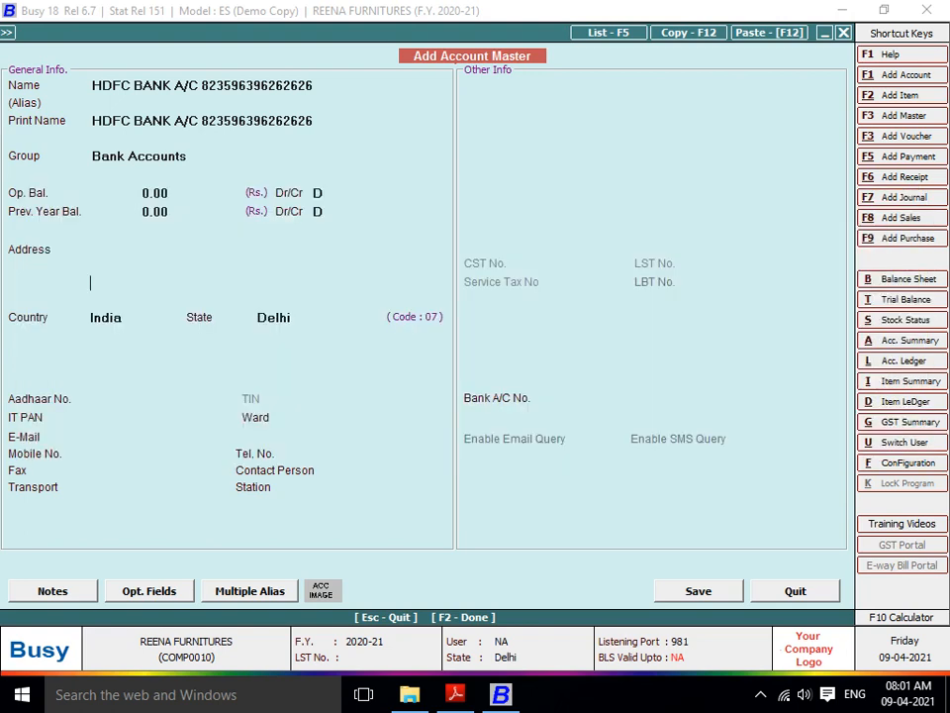
- Save the new HDFC bank account and debit it 5,000 on the contra voucher's first line
key("Return")
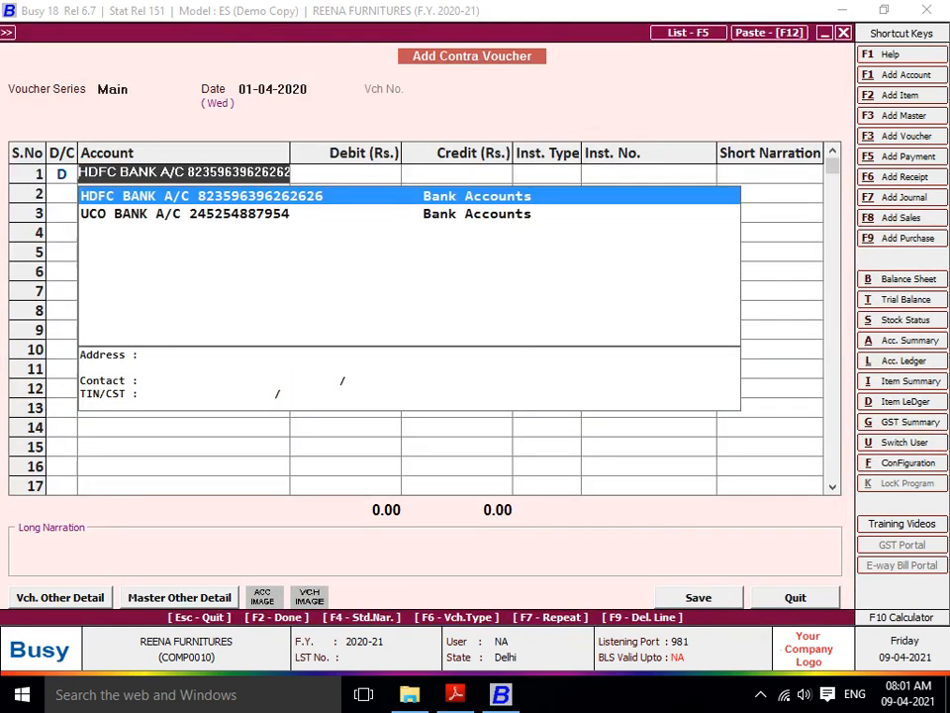
key("Return")
type("5000")
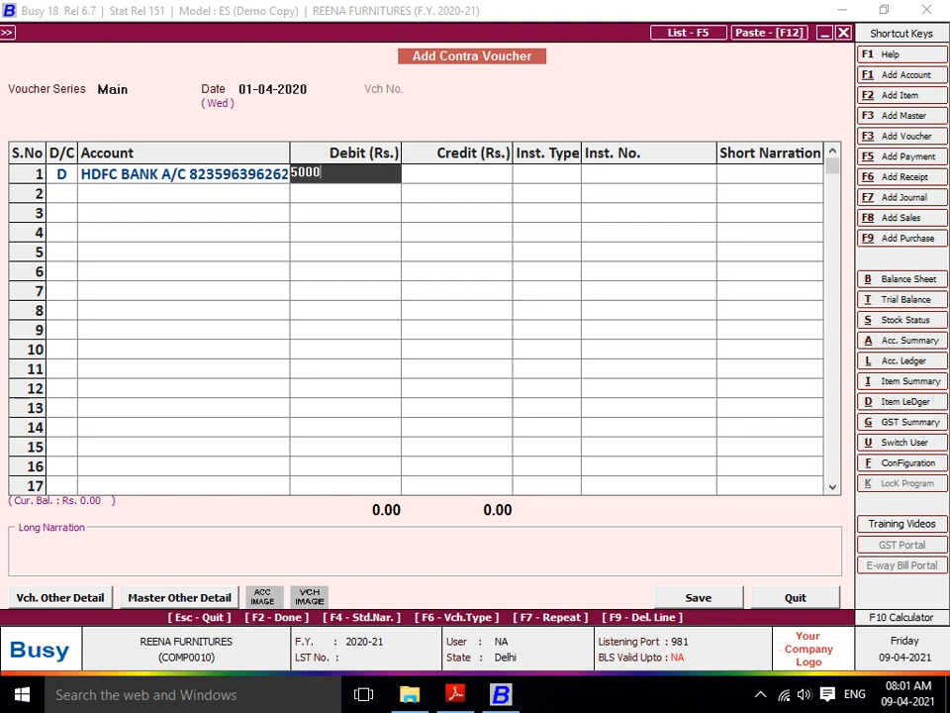
key("Return")
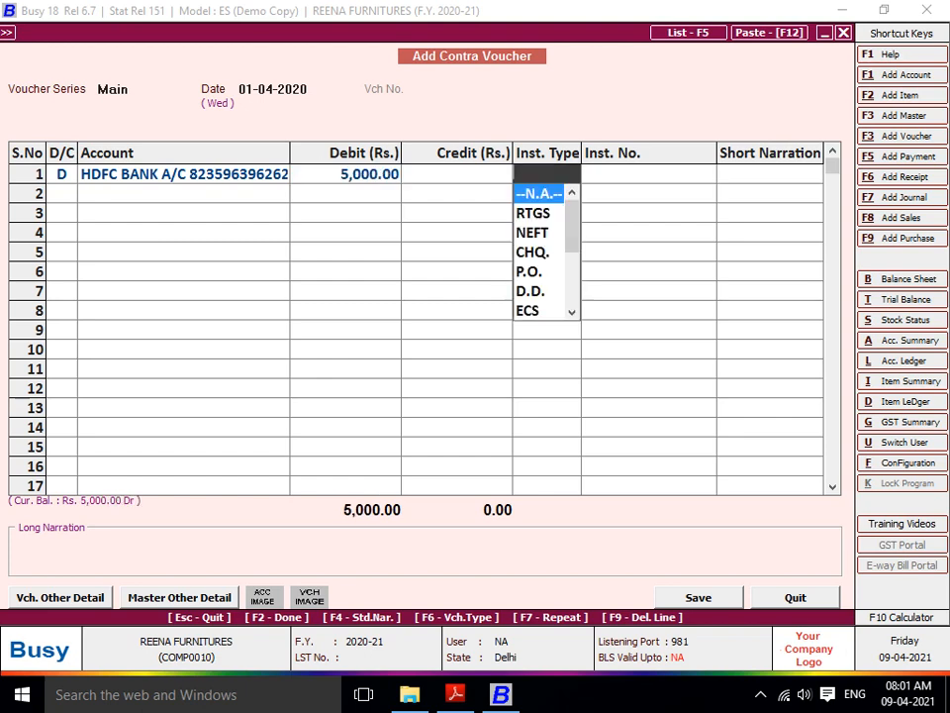
key("Return")
key("Return")
- Credit Cash, add the narration 'BEING OPEN NEW BANK A/C', and save the voucher
type("cas")
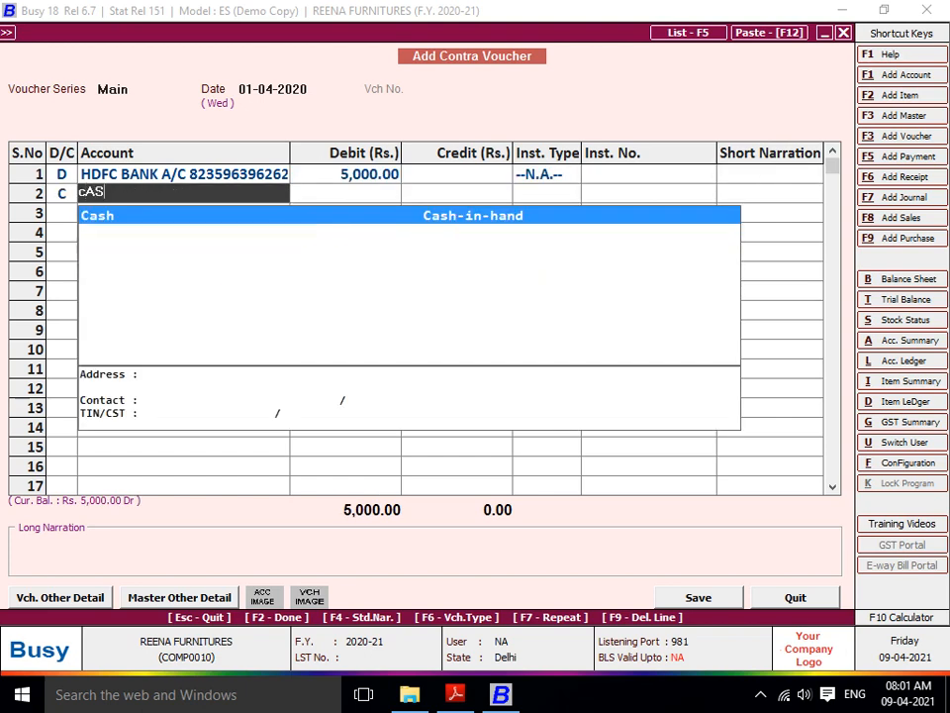
key("Return")
key("Return")
key("Return")
key("Return")
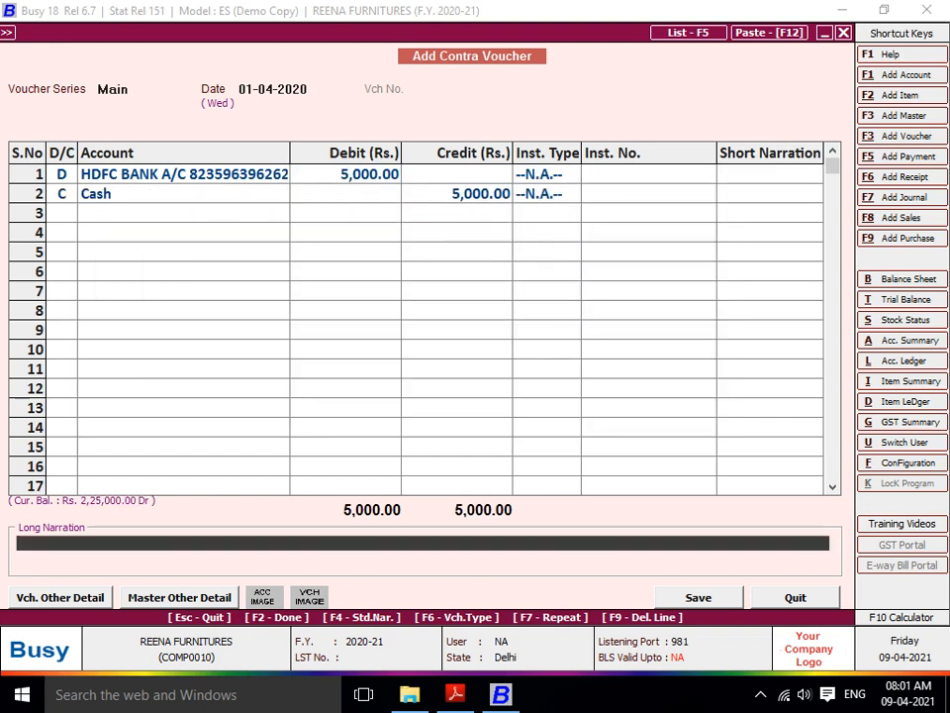
type("BEING")
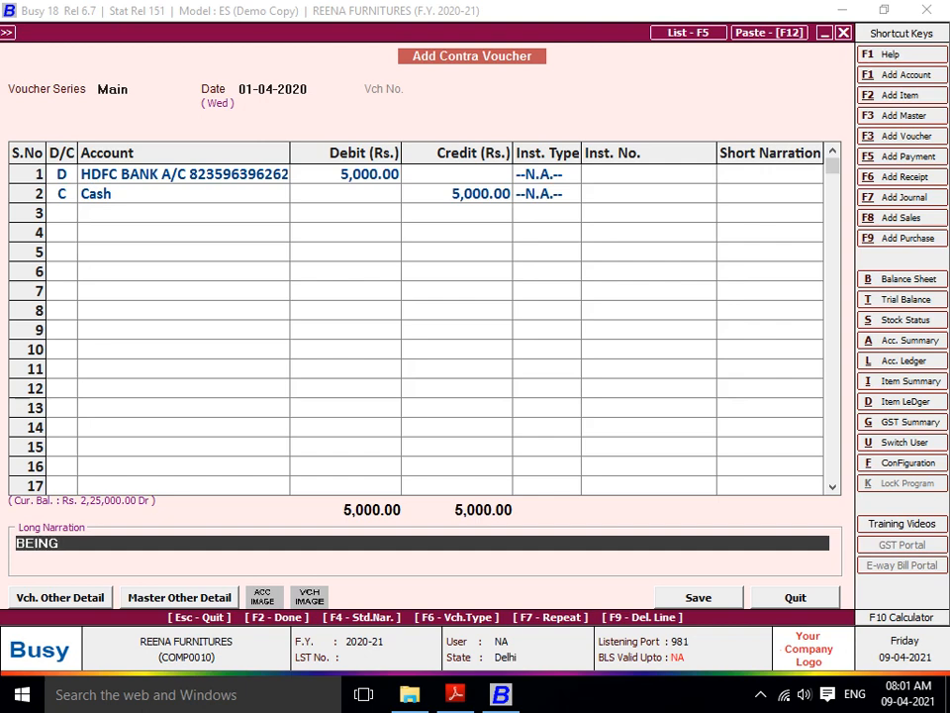
type(" OPEN NEW ABNK")
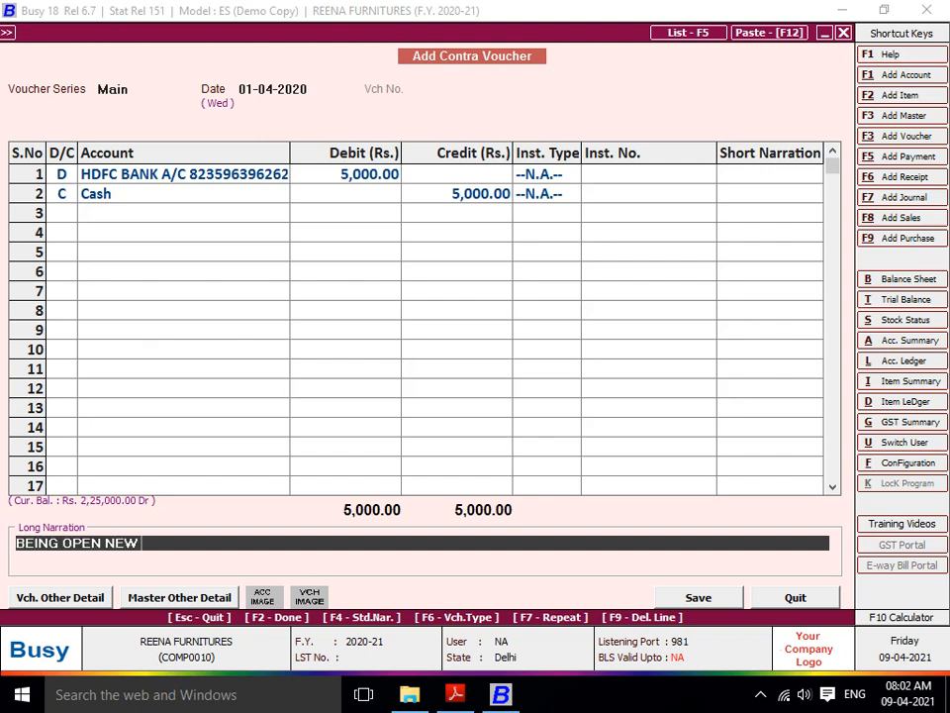
key("BackSpace")
key("BackSpace")
key("BackSpace")
key("BackSpace")
key("BackSpace")
type("BANK A/C")
key("Return")
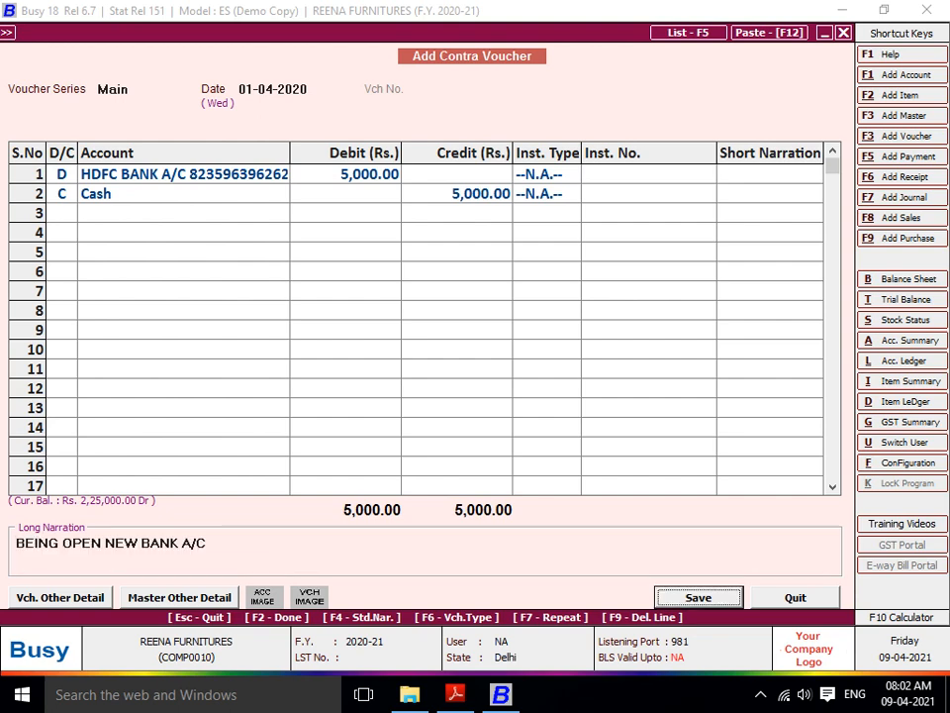
key("Return")
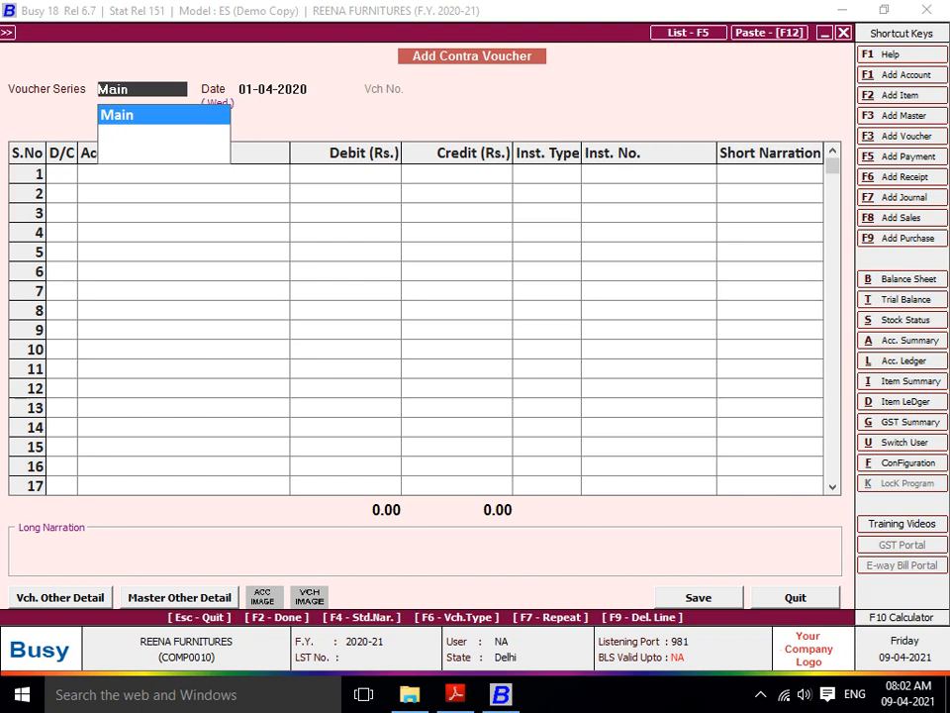
- Debit HDFC bank 10,000 against Cash, narrate 'BEING CASH DP INTO BANK A/C', and save
key("Return")
key("Return")
key("Return")
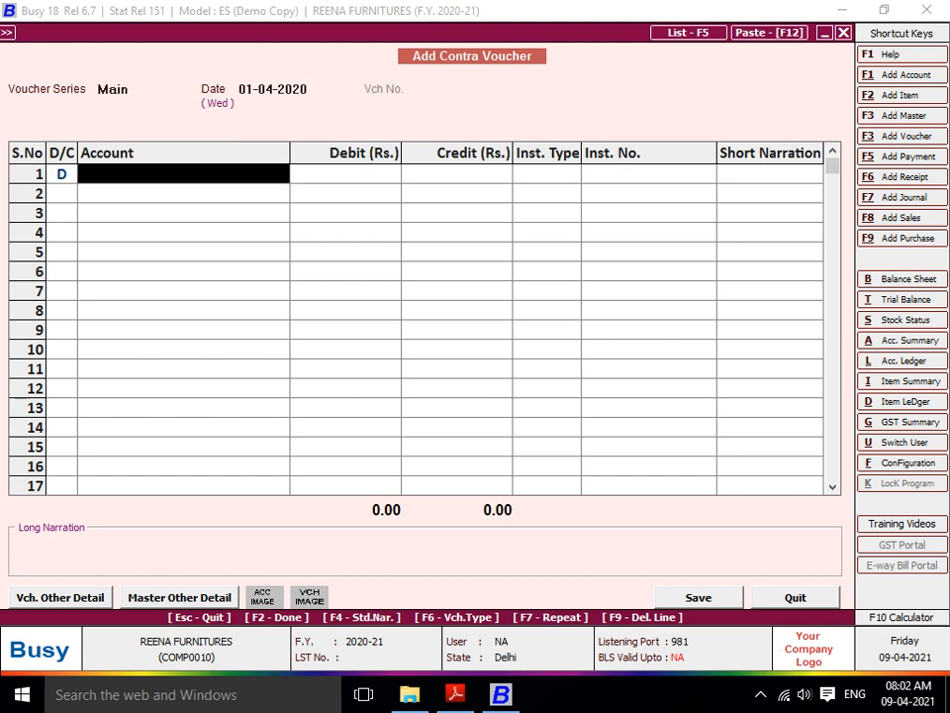
type("hDF")
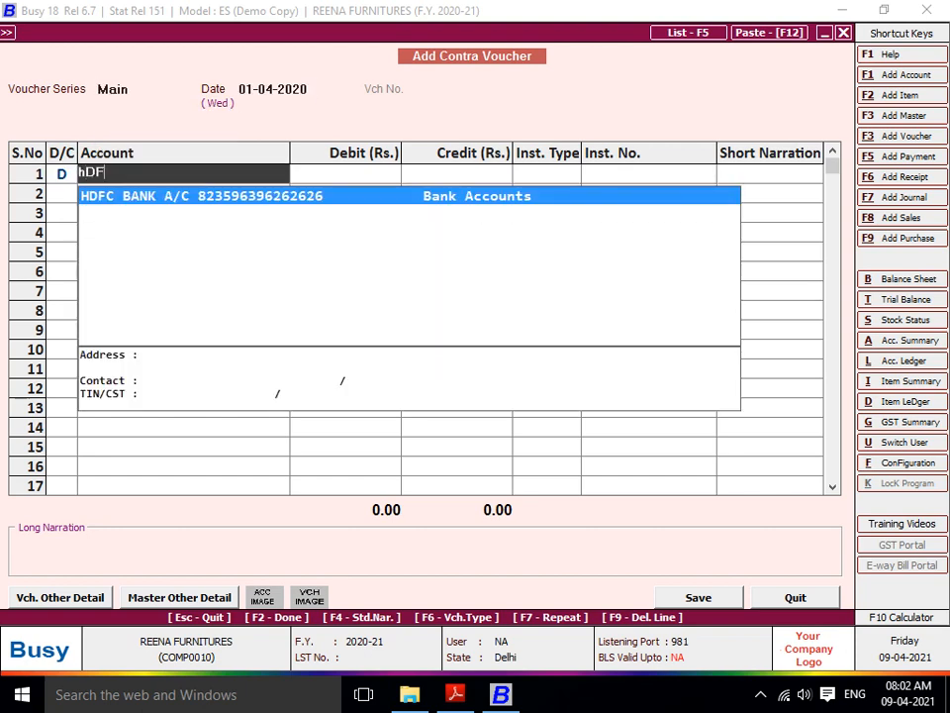
key("Return")
type("10000")
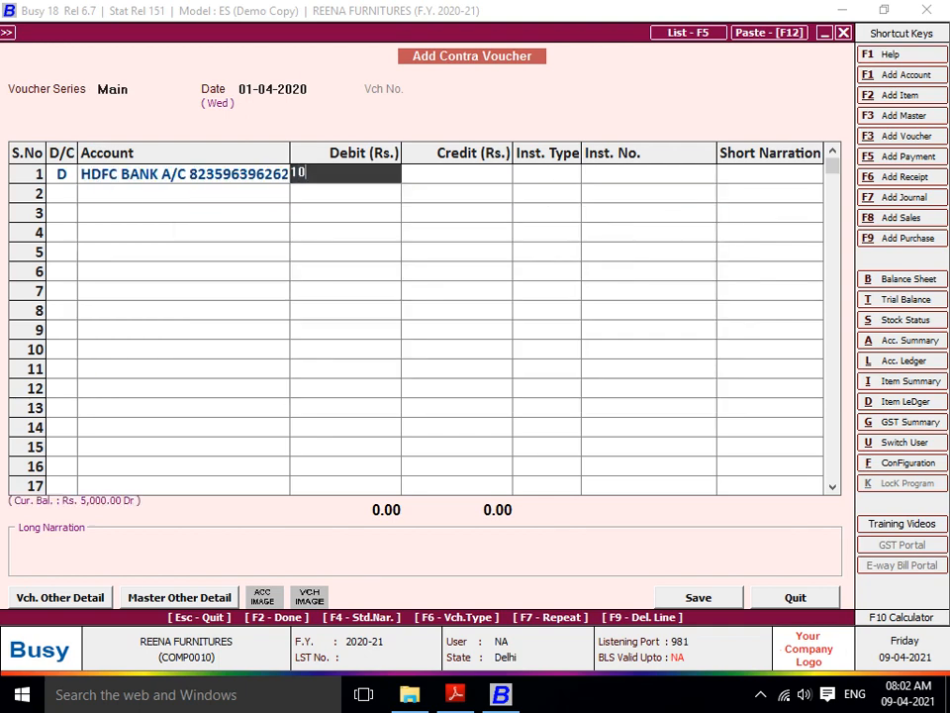
key("Return")
key("Return")
key("Return")
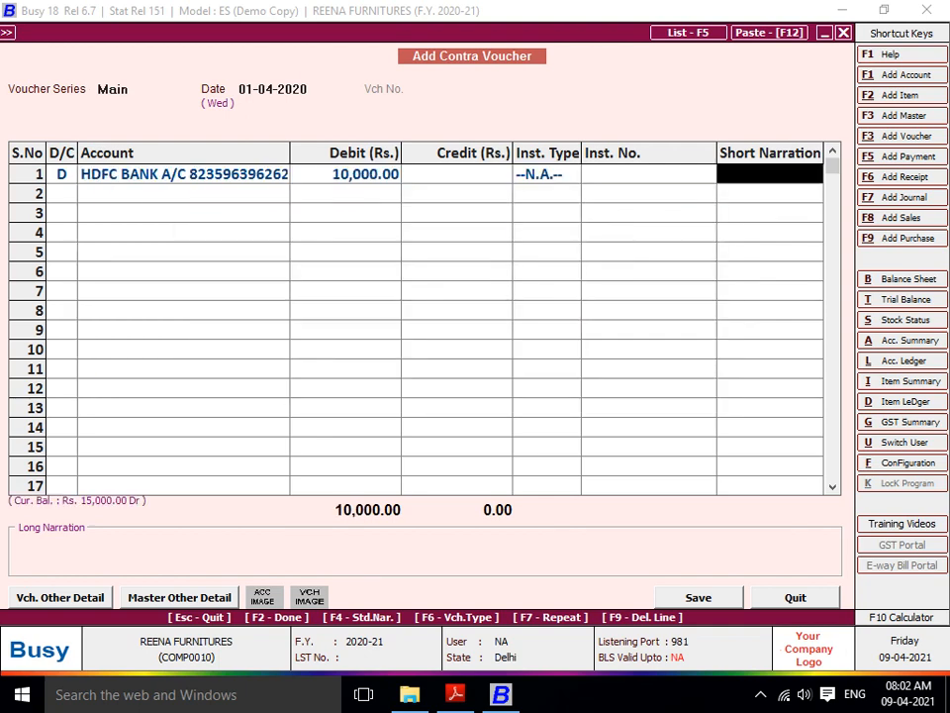
type("CAS")
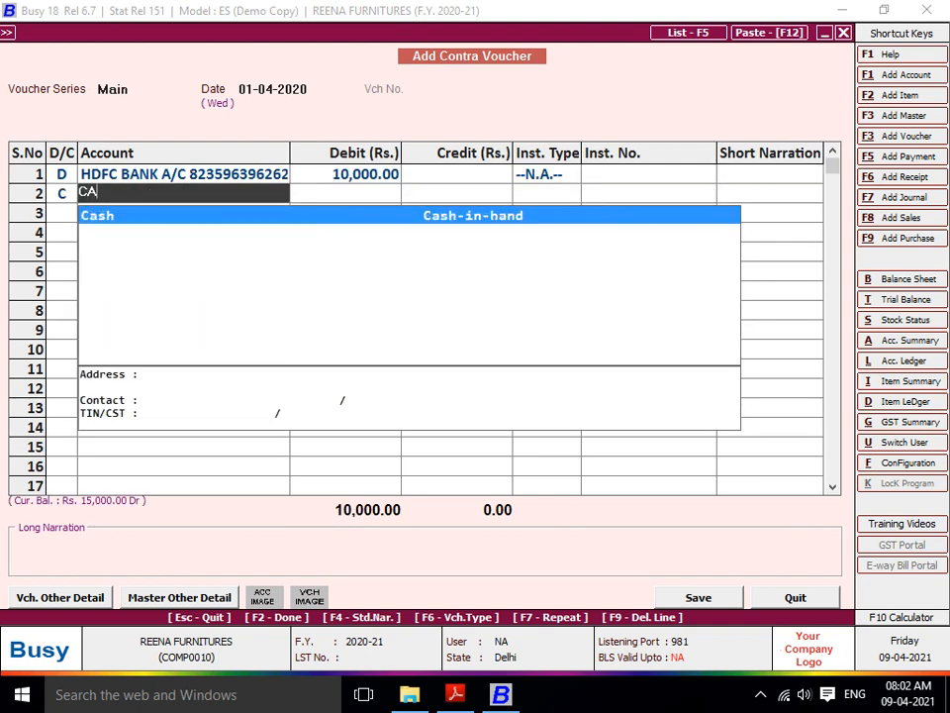
key("Return")
key("Return")
key("Return")
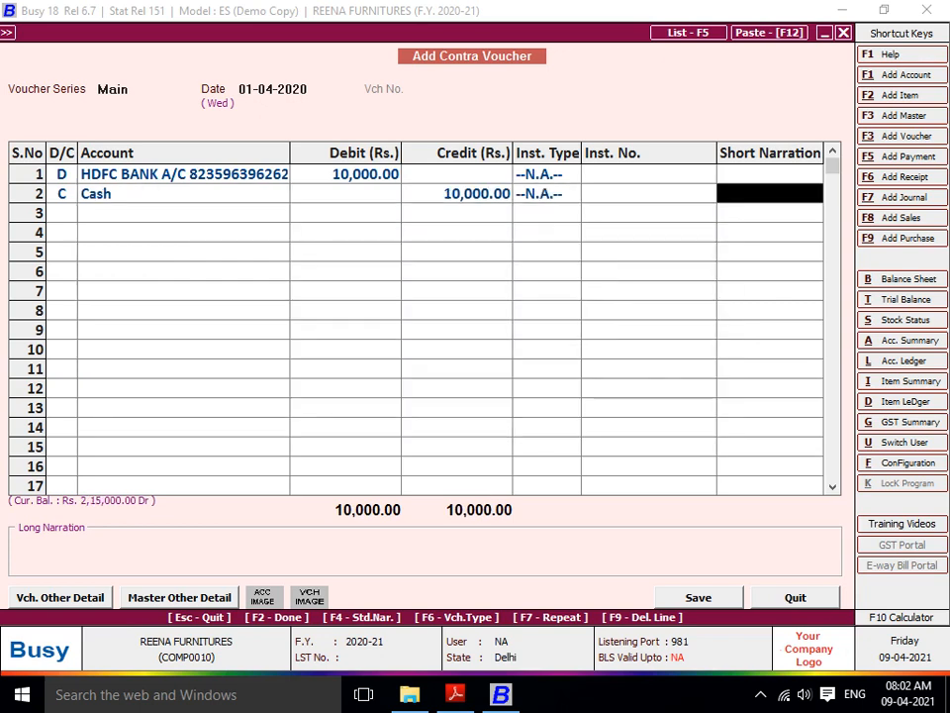
key("Return")
type("BEIN")
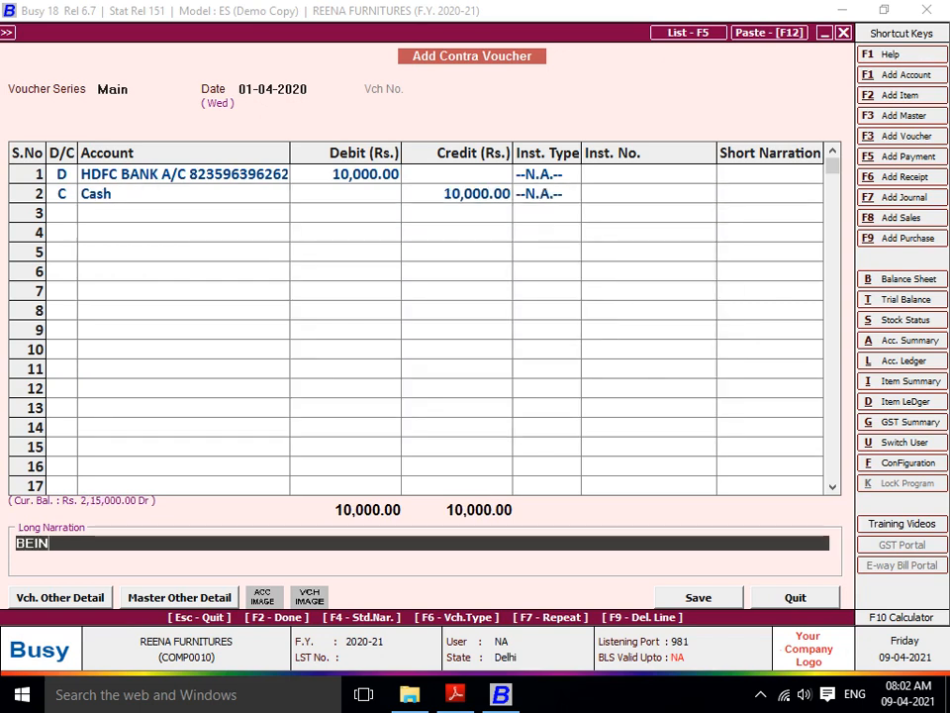
type("G CASH DP INTO BANK")
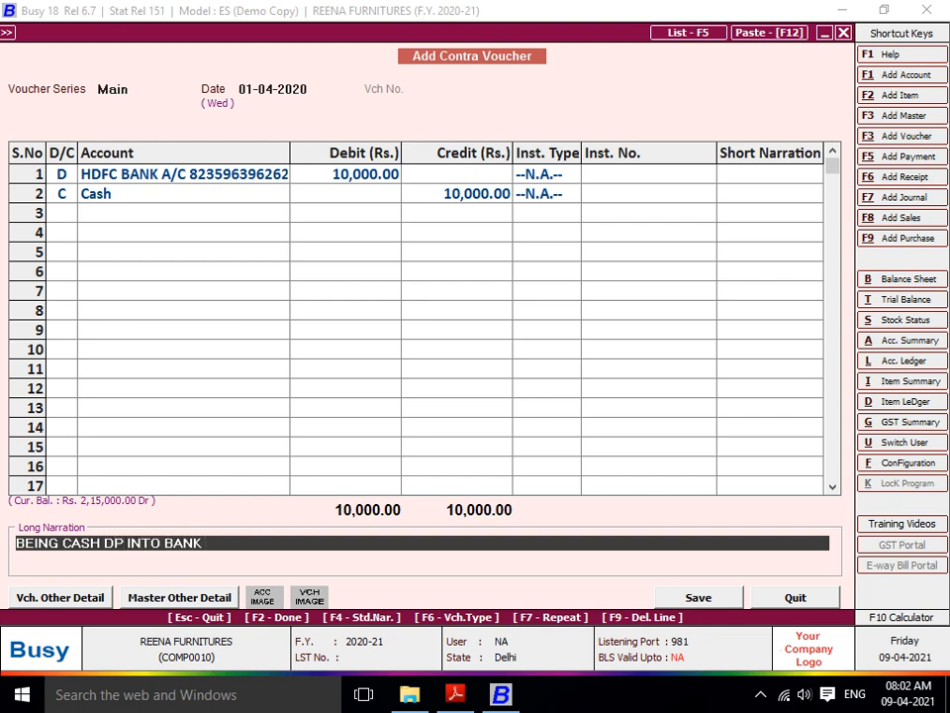
type(" A/C")
key("Return")
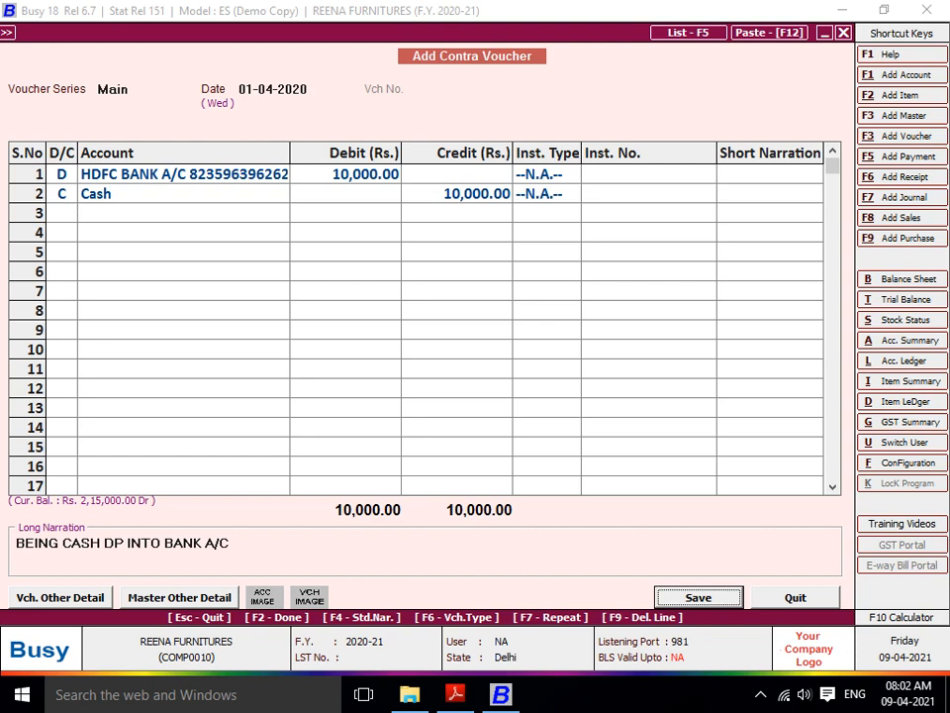
key("Return")
key("Return")
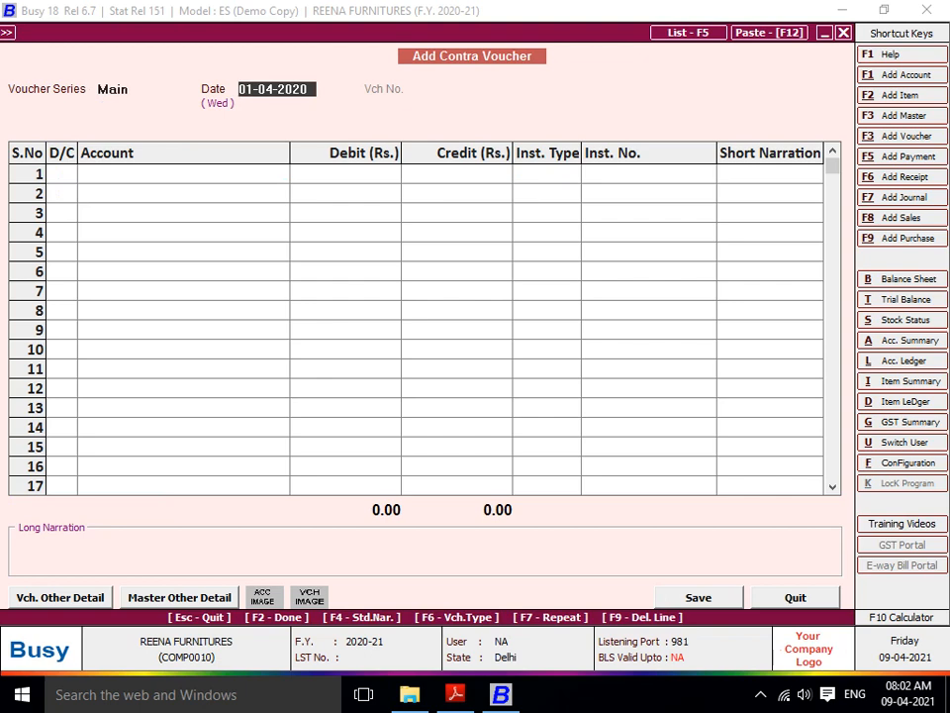
- Debit HDFC bank 50,000 against UCO bank, narrate 'BEING TRF UCO BANK TO HDFC BANK A/C', and save
key("Return")
key("Return")
type("HDF")
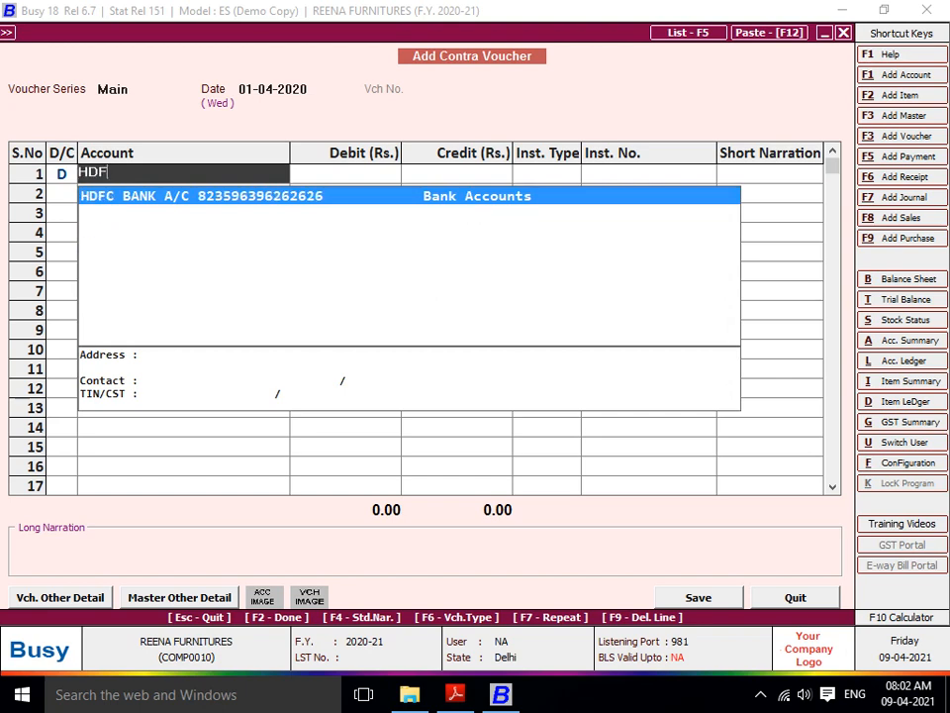
key("Return")
type("50000")
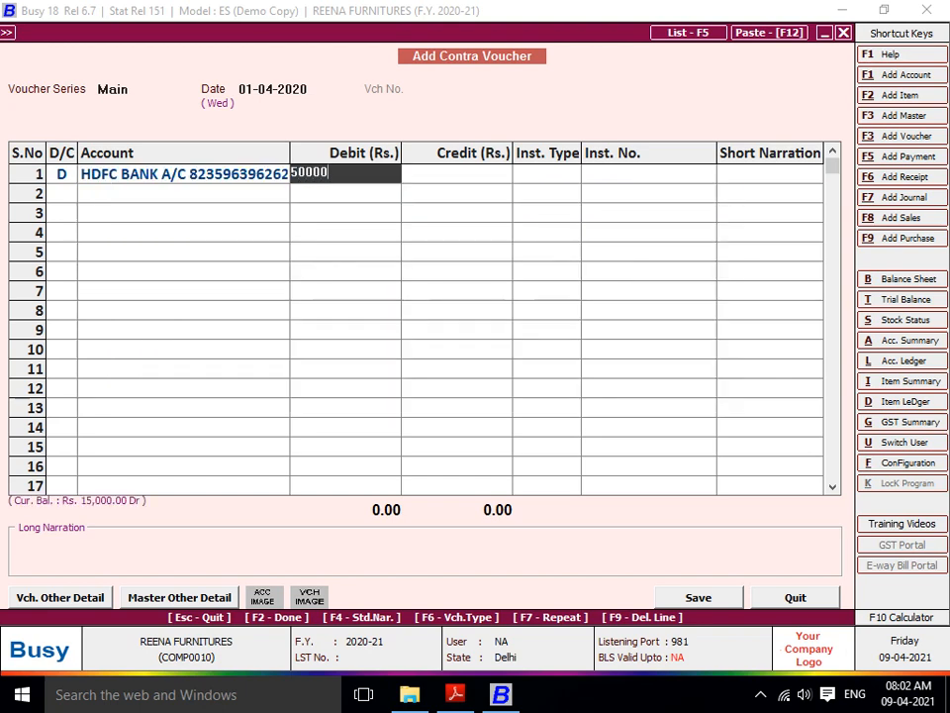
key("Return")
key("Return")
key("Return")
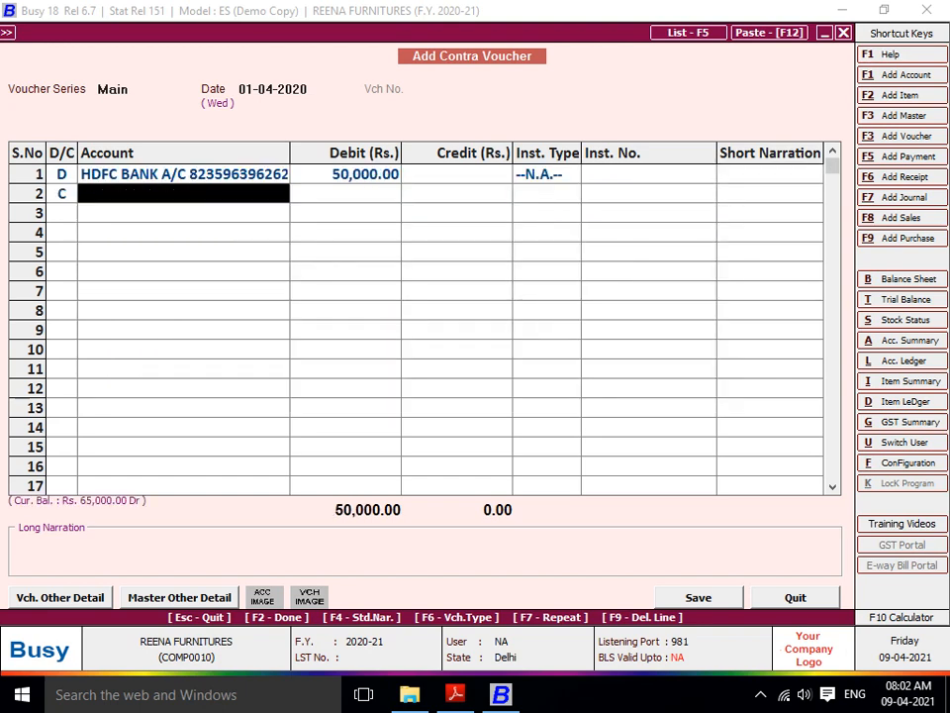
key("Down")
key("Down")
key("Down")
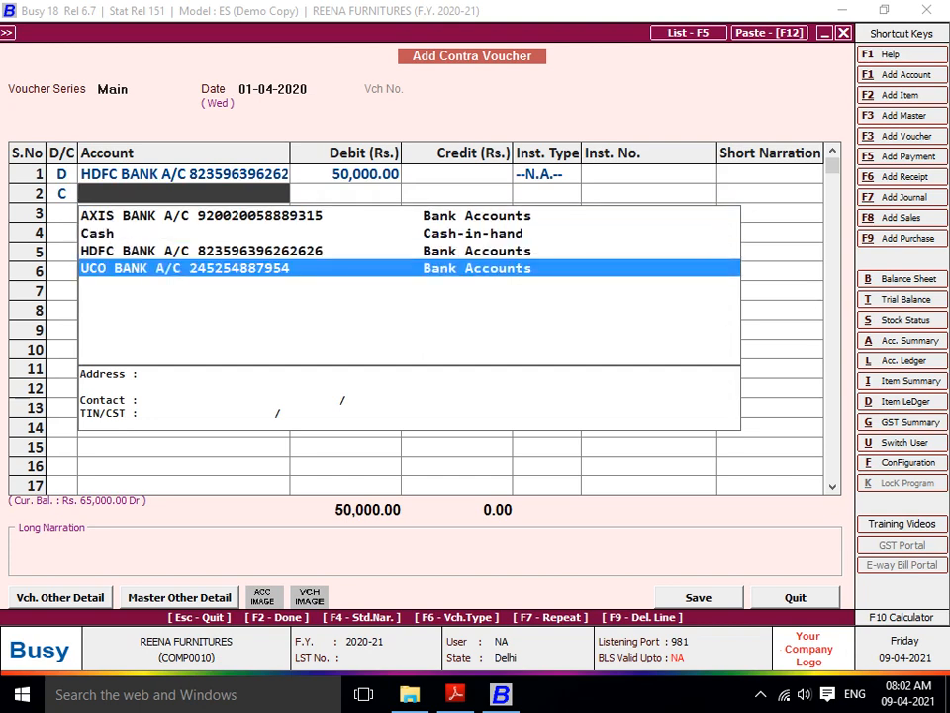
key("Return")
key("Return")
key("Return")
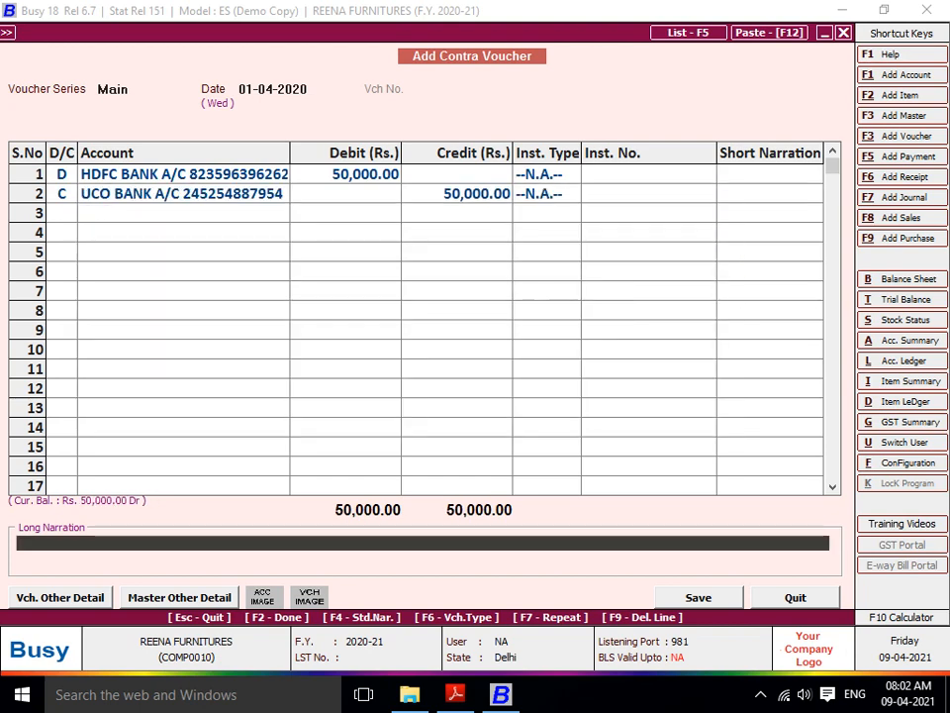
type("BEING TR")
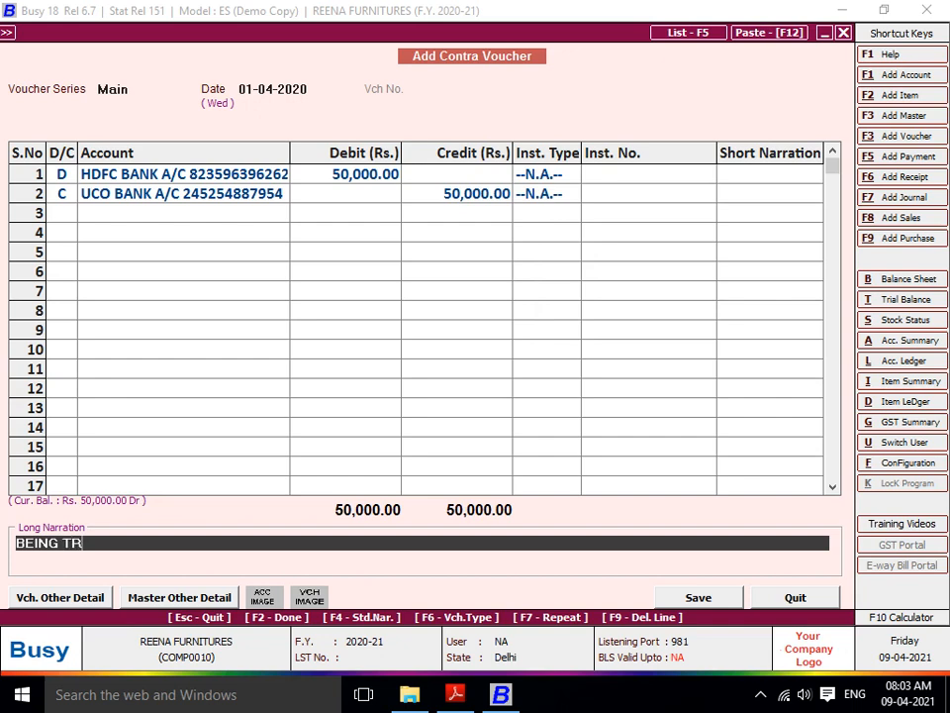
type("FC")
key("BackSpace")
type("UCO BANK TO HDFC")
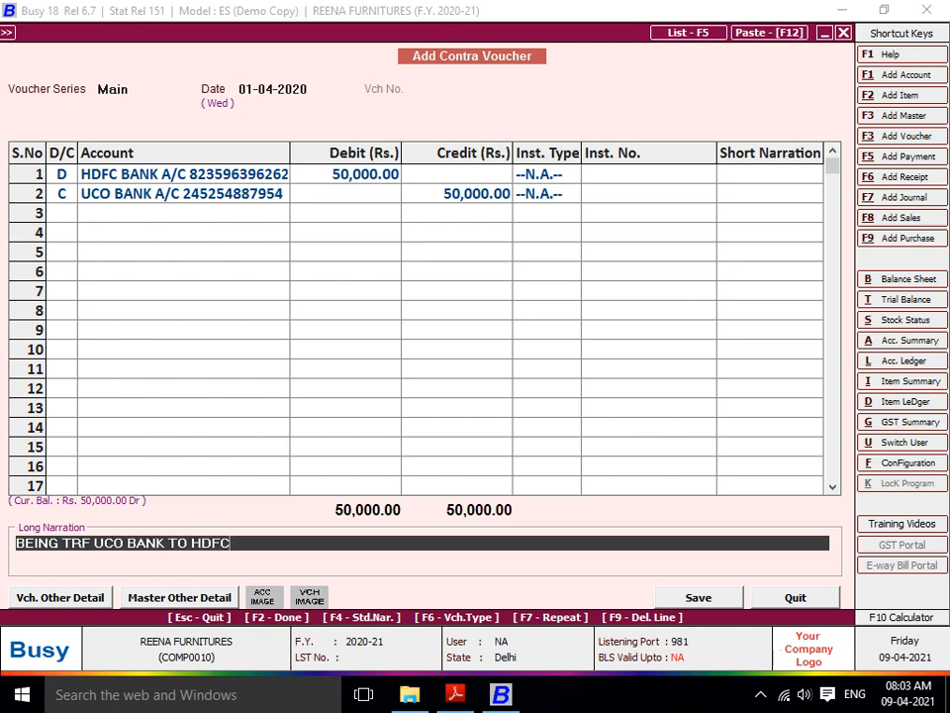
type(" BANK A/C")
key("Return")
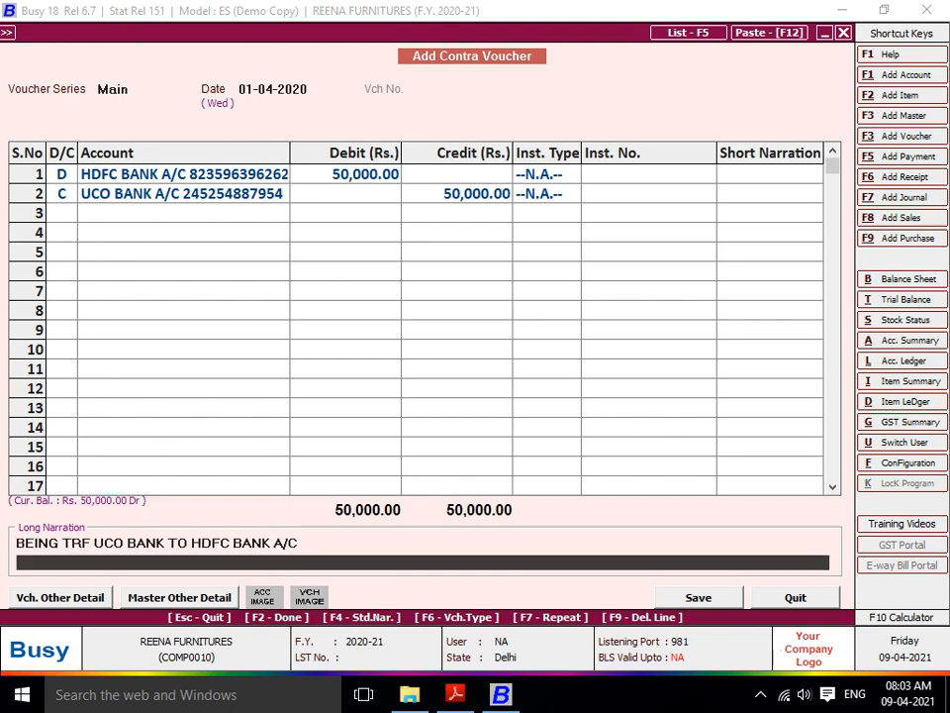
key("Return")
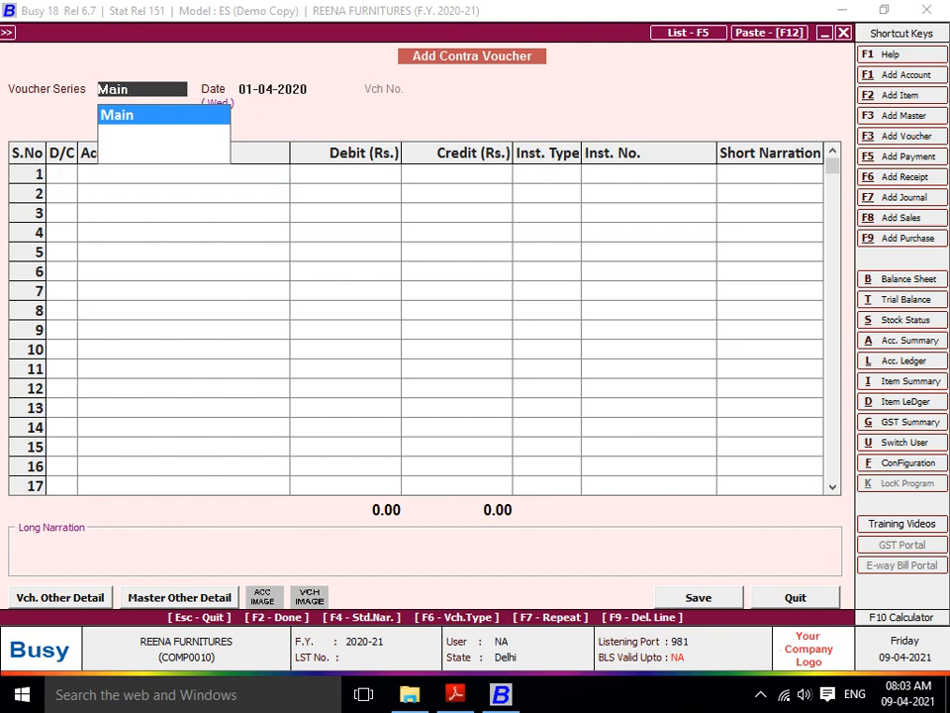
- Debit UCO bank 5,000 and credit HDFC bank on a new Main-series contra voucher
key("Return")
key("Return")
key("Return")
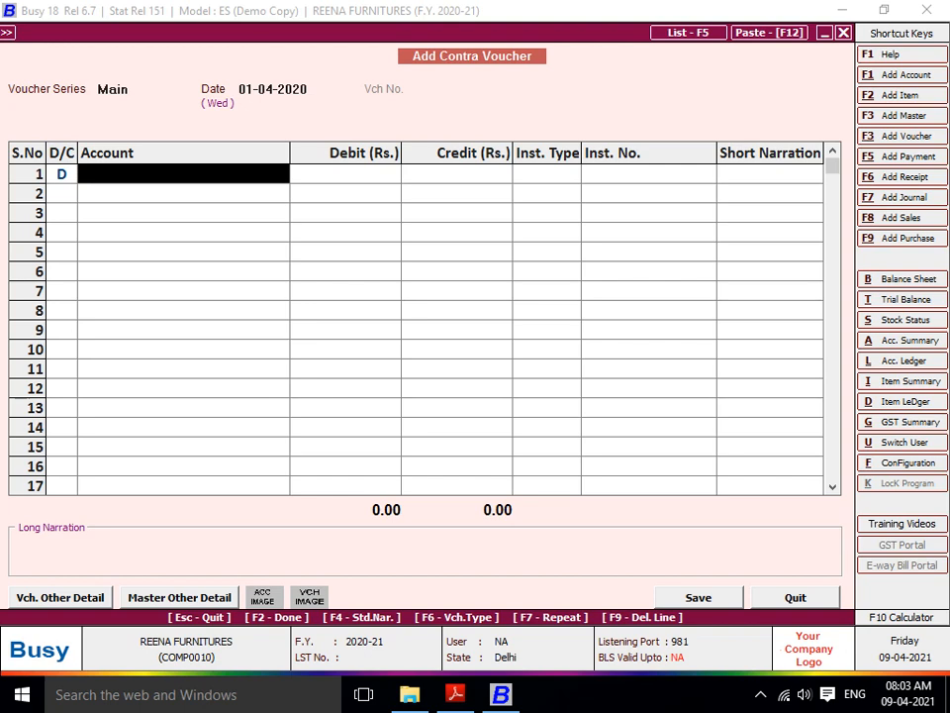
type("UCO")
key("Return")
type("5")
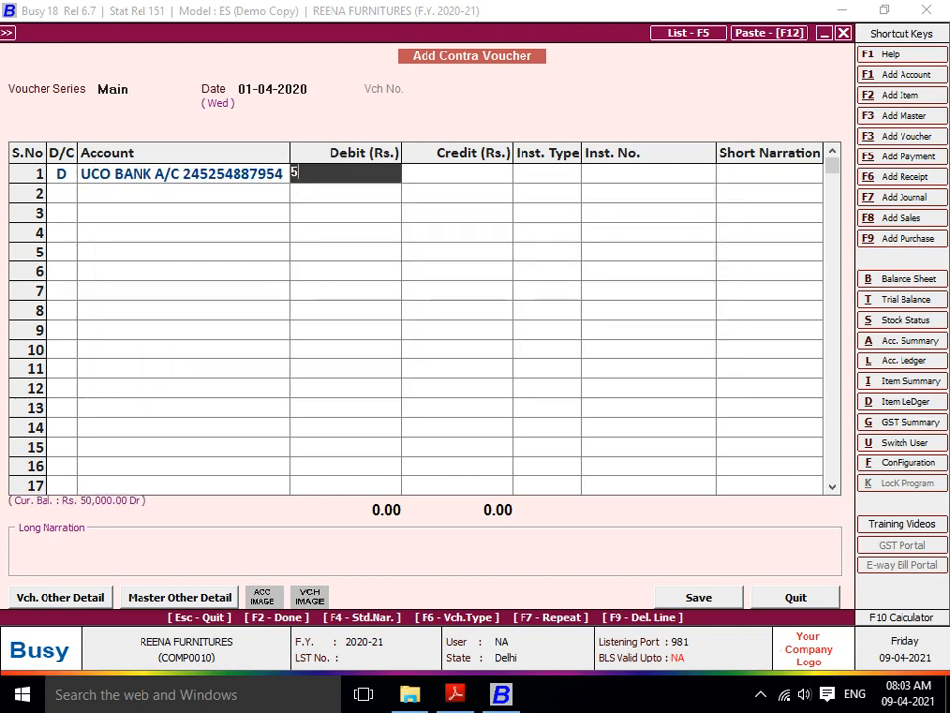
type(",000.0")
key("BackSpace")
key("Return")
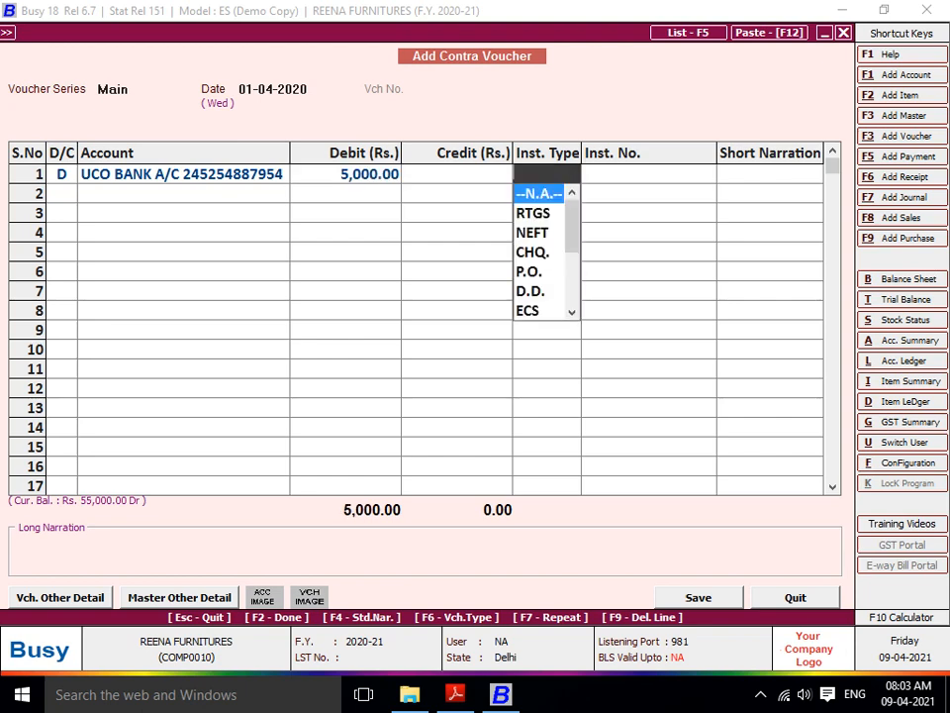
key("Return")
key("Return")
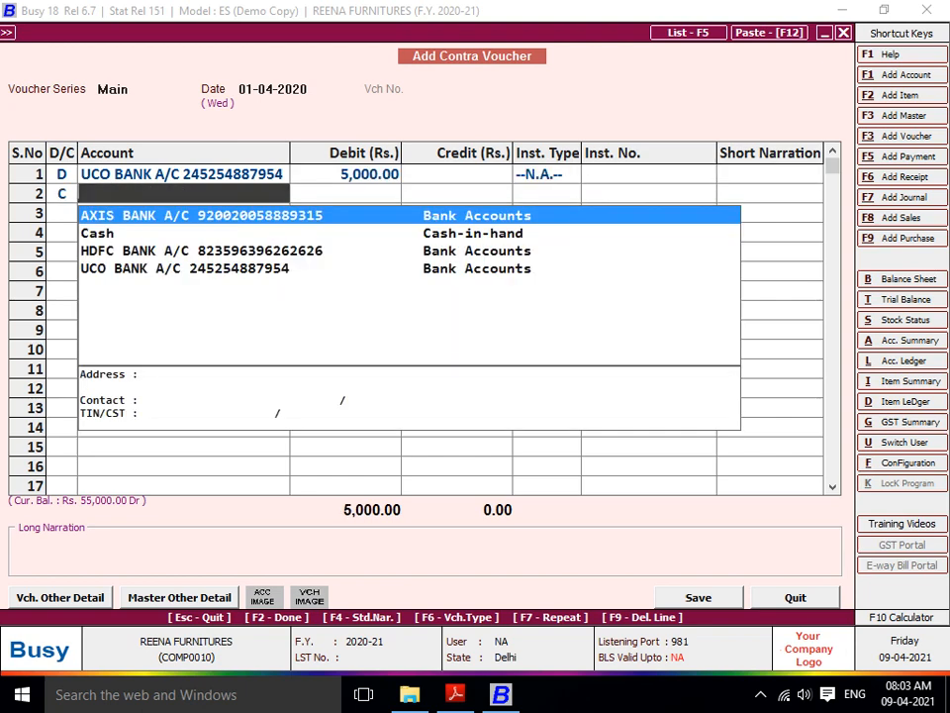
type("HDF")
key("Return")
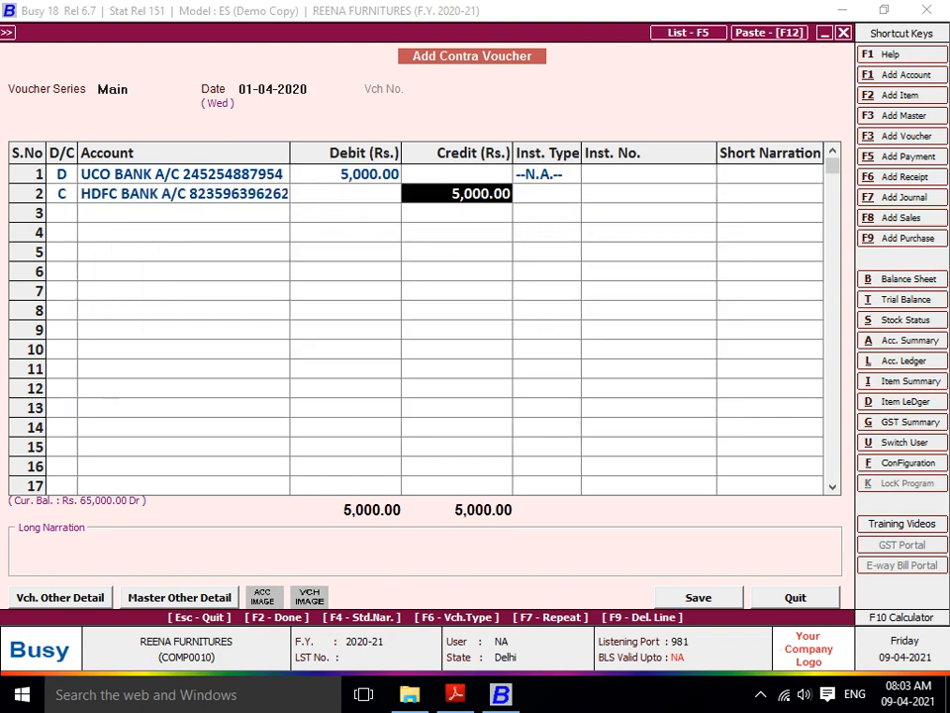
key("Return")
key("Return")
key("Return")
- Enter the narration 'BEING BANK TFR HDFC BANK TO UCO BANK A/C' and move on to saving
type("BENG")
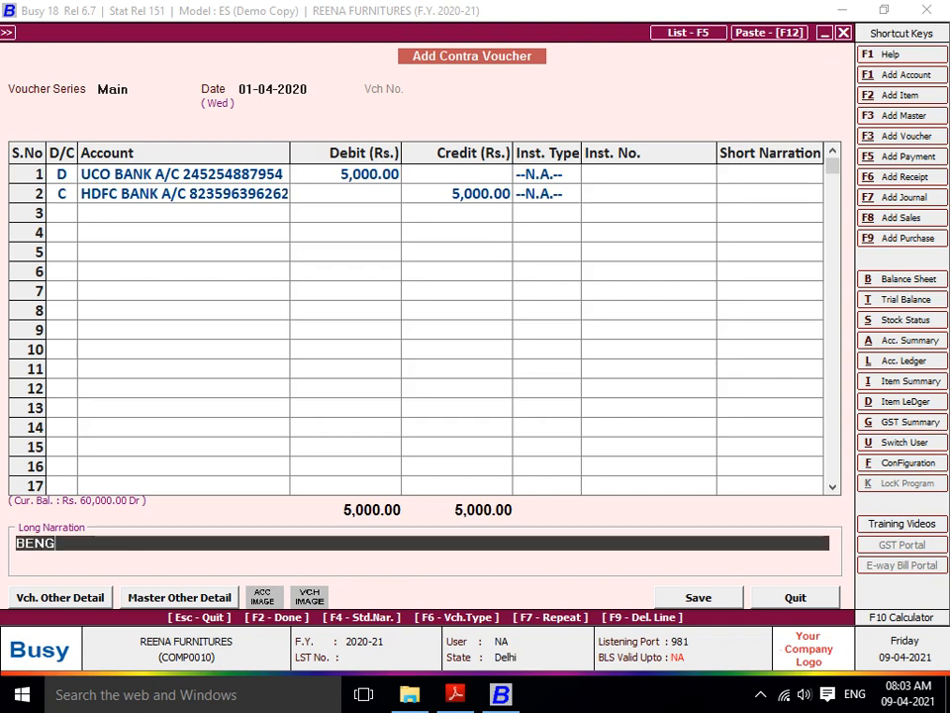
key("BackSpace")
key("BackSpace")
type("ING")
type(" ABNK")
key("BackSpace")
key("BackSpace")
key("BackSpace")
key("BackSpace")
key("BackSpace")
type("BANK A")
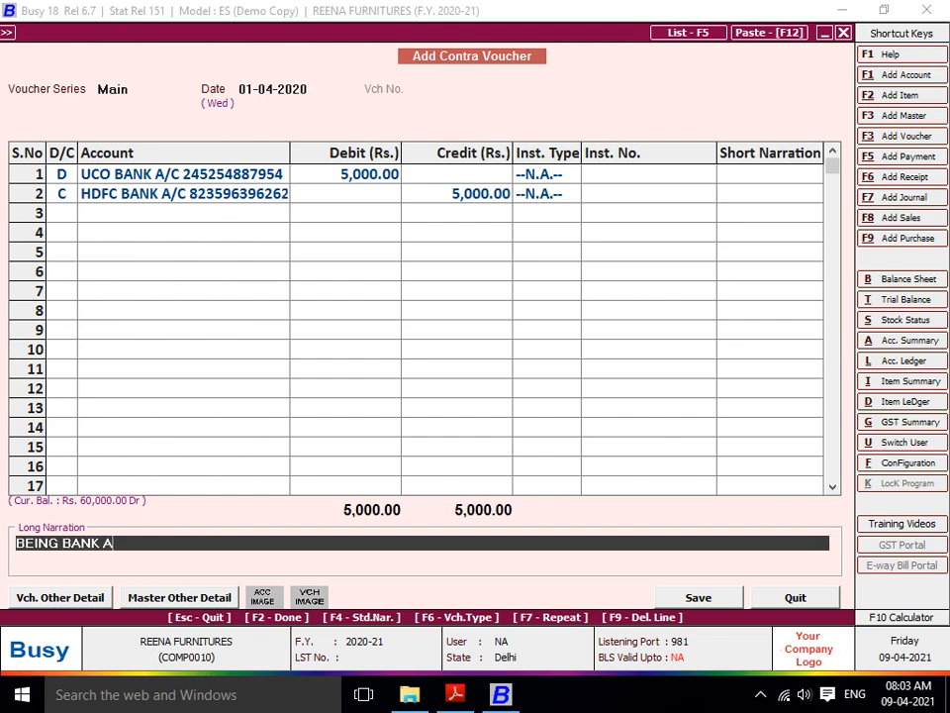
key("BackSpace")
type("TFR HDFC BANK")
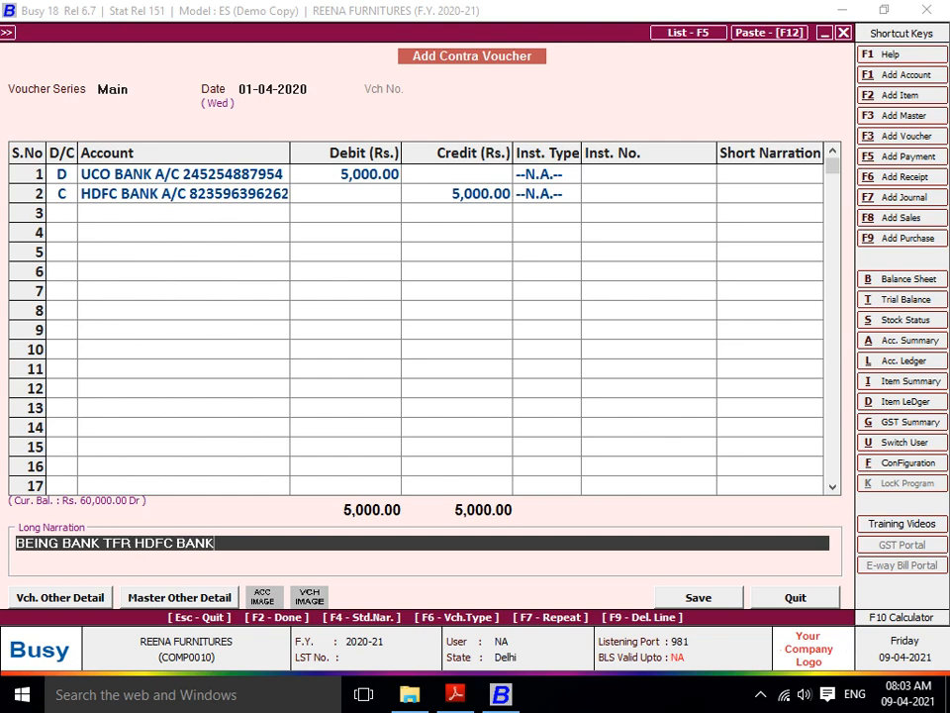
type(" TO UCO BANK A/C")
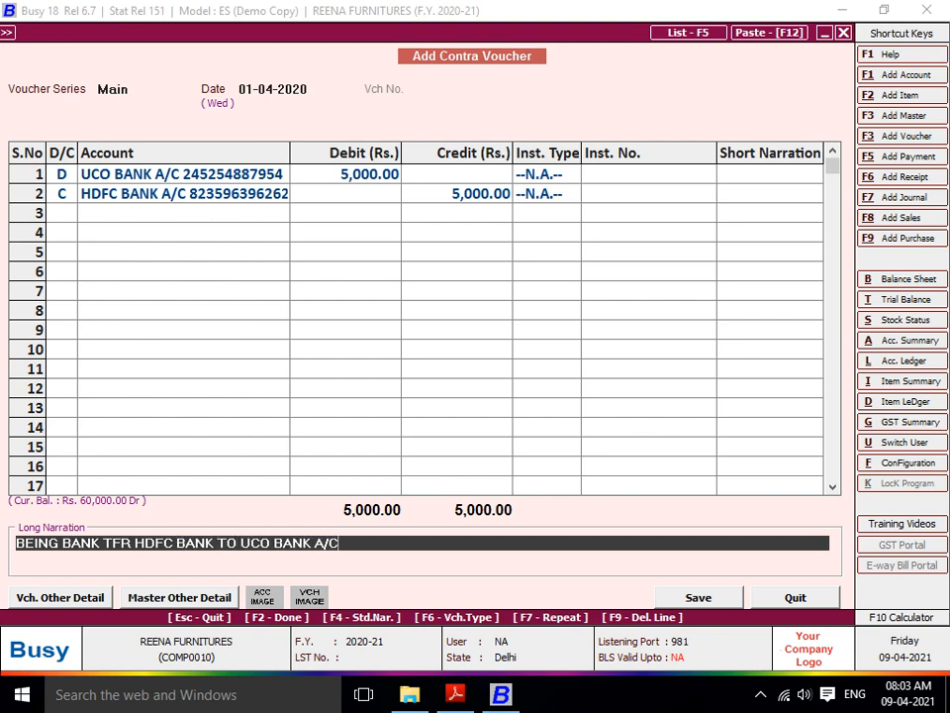
key("Return")
key("Return")
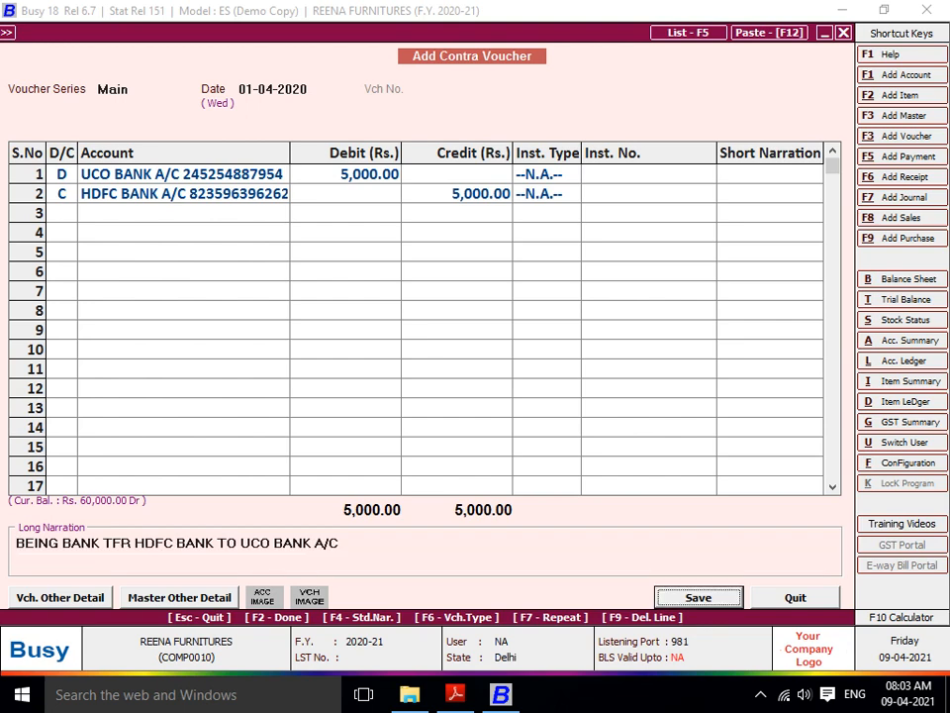
key("Return")
key("Return")
key("Return")
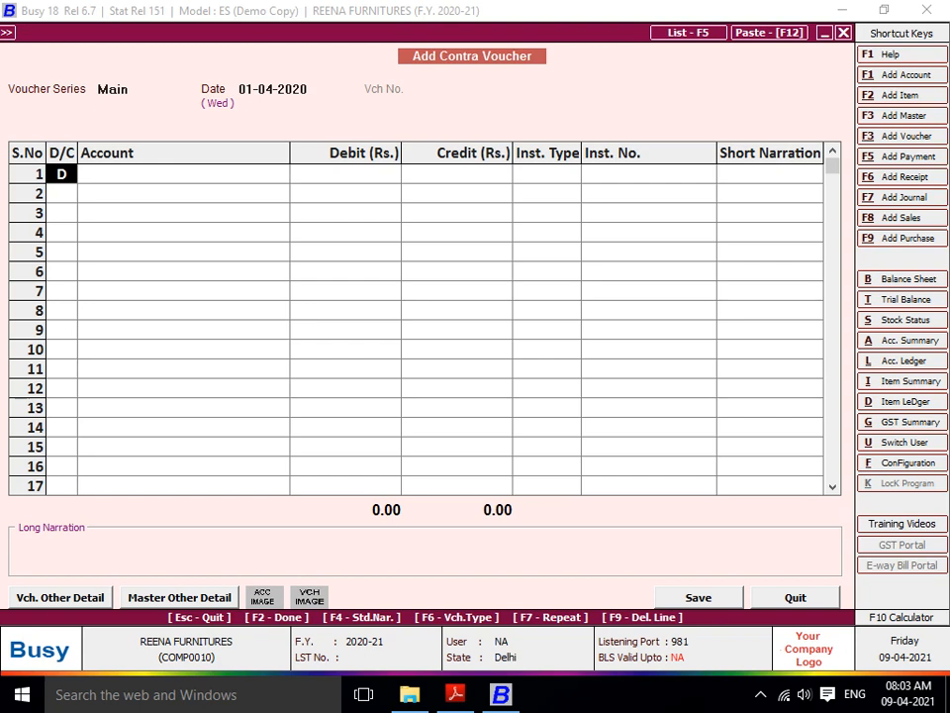
- Debit Cash 1,000 and credit the HDFC bank account in the contra voucher
key("Return")
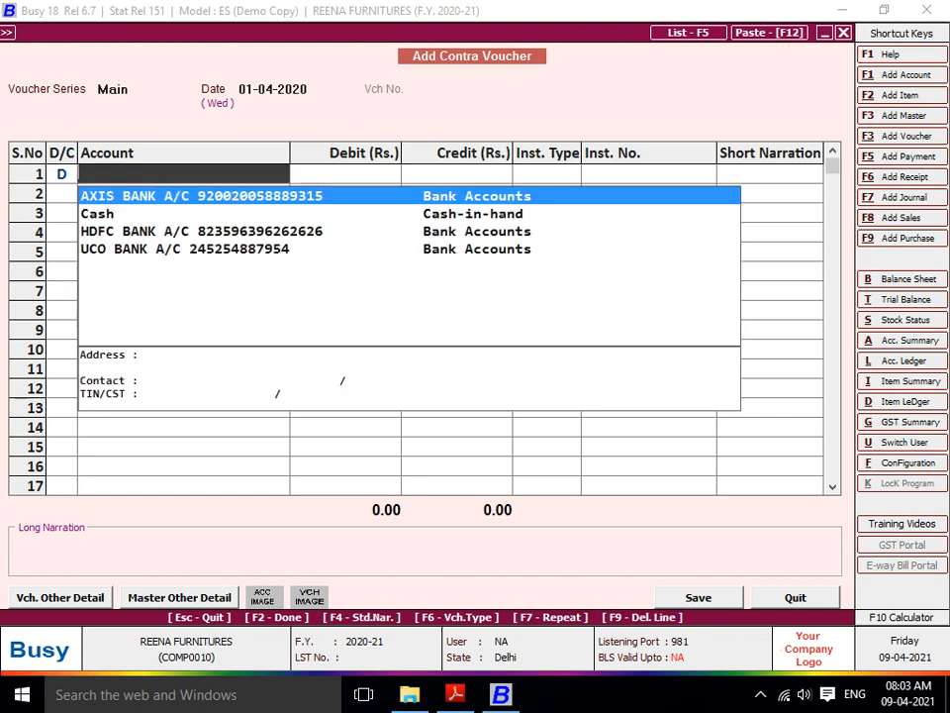
type("CAS")
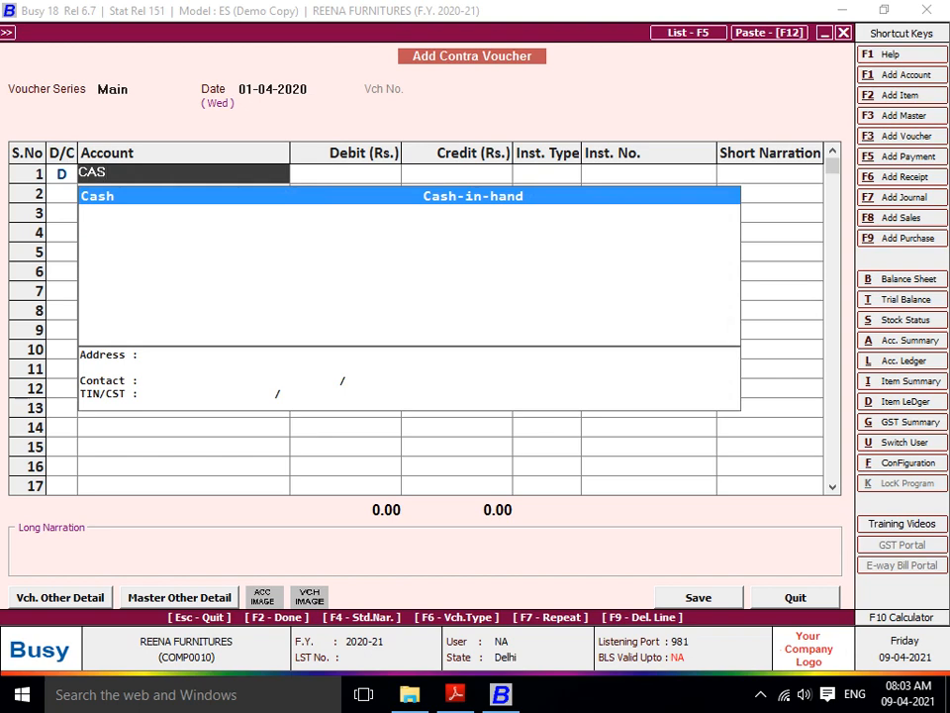
key("Return")
type("1000")
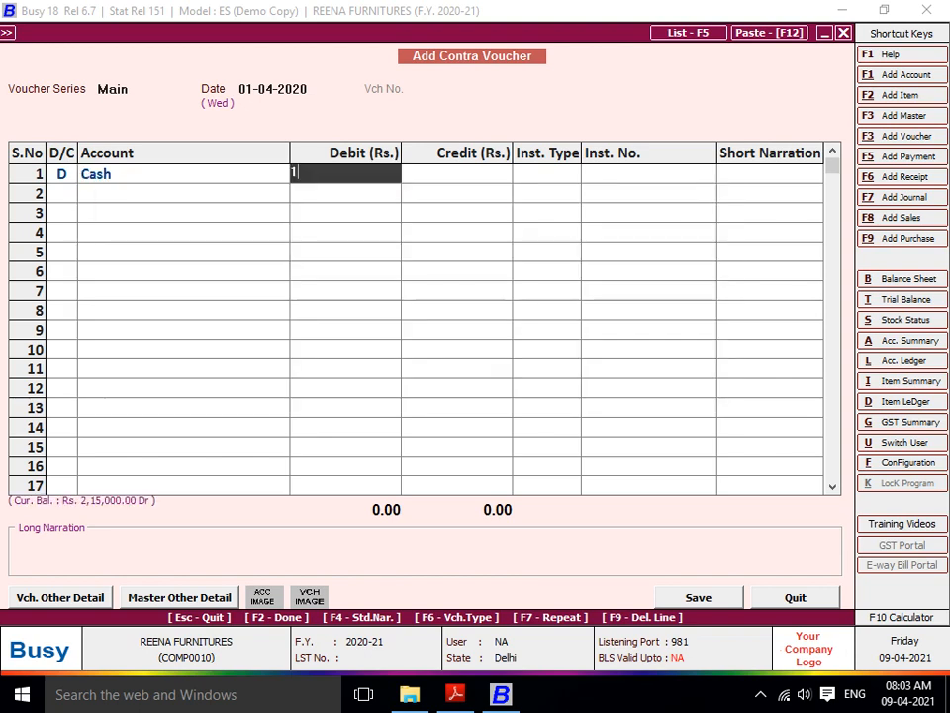
key("Return")
key("Return")
key("Return")
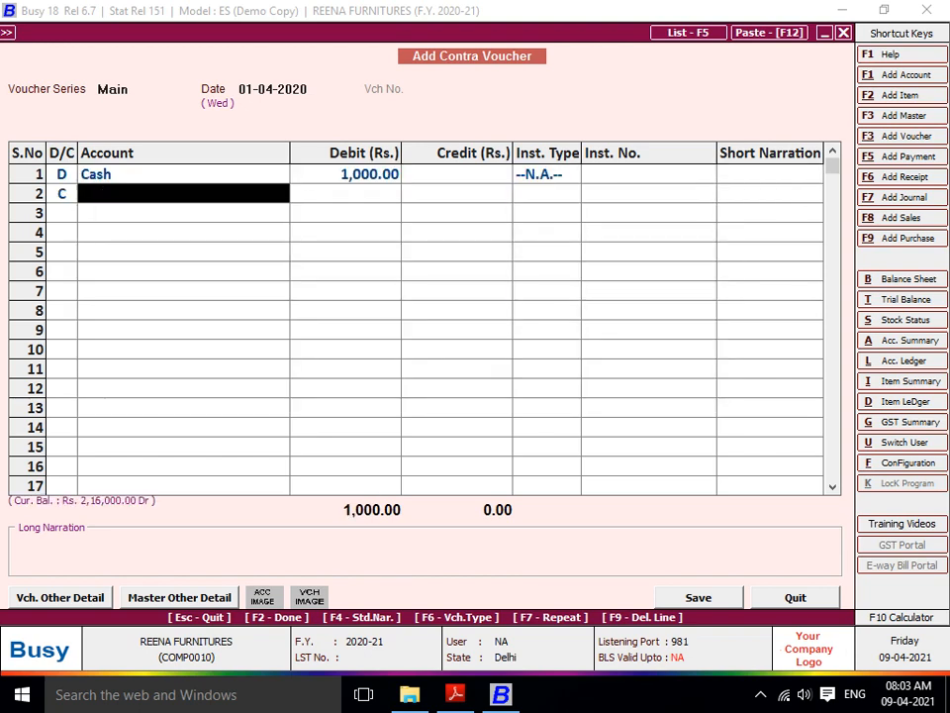
type("hDF")
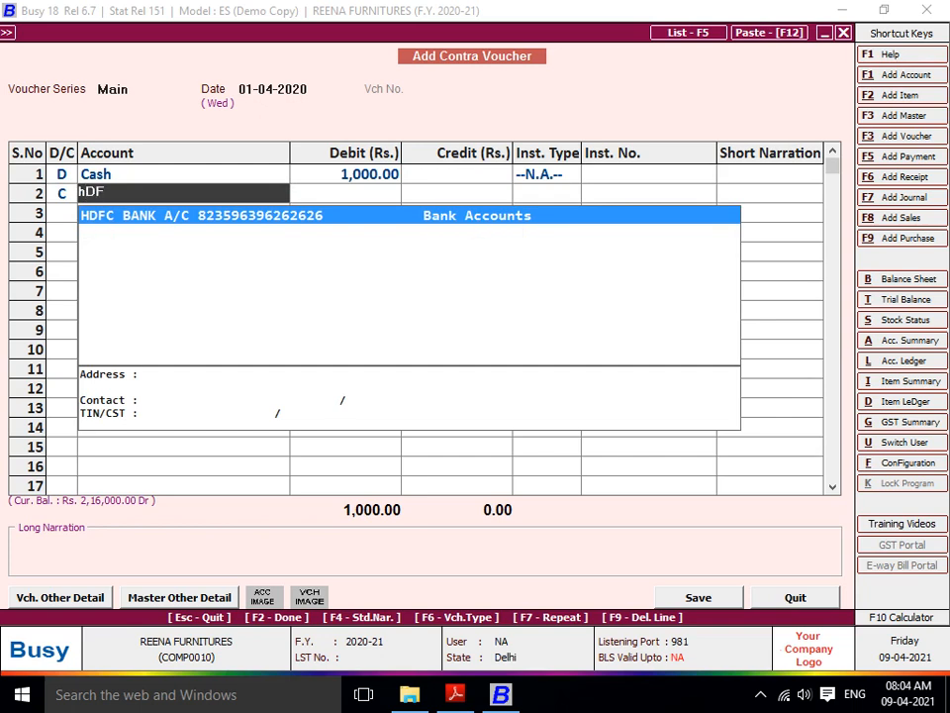
key("Return")
key("Return")
key("Return")
key("Return")
- Narrate the entry 'BEING CASH WITDHRW BY ATM CARD' and save the voucher
type("B")
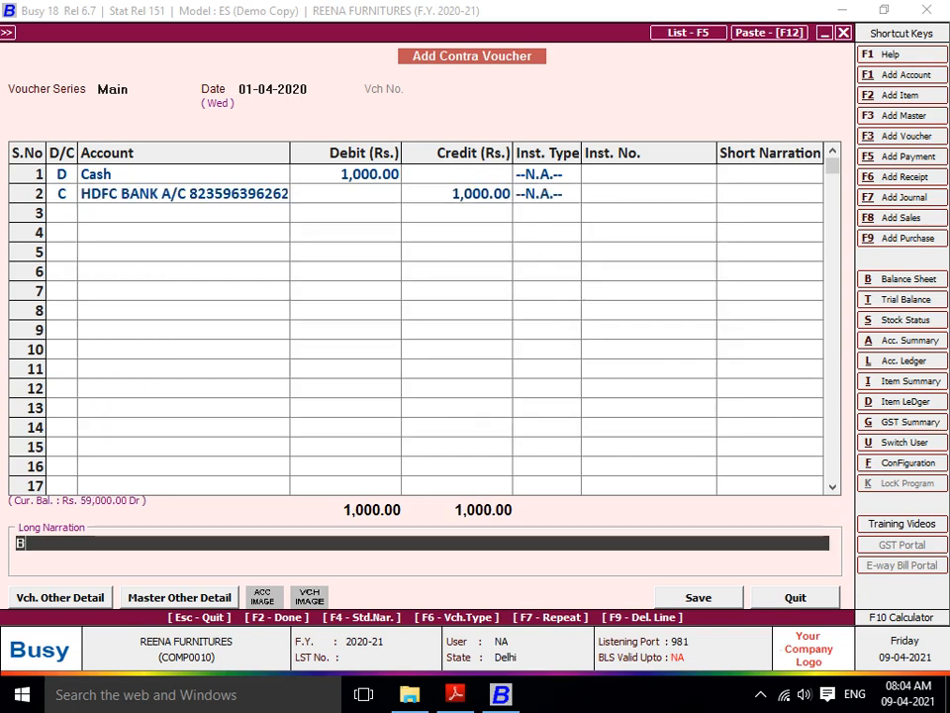
type("EWI")
key("BackSpace")
key("BackSpace")
type("ING")
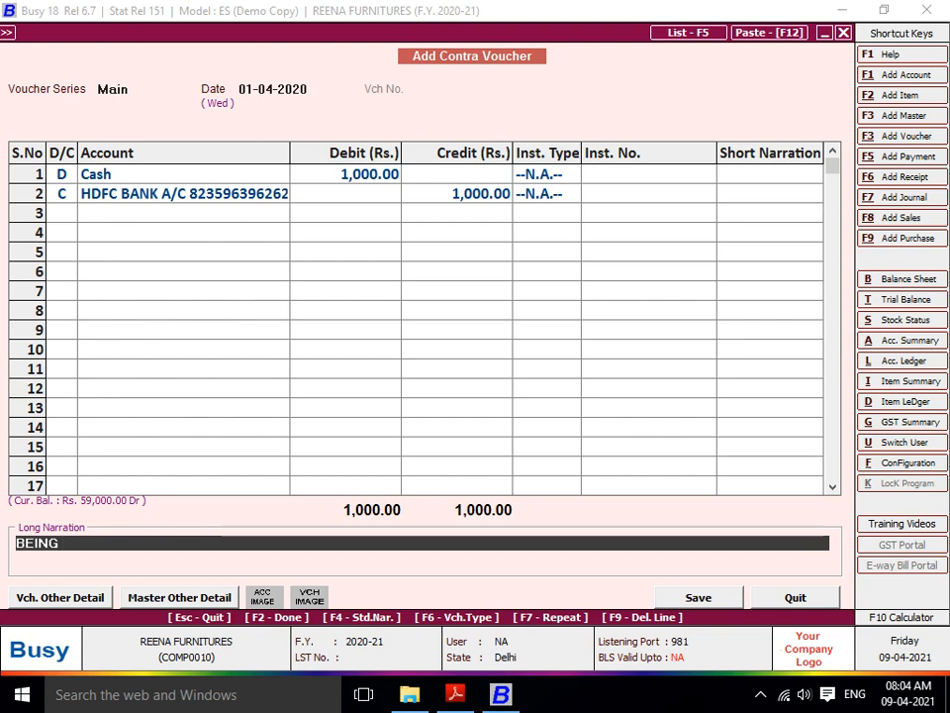
type(" CASH WITDHRW")
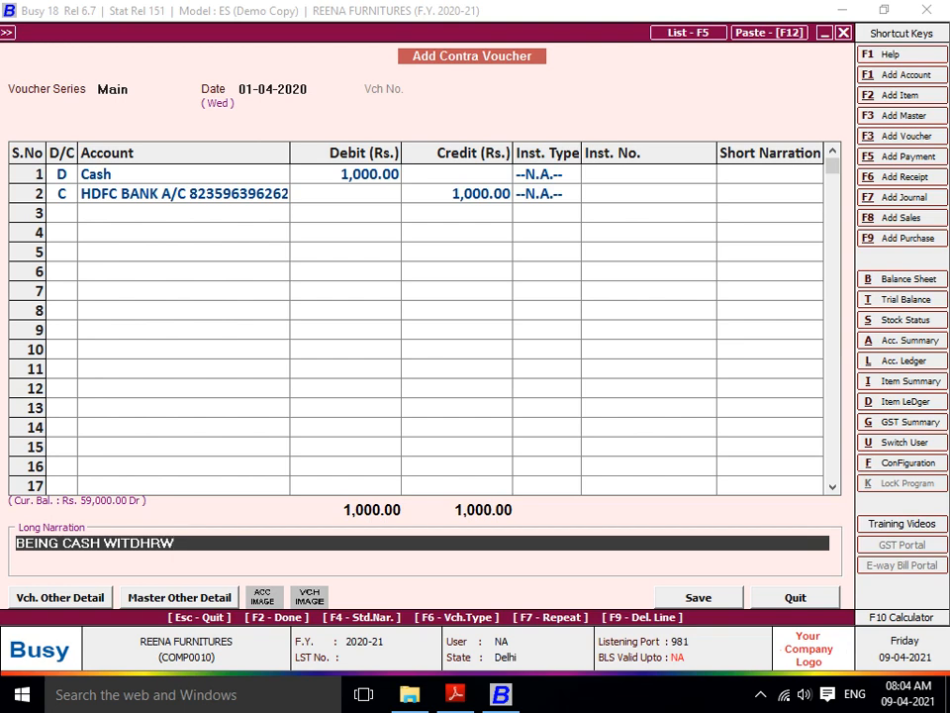
type(" BY ATM CARD")
key("Return")
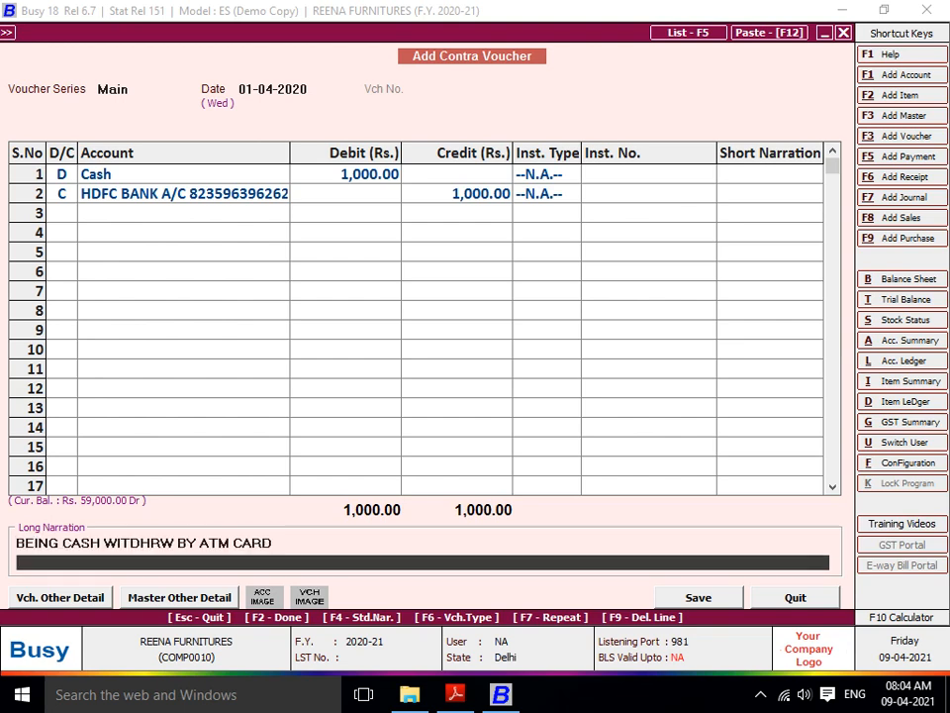
key("Return")
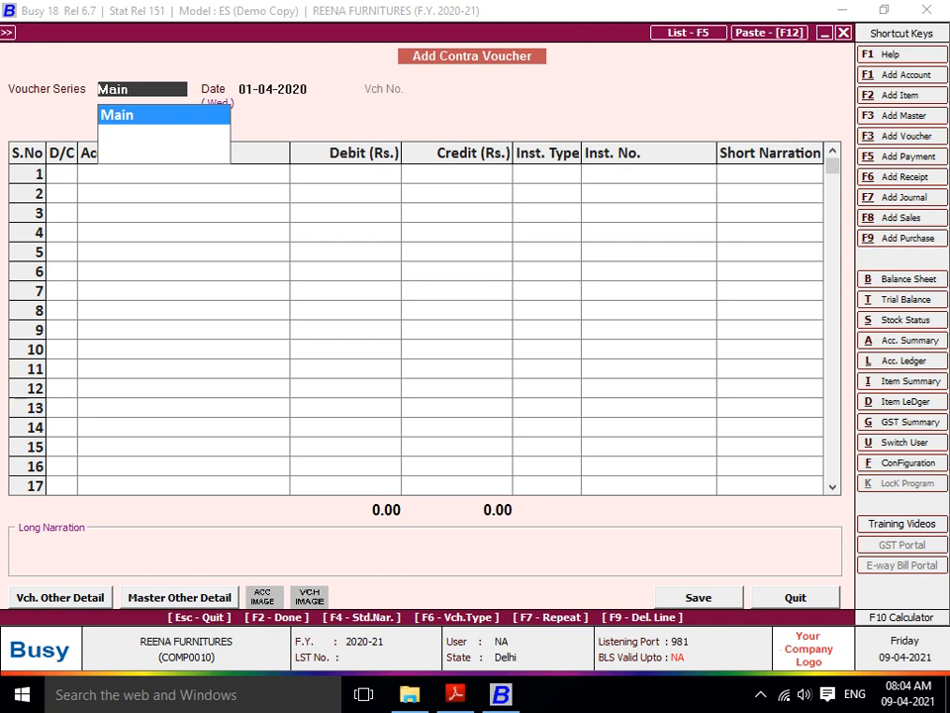
- Leave contra entry and add a new journal voucher from the Transactions menu
key("Escape")
key("Escape")
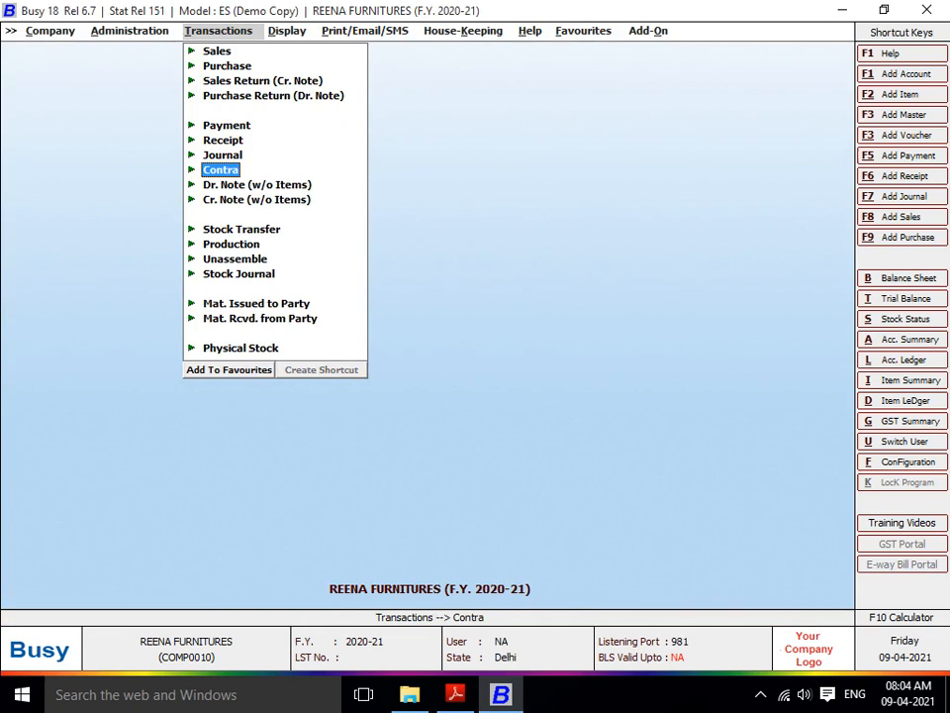
key("Escape")
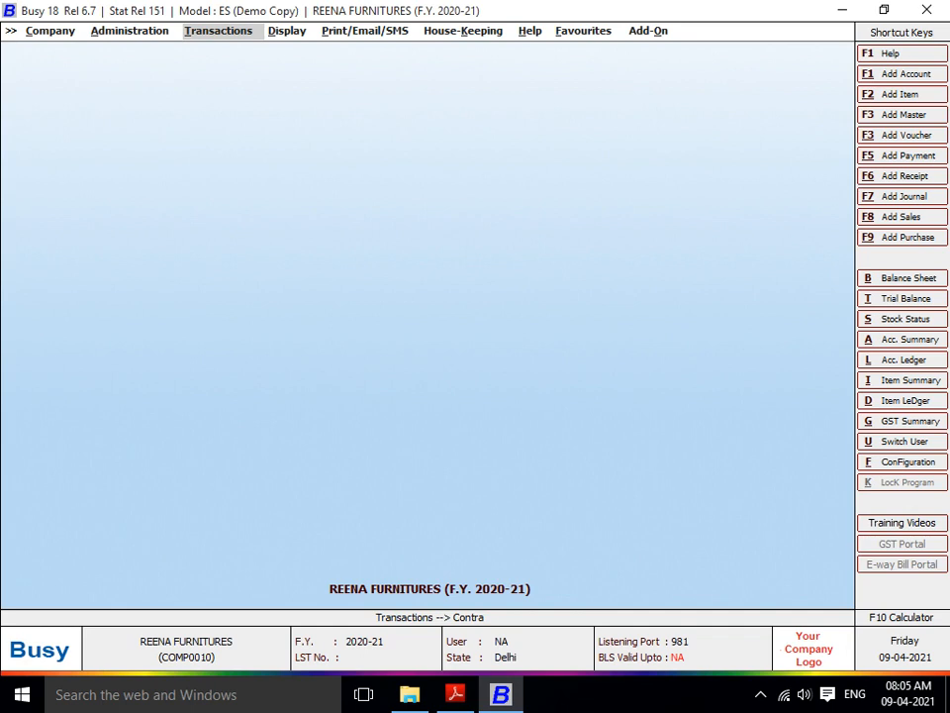
key("Return")
key("Up")
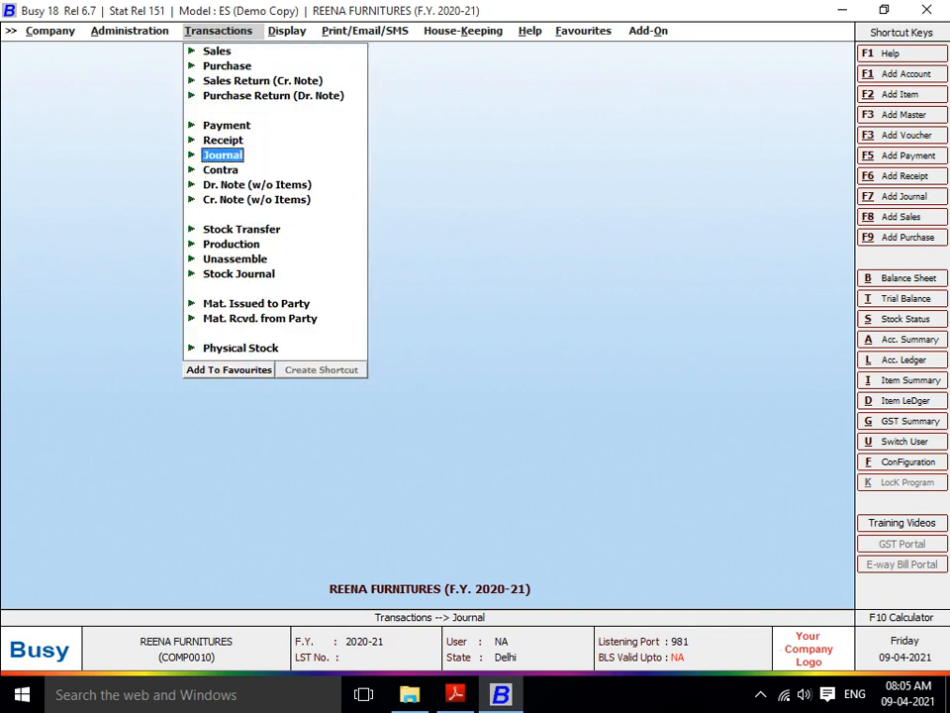
key("Up")
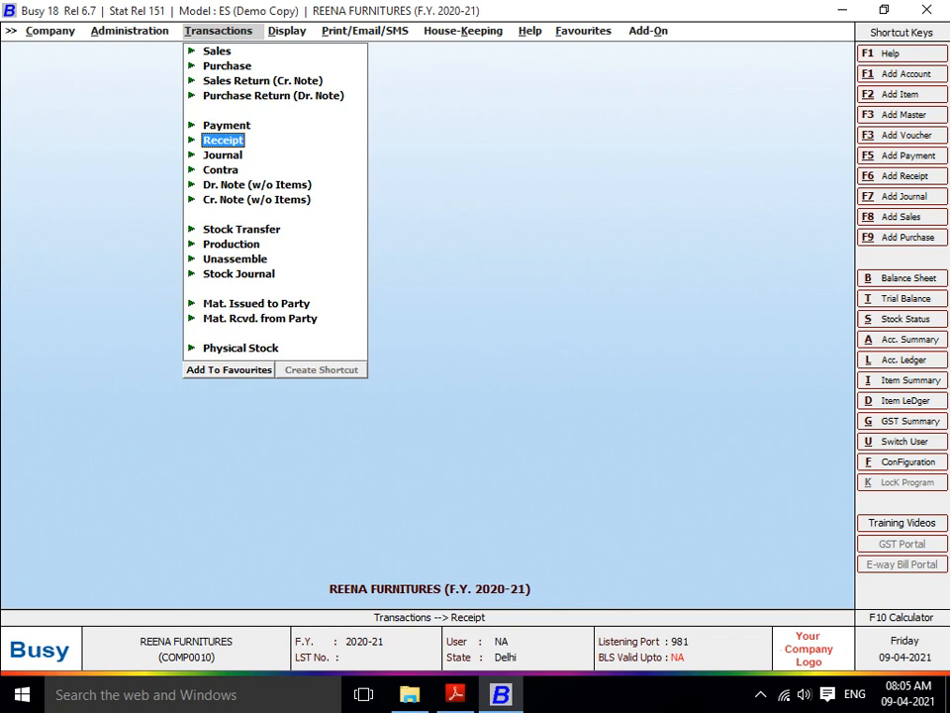
key("Up")
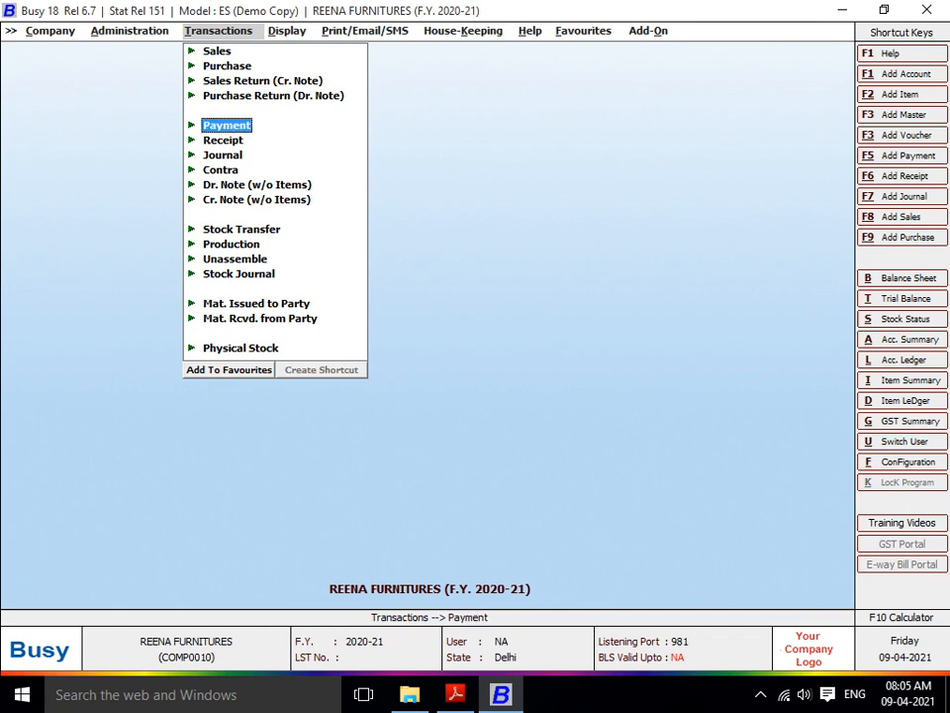
key("Down")
key("Down")
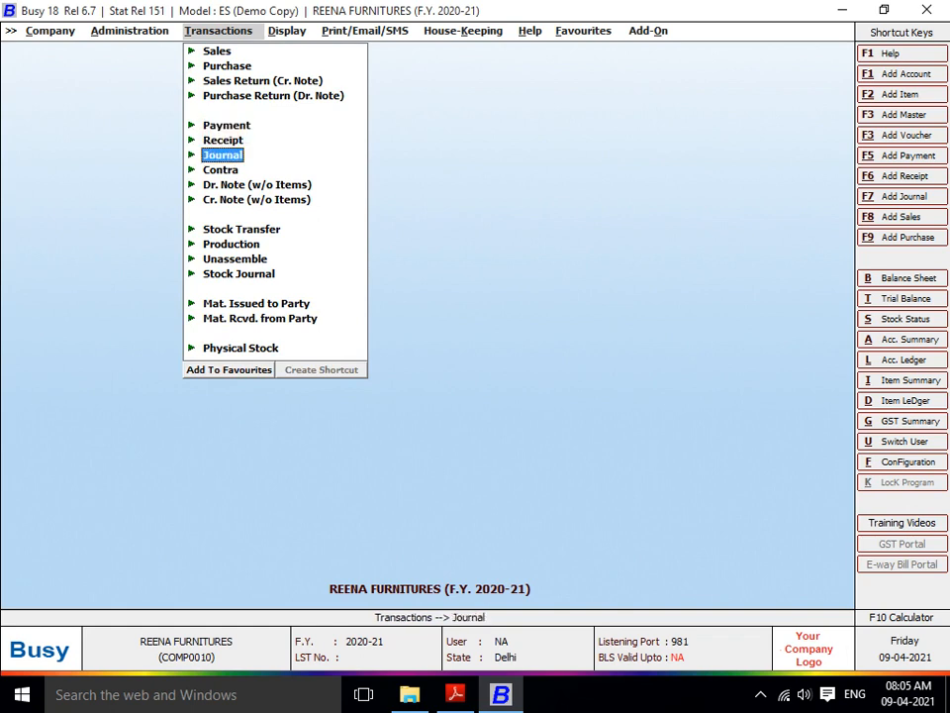
key("Return")
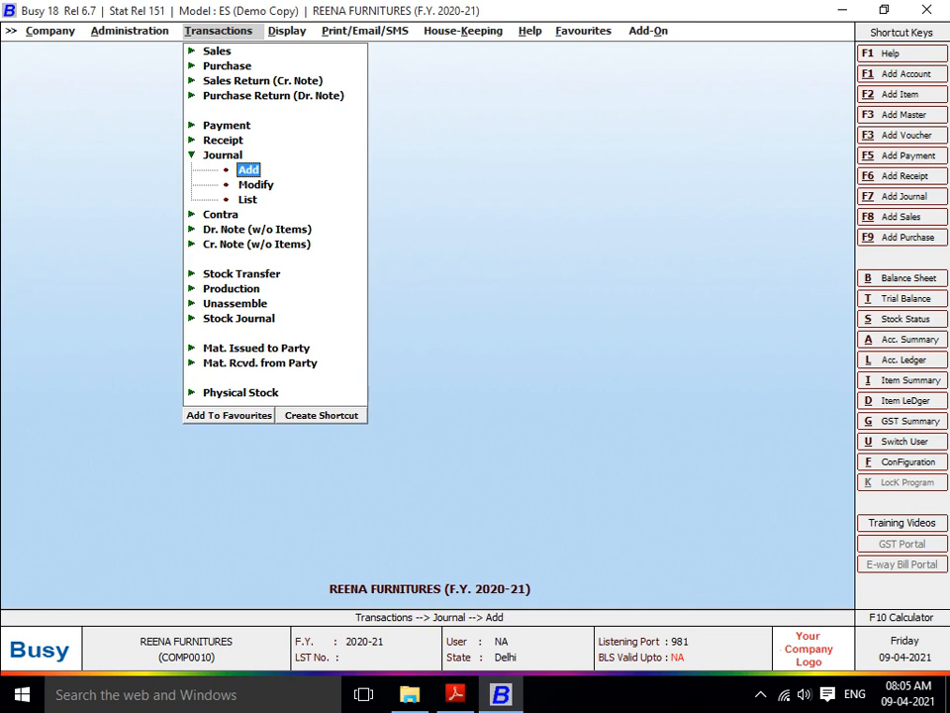
key("Return")
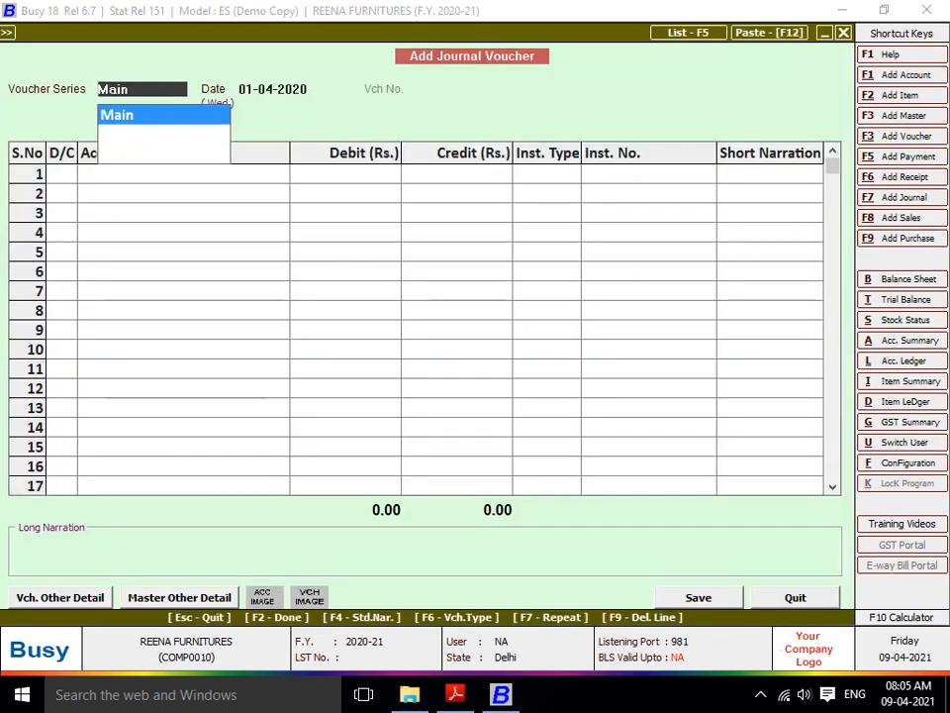
- Accept the Main series and date, switch row 1 to Credit, and begin a new account
key("Return")
key("Return")
key("Return")
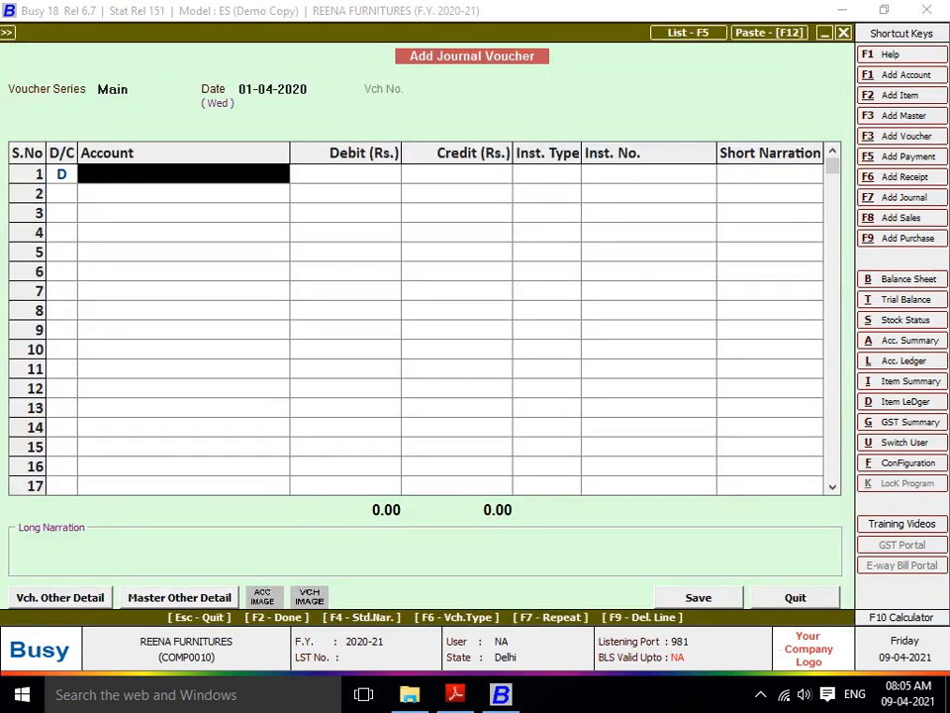
key("Left")
type("C")
key("Return")
key("F3")
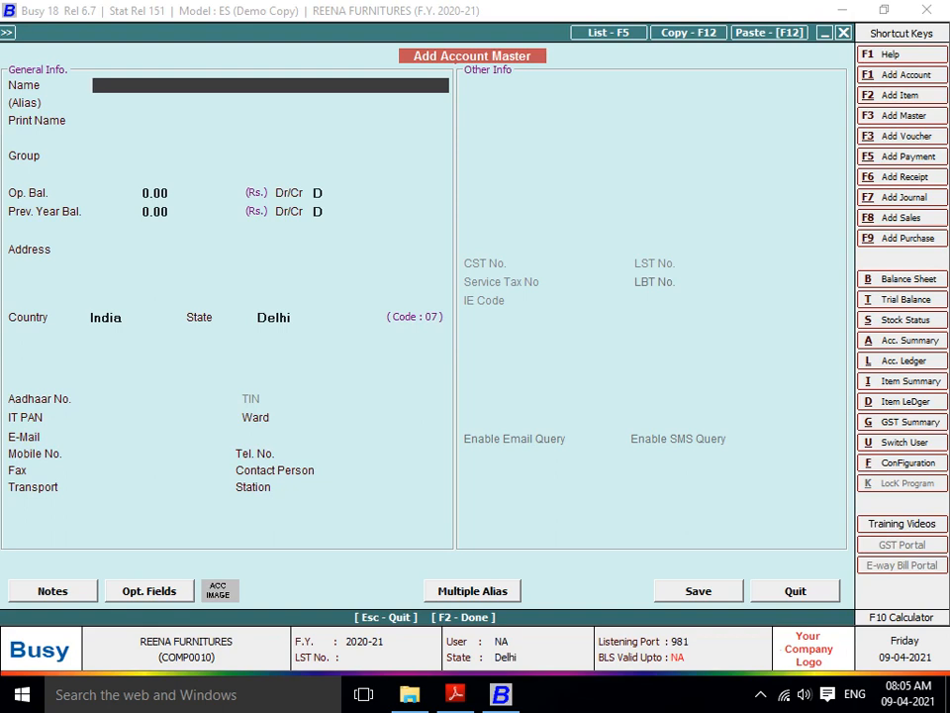
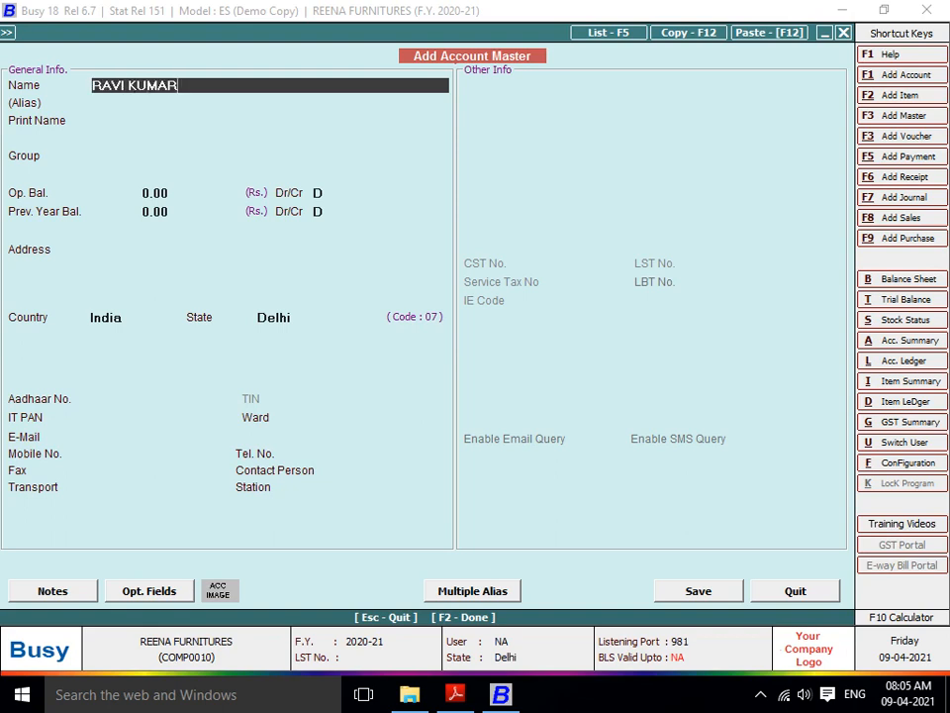
- Create the first employee's account in a new SALARY A/C group under Sundry Creditors
key("Return")
key("Return")
key("Return")
key("F3")
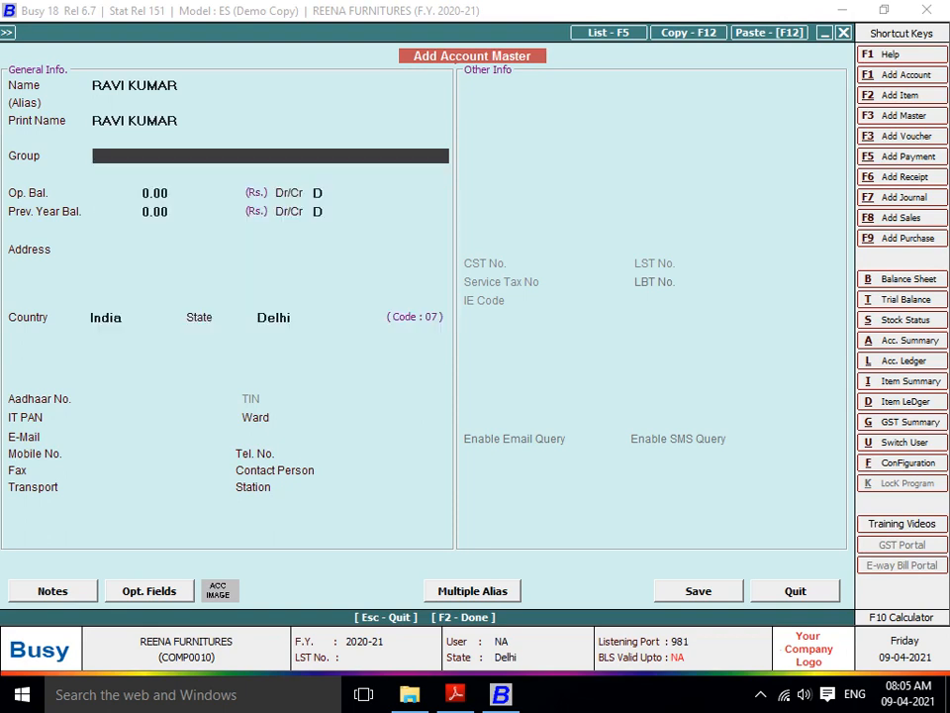
type("SALARY A")
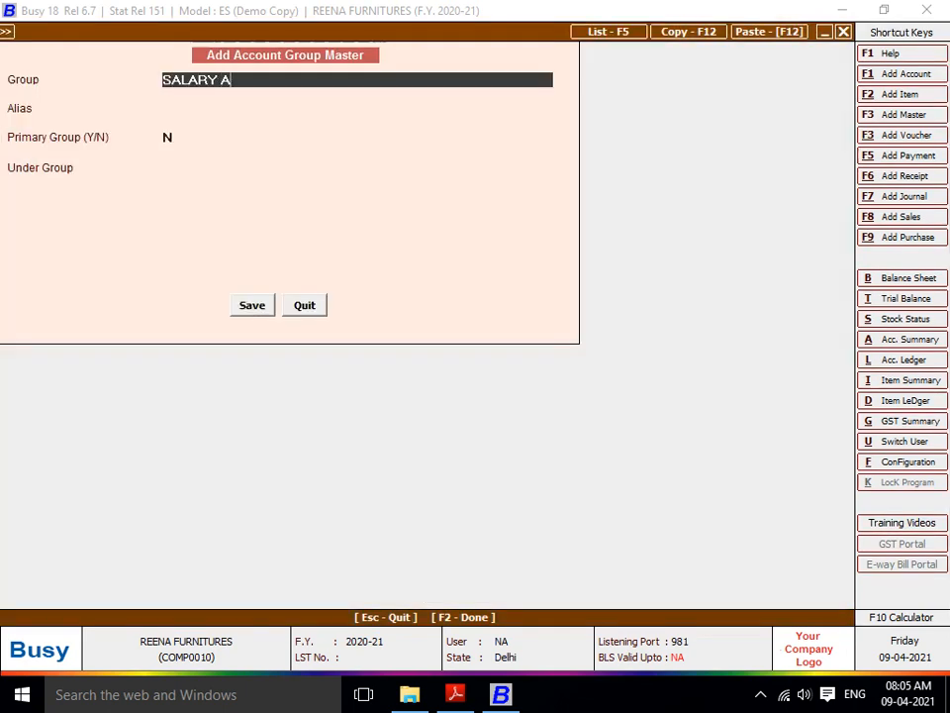
type("/C")
key("Return")
key("Return")
key("Return")
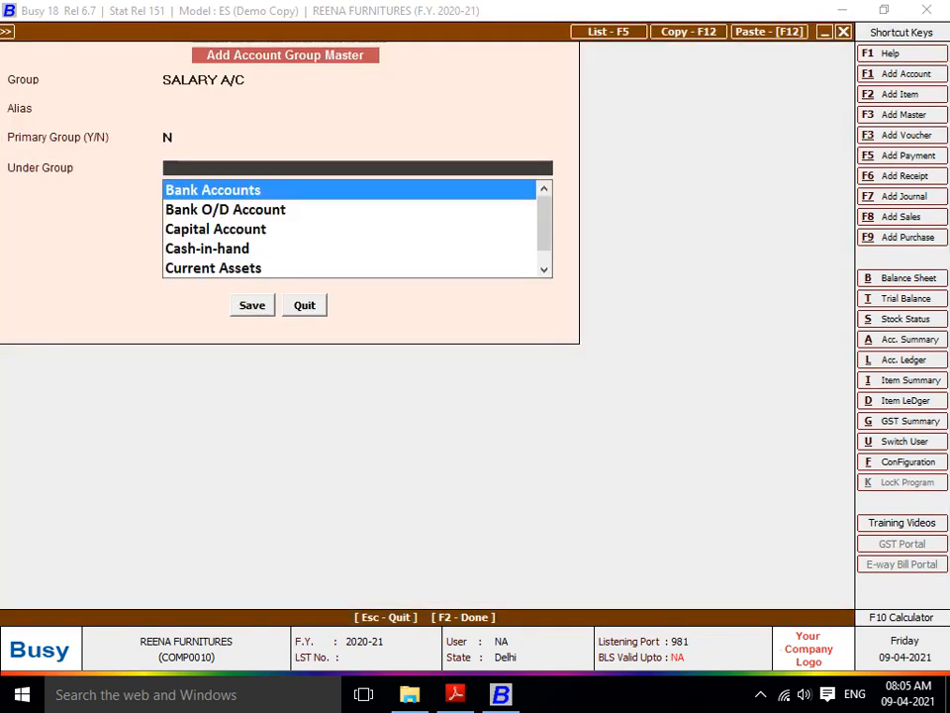
type("SUN")
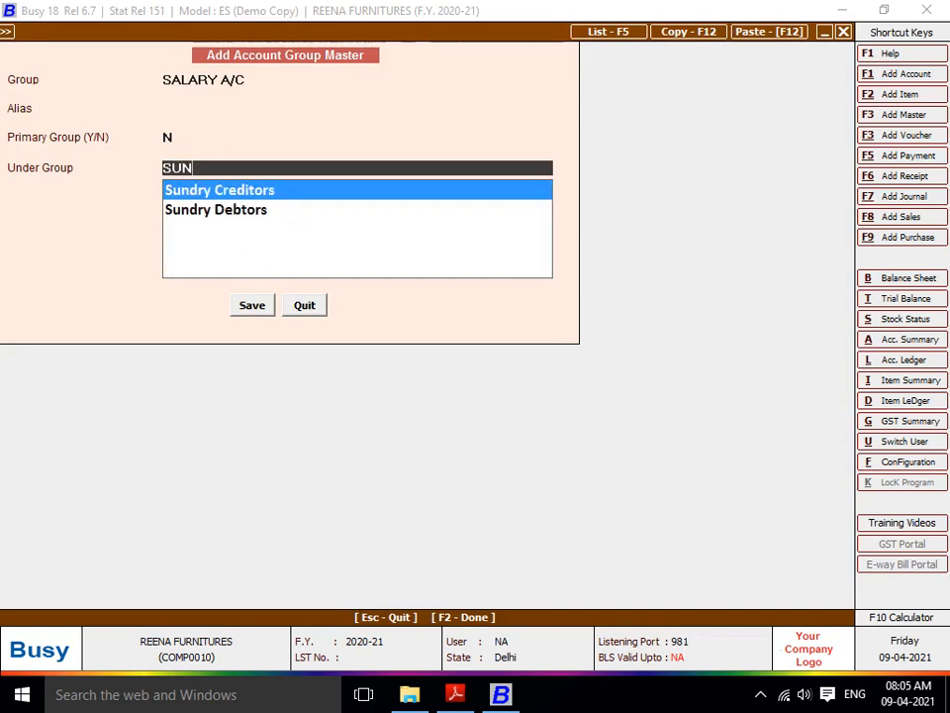
key("Return")
key("Return")
key("Return")
key("Return")
key("Return")
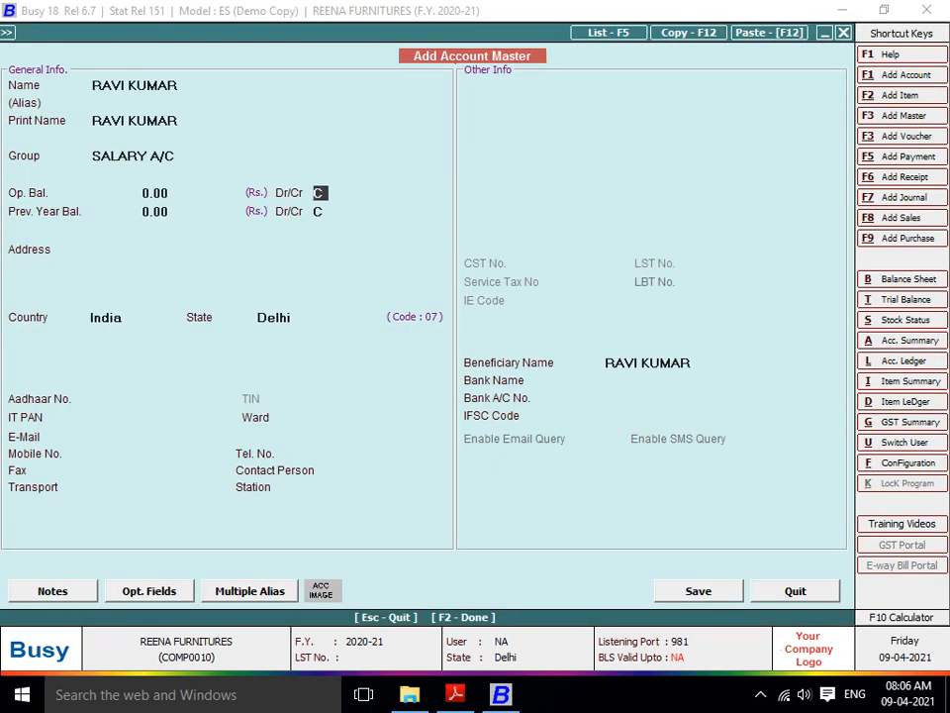
key("F2")
key("Return")
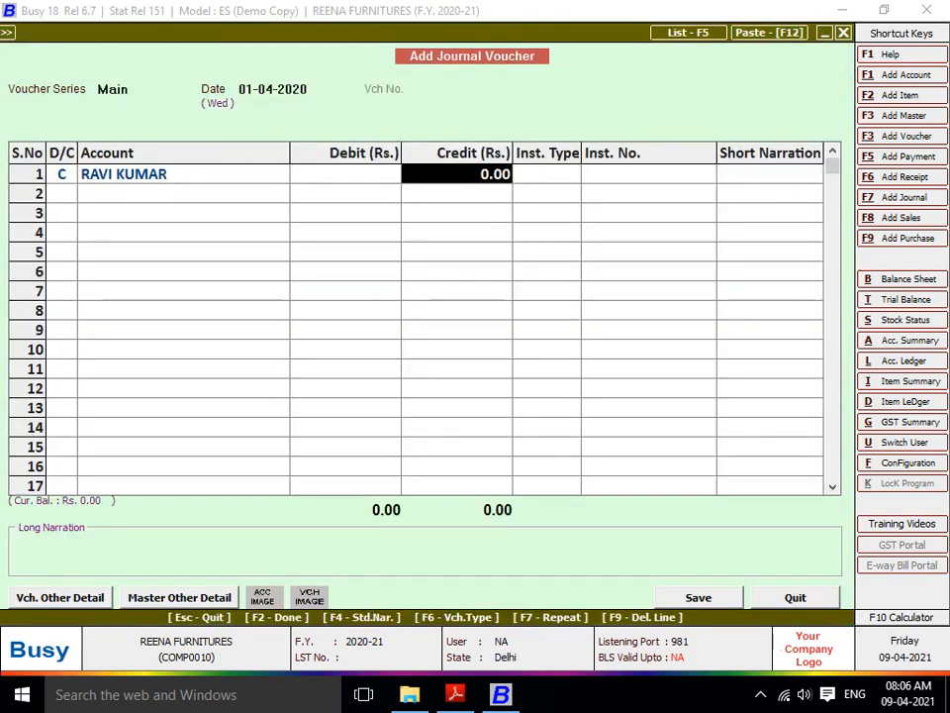
- Credit the first employee 12,000 and create a second employee account in SALARY A/C
type("12000")
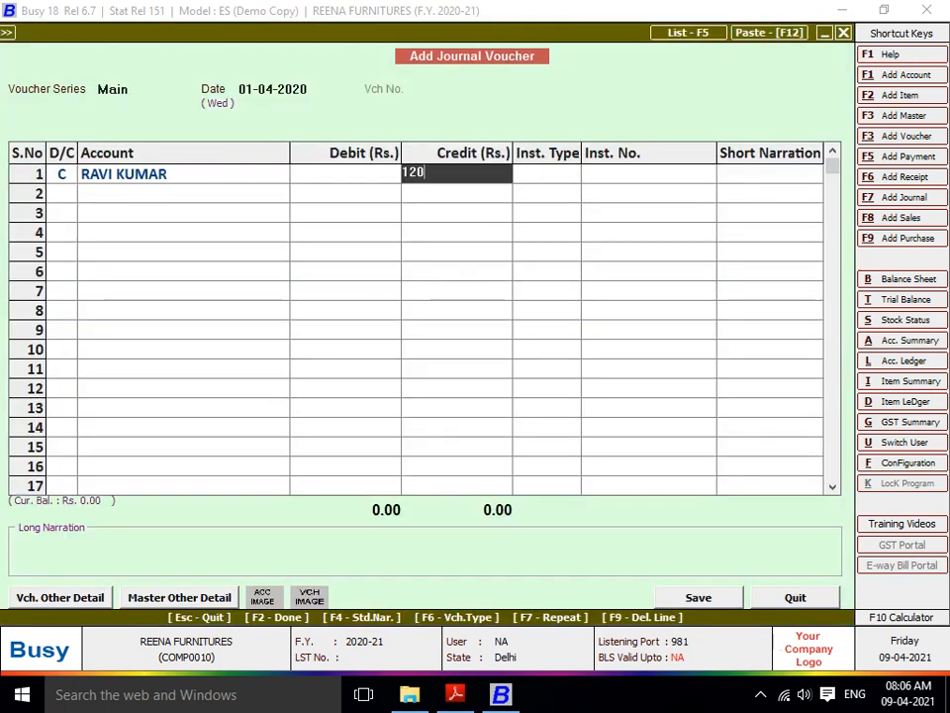
key("Return")
key("Return")
key("Return")
key("Return")
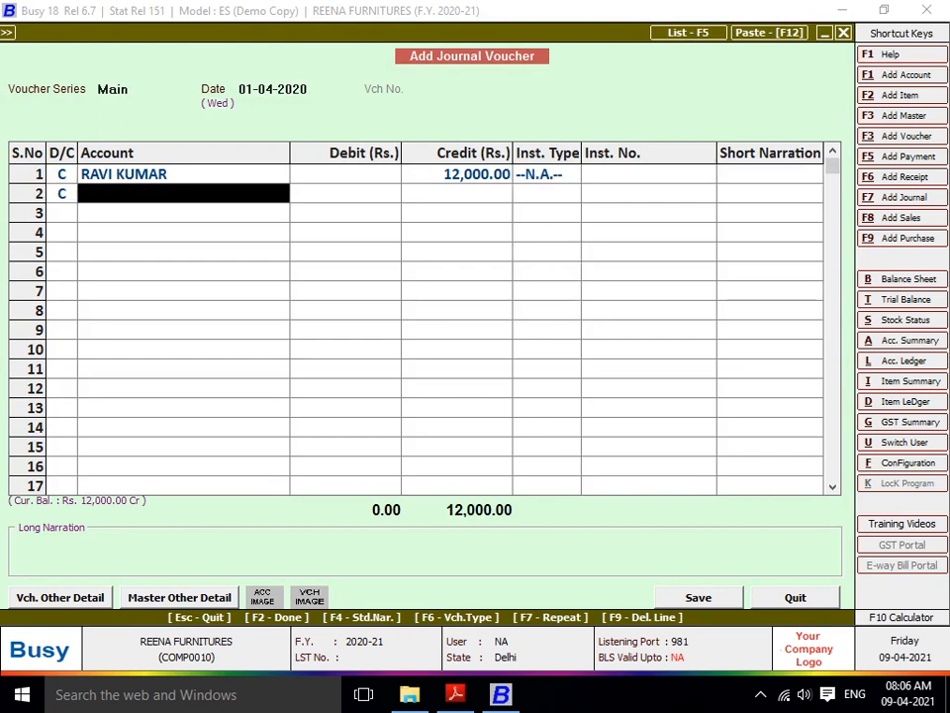
key("F3")
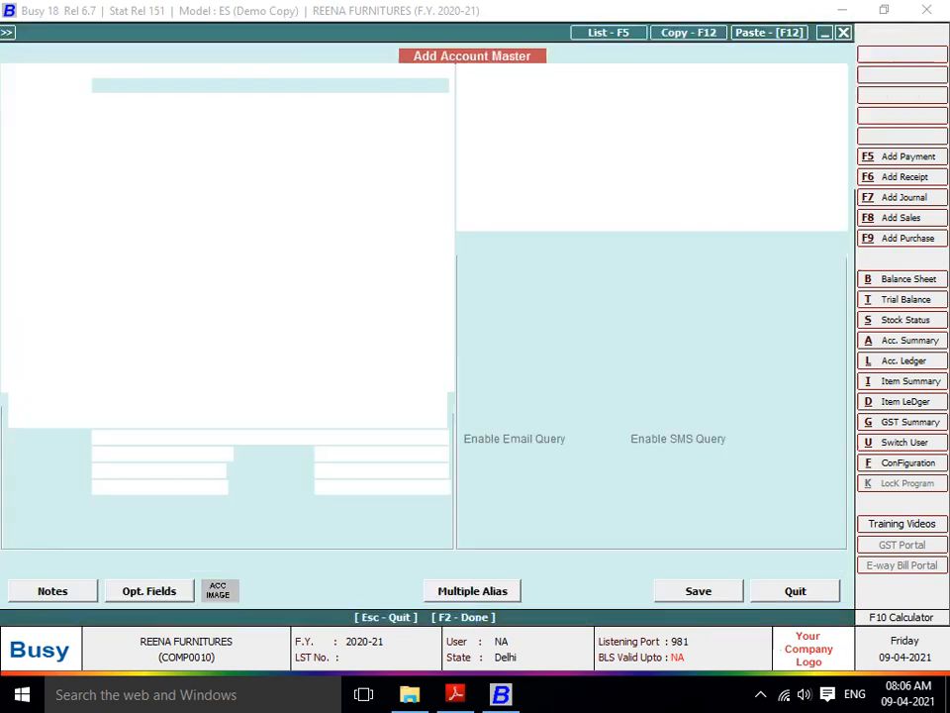
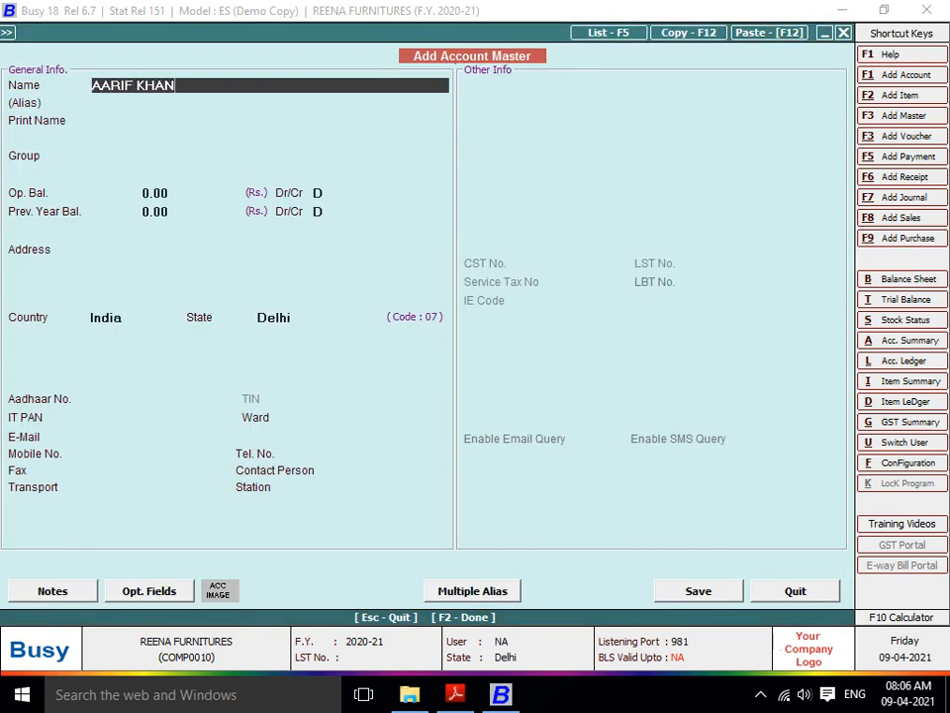
key("Return")
key("Return")
key("Return")
type("SALA")
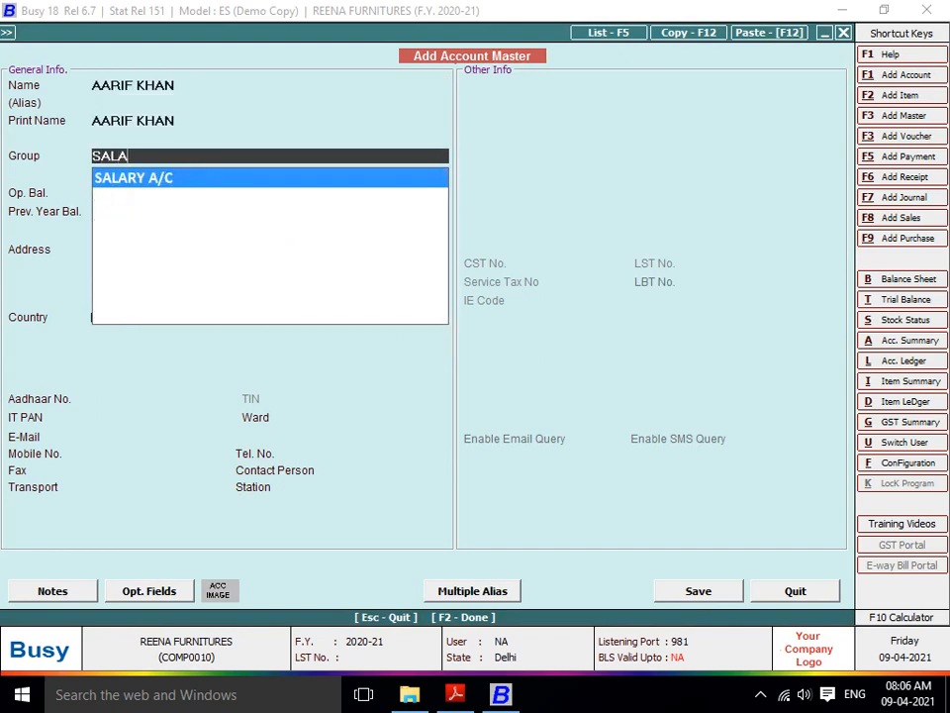
key("Return")
key("Return")
key("Return")
key("Return")
key("Return")
key("Return")
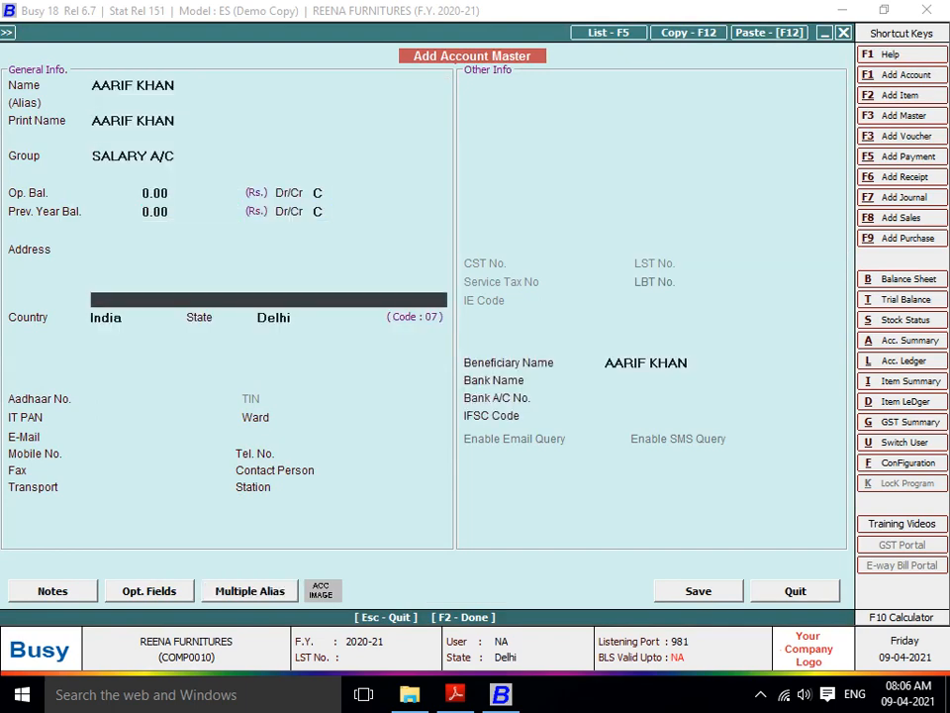
key("F2")
key("Return")
- Credit the second employee 11,500 and make row 3 a credit line
key("Return")
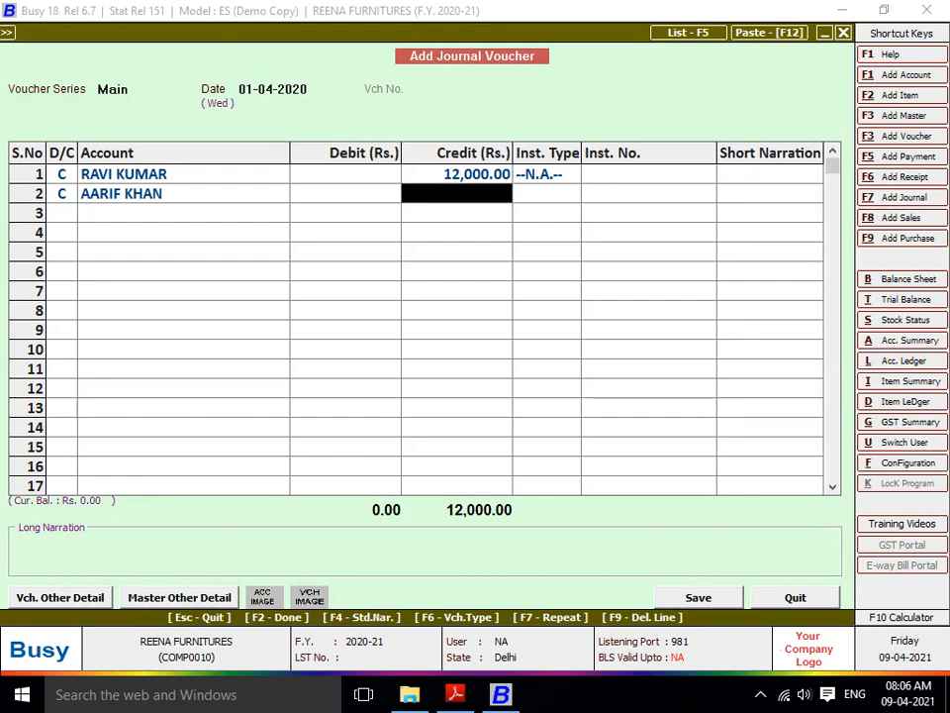
type("11500")
key("Return")
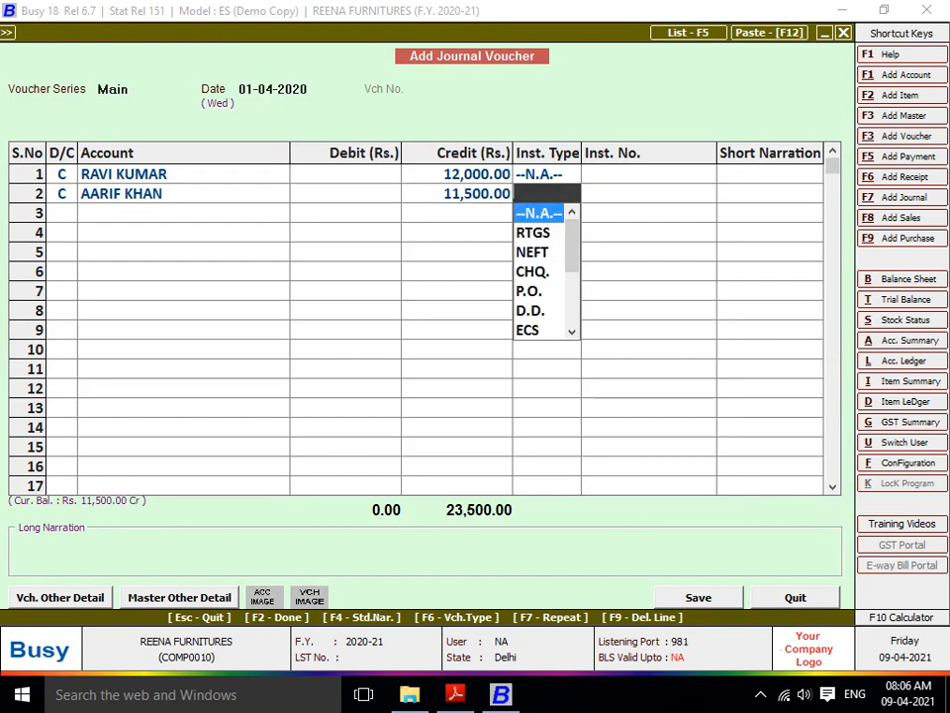
key("Return")
key("c")
key("Return")
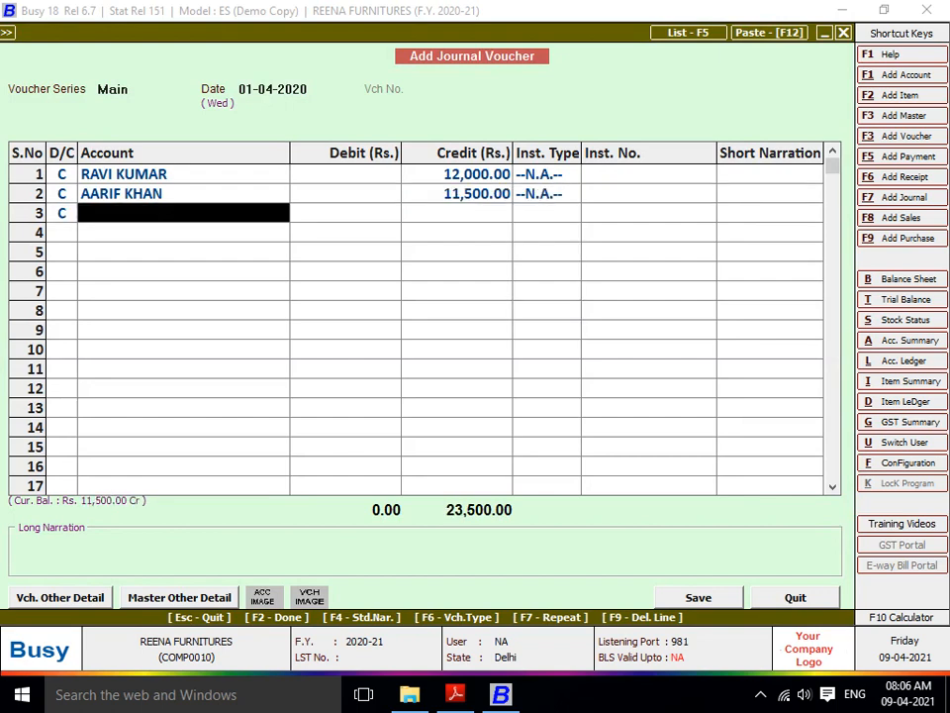
- Create a third employee account under SALARY A/C and credit it 15,000
key("F3")
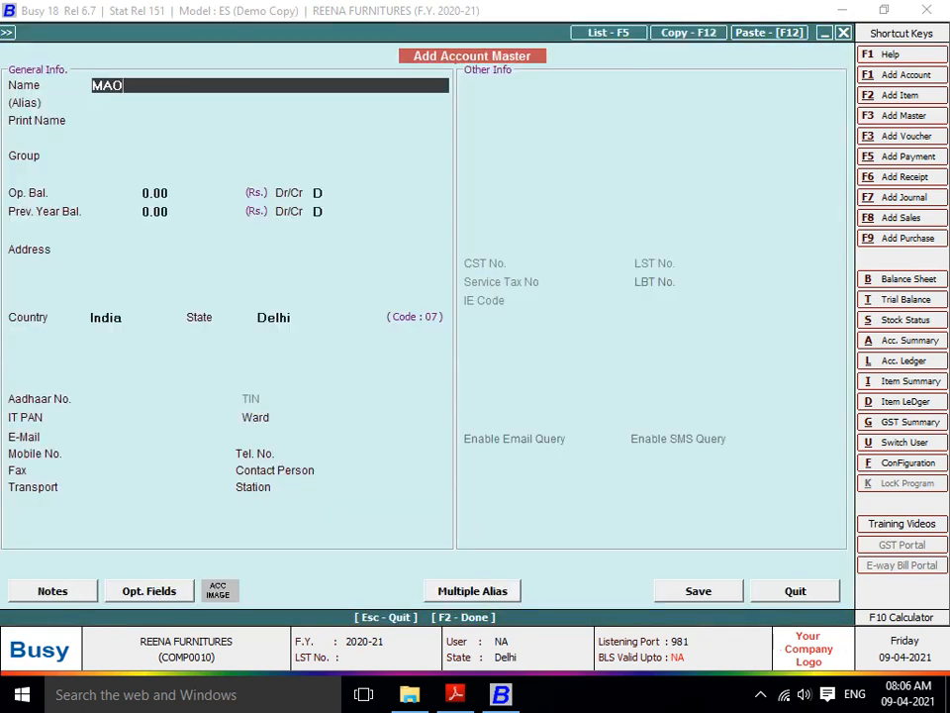
key("Return")
key("Return")
key("Return")
type("SALA")
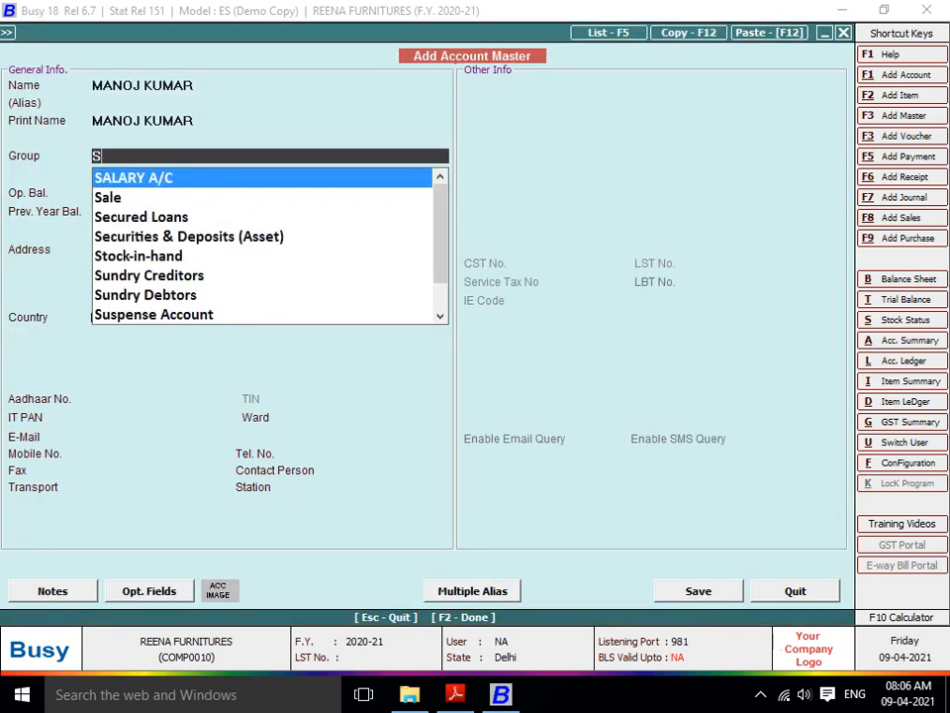
key("Return")
key("Return")
key("Return")
key("Return")
key("Return")
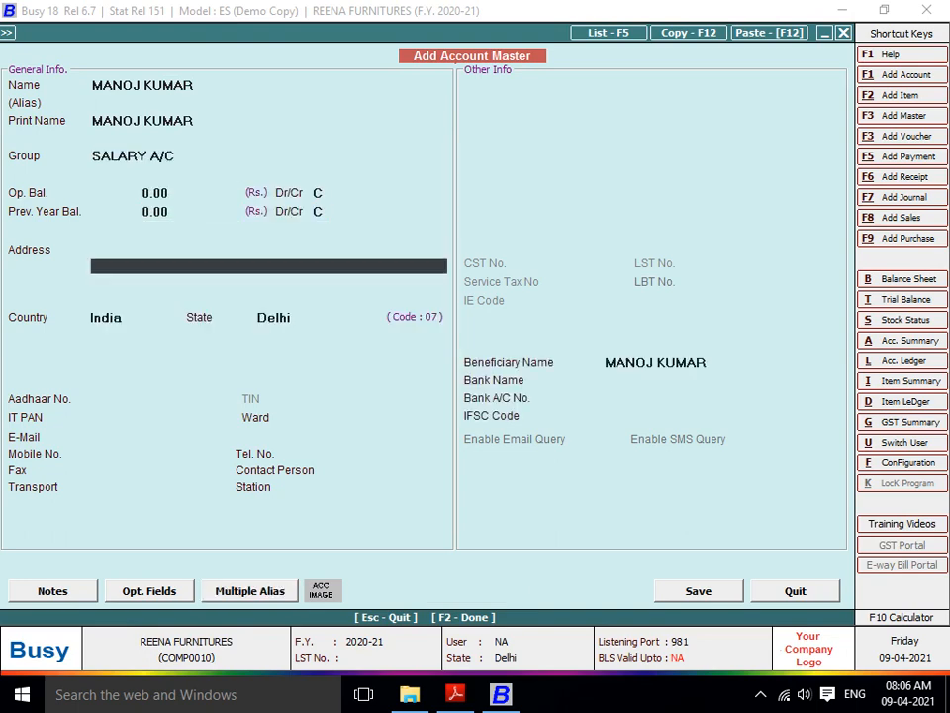
key("F2")
key("Return")
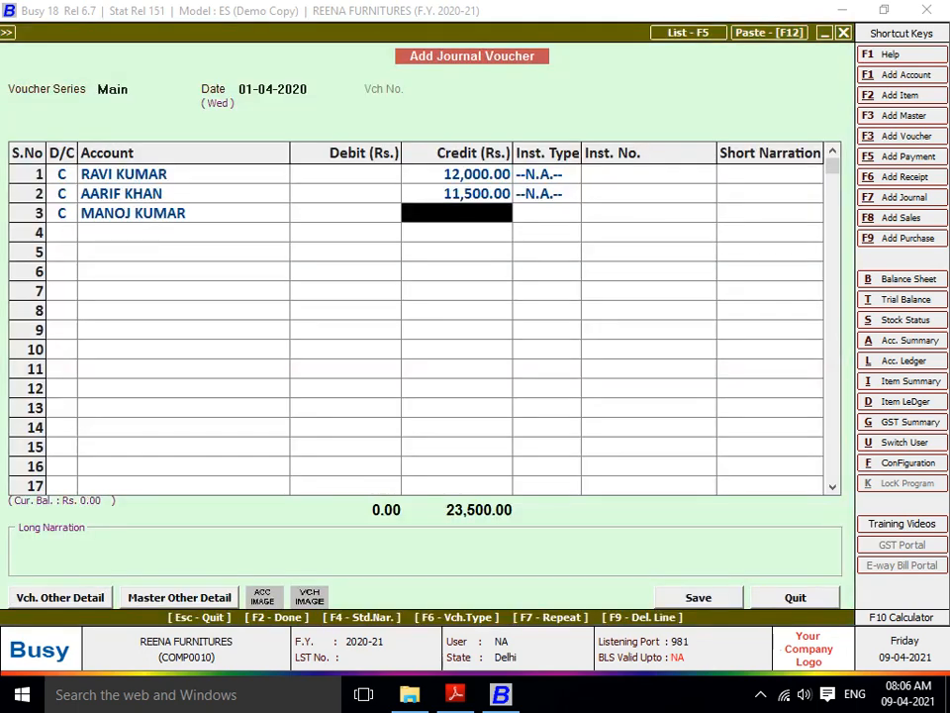
type("15000")
key("Return")
- Set up row 4 as a credit line awaiting a new account
key("Return")
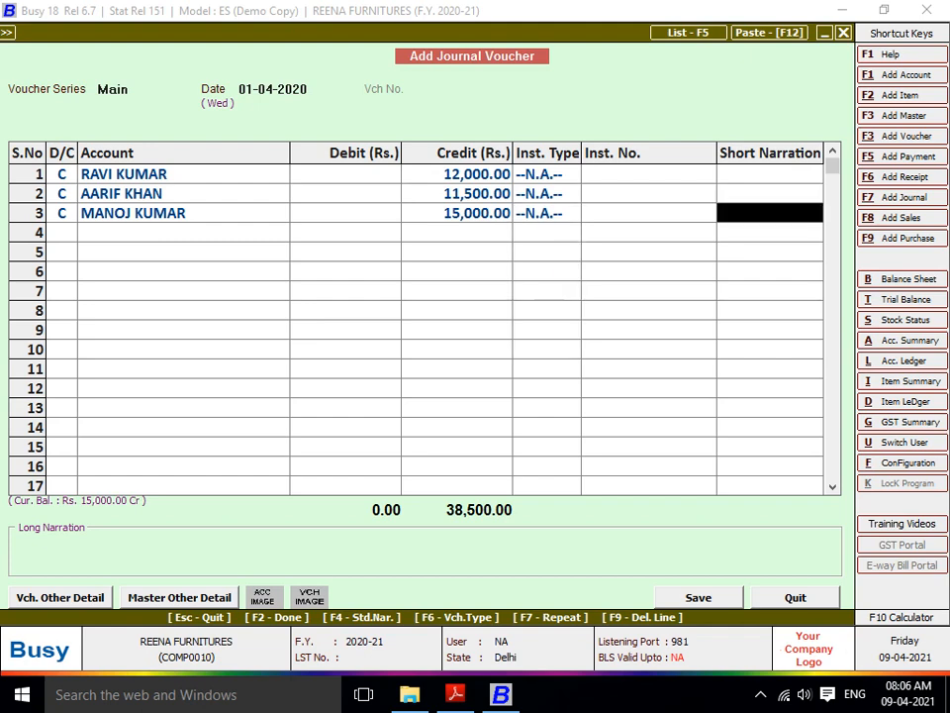
key("Return")
type("c")
key("Return")
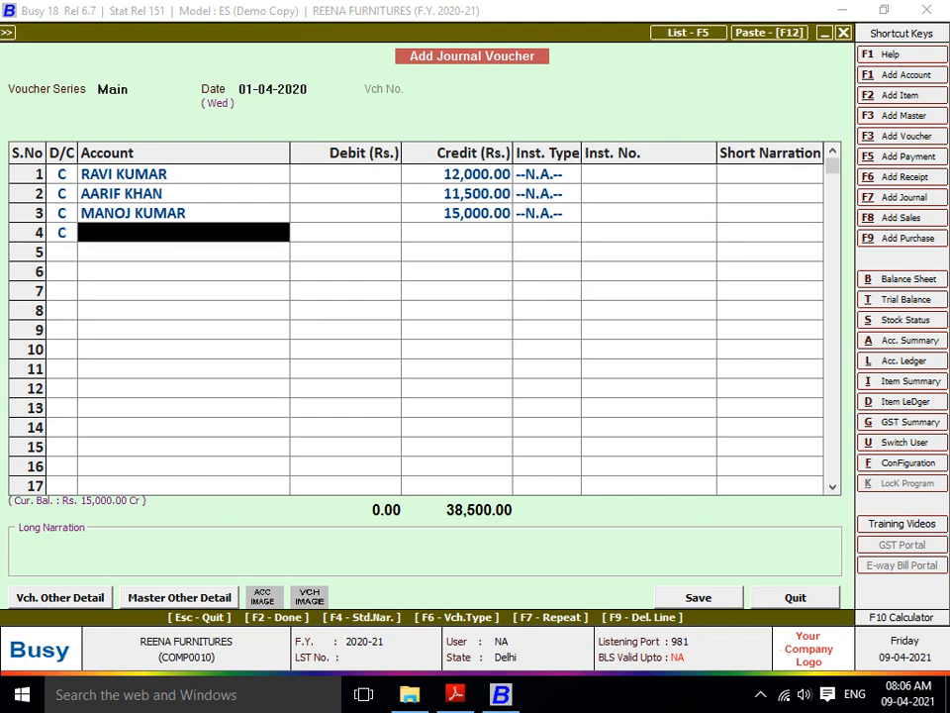
key("Return")
key("Up")
key("F3")
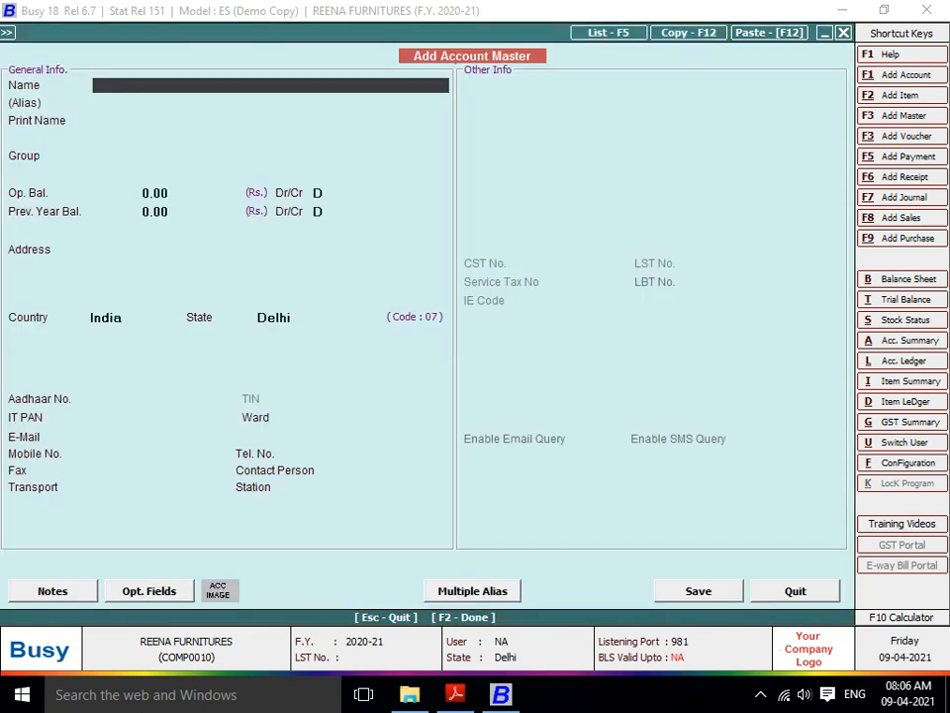
- Create a fourth employee account in SALARY A/C and credit it 12,500
key("Return")
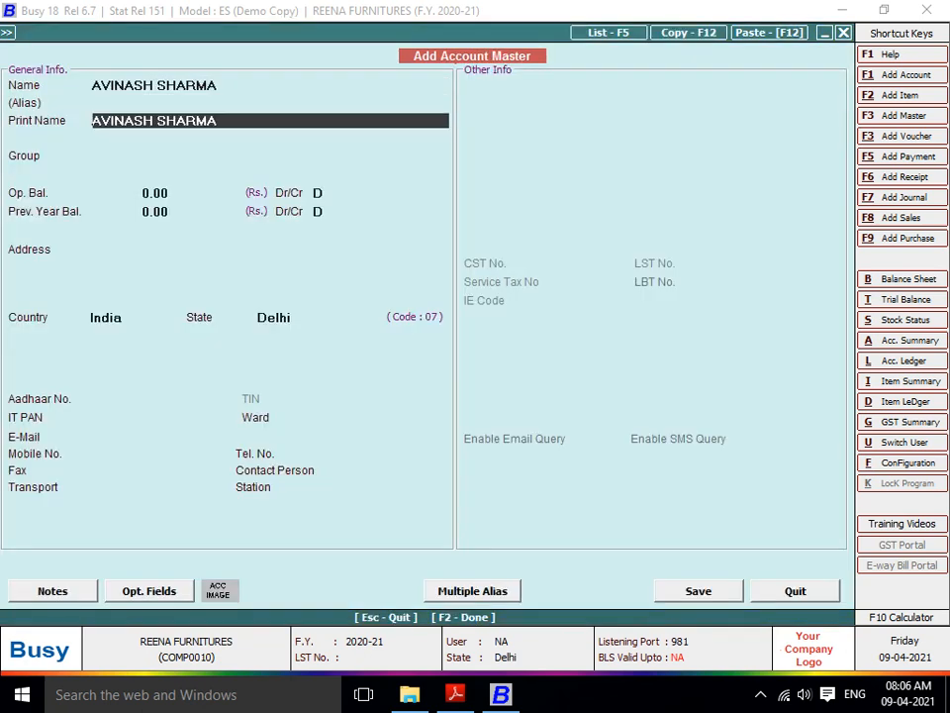
key("Return")
type("SAL")
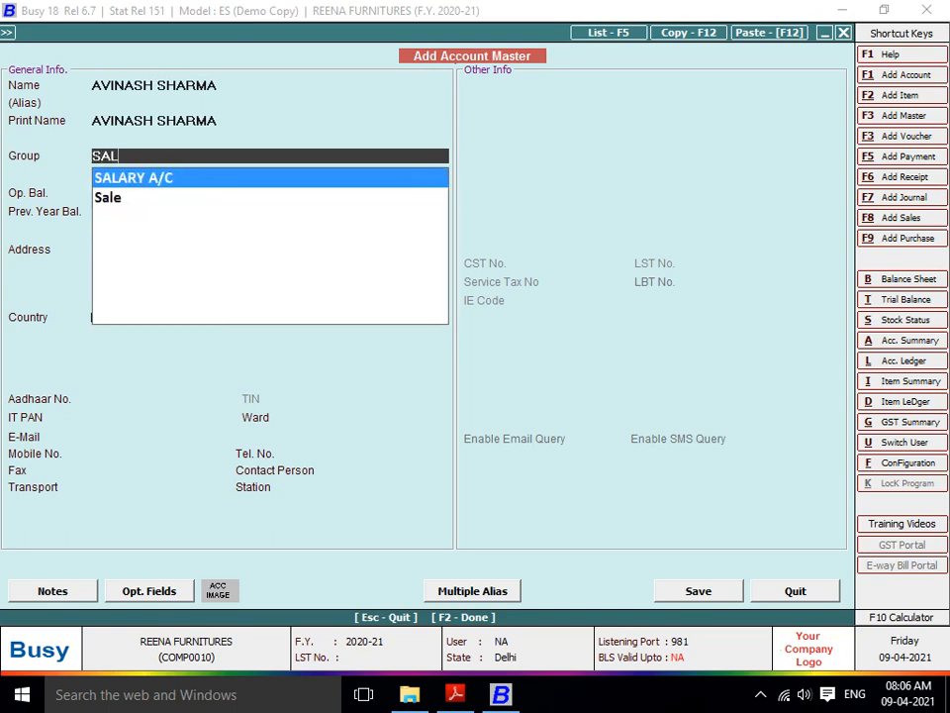
key("Return")
key("Return")
key("Return")
key("Return")
key("Return")
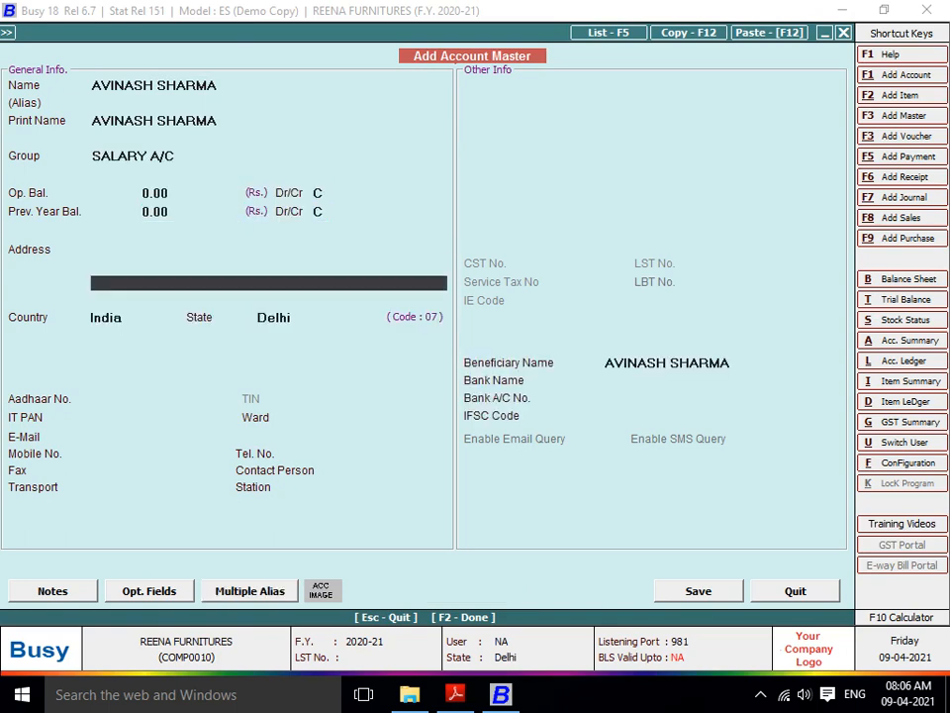
key("F2")
key("Return")
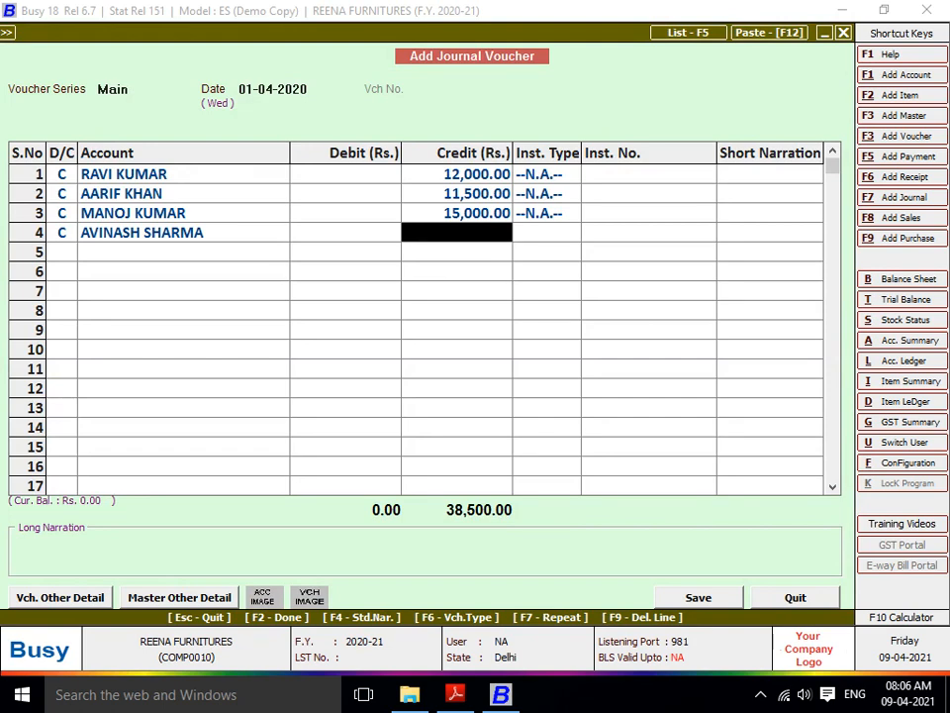
type("12500")
key("Return")
key("Return")
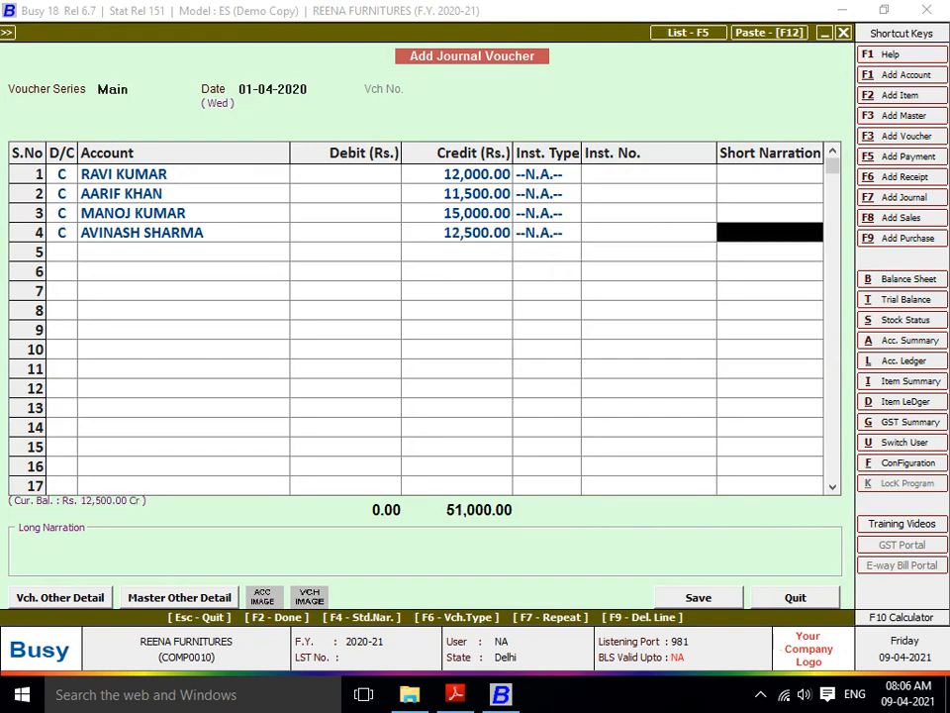
key("Return")
key("Return")
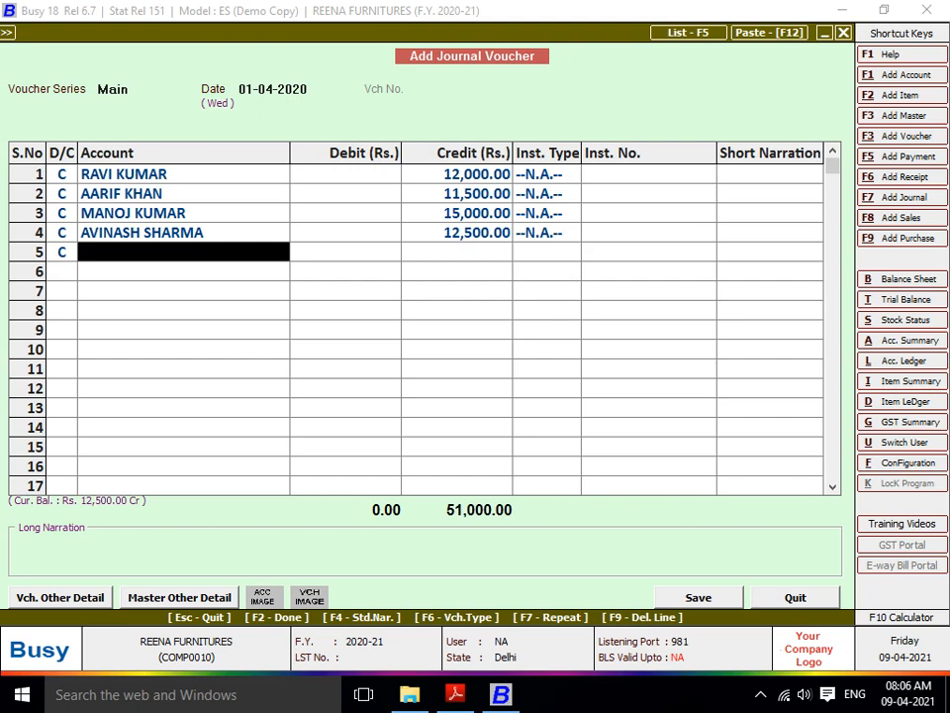
- Create a fifth employee account in SALARY A/C and credit it 18,500
key("alt+F1")
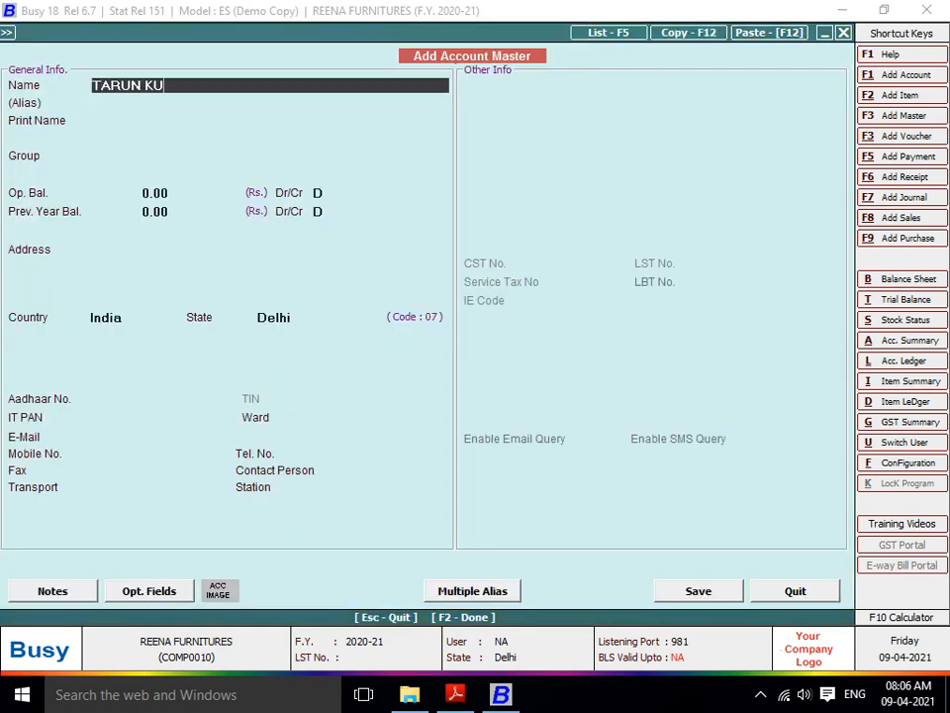
key("Return")
key("Return")
type("SAL")
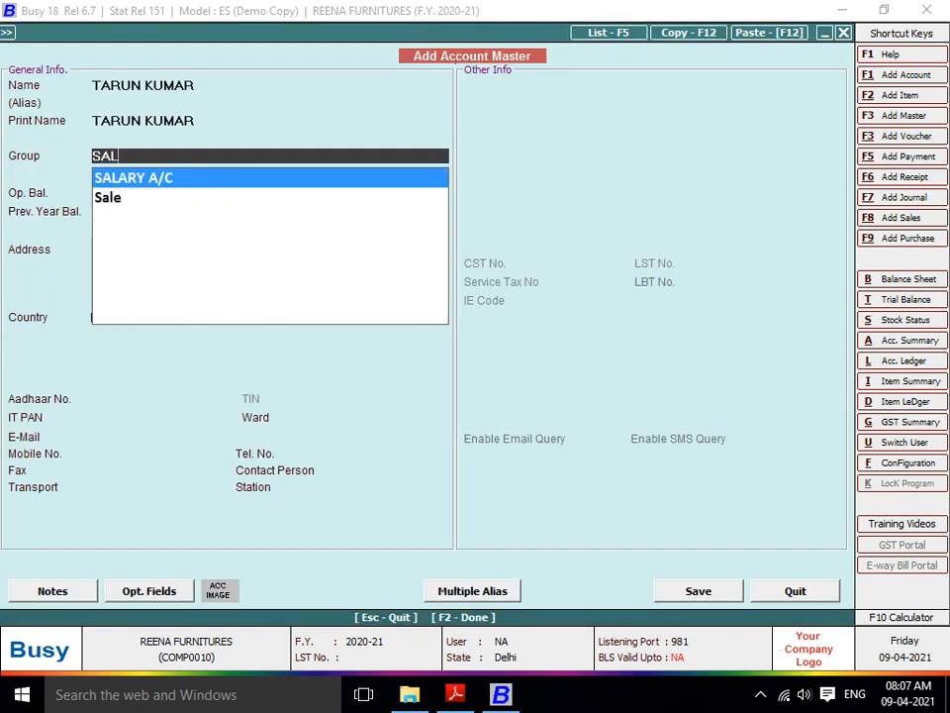
key("Return")
key("Return")
key("F2")
key("Return")
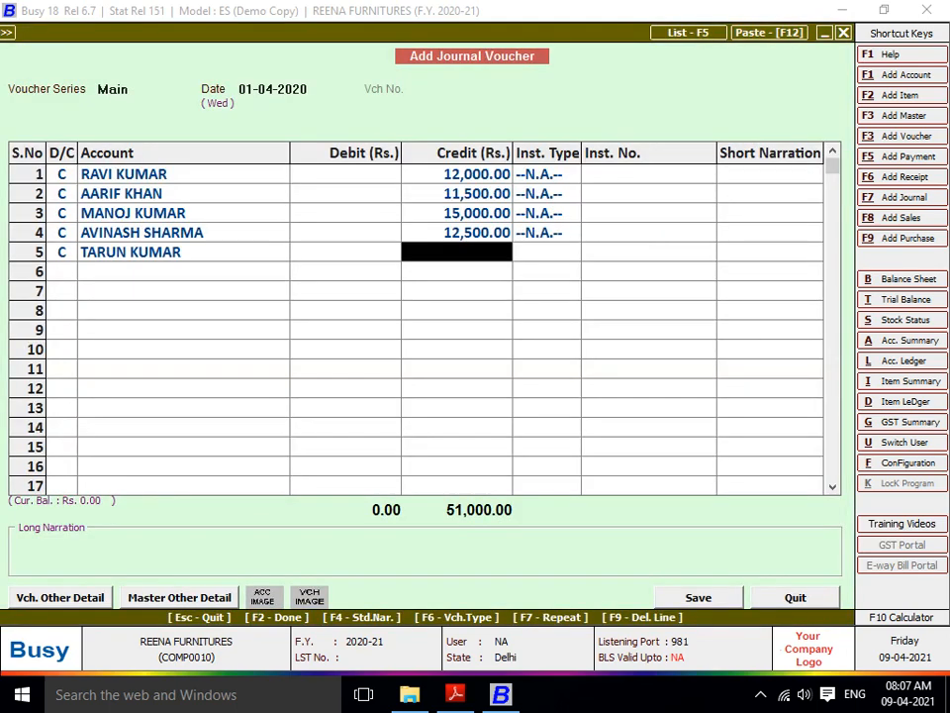
type("18500")
key("Return")
key("Return")
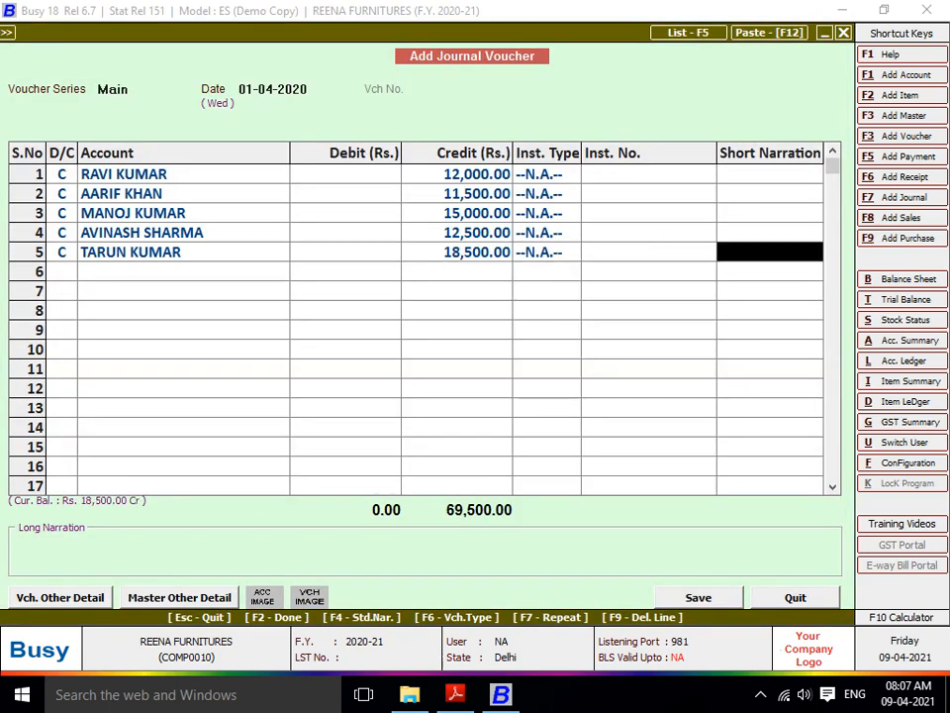
key("Return")
- Debit Salary in row 6 with narration 'BEING ALL EMP SALARY DUE'
key("Return")
type("sala")
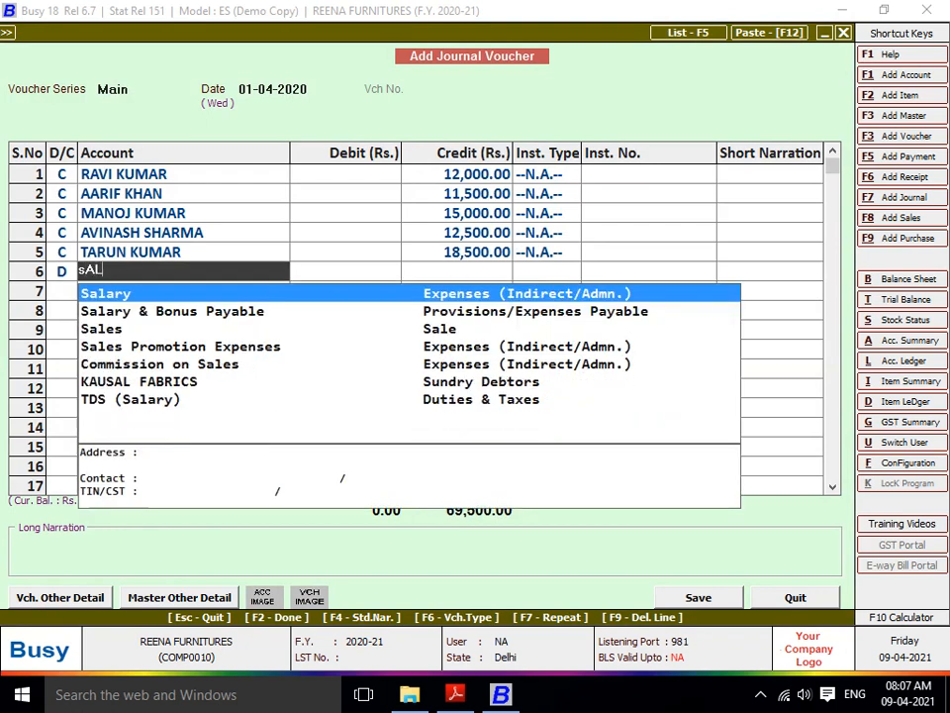
key("Return")
key("Return")
key("Return")
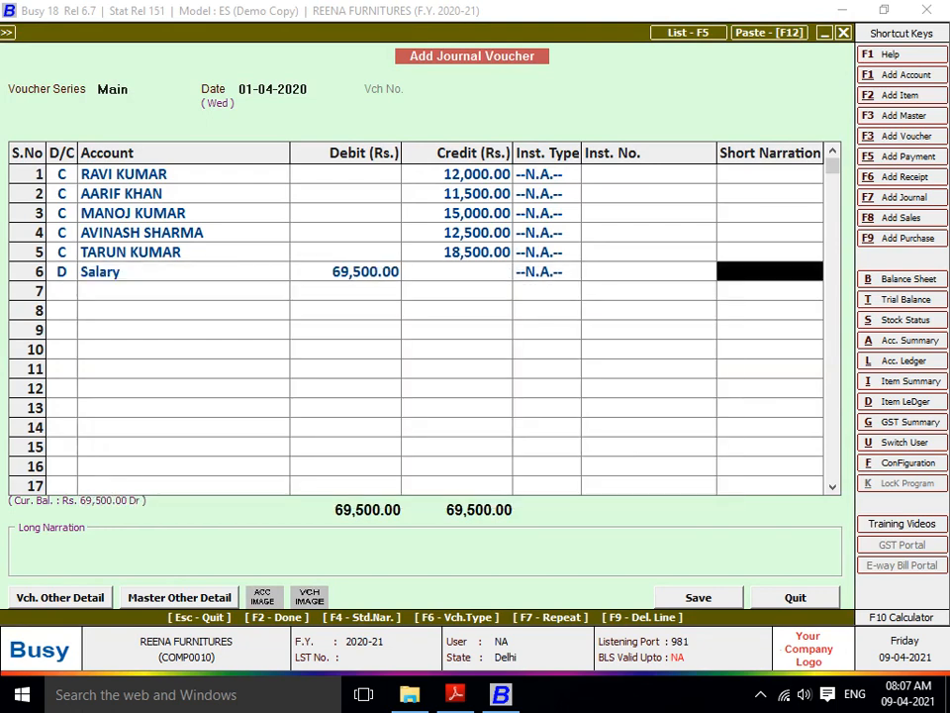
key("Return")
type("BEING ALL")
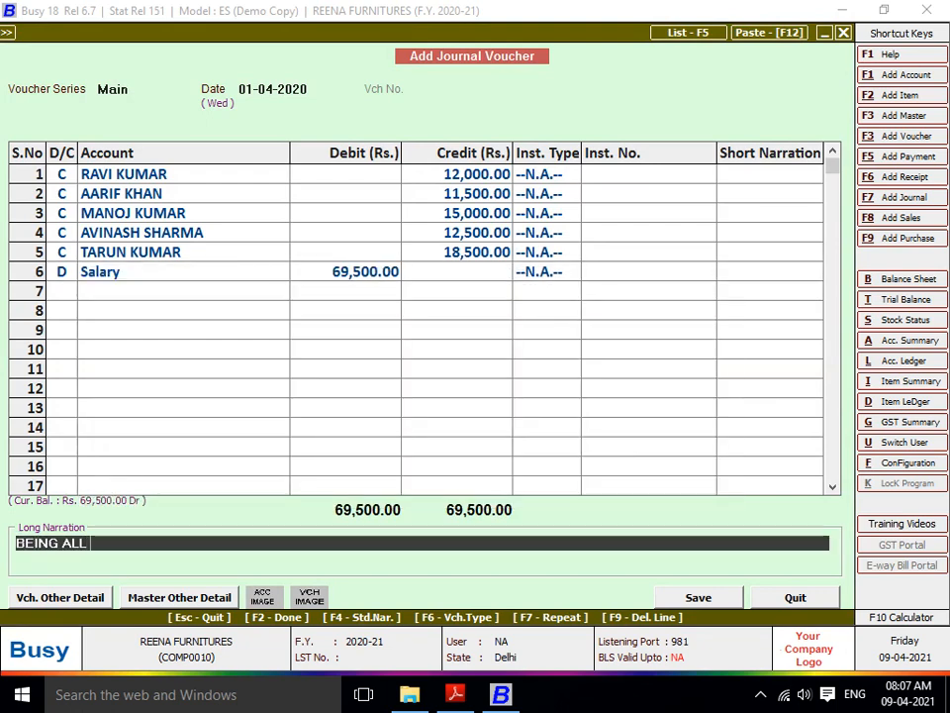
type(" EMP S")
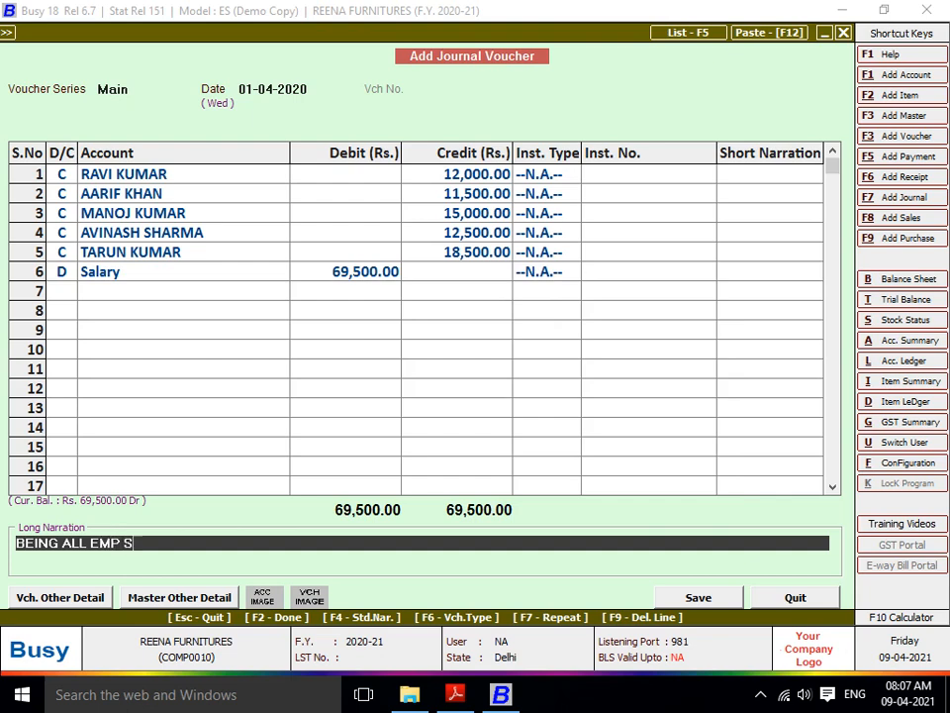
type("ALARY DUE")
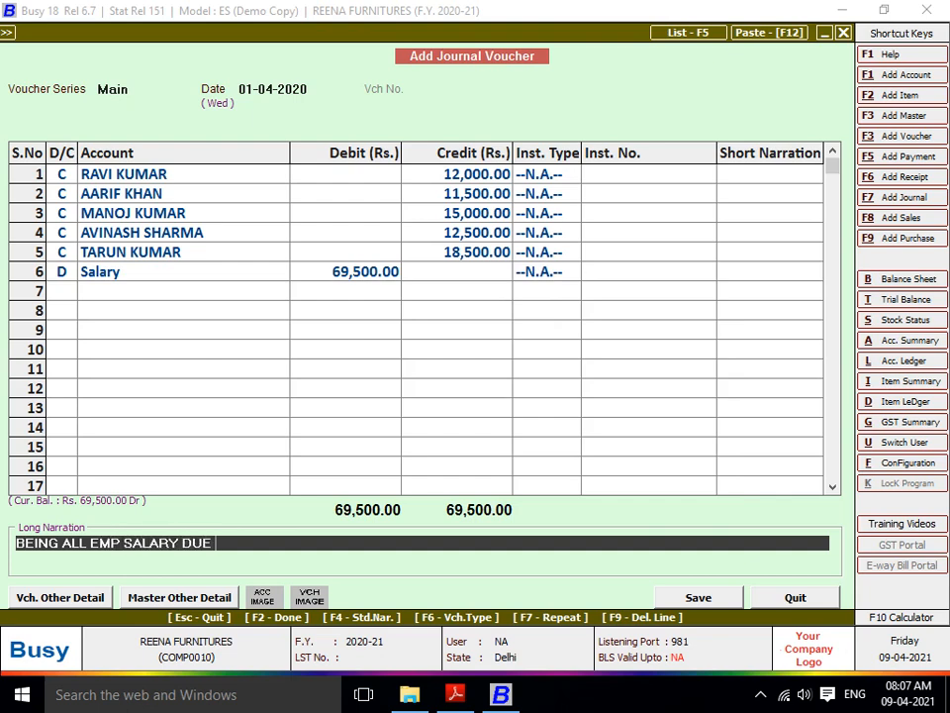
- Change the voucher date to 30-04-2020 and save the salary journal
key("Page_Up")
key("Return")
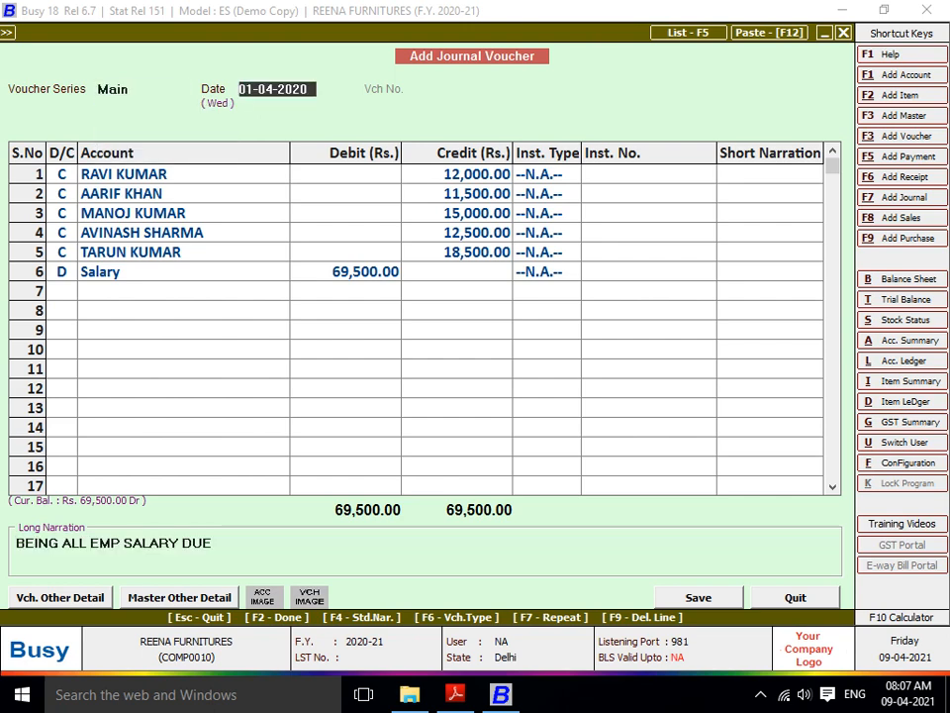
type("30")
key("Return")
key("Up")
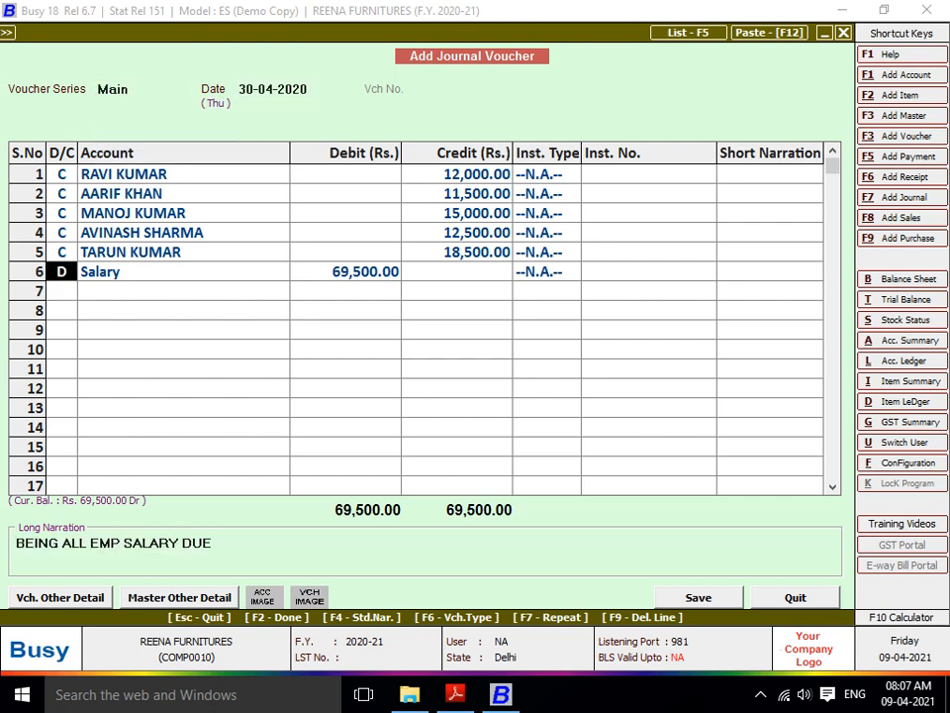
key("Return")
key("Return")
key("Return")
key("Return")
key("Return")
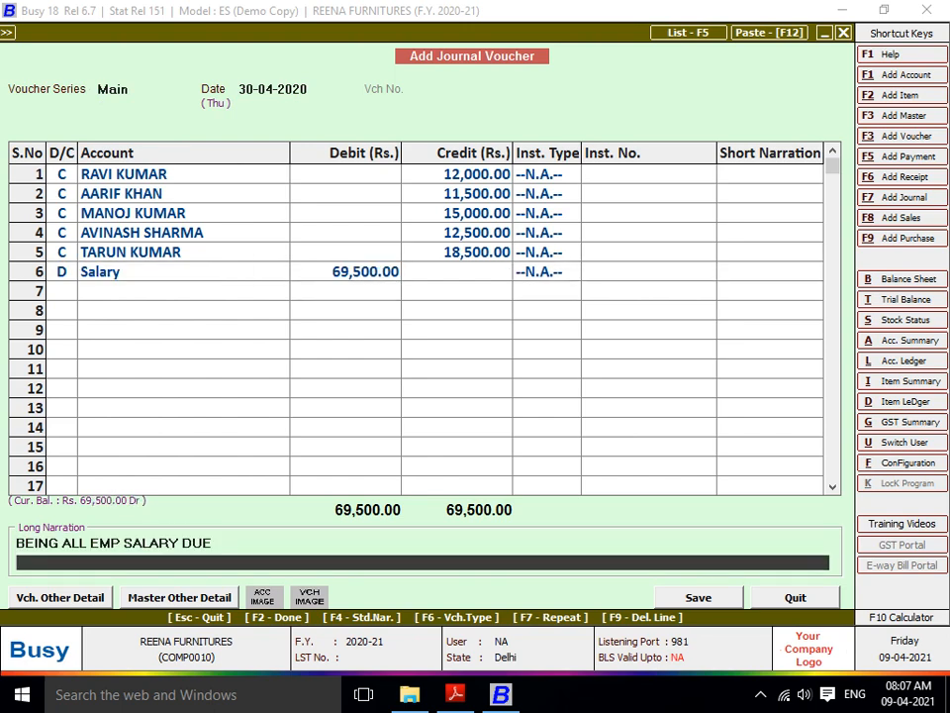
key("Return")
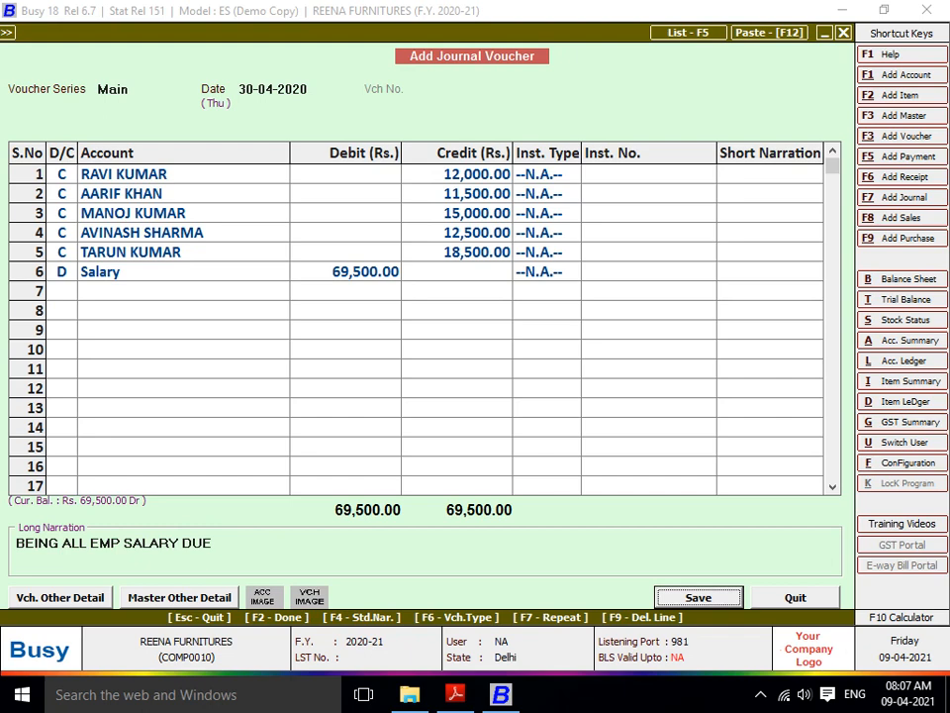
key("Return")
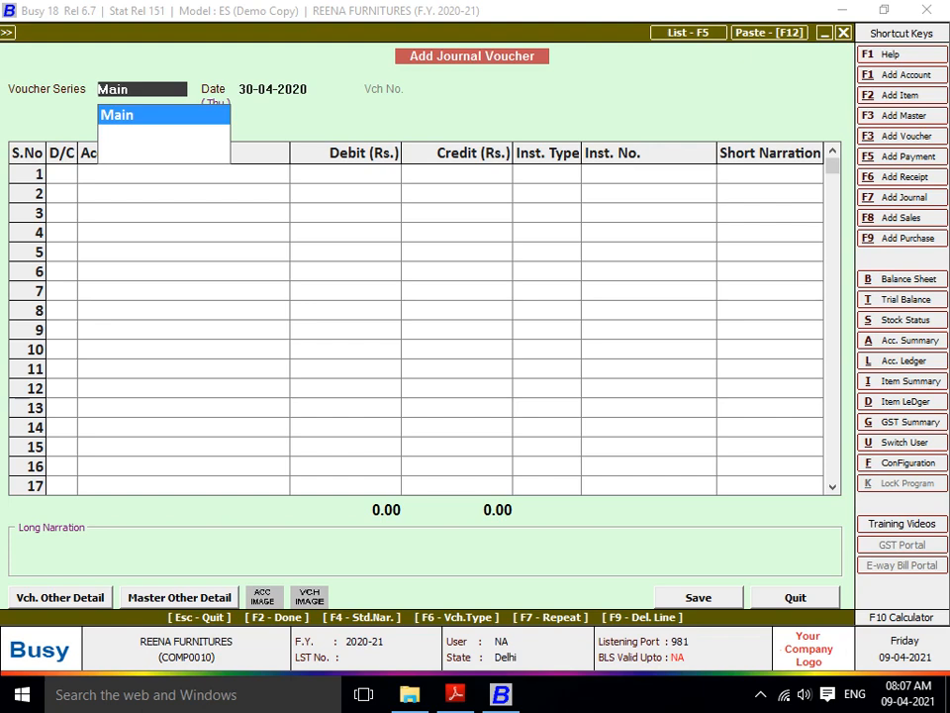
key("Escape")
key("Escape")
- Generate the Balance Sheet from Display > Final Results
key("Right")
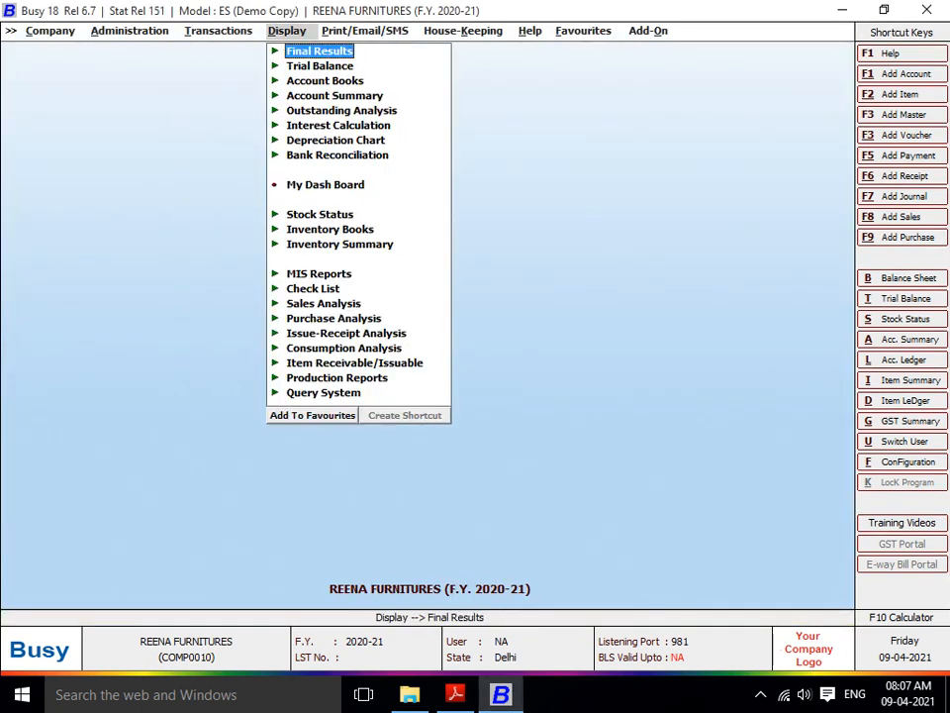
key("Left")
key("Right")
key("Return")
key("Return")
key("Return")
key("Return")
key("Return")
key("Return")
key("Return")
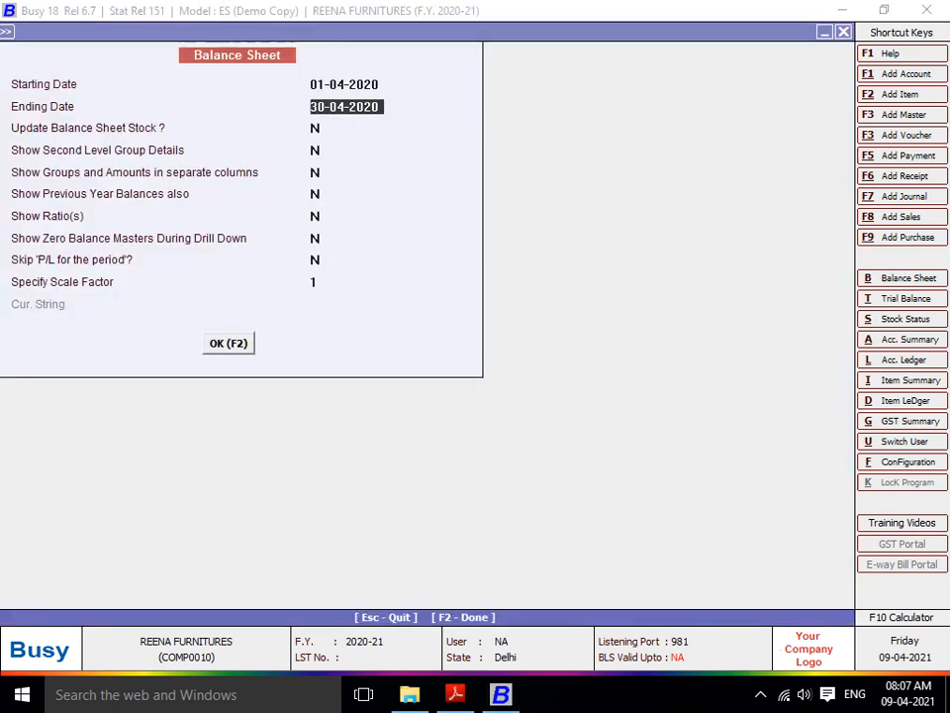
key("Return")
key("Return")
key("F2")
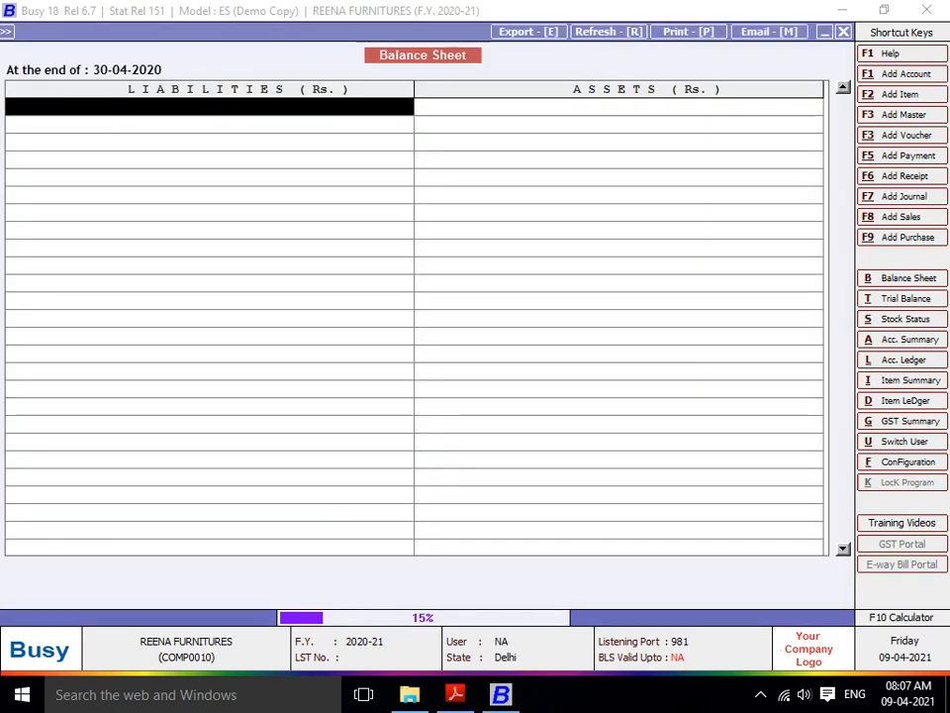
- Drill through Current Liabilities and Sundry Creditors into SALARY A/C's 69,500 employee balances
key("Down")
key("Down")
key("Up")
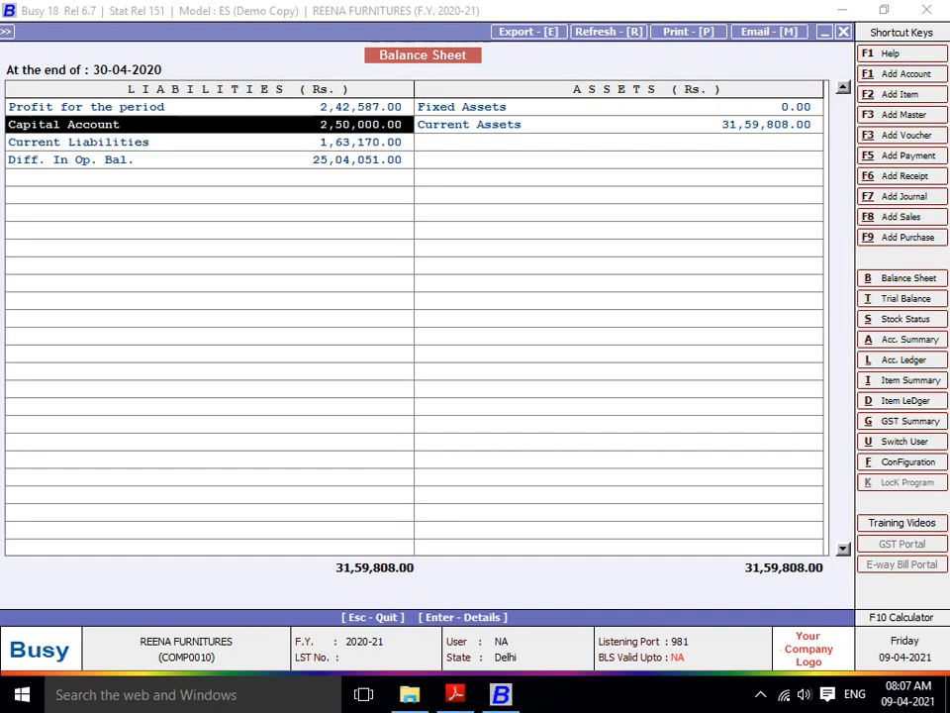
key("Down")
key("Return")
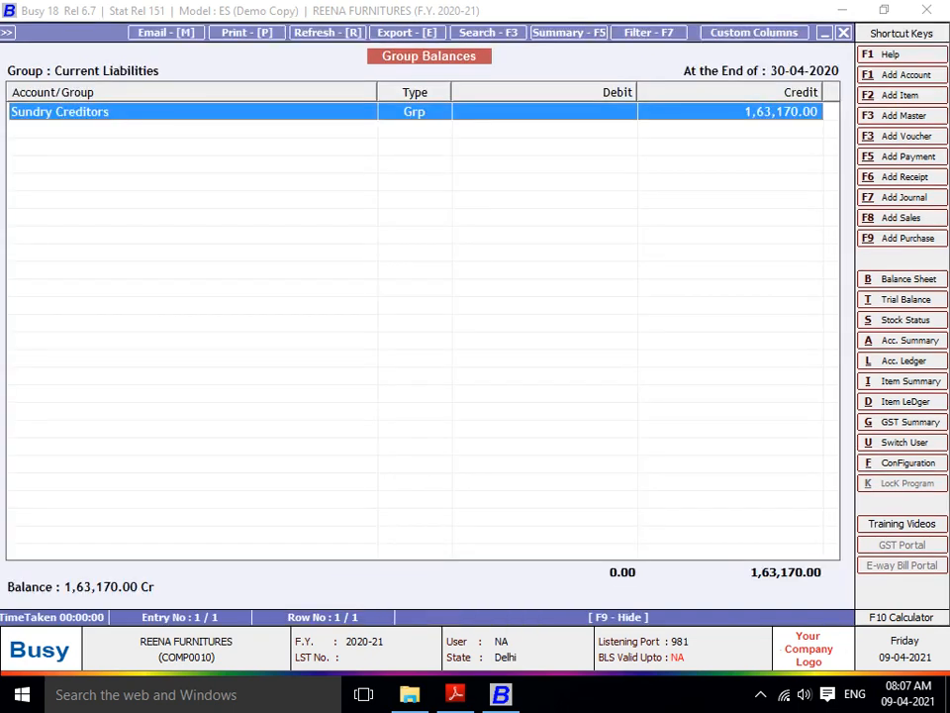
key("Return")
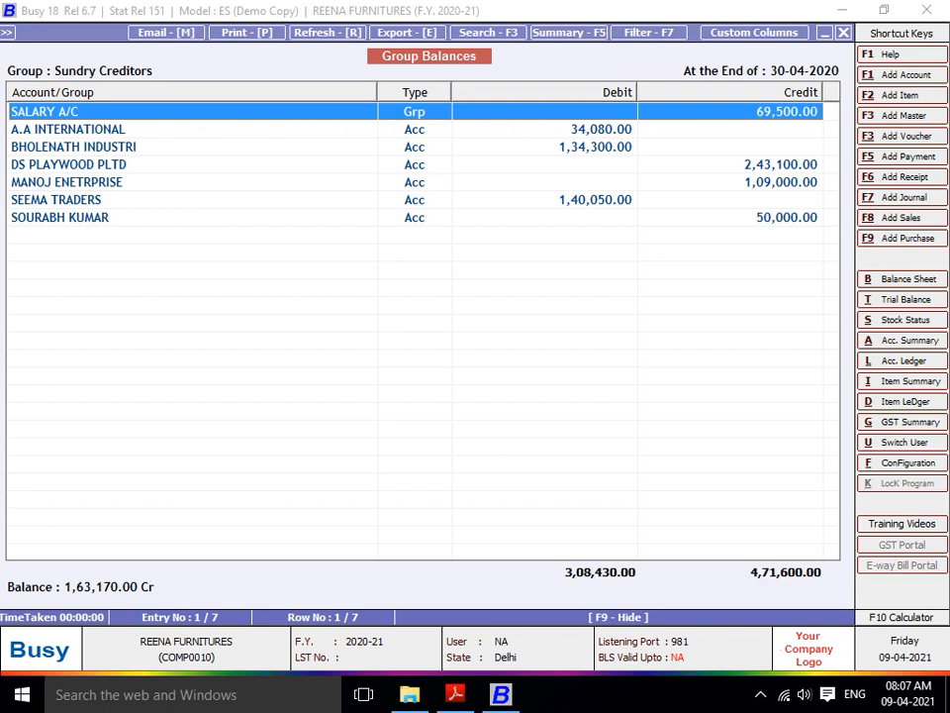
key("Down")
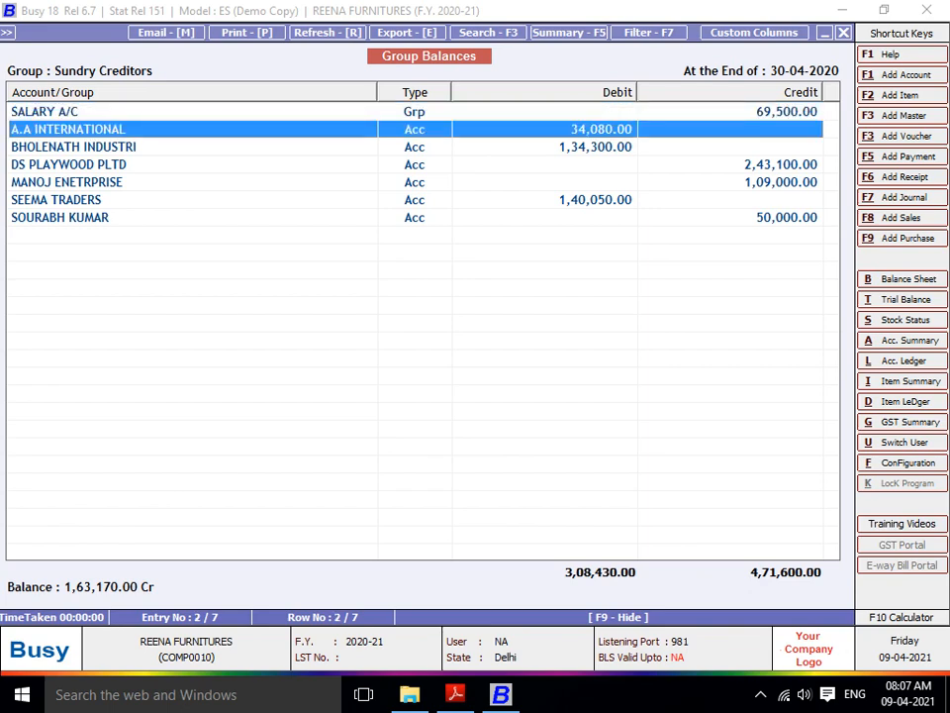
key("Up")
key("Down")
key("Up")
key("Down")
key("Up")
key("Down")
key("Up")
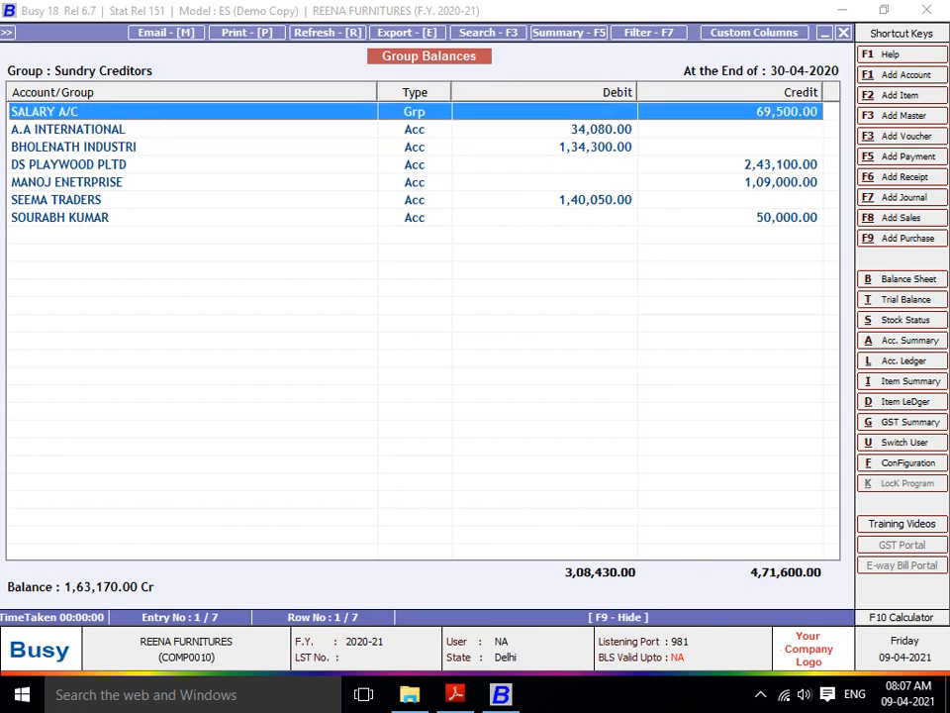
key("Down")
key("Down")
key("Down")
key("Down")
key("Down")
key("Down")
key("Up")
key("Up")
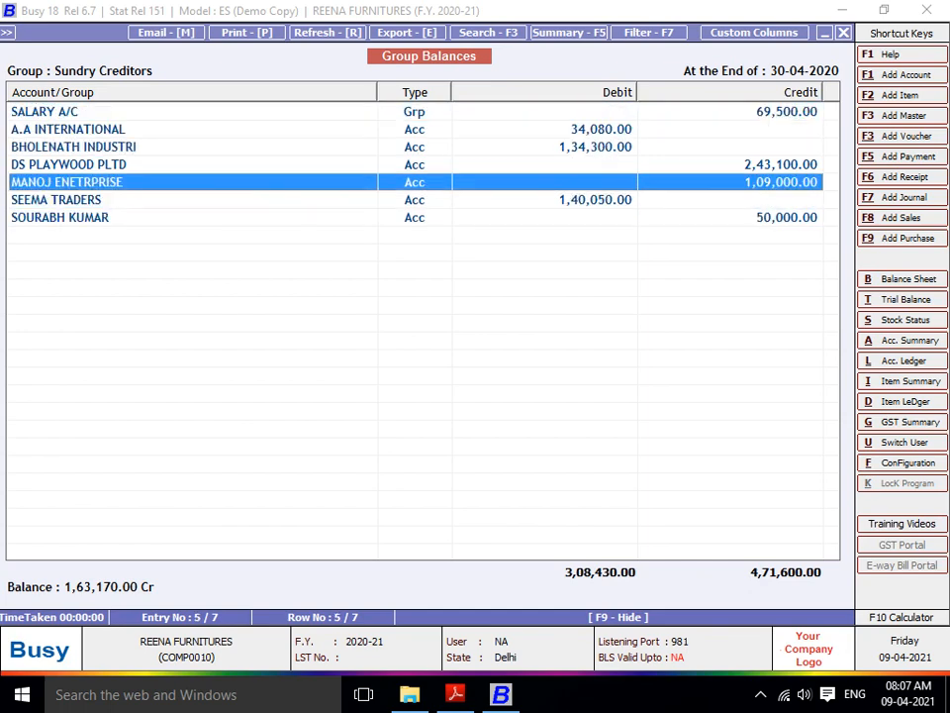
key("Up")
key("Up")
key("Up")
key("Up")
key("Return")
key("Down")
key("Down")
key("Down")
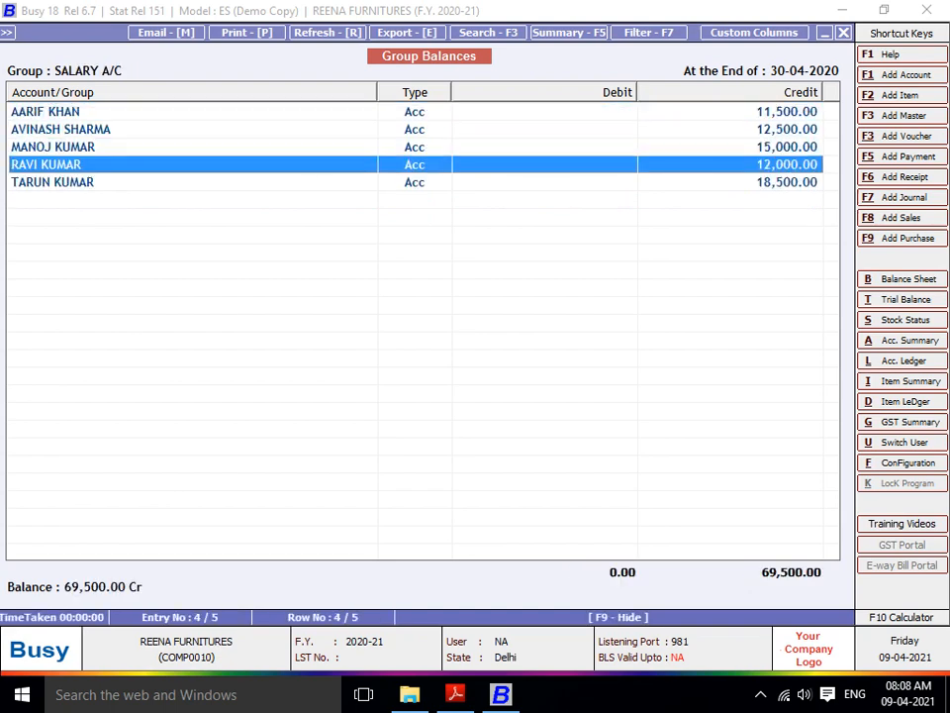
key("Down")
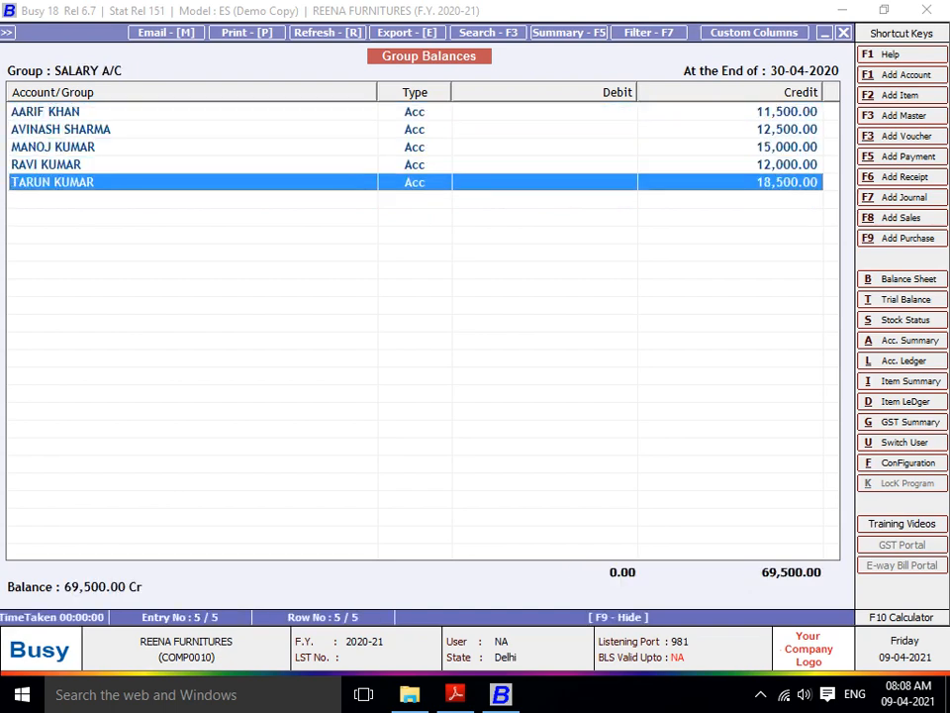
- Exit the reports back to the main screen
key("Escape")
key("Escape")
key("Escape")
key("Escape")
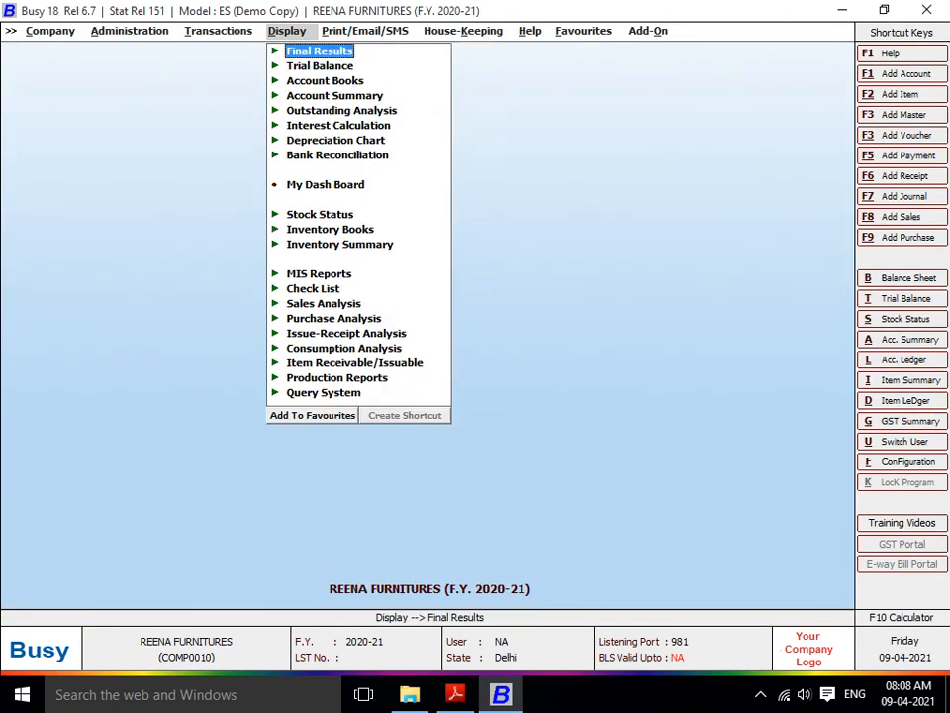
key("Left")
key("Left")
key("Right")
- Start a new Main-series payment voucher dated 01-05-2020
key("Up")
key("Up")
key("Return")
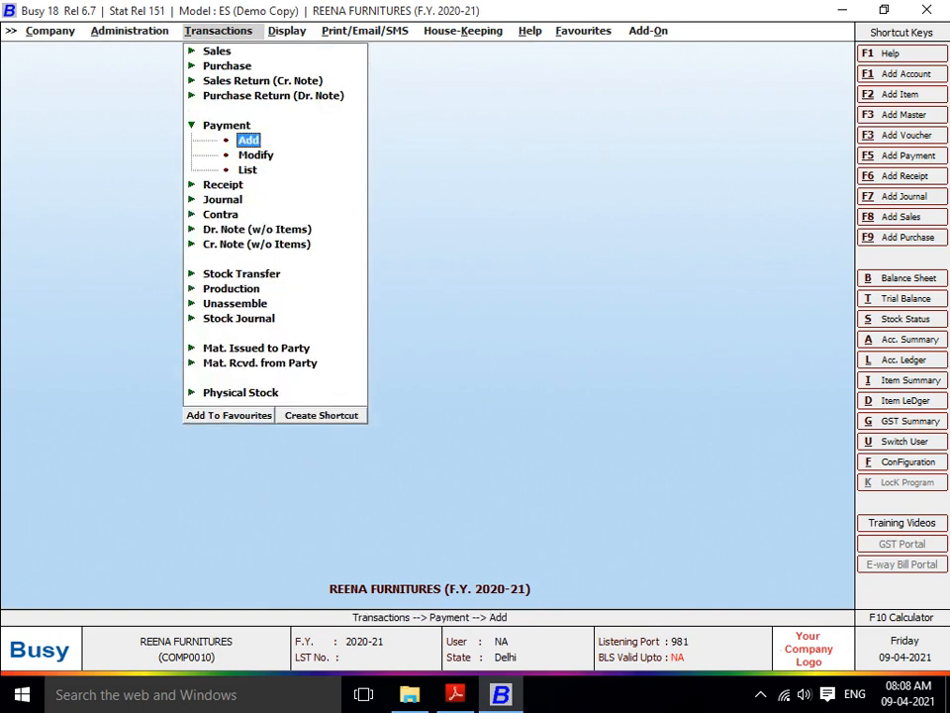
key("Return")
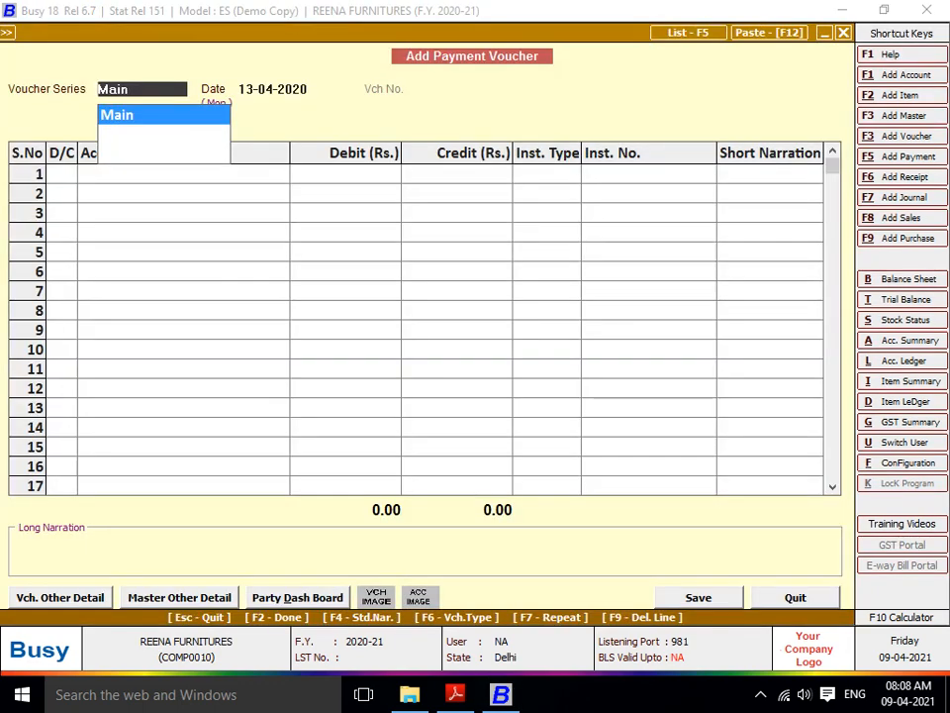
key("Return")
type("1")
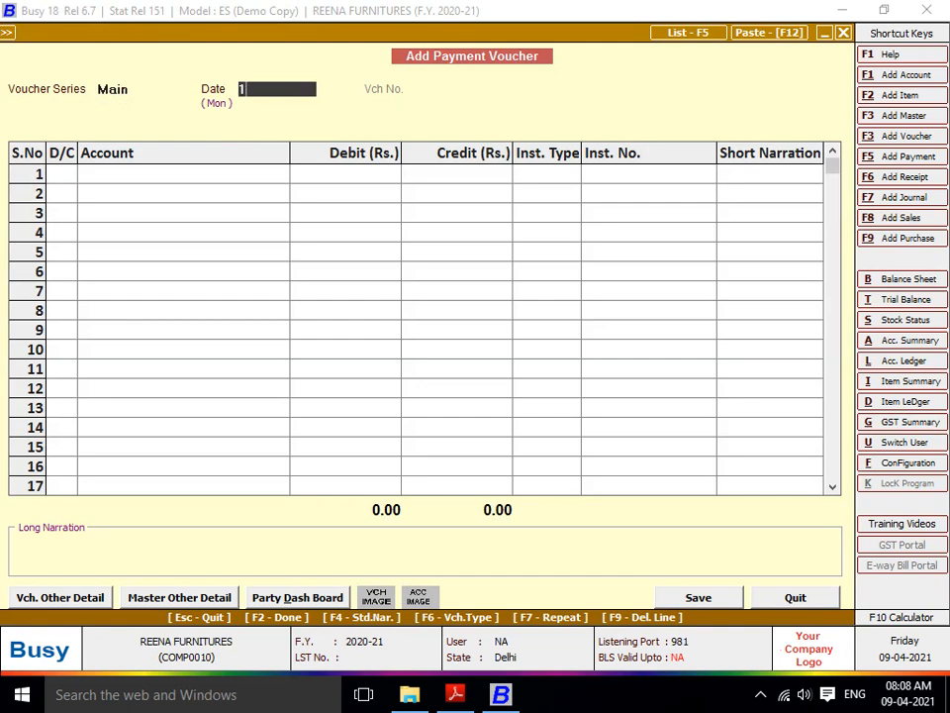
type("-05")
key("Return")
key("Return")
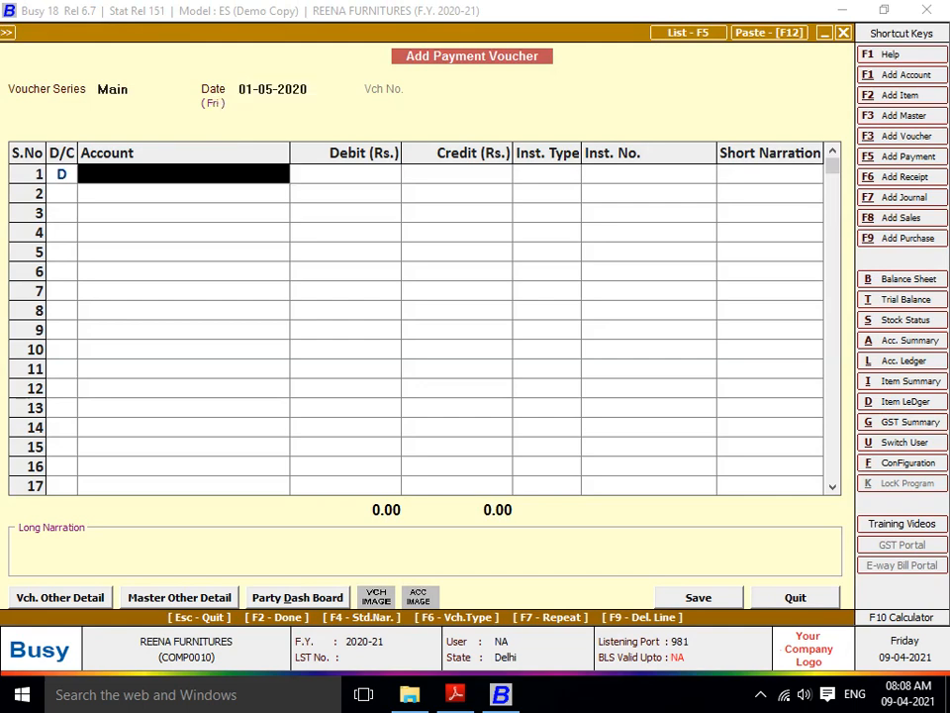
type("RAVI")
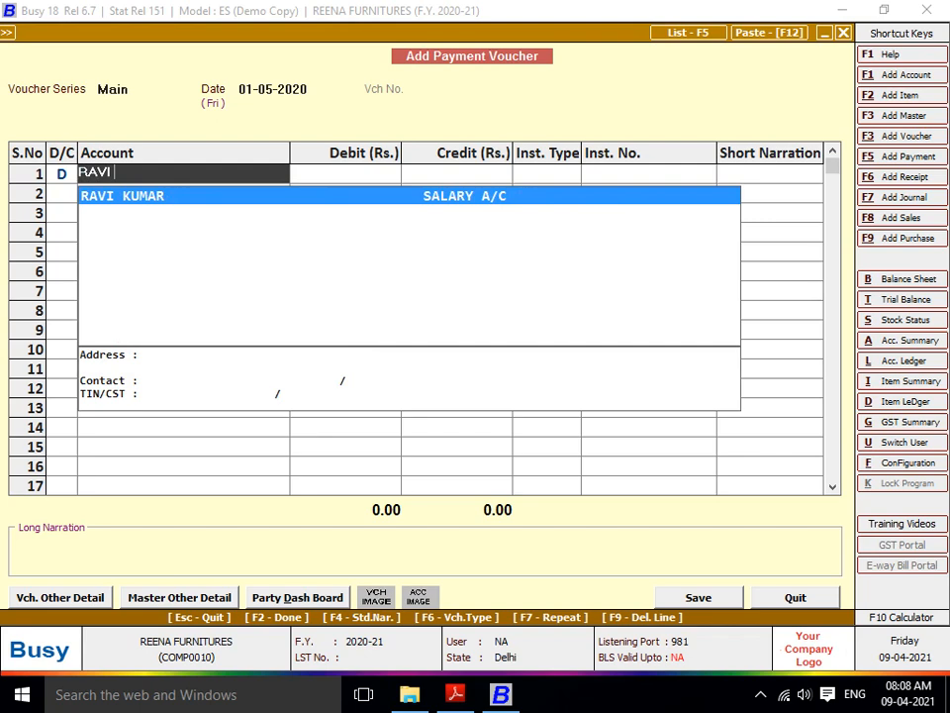
key("Return")
type("12000")
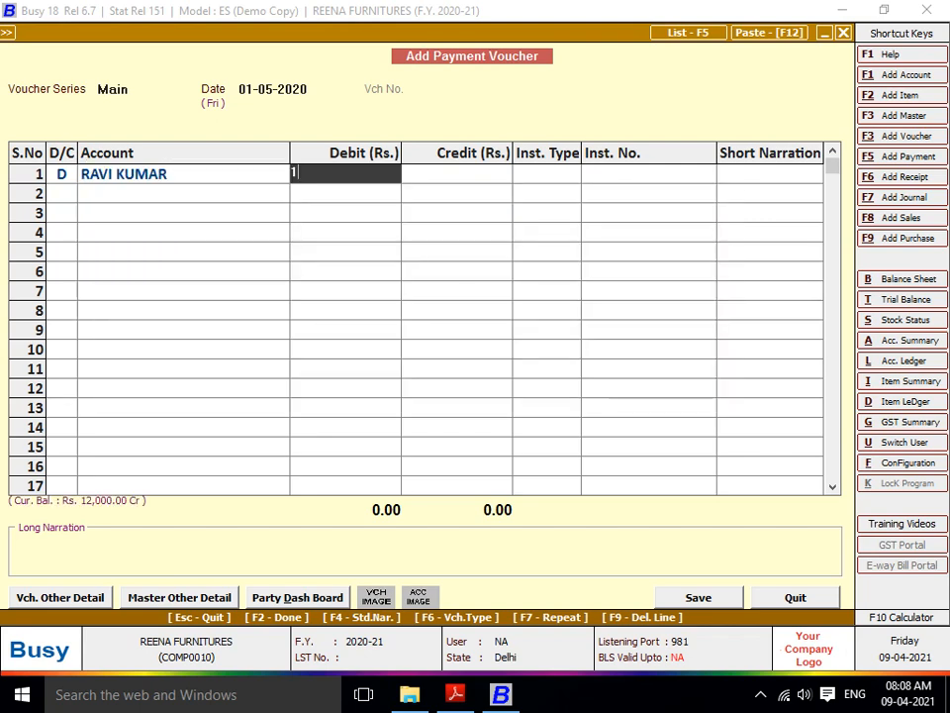
key("Return")
key("Return")
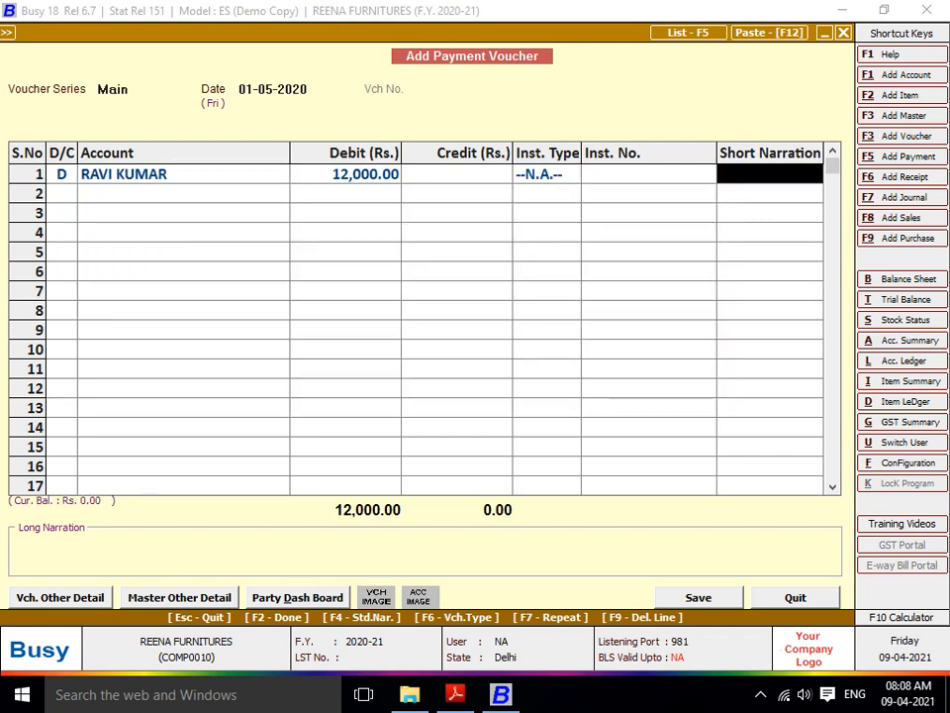
key("Return")
key("Return")
type("aVIN")
key("Return")
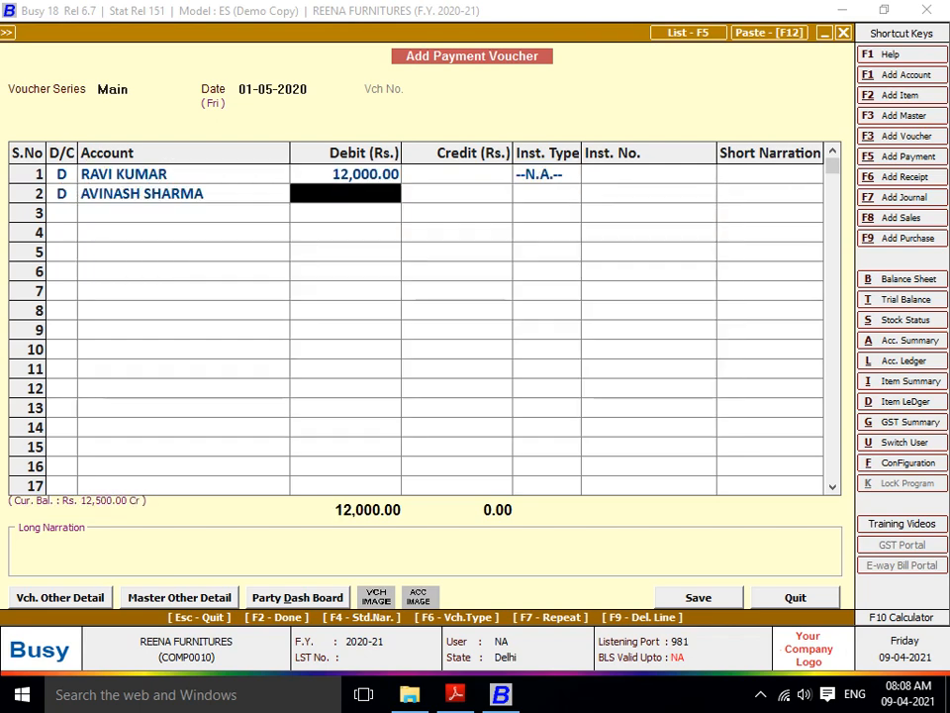
type("12500")
key("Return")
key("Return")
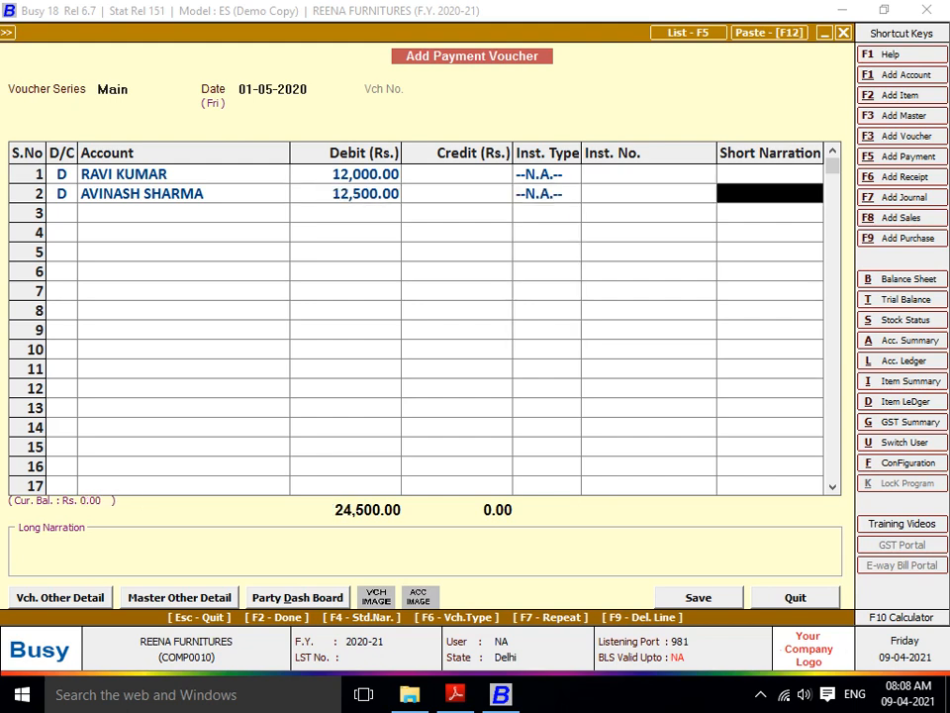
key("Return")
type("d")
key("Return")
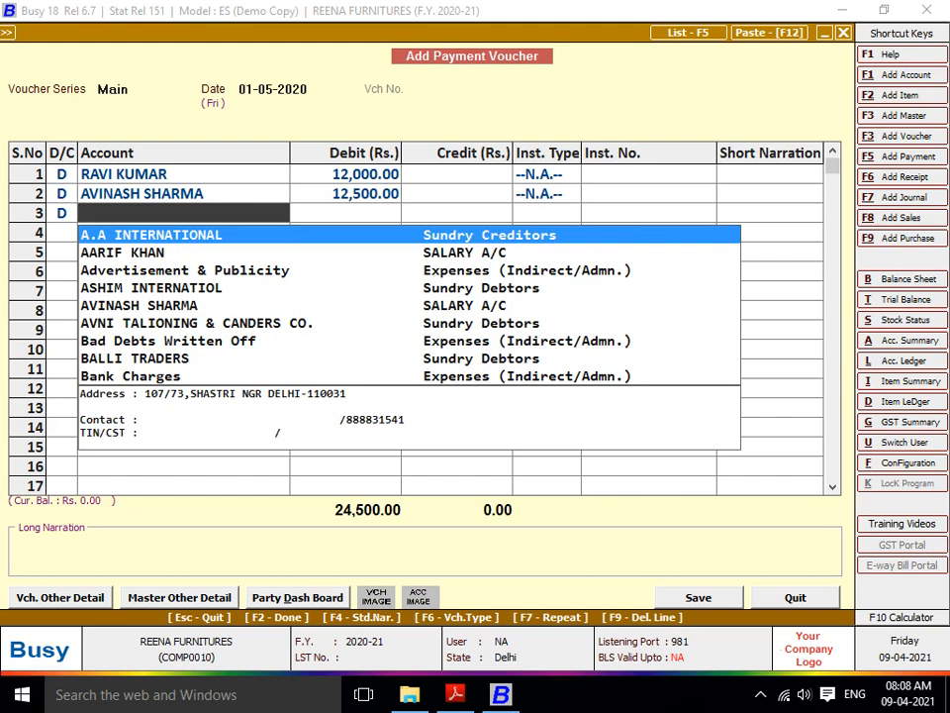
type("aari")
key("Return")
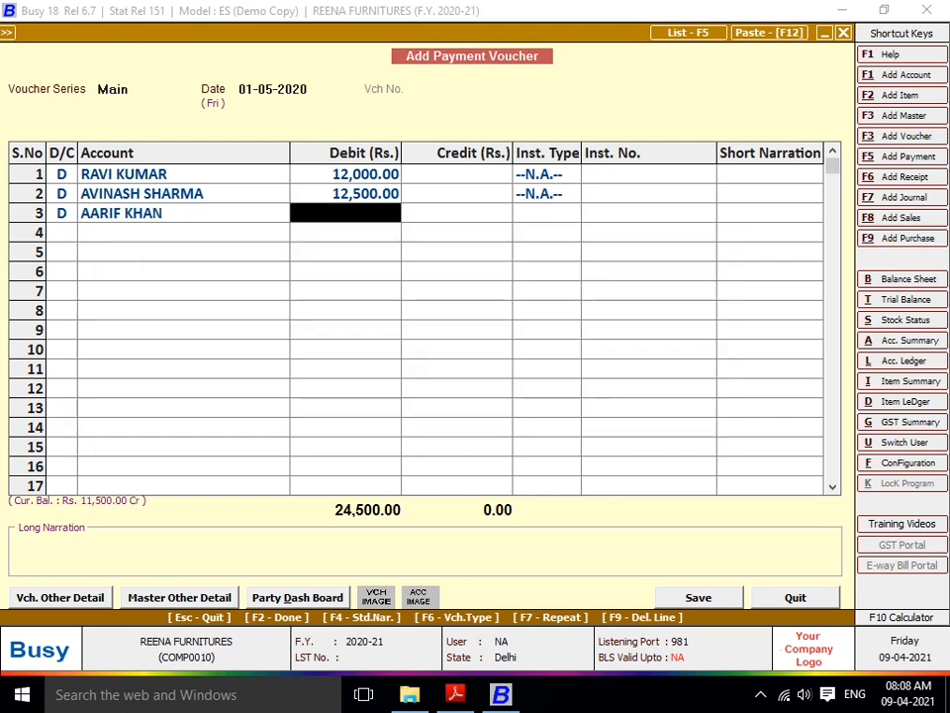
type("11500")
key("Return")
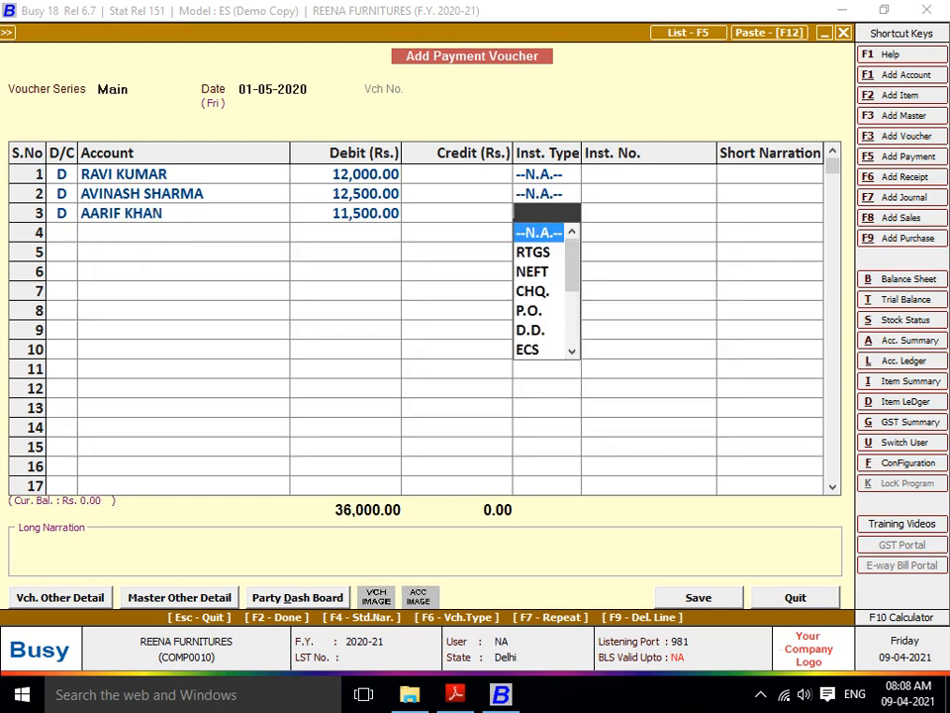
key("Return")
- Credit Cash 36,000.00 and save the voucher despite the negative cash warning
key("Return")
key("Return")
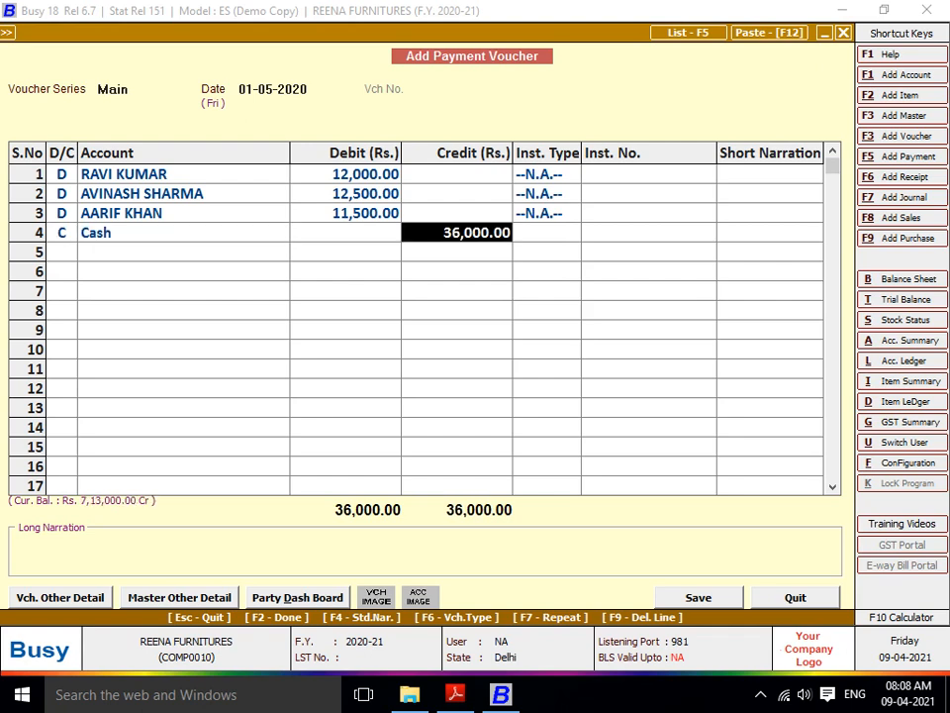
key("Return")
key("Return")
key("Return")
key("Return")
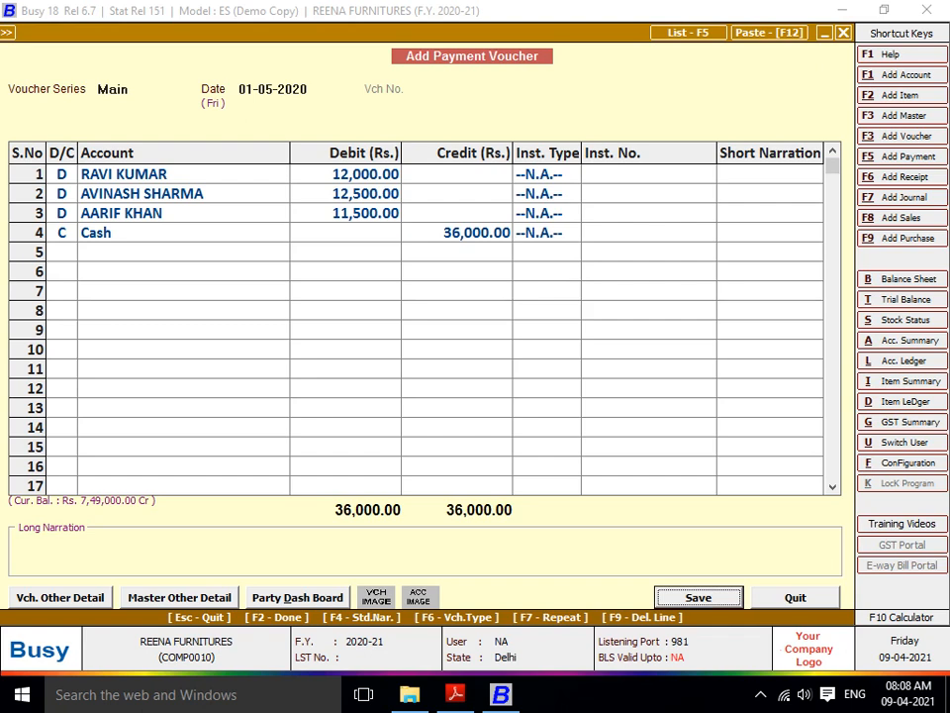
key("Return")
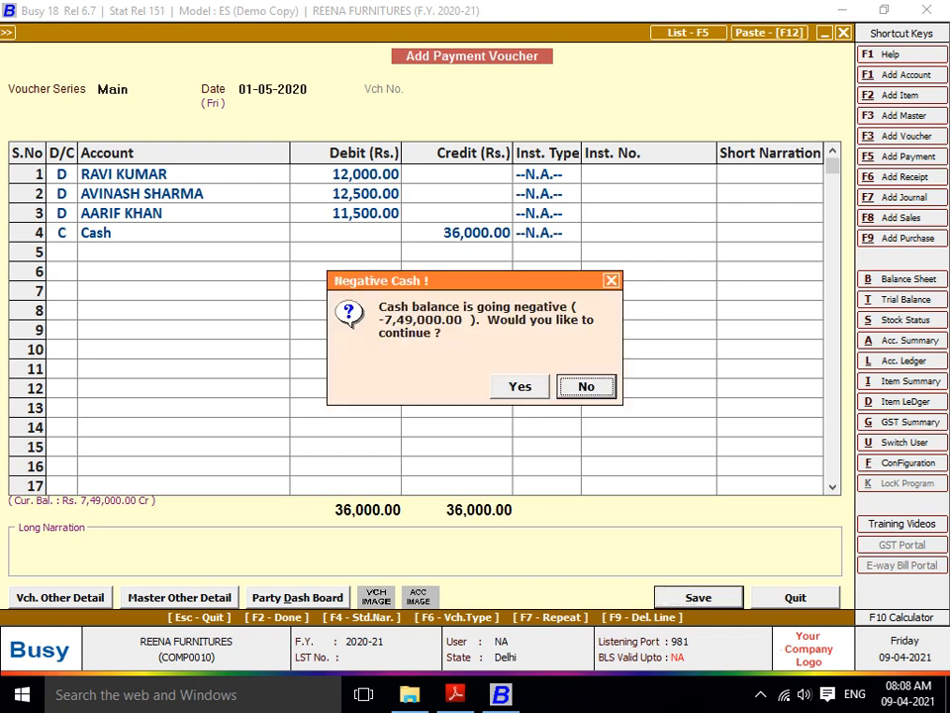
key("Return")
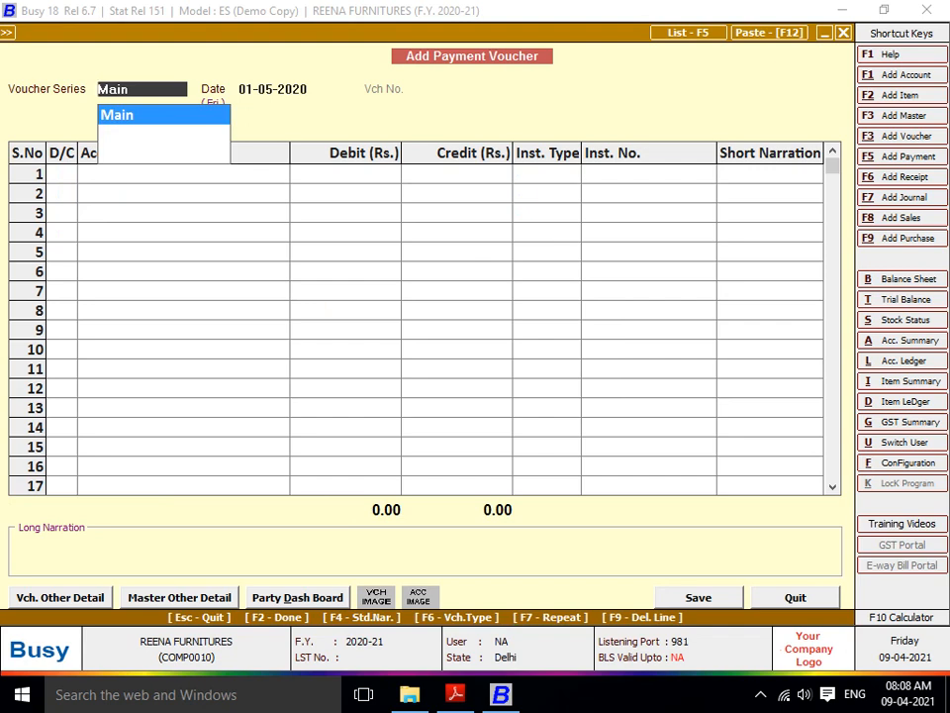
- Generate the balance sheet to 01-05-2020 and drill into Current Liabilities > Sundry Creditors
key("alt+b")
key("Return")
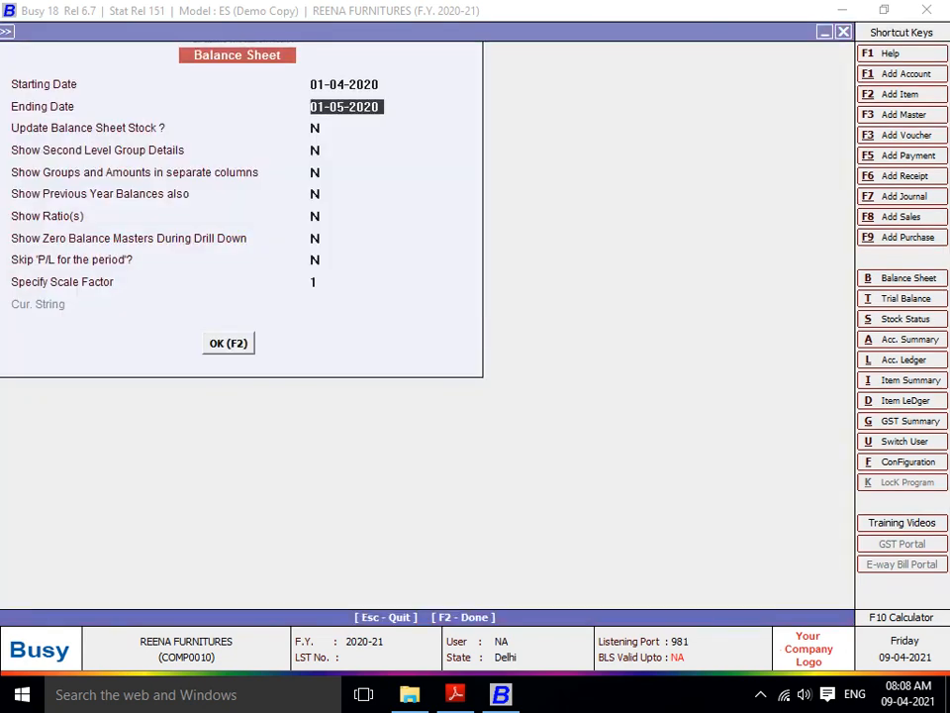
key("Return")
key("Return")
key("F2")
key("Down")
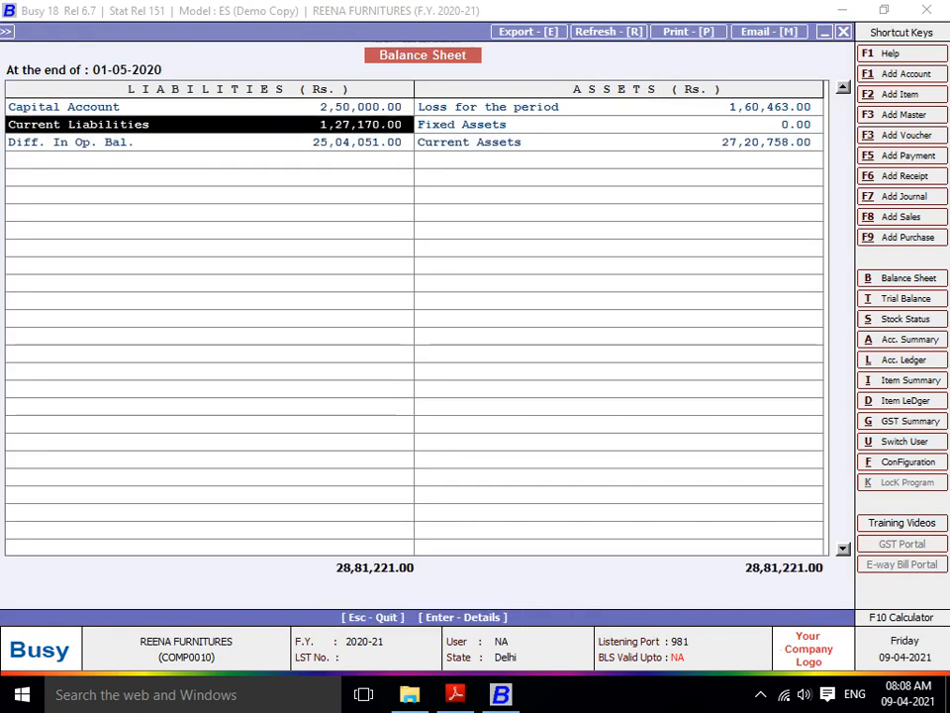
key("Return")
key("Return")
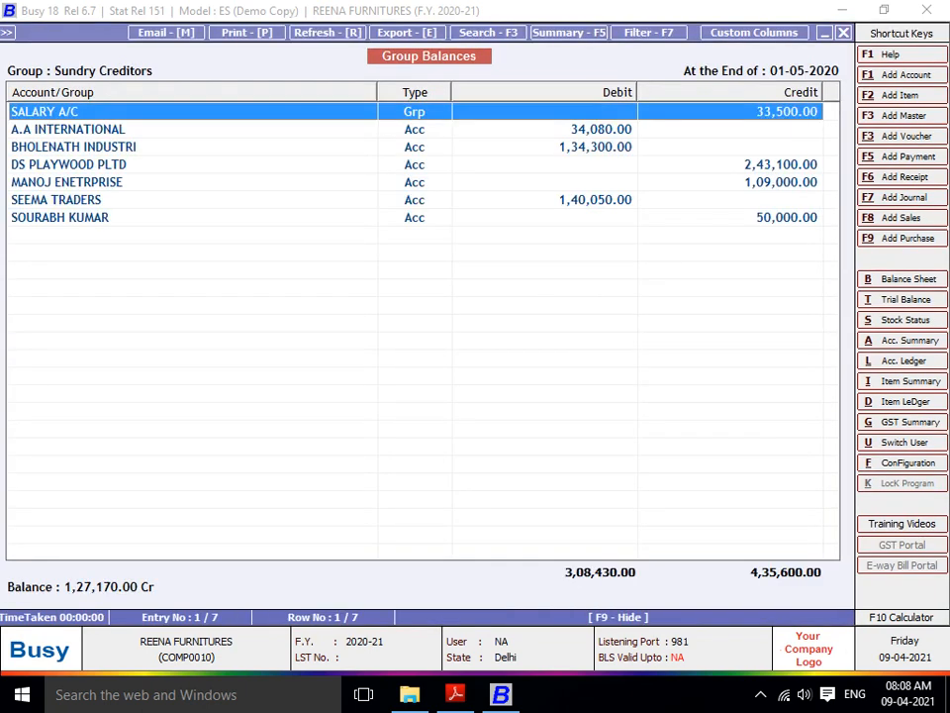
key("Return")
- Review the SALARY A/C accounts, showing 33,500.00 still owed to two employees
key("Down")
key("Up")
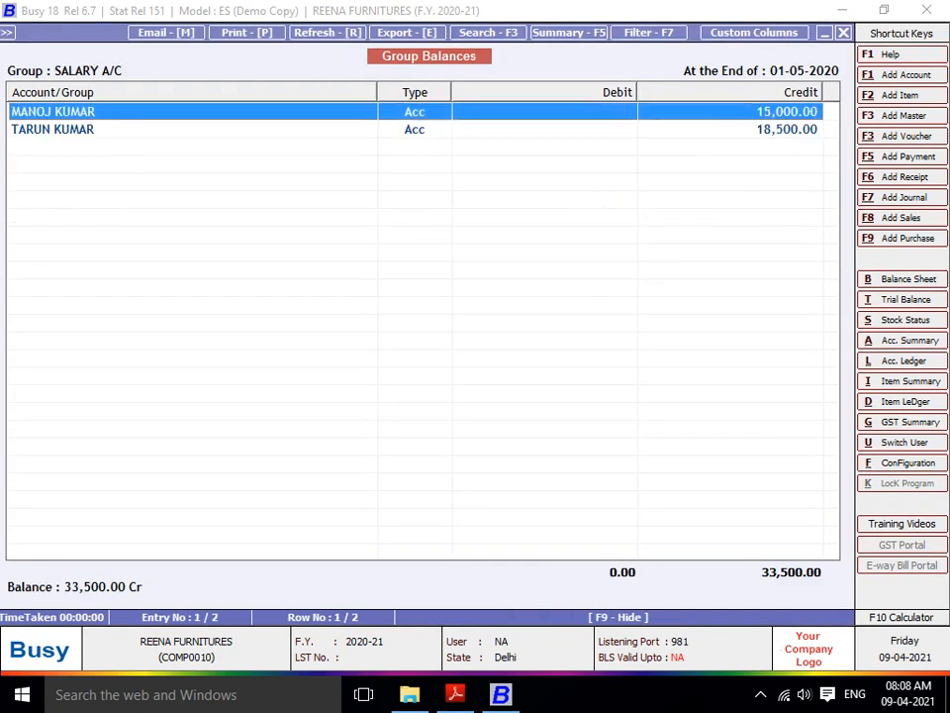
key("Down")
key("Up")
key("Down")
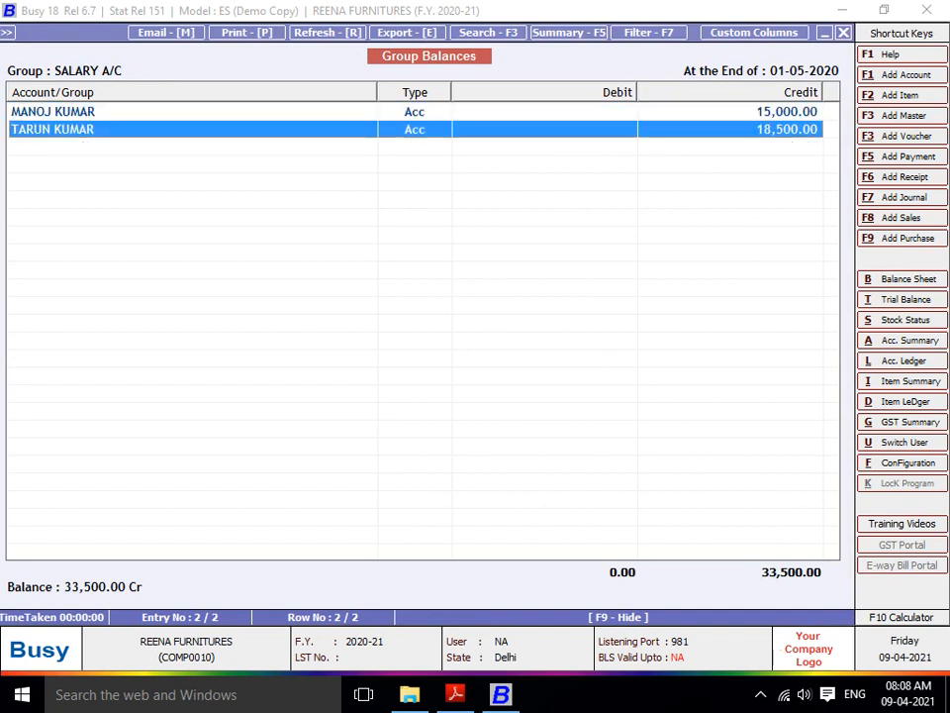
key("Up")
key("Down")
- Back out of the balance sheet and quit the unsaved payment voucher
key("Escape")
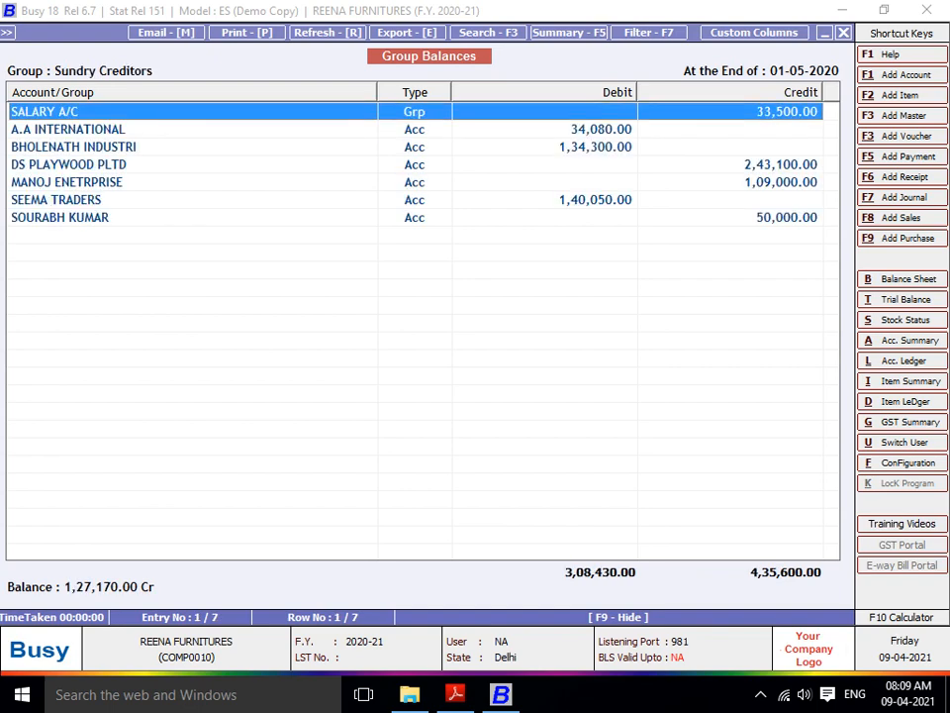
key("Escape")
key("Escape")
key("F5")
key("Escape")
key("Return")
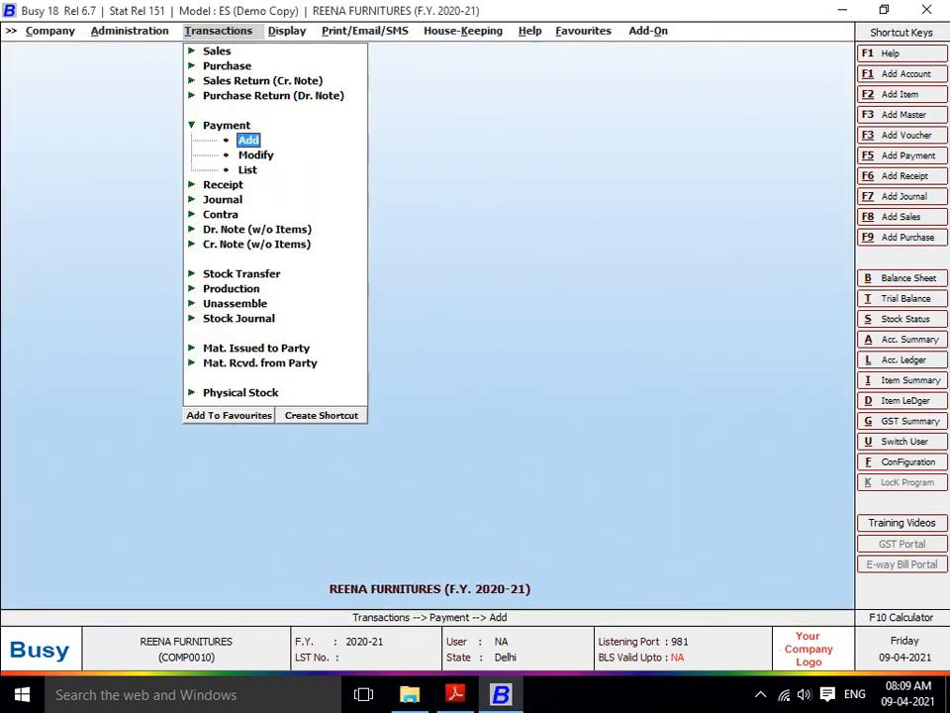
key("Escape")
- Start a new Main-series journal voucher dated 15-04-2020
key("Down")
key("Down")
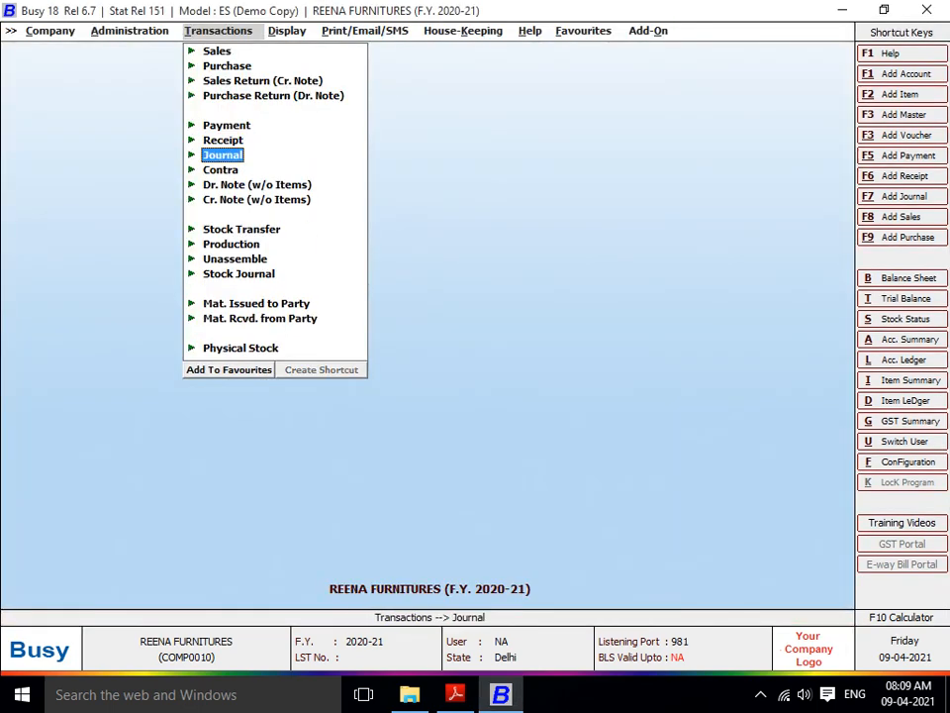
key("Return")
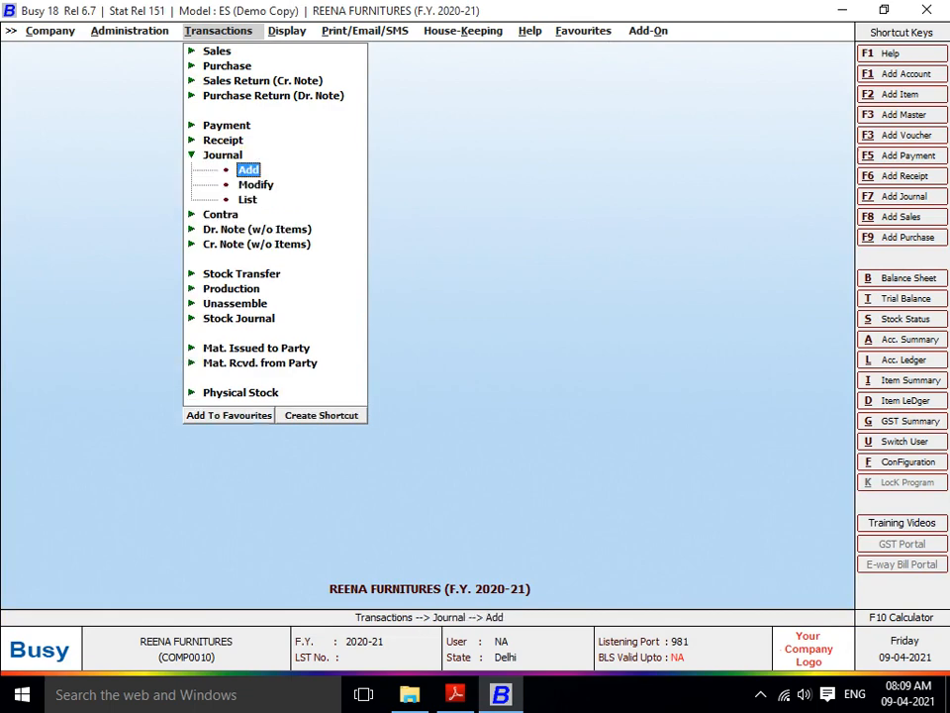
key("Return")
key("Return")
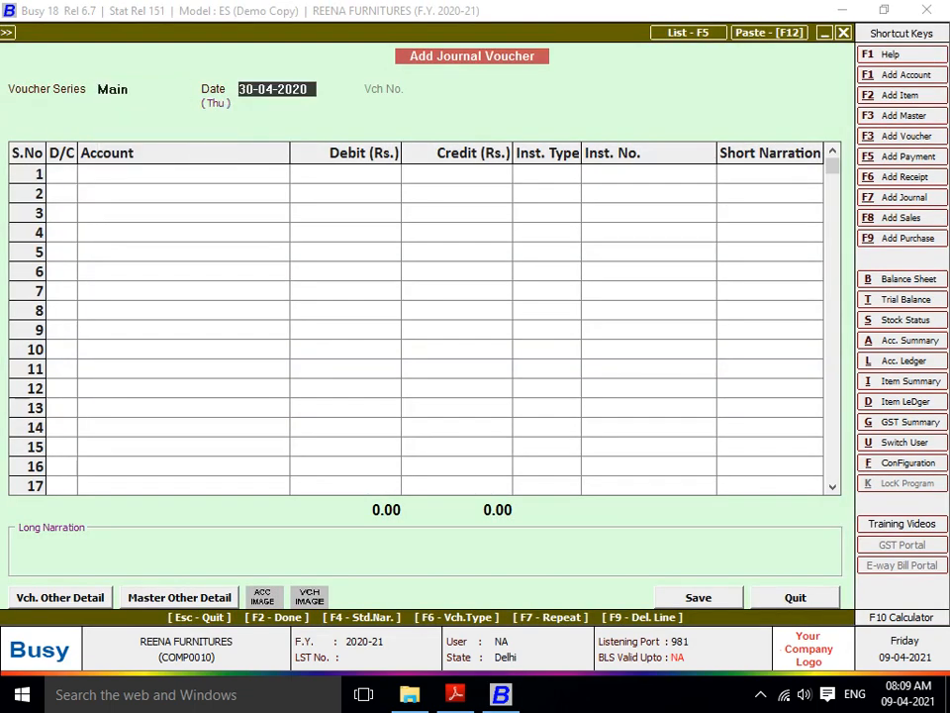
type("15")
key("Return")
key("Return")
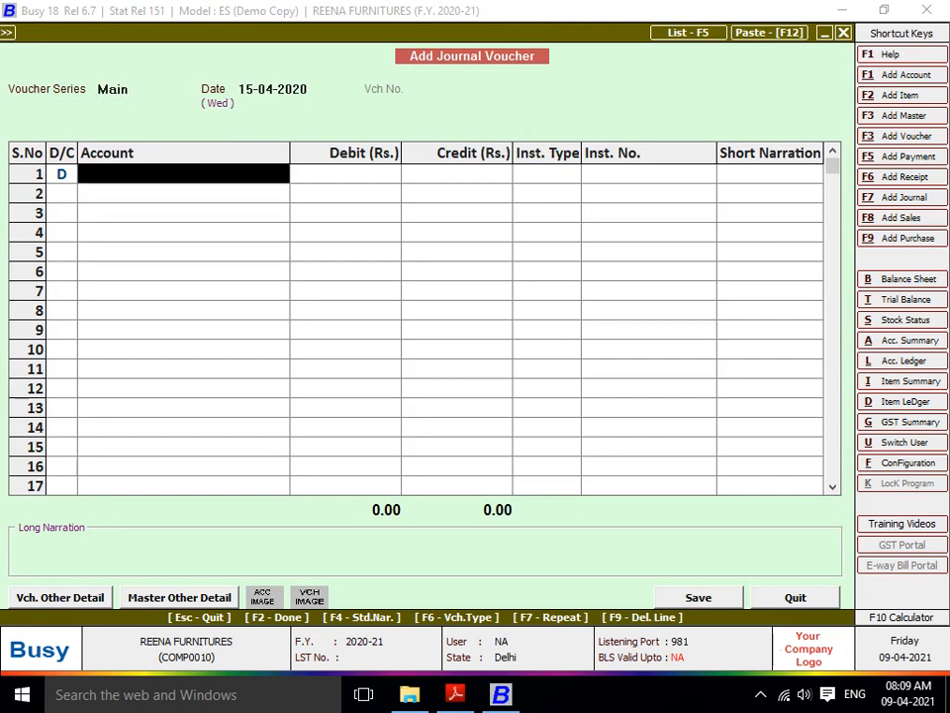
- Make journal line 1 a credit entry and begin creating a new account for it
type("f")
key("BackSpace")
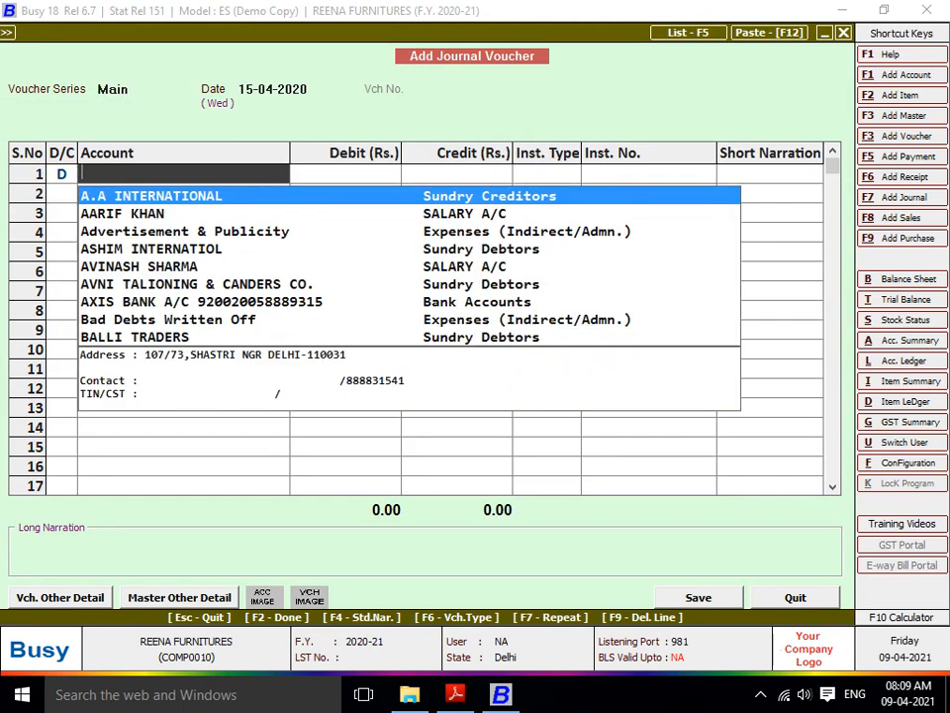
key("Escape")
type("C")
key("Return")
key("space")
key("F3")
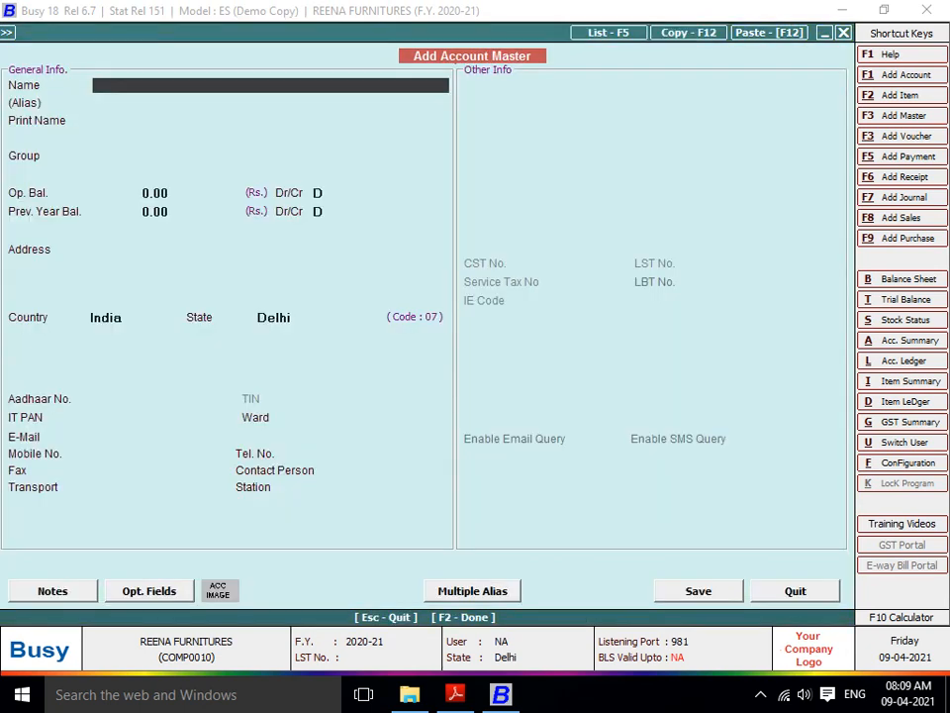
- Name the new account NTC TRANSPORT PVT LTD
type("NTC TRANSP")
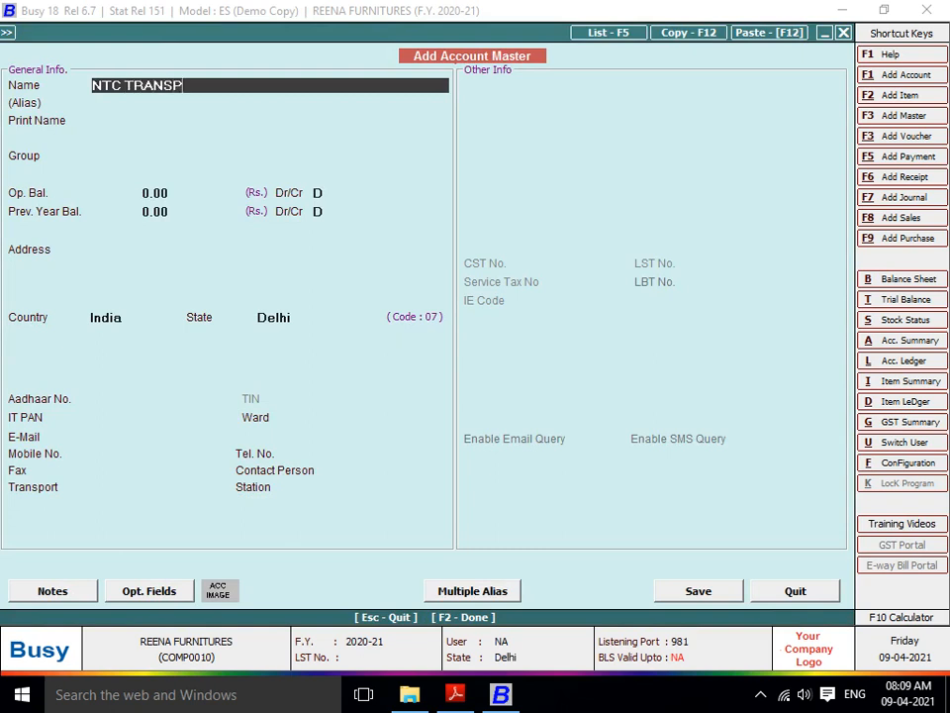
type("ORT PVT LTD")
key("Return")
key("Return")
key("Return")
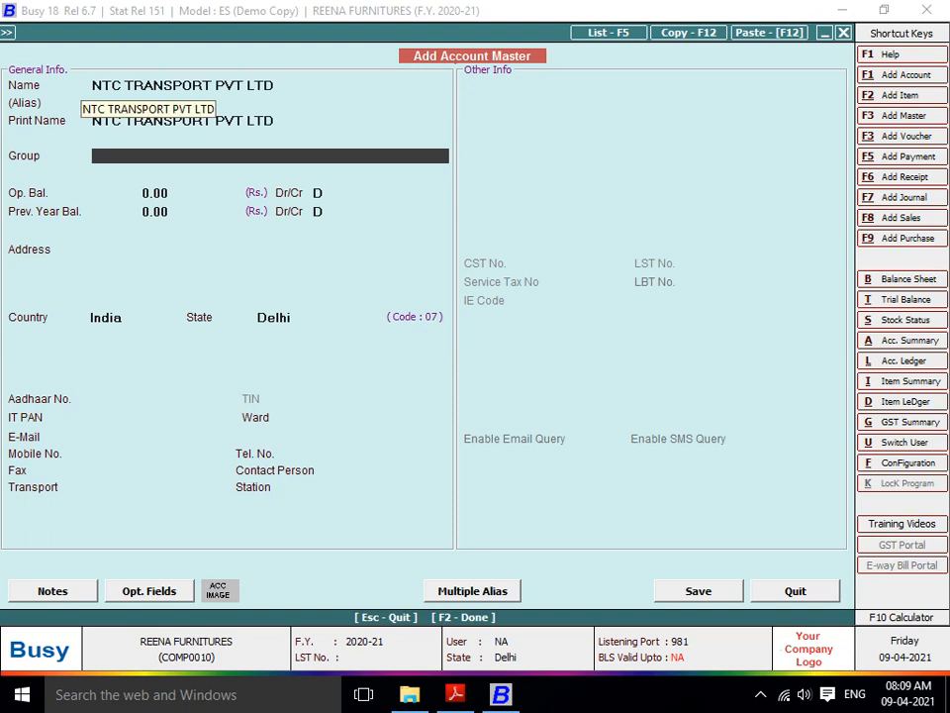
type("T")
key("F3")
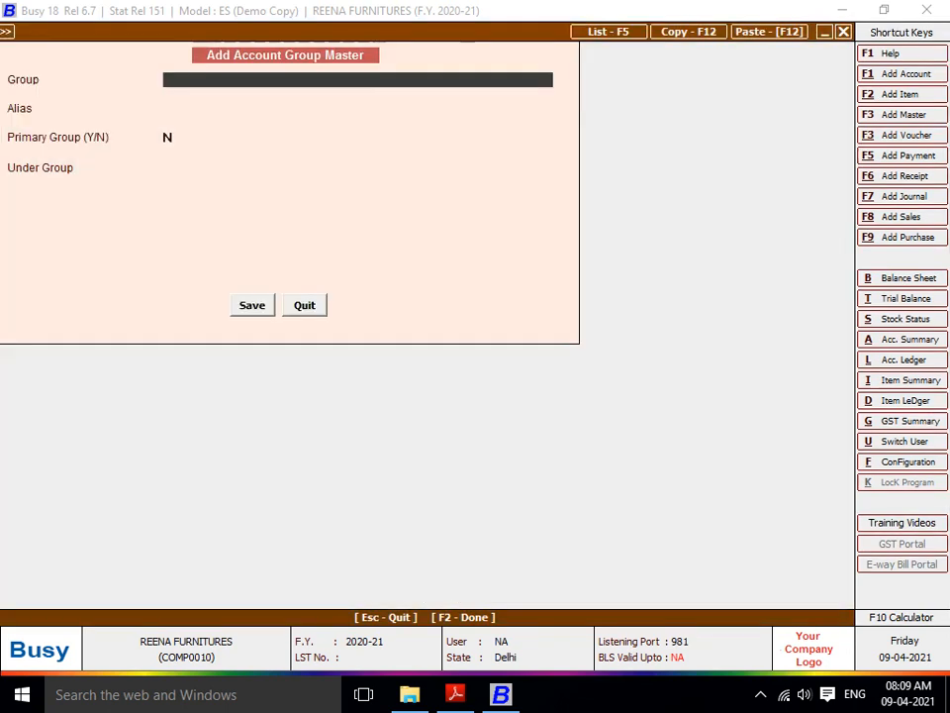
- Create the primary account group TRANSPORT CHARGES
type("TRANSPORT")
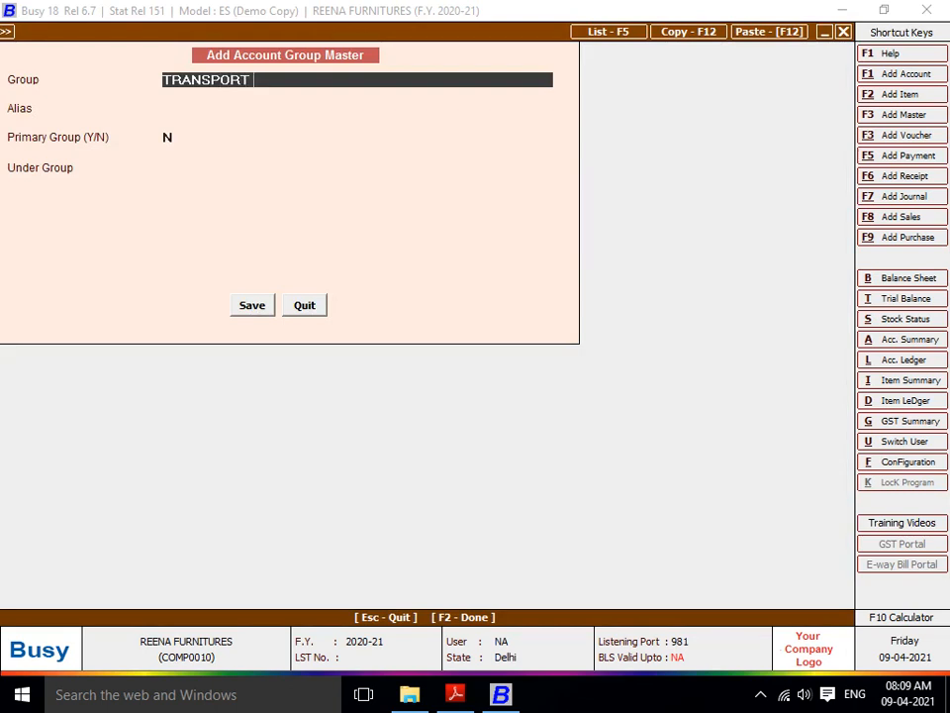
type("E")
key("BackSpace")
type("CHARGES")
key("Return")
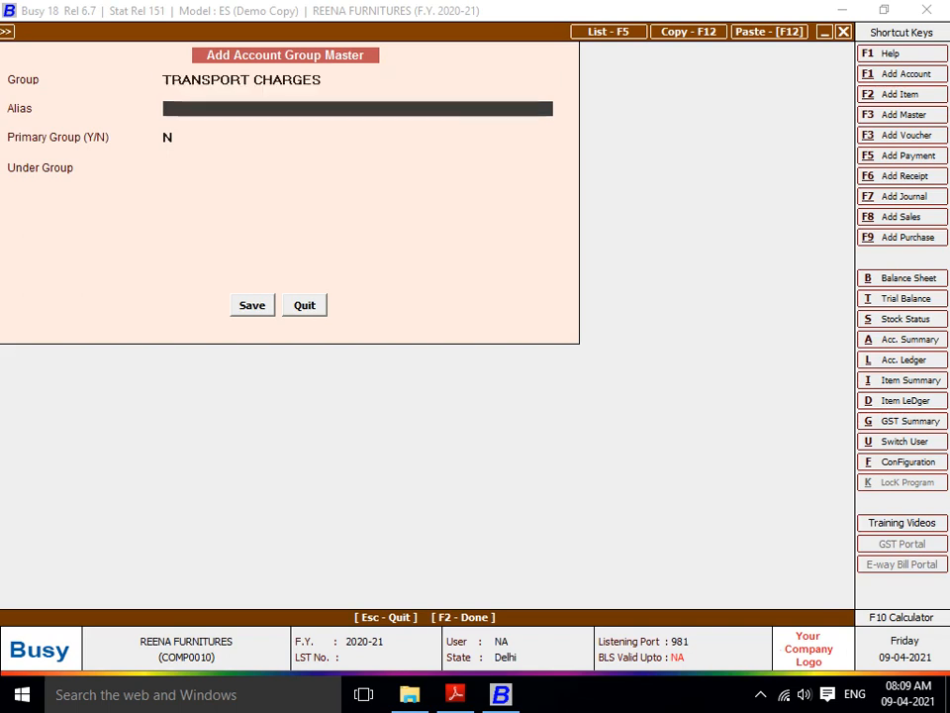
key("Return")
type("y")
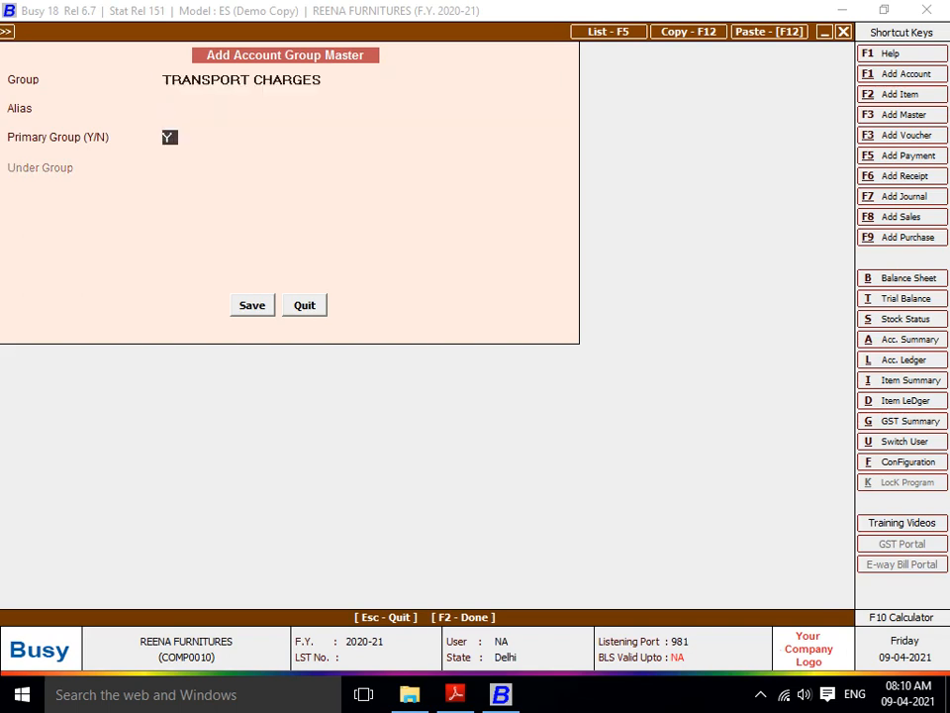
key("Return")
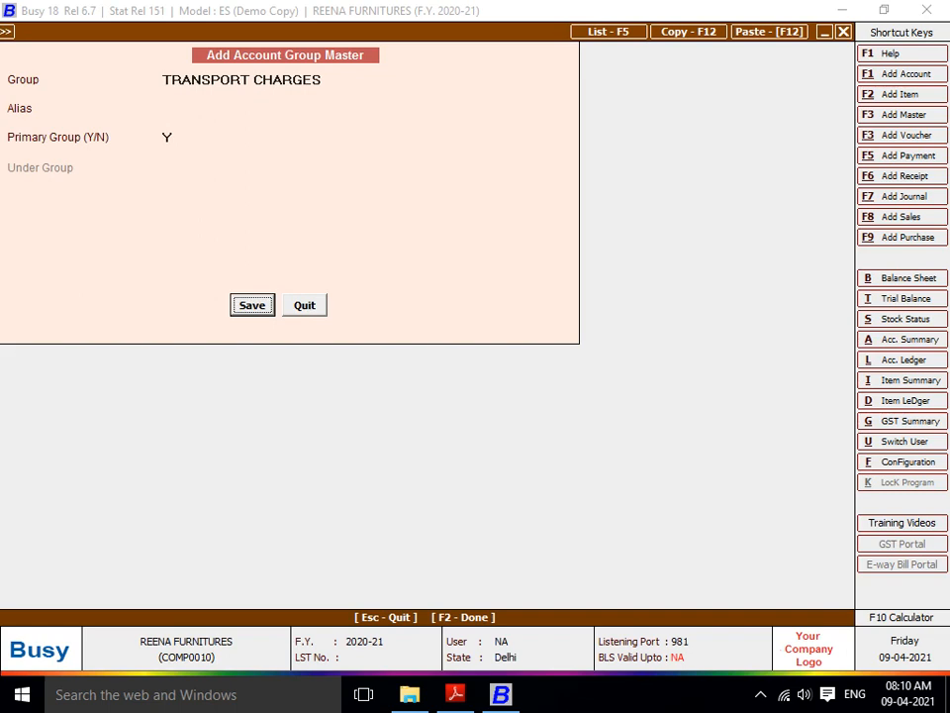
key("Return")
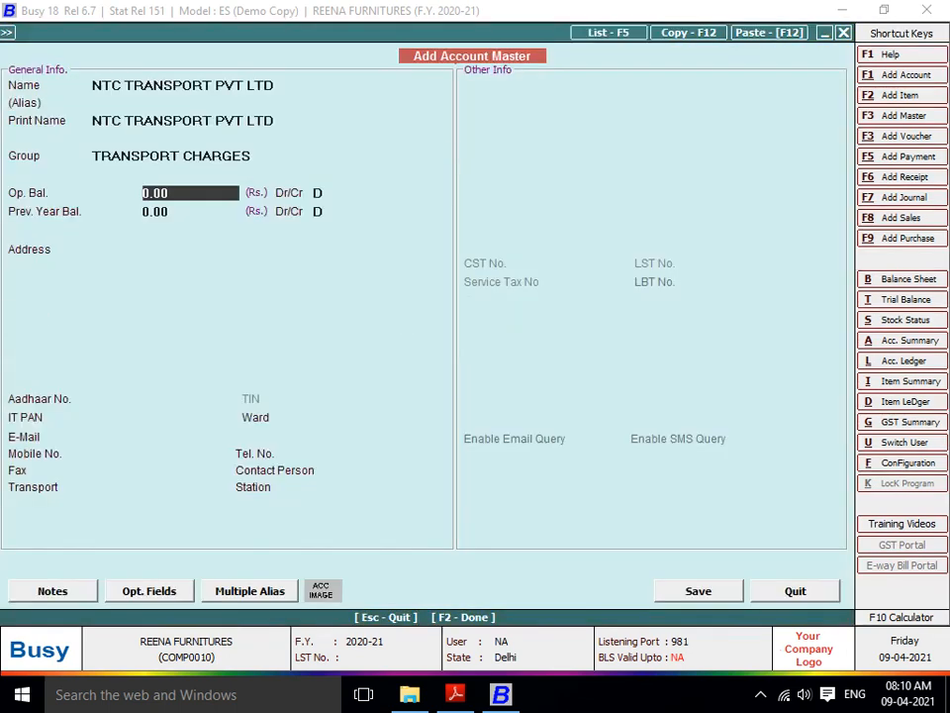
- Set the opening balance side to credit and save NTC TRANSPORT PVT LTD
key("Return")
key("Return")
key("Return")
key("Up")
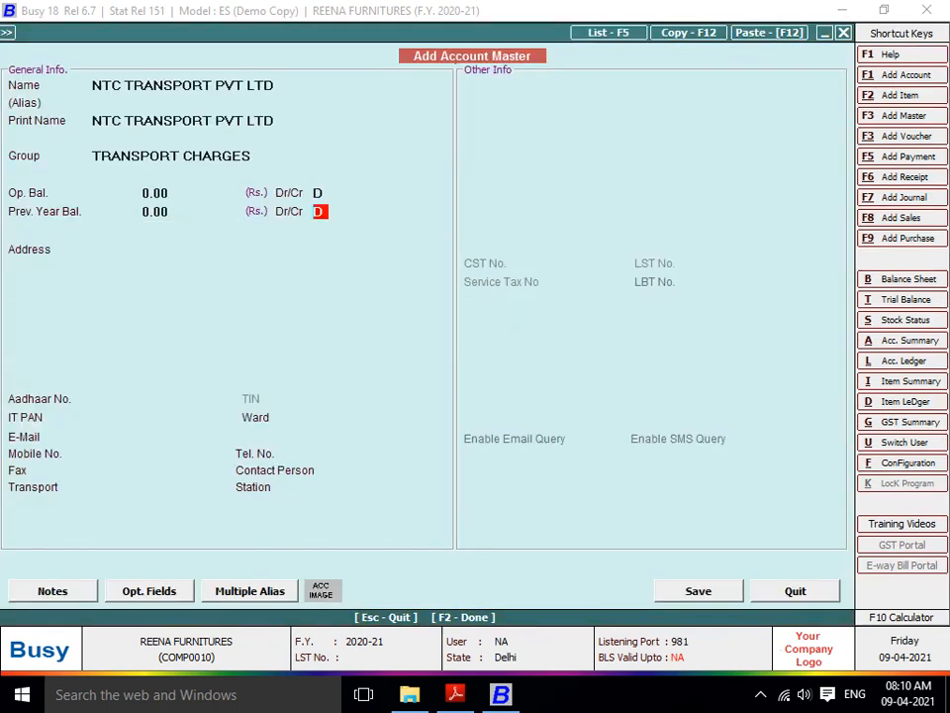
key("Up")
type("c")
key("Return")
key("Return")
key("Return")
key("F2")
key("Return")
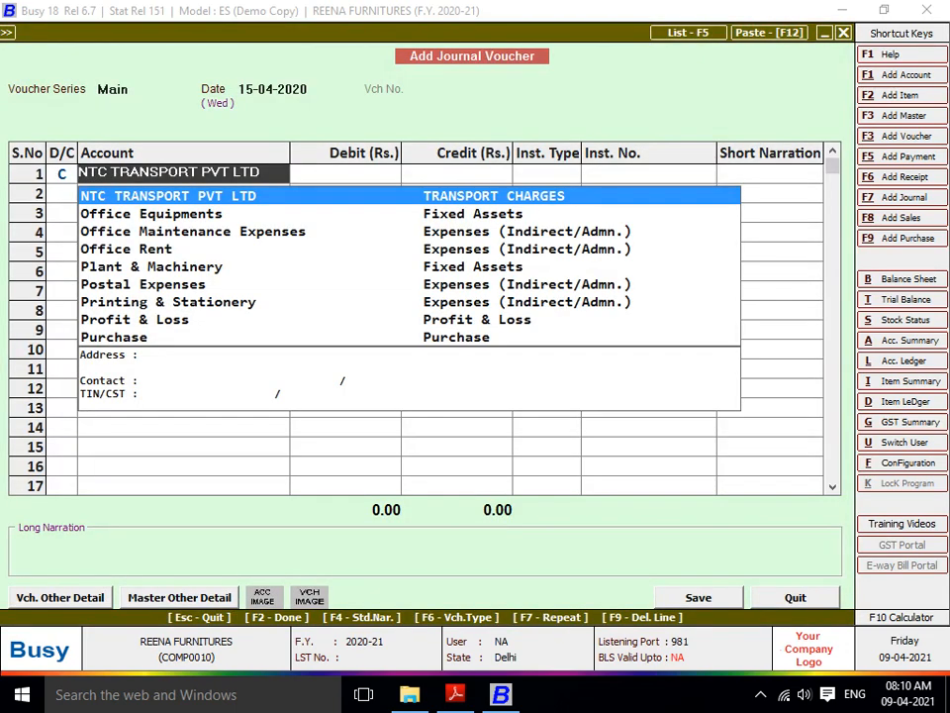
key("Return")
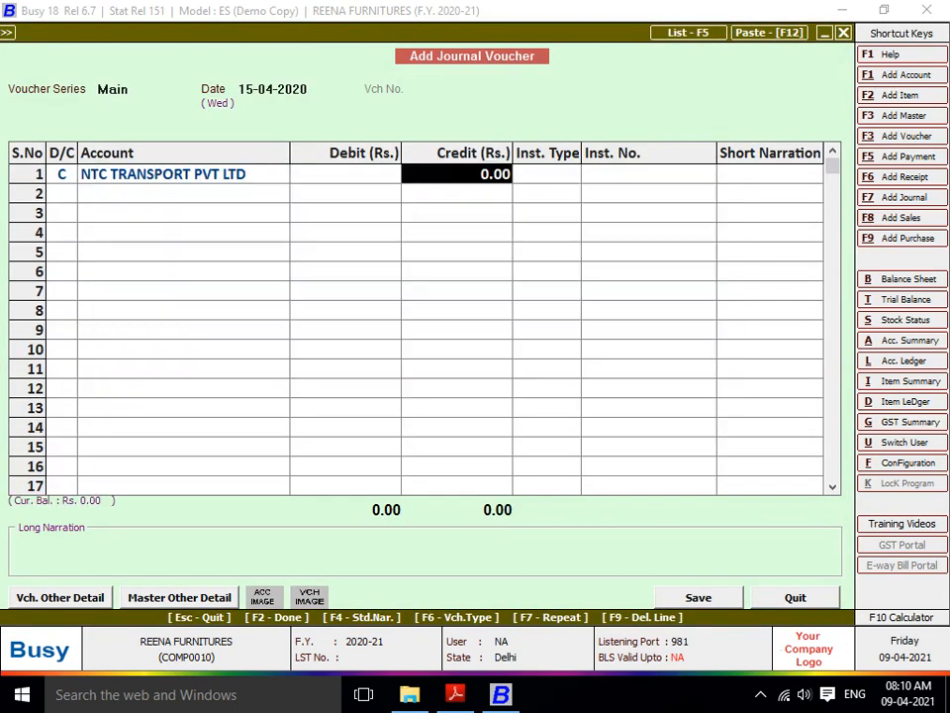
- Credit NTC TRANSPORT PVT LTD 19,000 and make line 2 a credit entry
type("1")
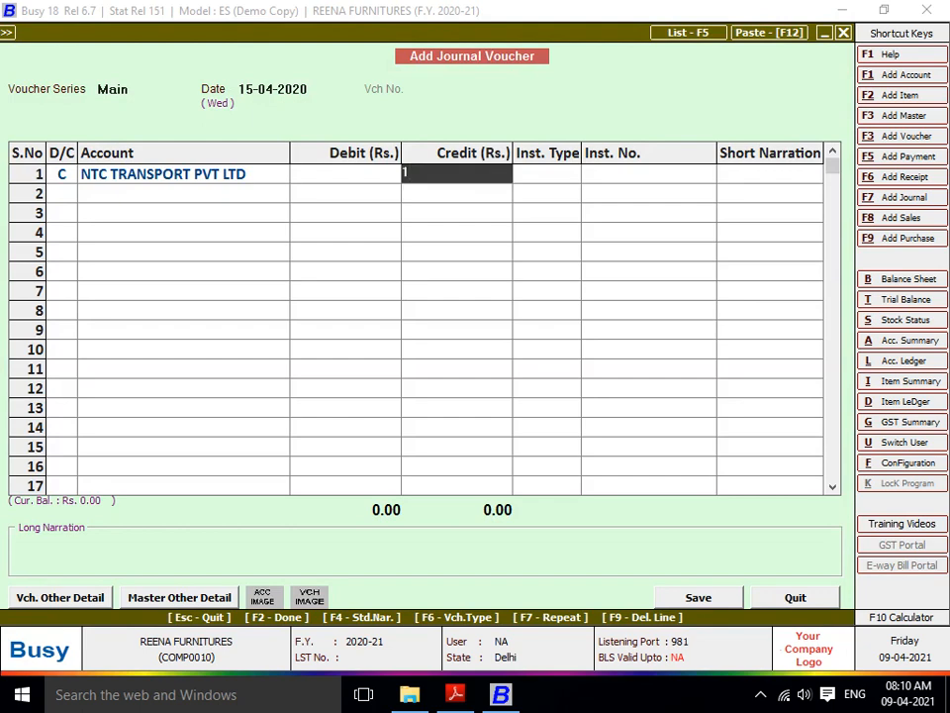
type("9,000")
key("Return")
key("Return")
key("Return")
type("c")
key("Return")
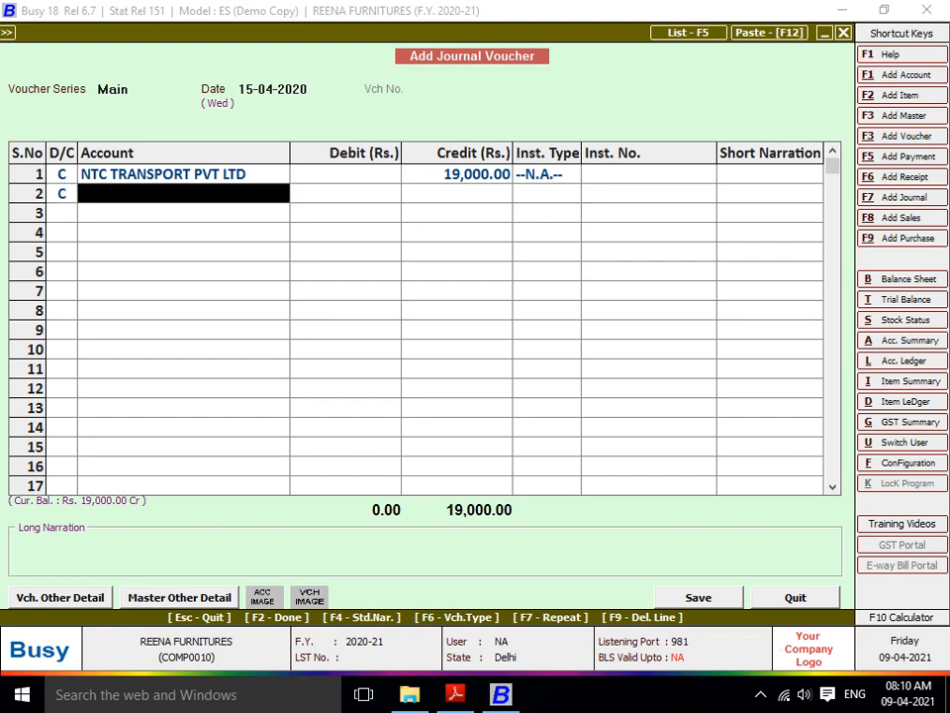
- Create account STS TRANSPORT PVT LTD under the TRANSPORT CHARGES group
key("F3")
type("ST")
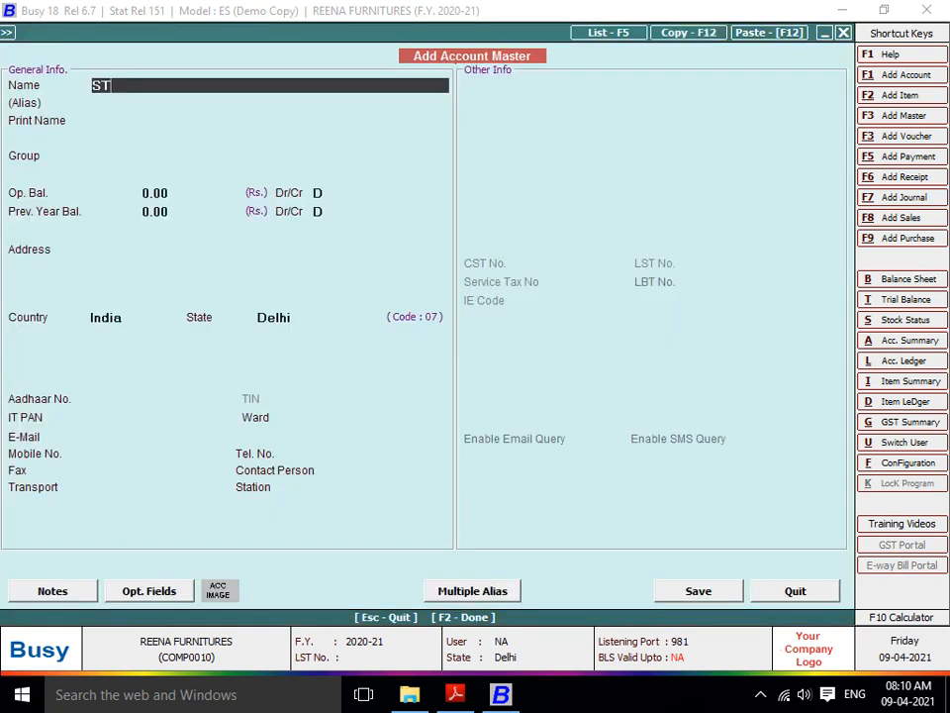
type("S TRANSPORT L")
key("BackSpace")
type("P")
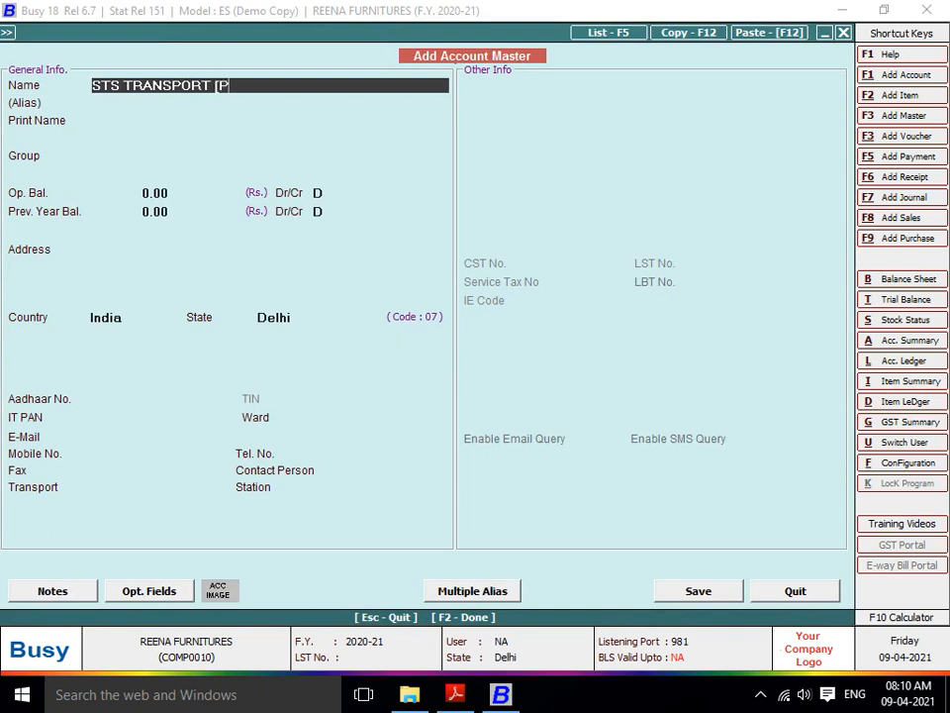
type("VT LTD")
key("Return")
key("Return")
type("TRAN")
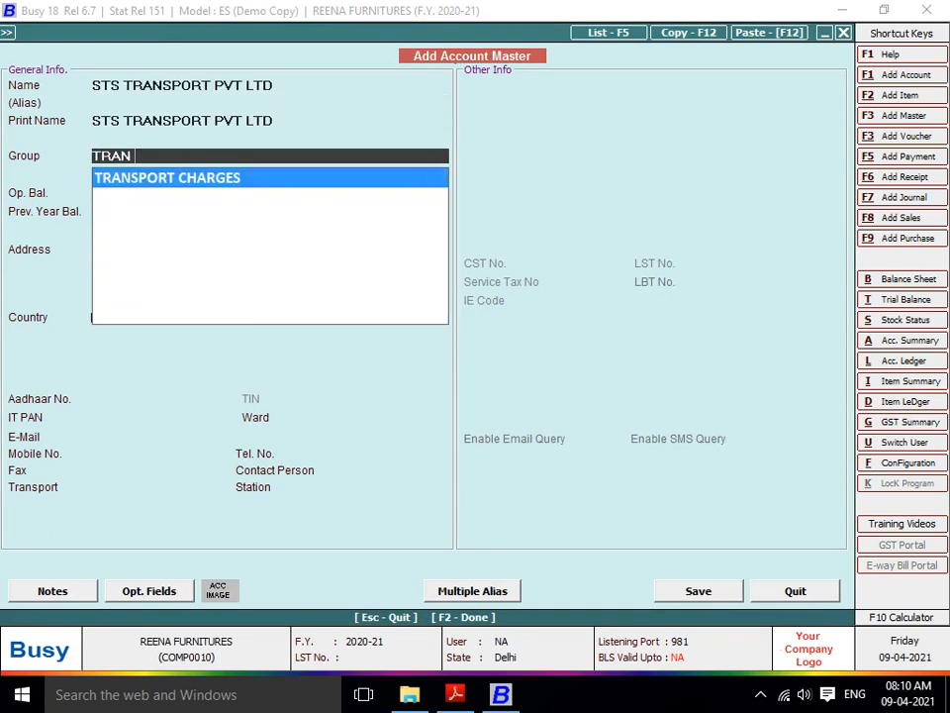
key("Return")
key("Return")
key("Return")
key("Return")
key("F2")
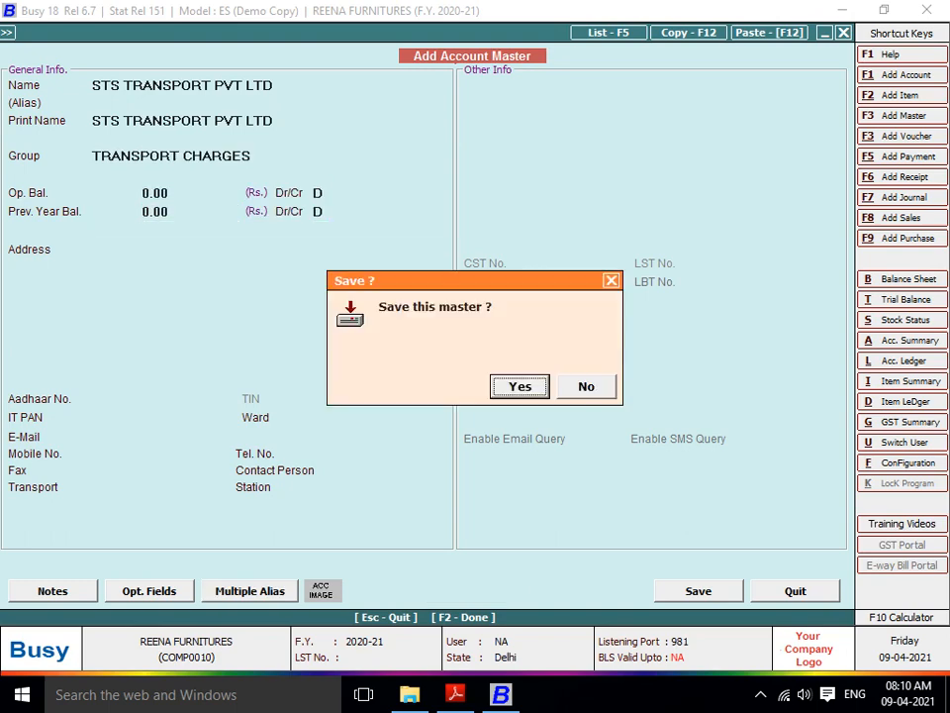
key("Return")
- Credit STS TRANSPORT PVT LTD 25,000 and start a new line-3 account named JAIPUR GOLDEN TRANSPORT
type("2")
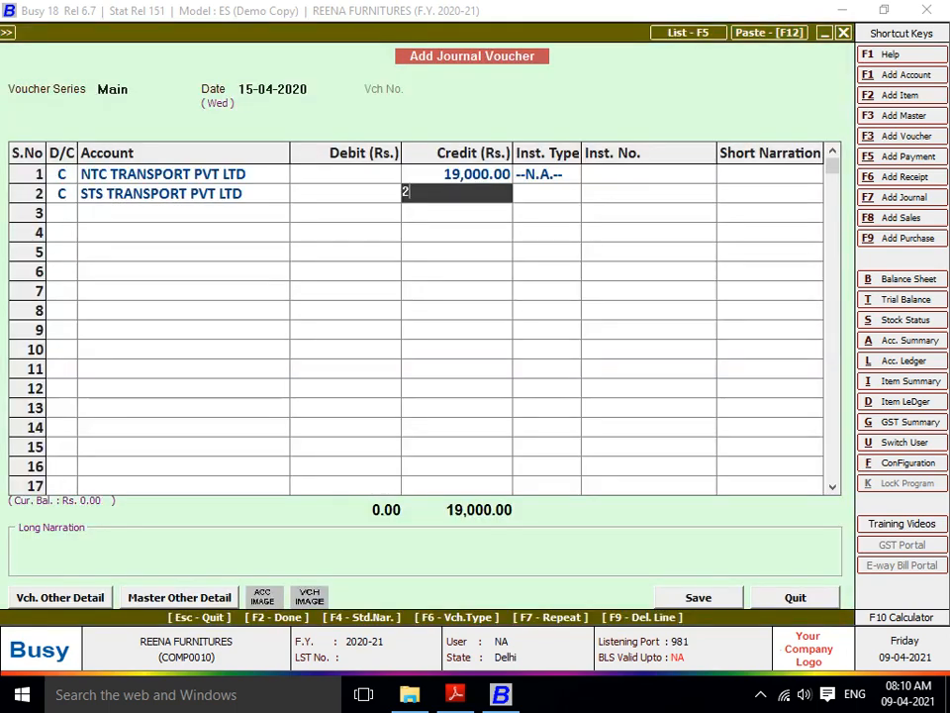
type("5,00000")
key("Return")
key("Return")
key("Return")
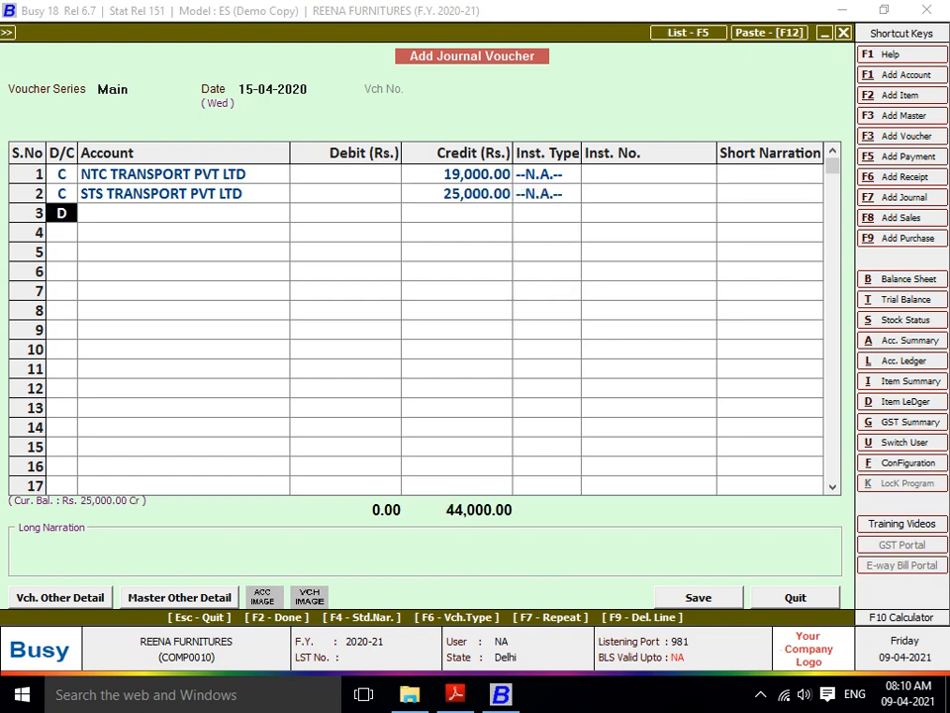
key("c")
key("Return")
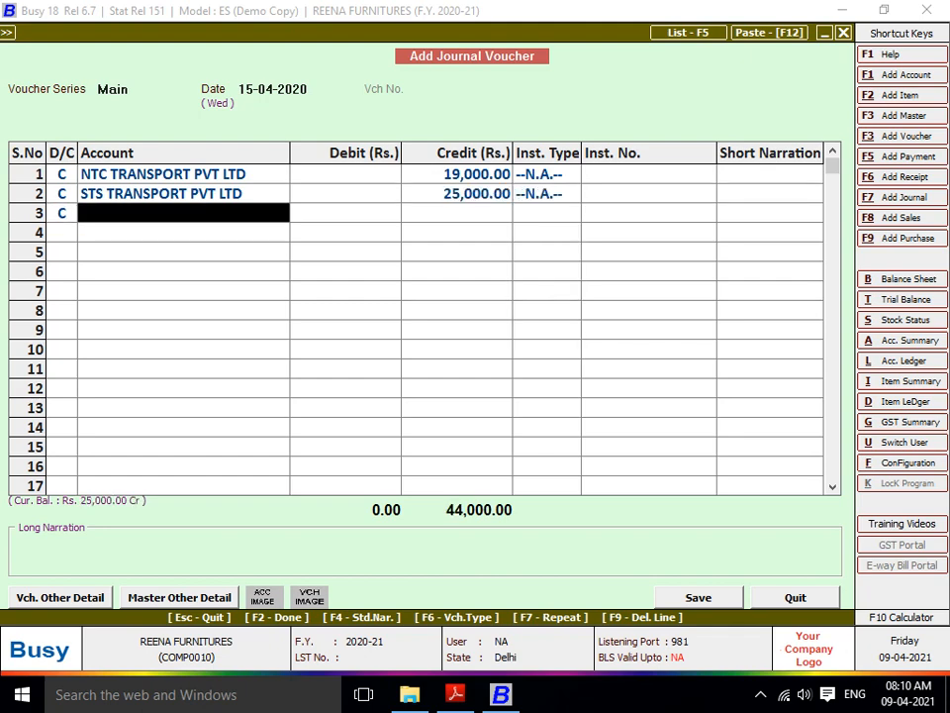
key("alt+F1")
type("JAIPUR")
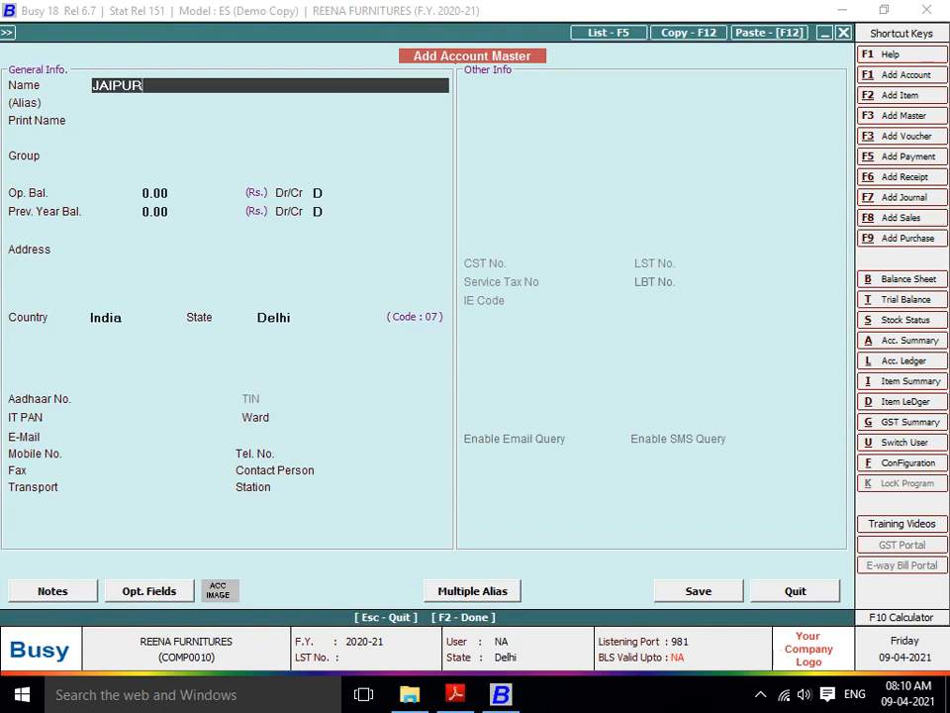
type(" GOLDEN TRANSPOR")
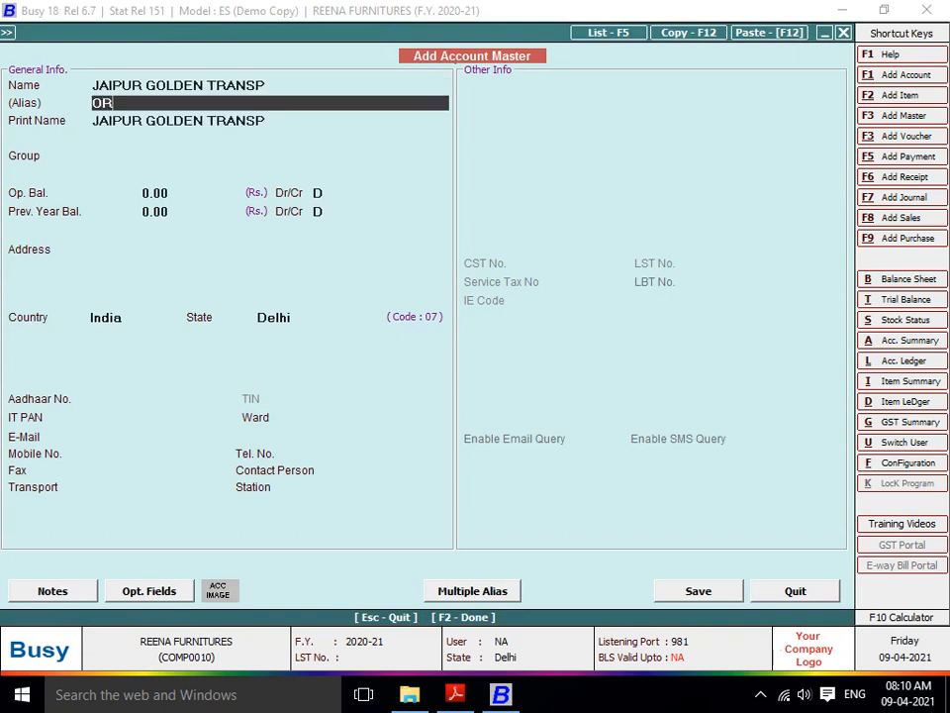
- Save account JAIPUR GOLDEN TRANSPORT under TRANSPORT CHARGES with a credit balance side
key("BackSpace")
key("BackSpace")
key("Up")
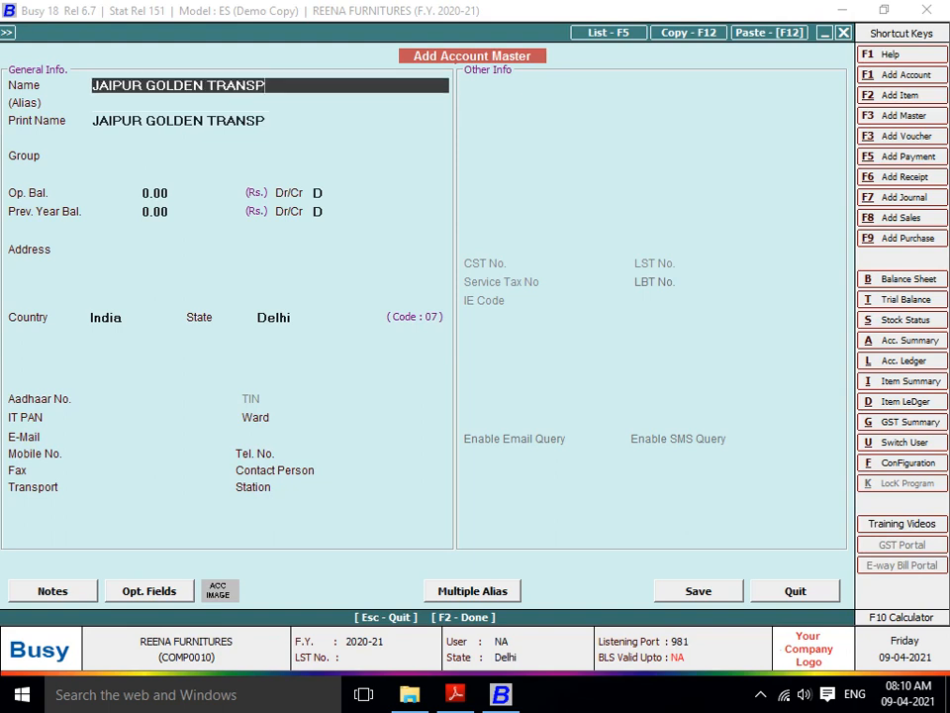
type("ORT")
key("Return")
key("Return")
key("Return")
type("T")
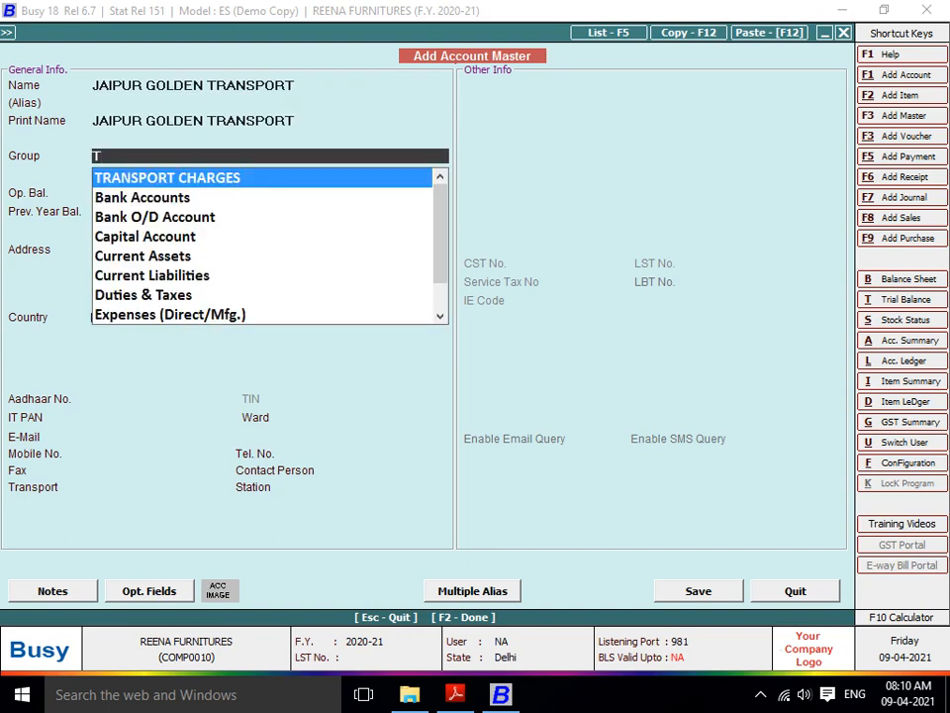
key("Return")
key("Return")
key("Return")
key("Return")
key("Return")
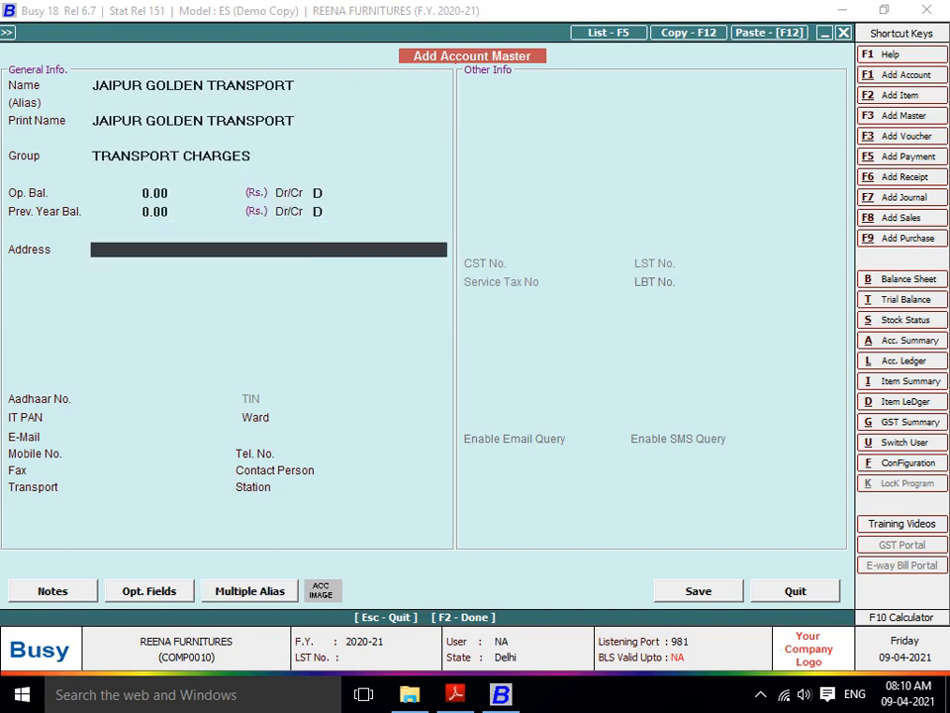
key("Up")
key("Up")
key("Up")
type("C")
key("Return")
key("Return")
key("Return")
key("Return")
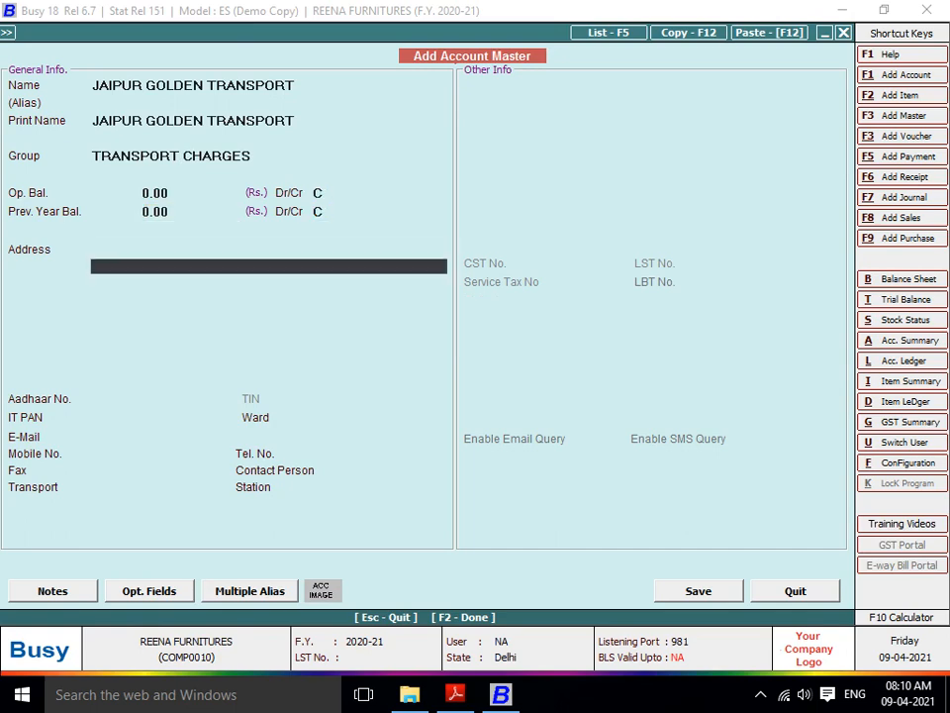
key("F2")
key("Return")
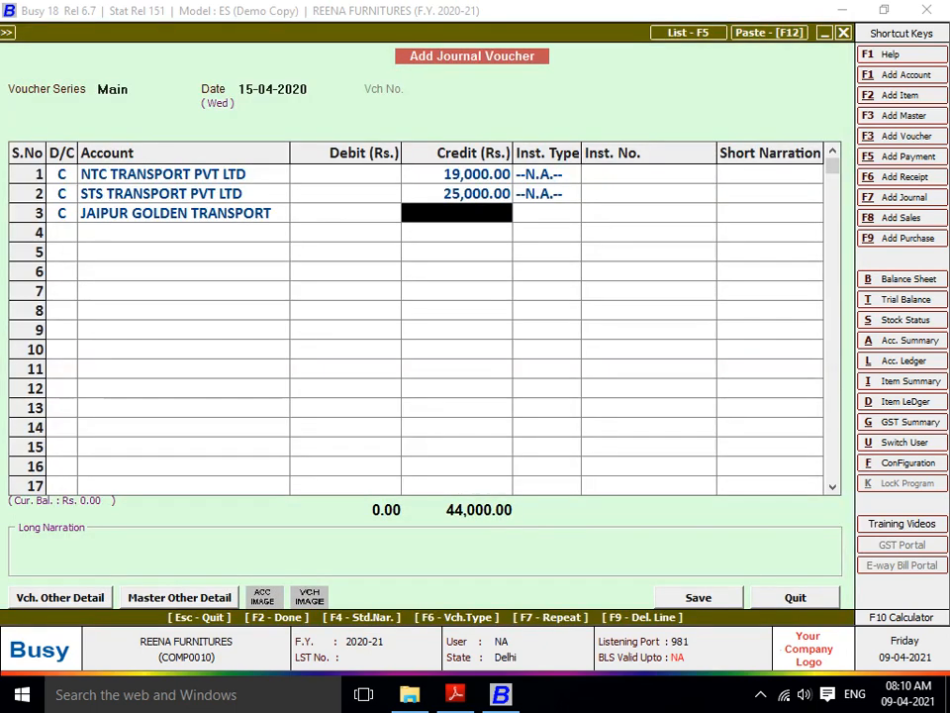
- Credit JAIPUR GOLDEN TRANSPORT 36,000 and make line 4 a credit entry
type("36000")
key("Return")
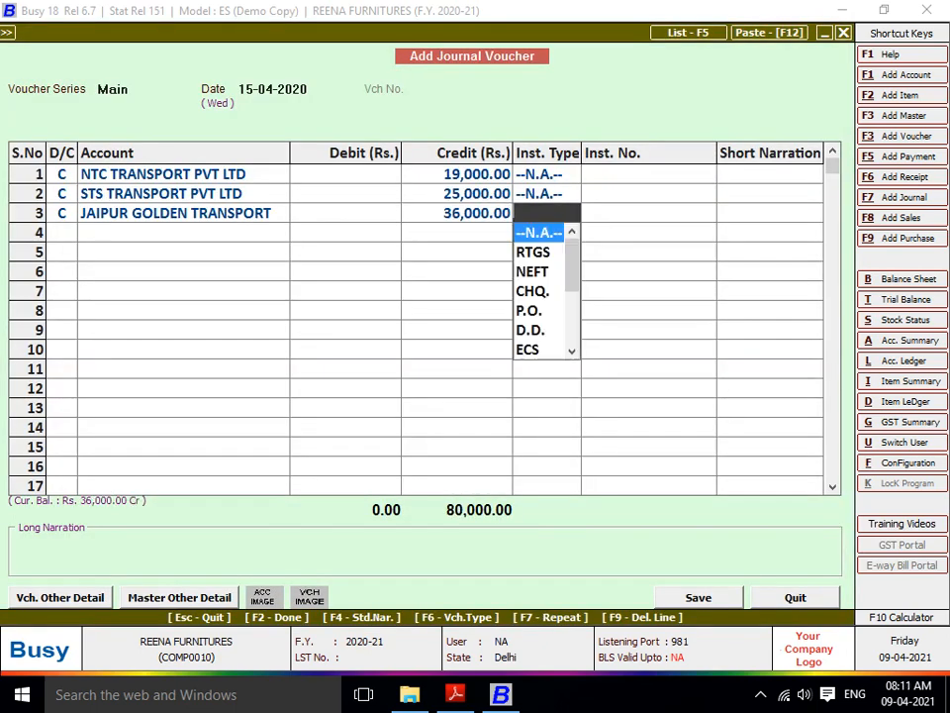
key("Return")
type("c")
key("Return")
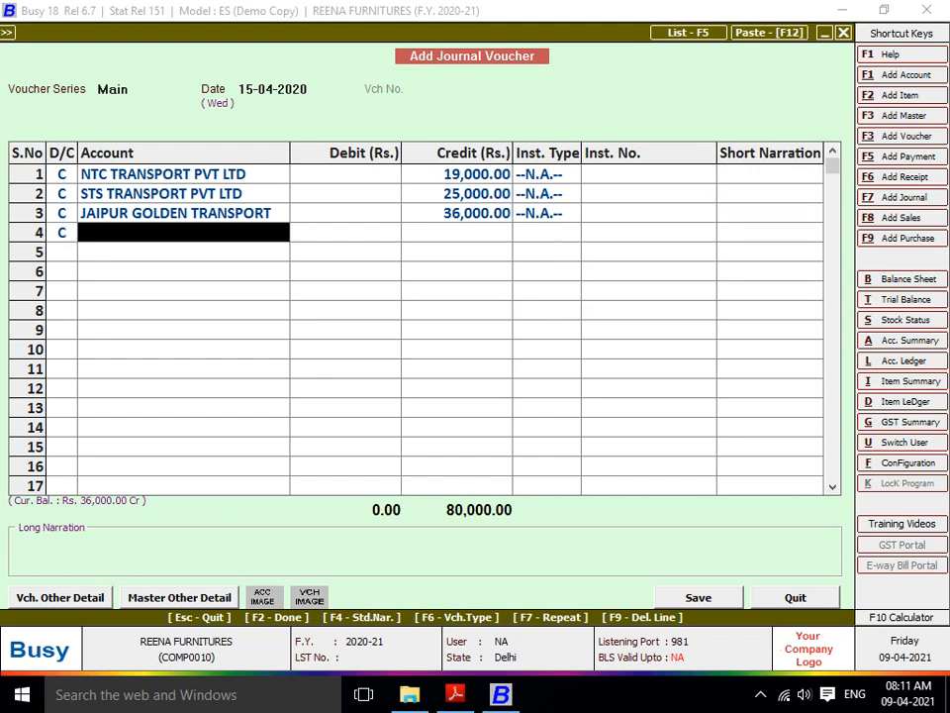
- Create account BALA JI TRANSPORT under the TRANSPORT CHARGES group
key("F3")
type("BALA JI")
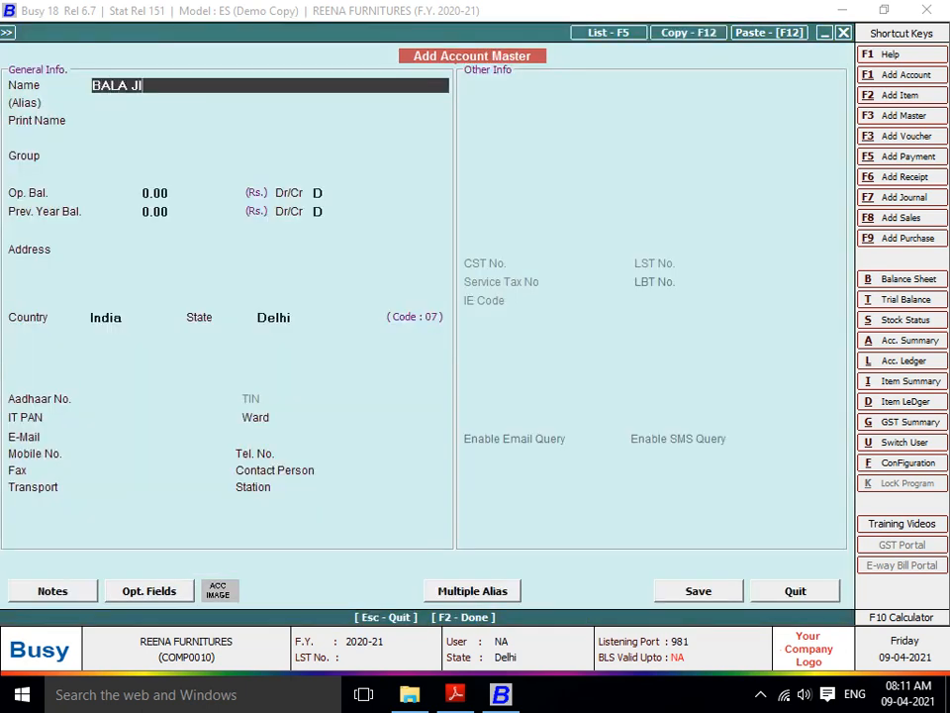
type(" TRANSPORT")
key("Return")
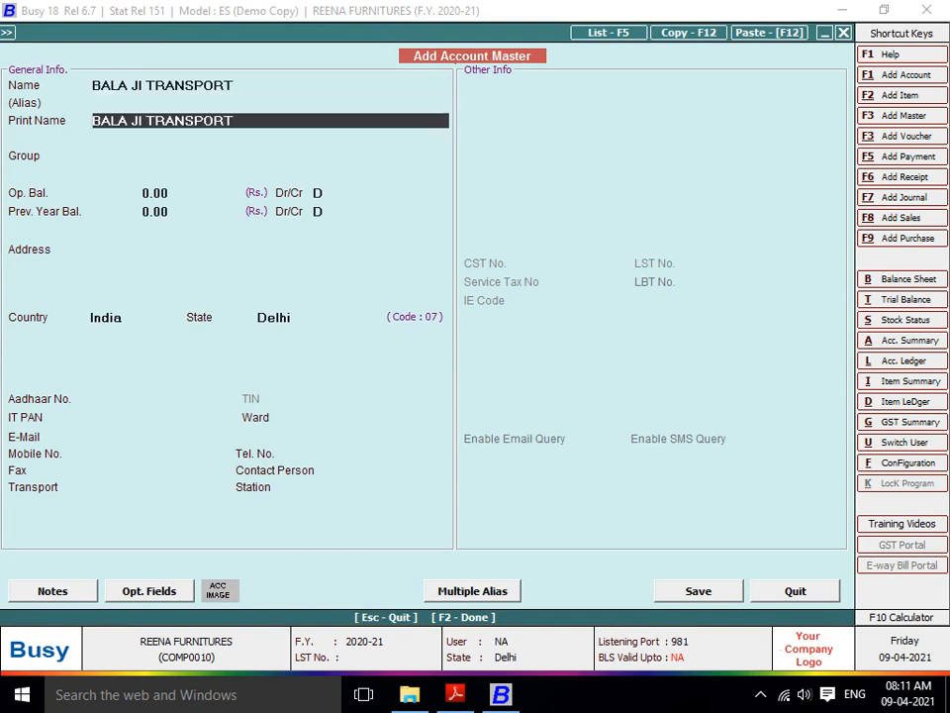
key("Return")
type("TR")
key("Return")
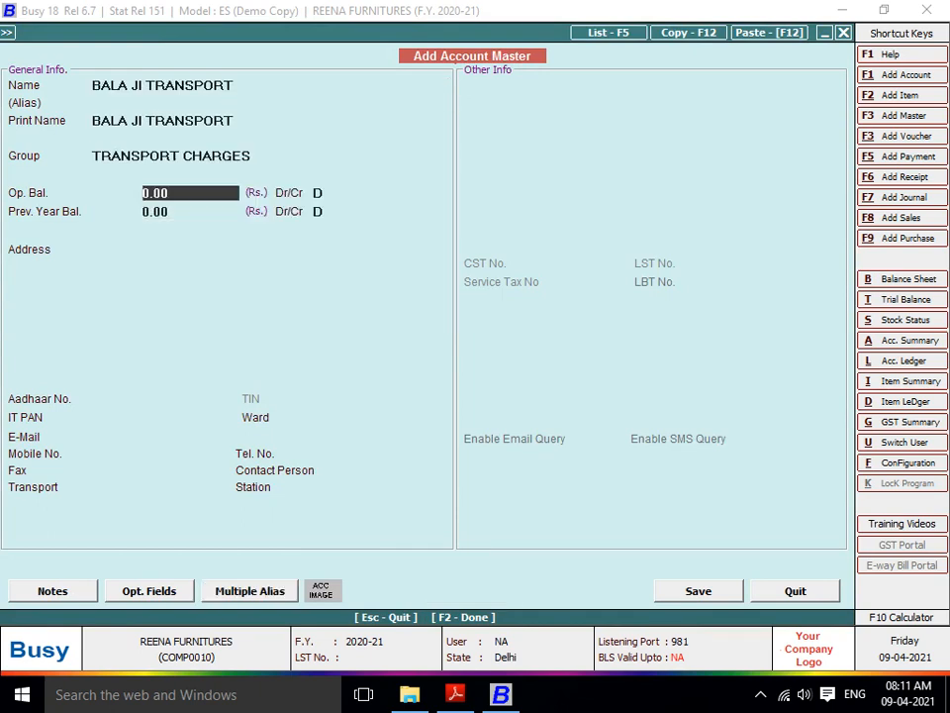
key("Return")
key("Return")
key("Return")
key("Return")
key("Return")
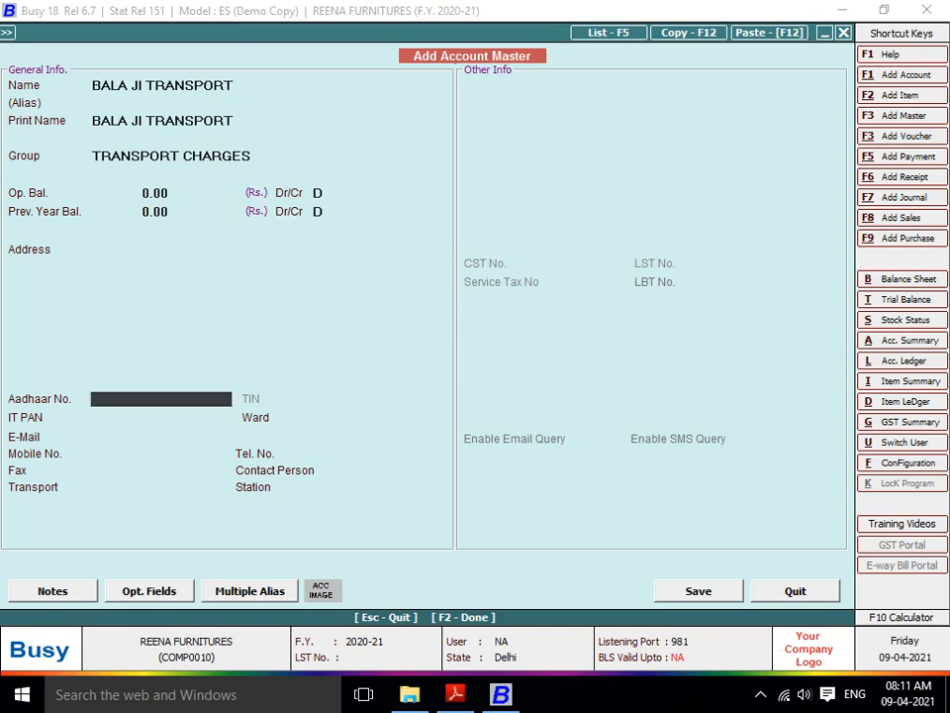
key("F2")
key("Return")
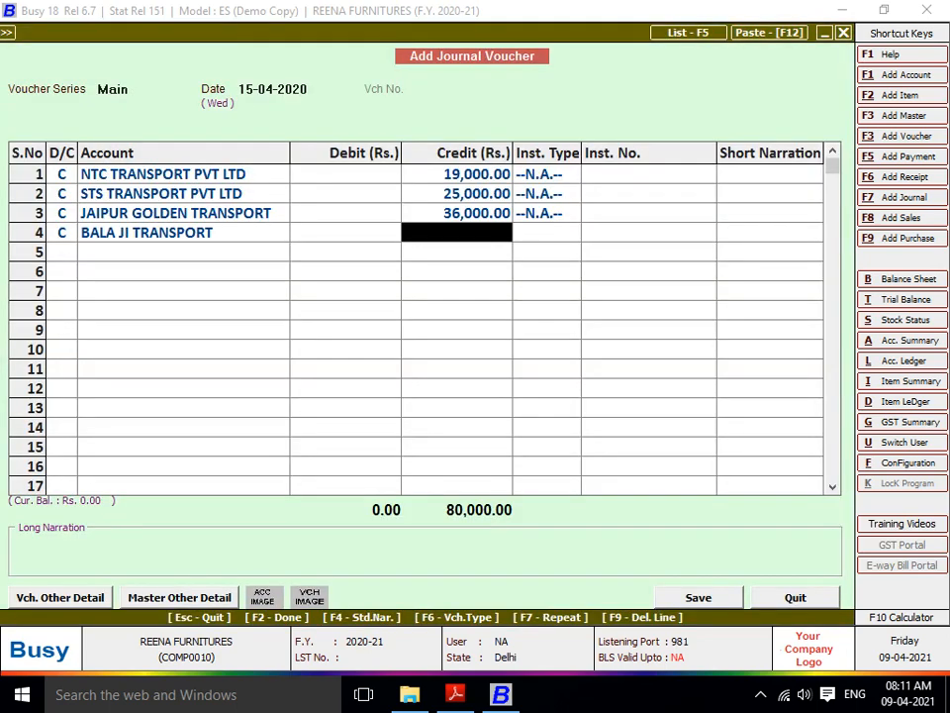
- Credit BALA JI TRANSPORT 17,500, debit Freight & Forwarding Charges 97,500, and save the journal
type("17500")
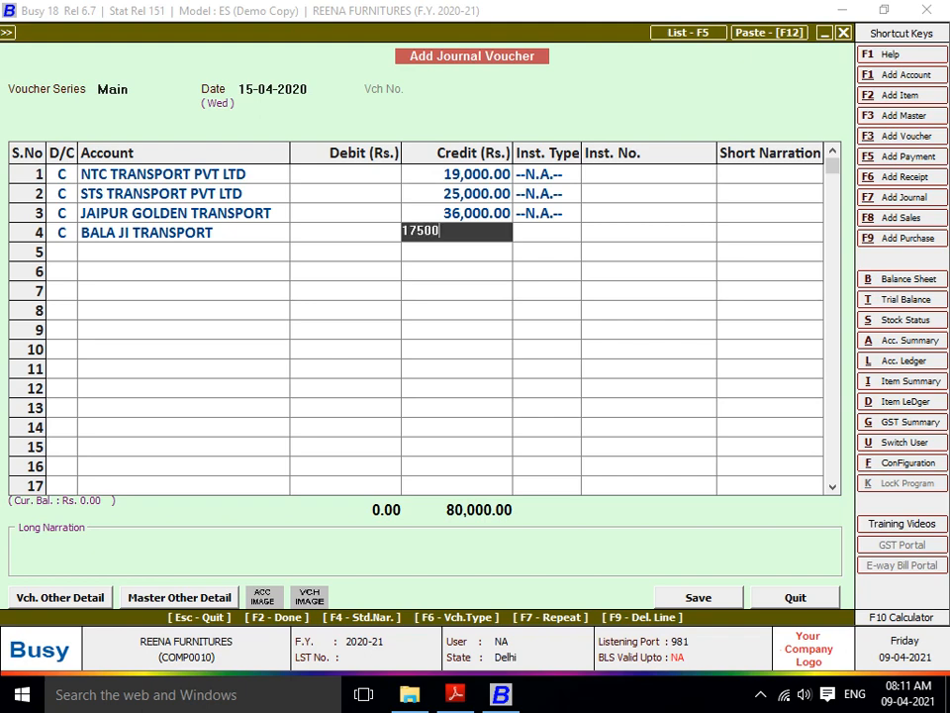
key("Return")
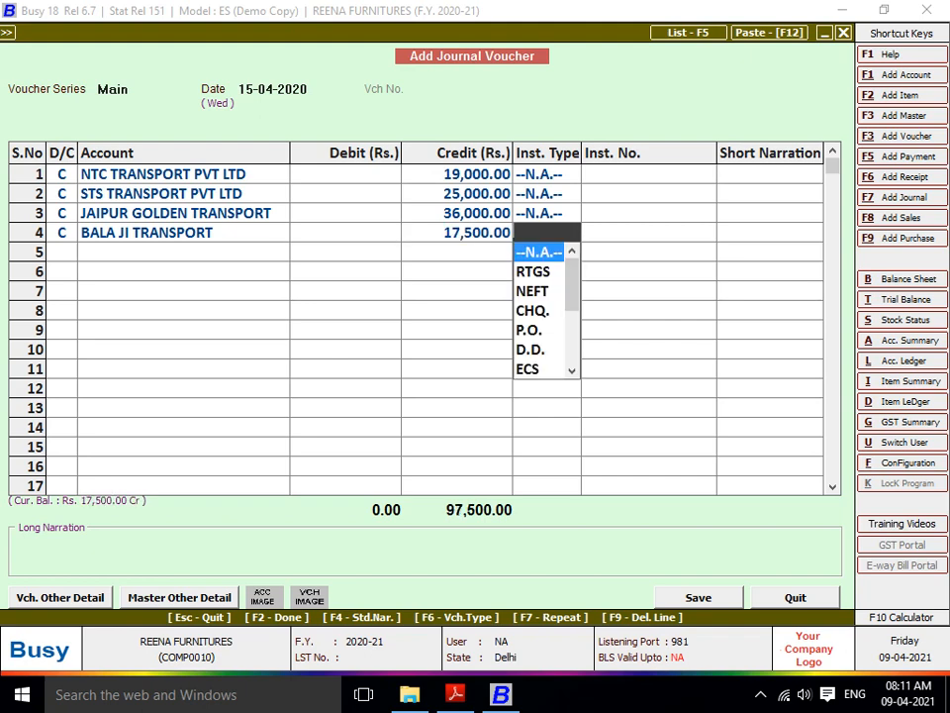
key("Return")
key("Return")
type("fRE")
key("Return")
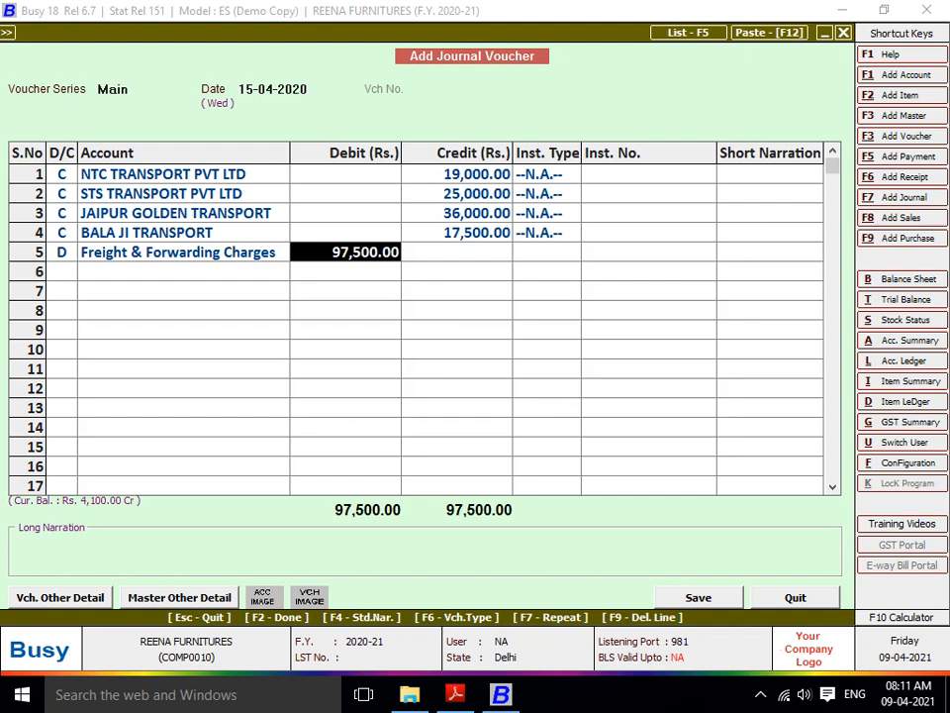
key("Return")
key("Return")
key("Return")
key("Return")
key("Return")
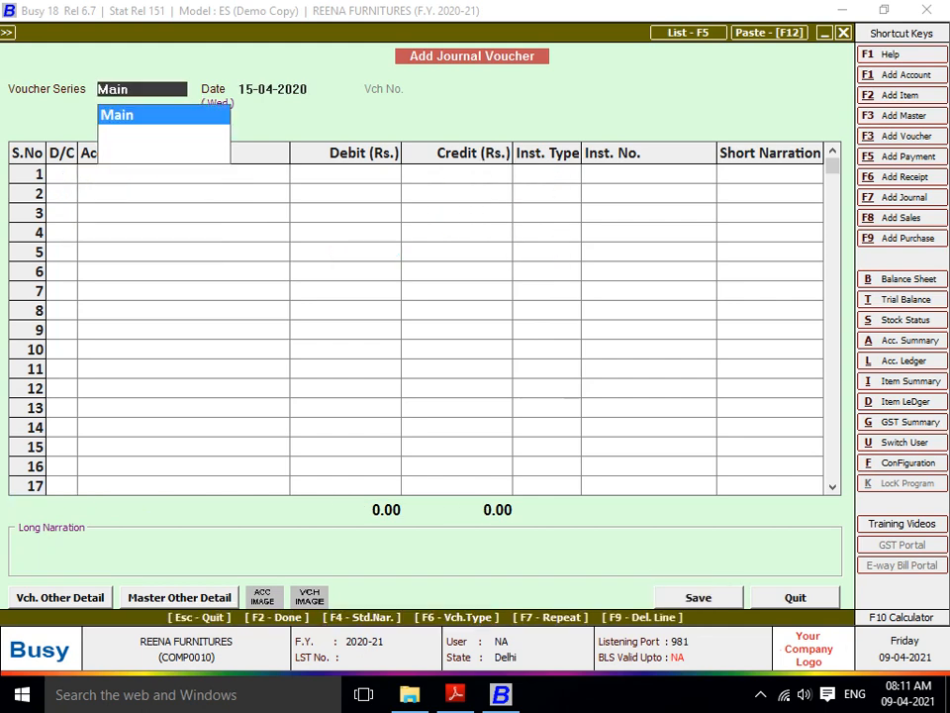
key("Escape")
key("Escape")
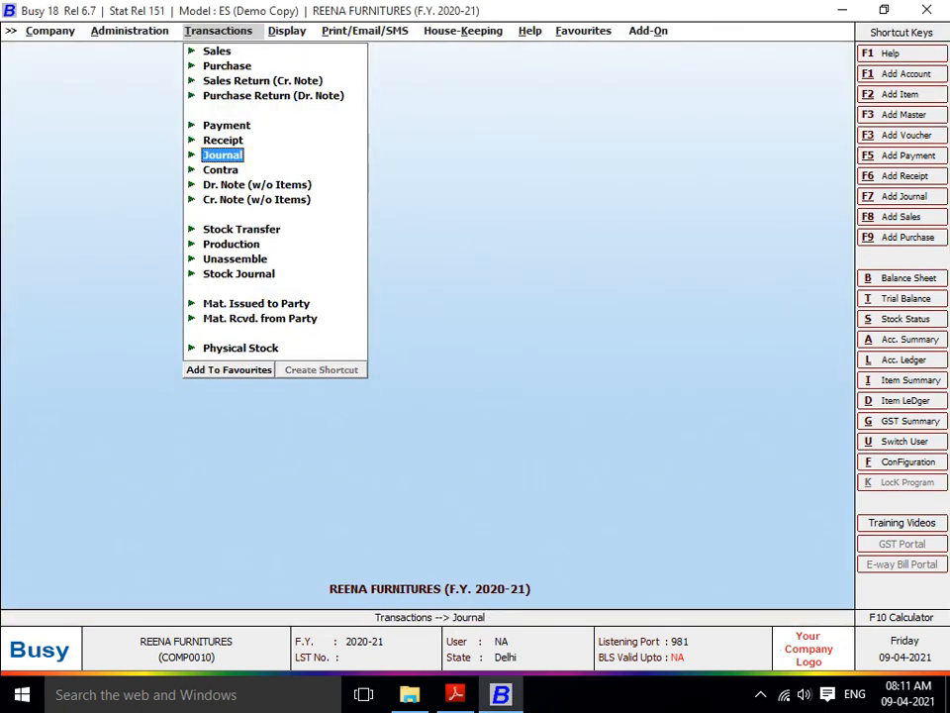
- Generate the Horizontal (Standard) balance sheet up to 01-05-2020
key("Right")
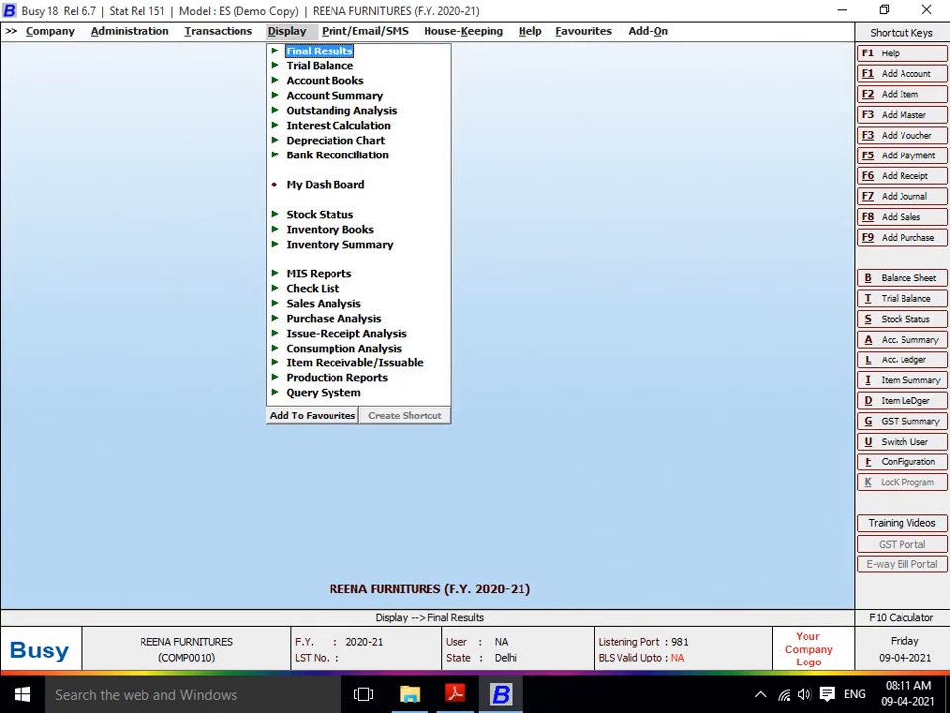
key("Return")
key("Return")
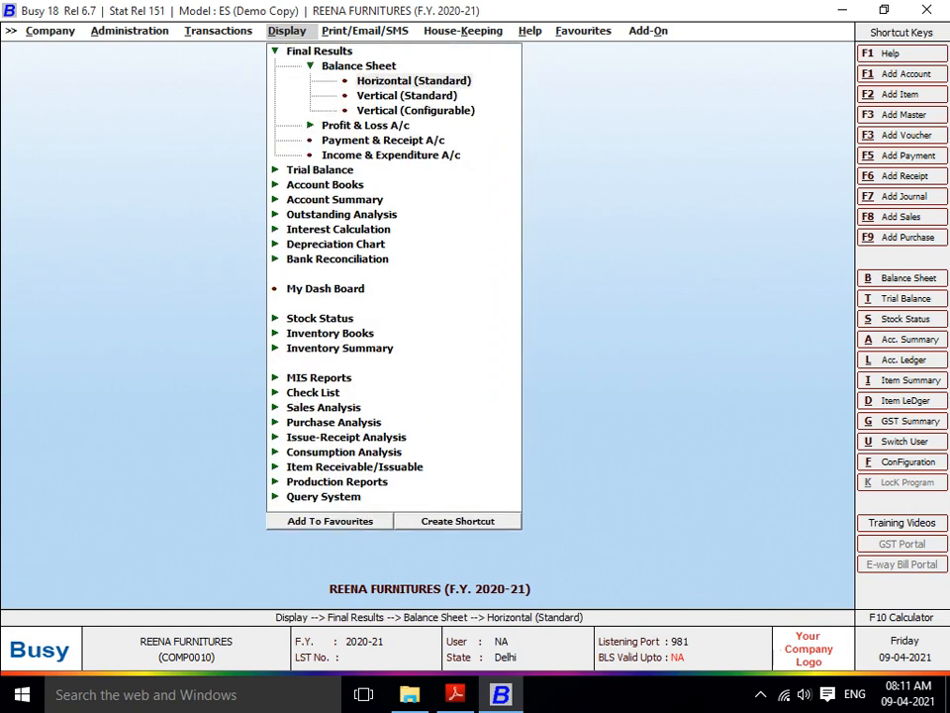
key("Return")
key("Return")
key("Return")
key("Return")
key("Return")
key("Return")
key("Return")
key("Return")
key("Return")
key("Return")
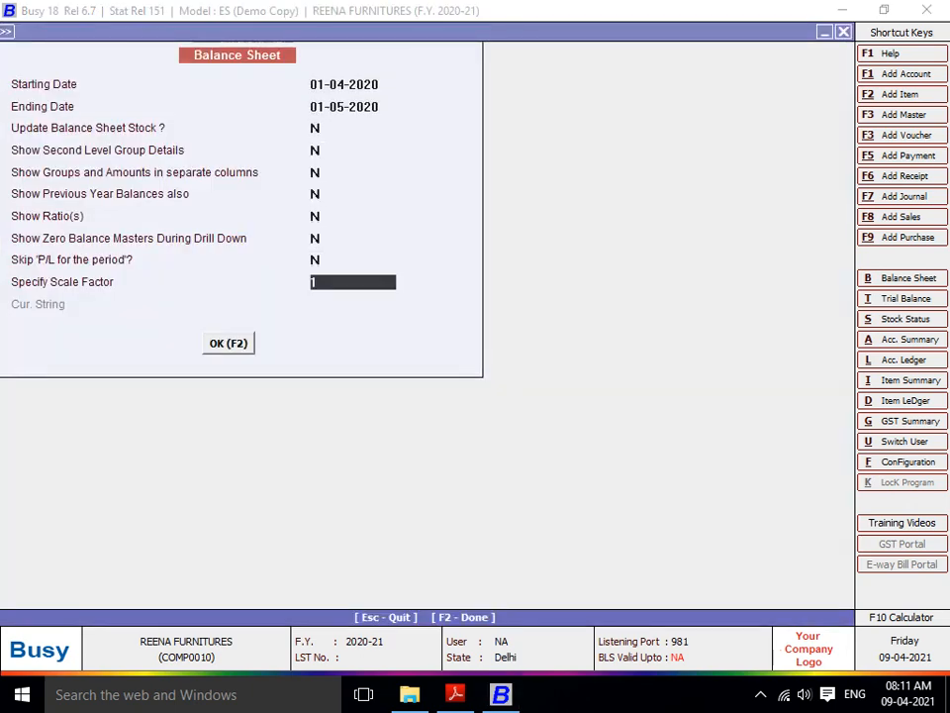
key("Return")
key("Return")
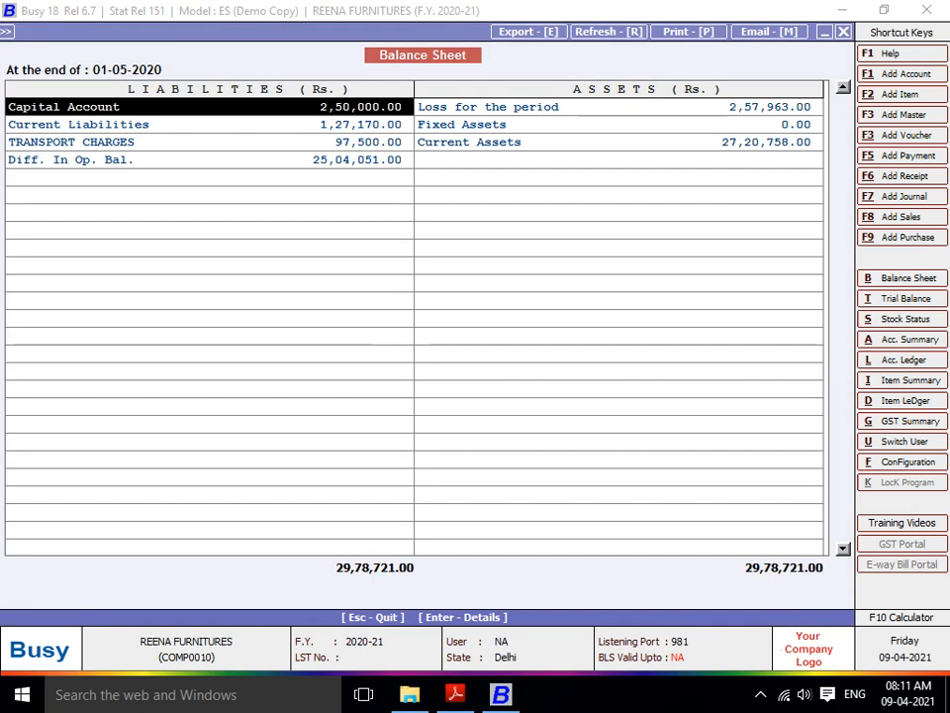
- Drill into TRANSPORT CHARGES (97,500) to review its four transport account balances
key("Down")
key("Down")
key("Down")
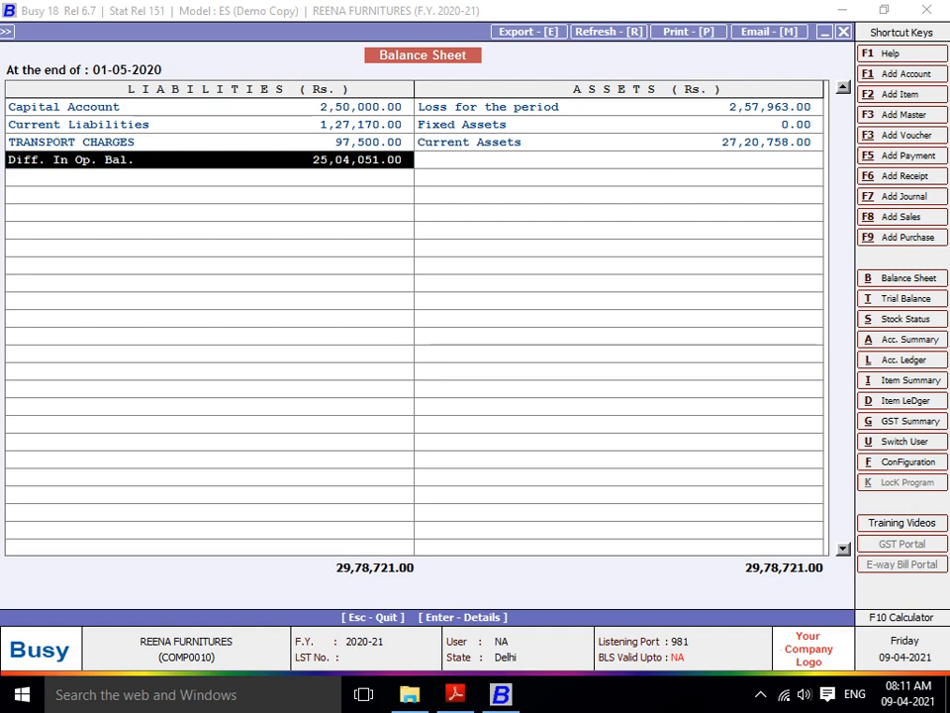
key("Down")
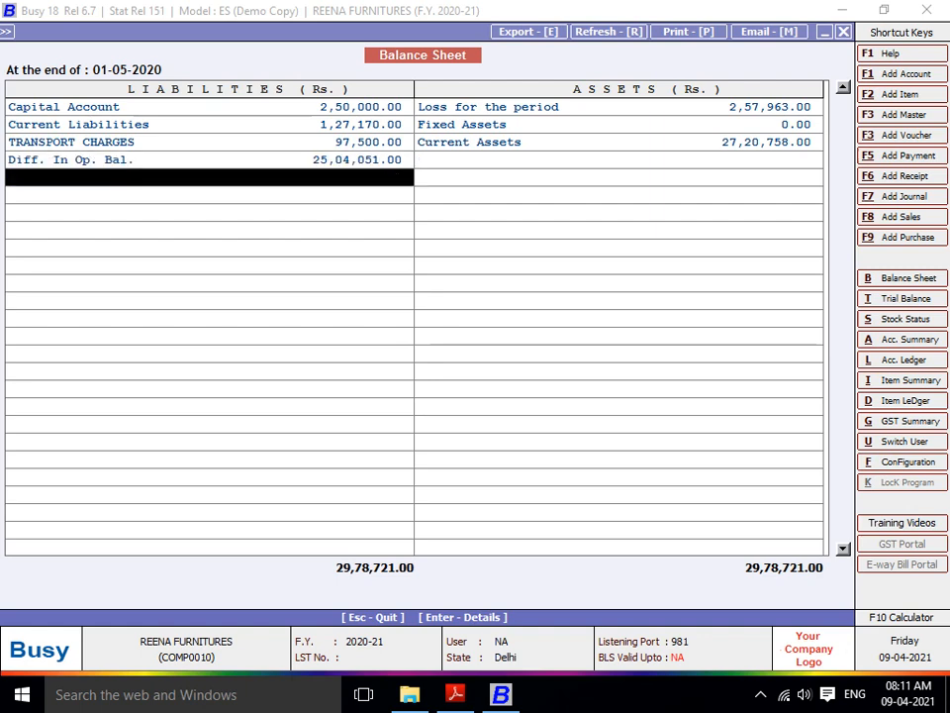
key("Up")
key("Up")
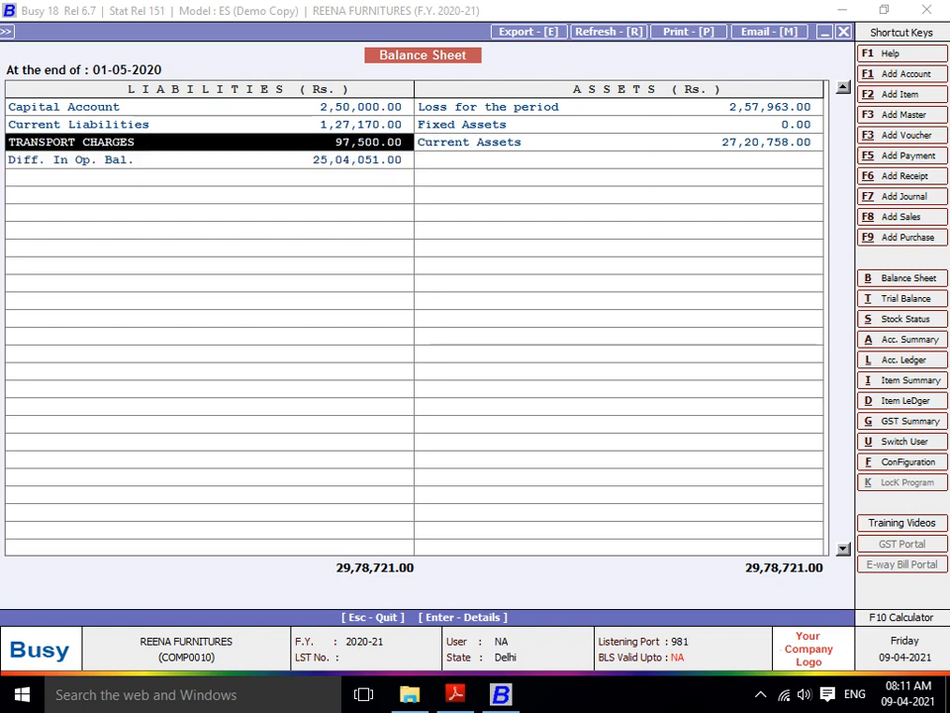
key("Down")
key("Up")
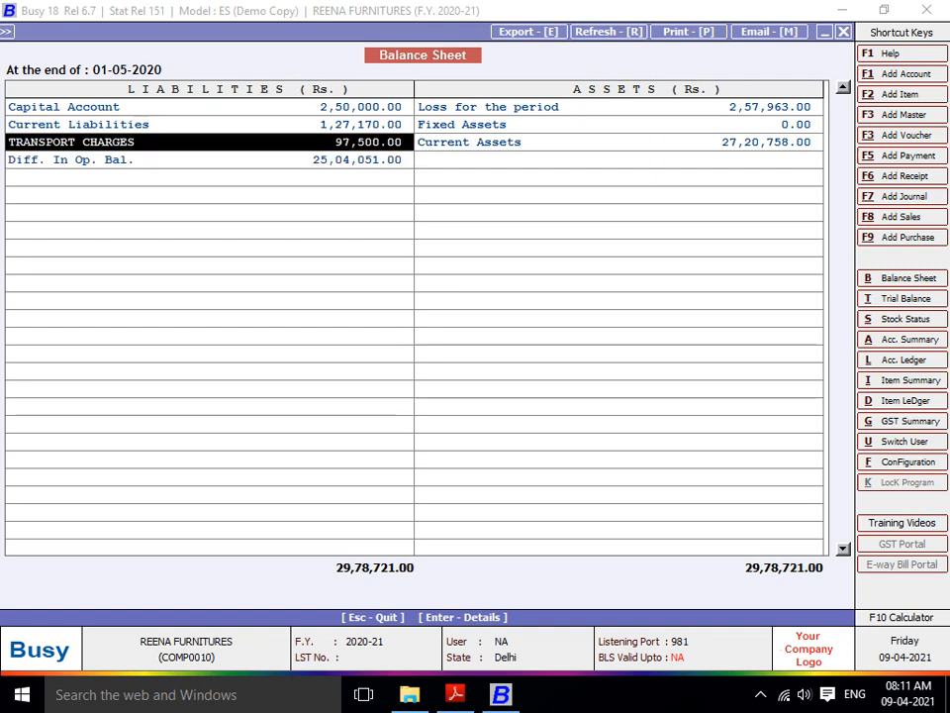
key("Down")
key("Up")
key("Down")
key("Up")
key("Down")
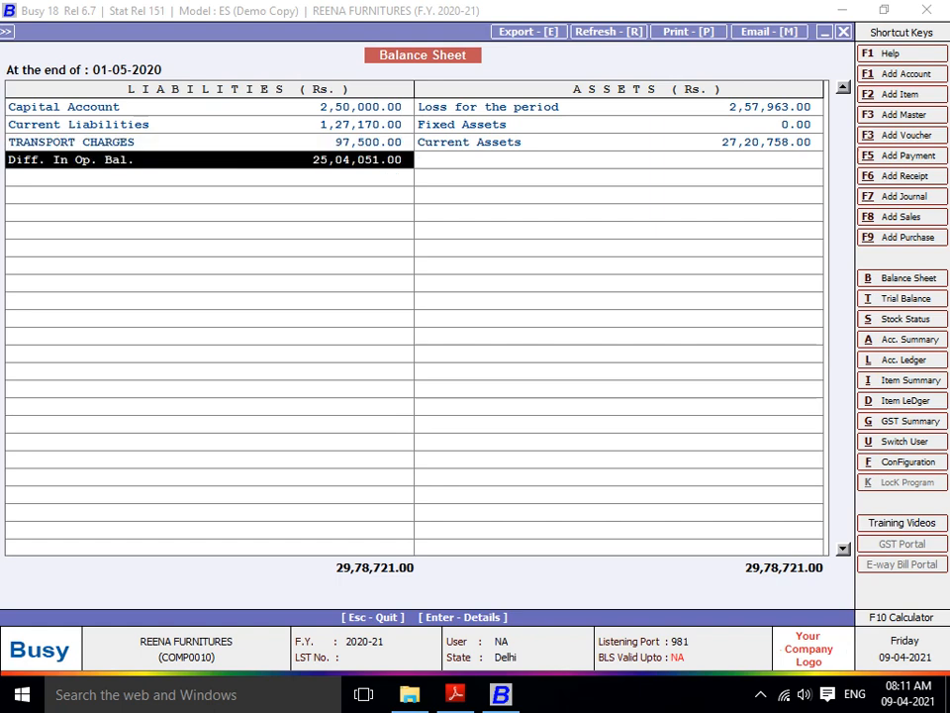
key("Up")
key("Return")
key("Down")
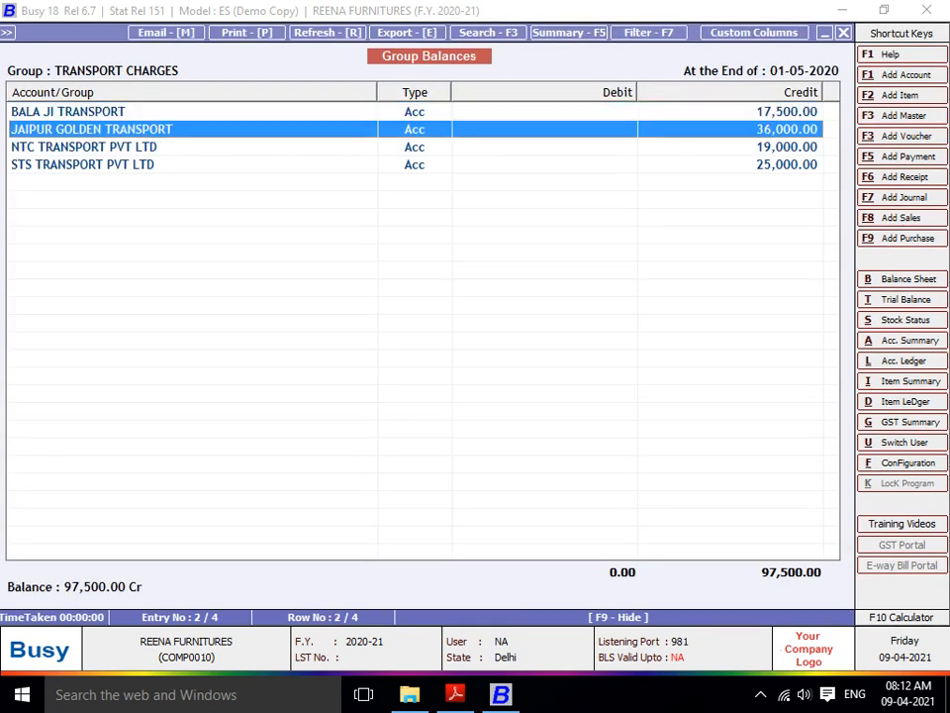
key("Down")
key("Down")
key("Escape")
key("Escape")
key("Escape")
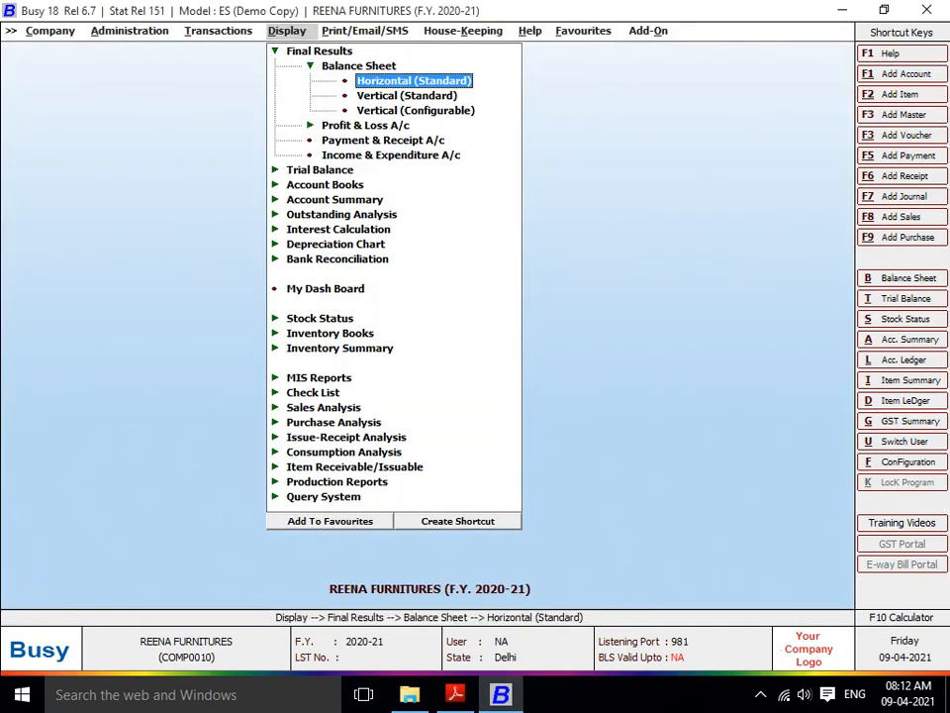
- Start adding a new Payment voucher from the Transactions menu
key("Left")
key("Up")
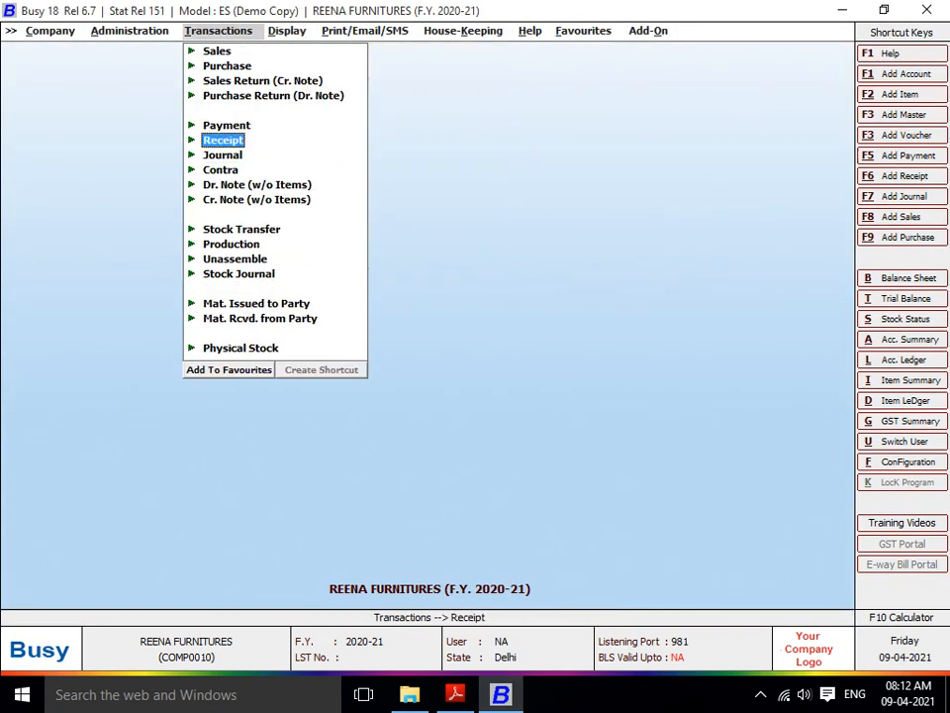
key("Down")
key("Up")
key("Down")
key("Return")
key("Up")
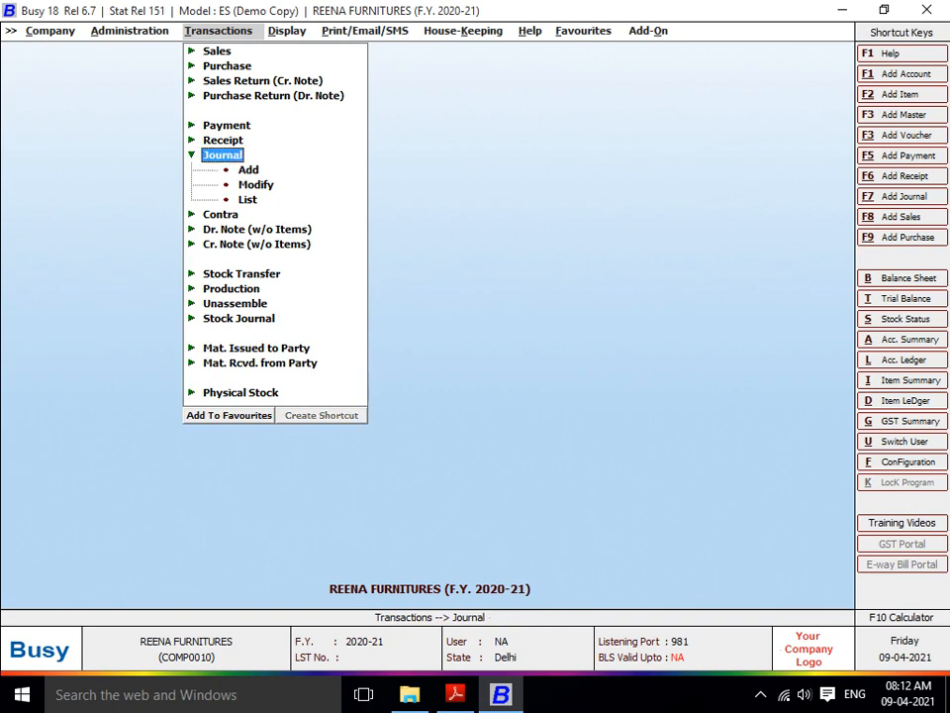
key("Up")
key("Return")
key("Up")
key("Up")
key("Return")
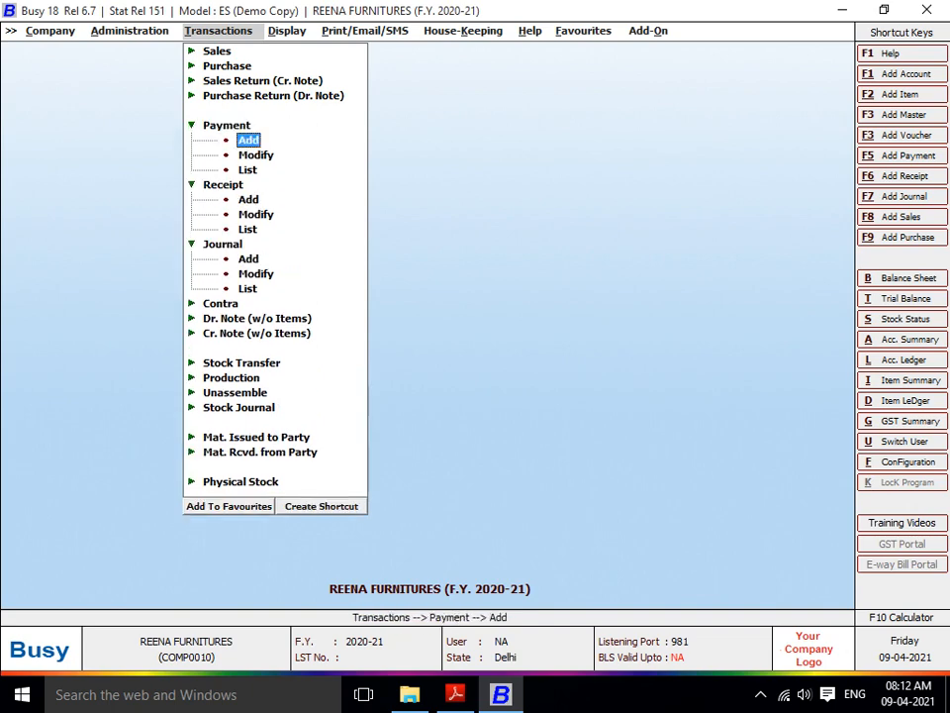
key("Return")
key("Return")
- Dated 01-05-2020, debit JAIPUR GOLDEN TRANSPORT 18,500 and NTC TRANSPORT PVT LTD 19,500
key("Return")
key("Return")
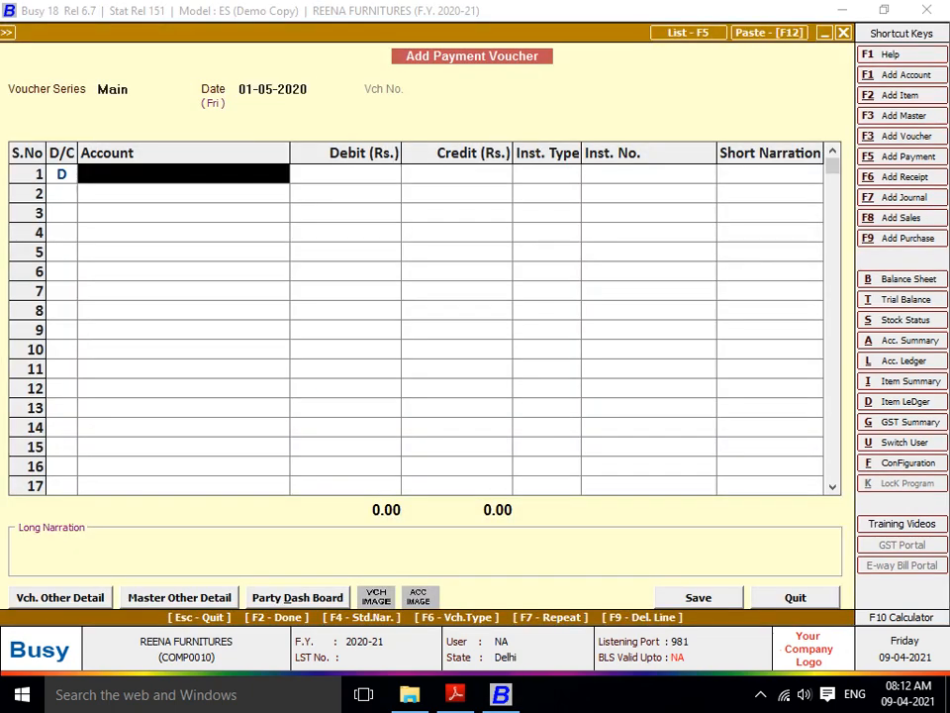
type("JAI")
key("Return")
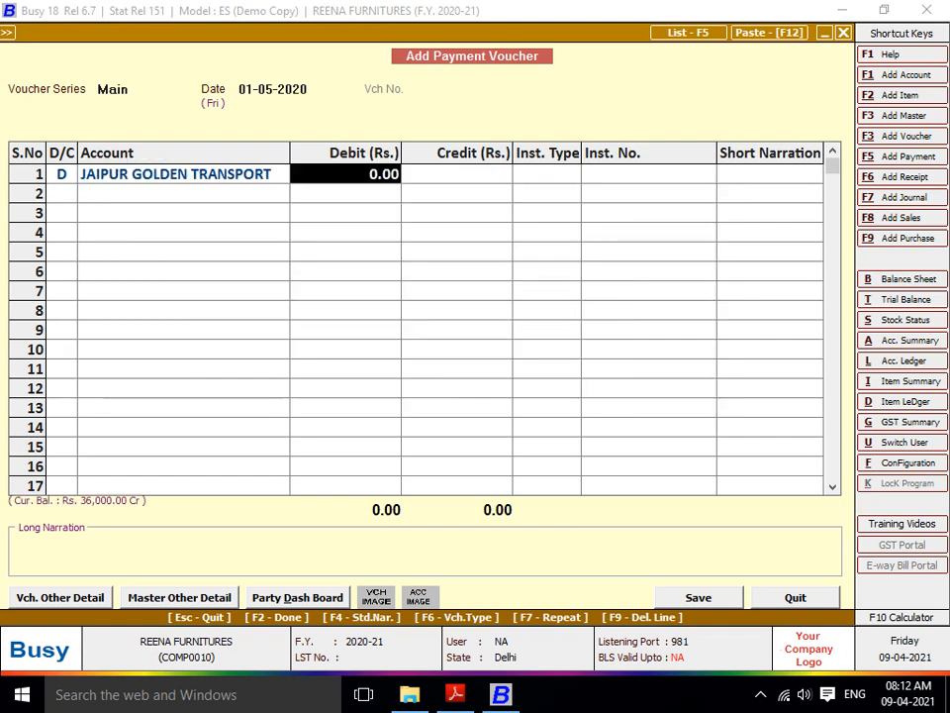
type("18500")
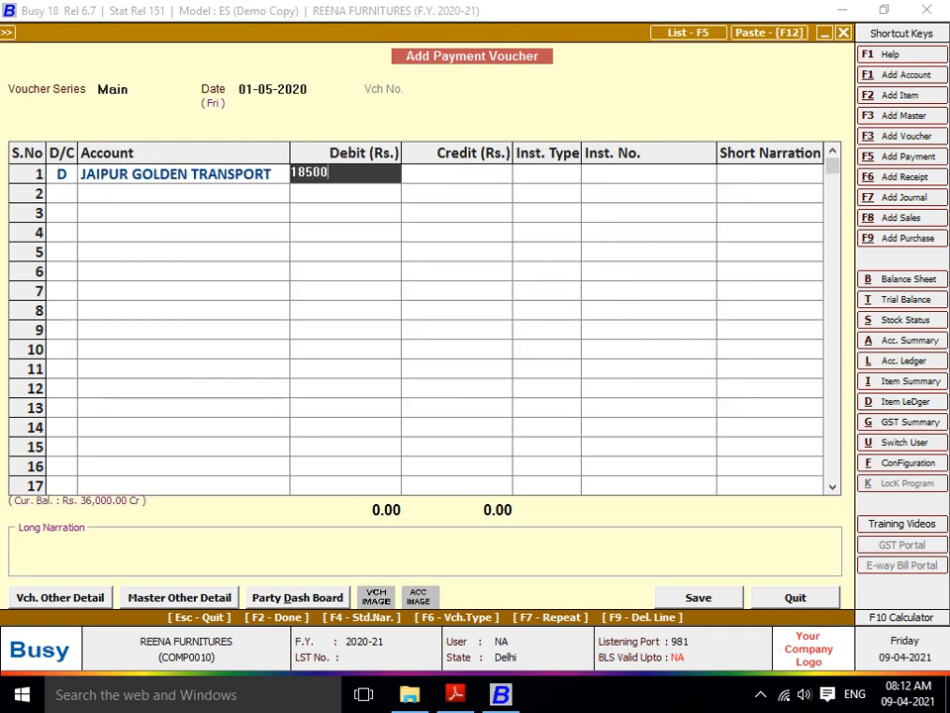
key("Return")
key("Return")
type("d")
key("Return")
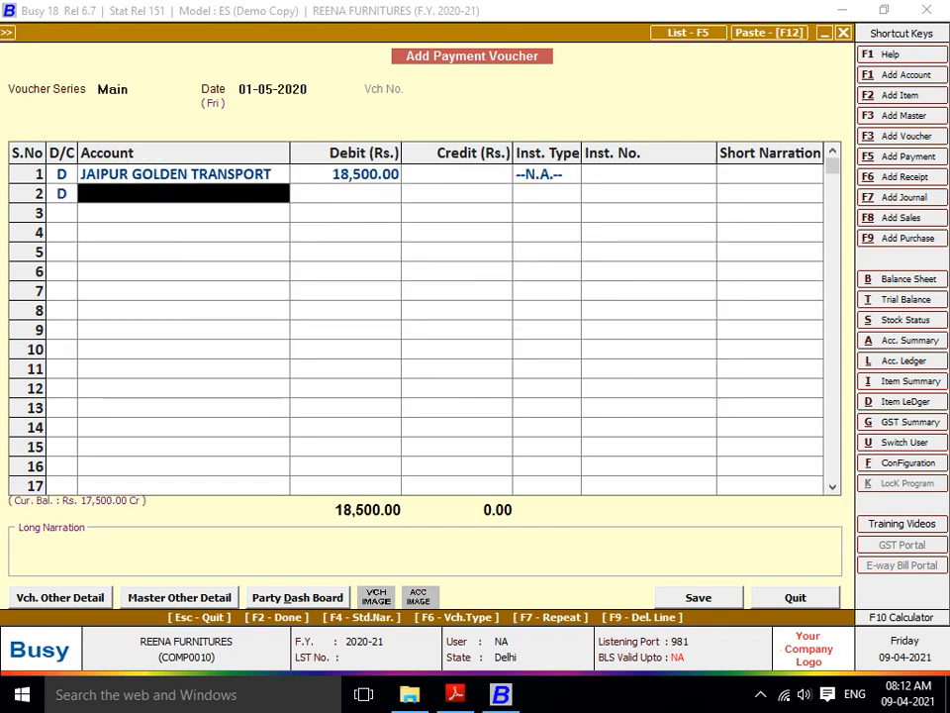
type("NT")
key("Return")
type("19500")
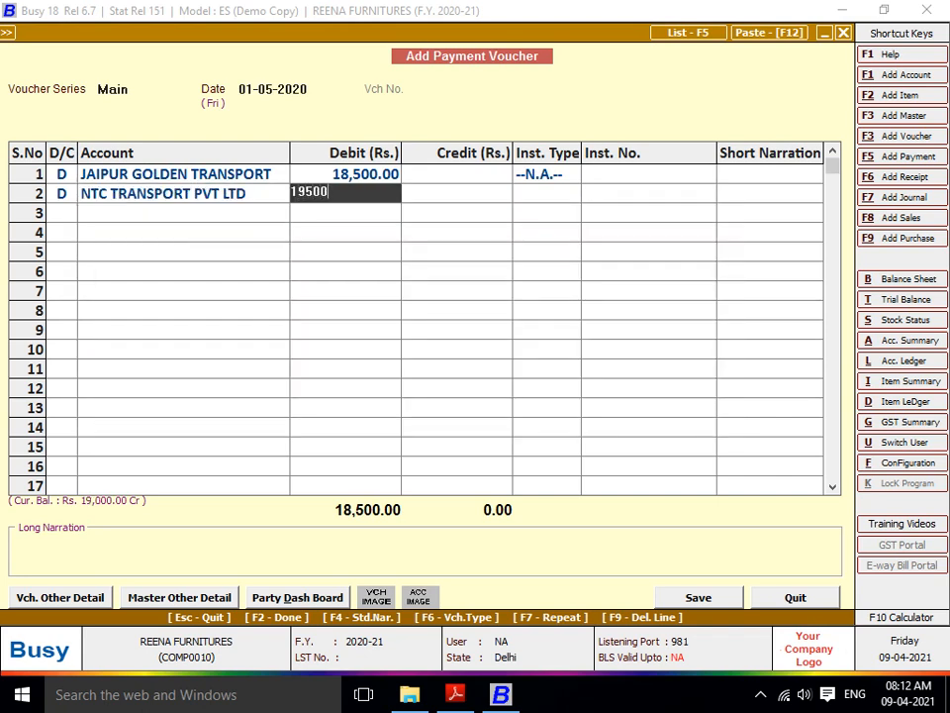
key("Return")
key("Return")
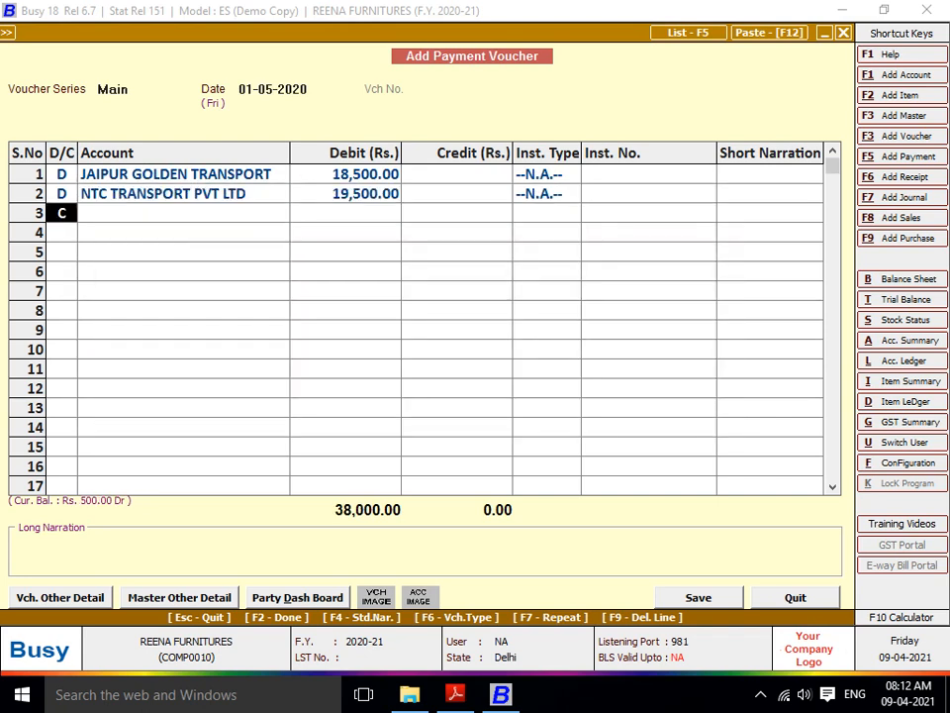
type("d")
key("Return")
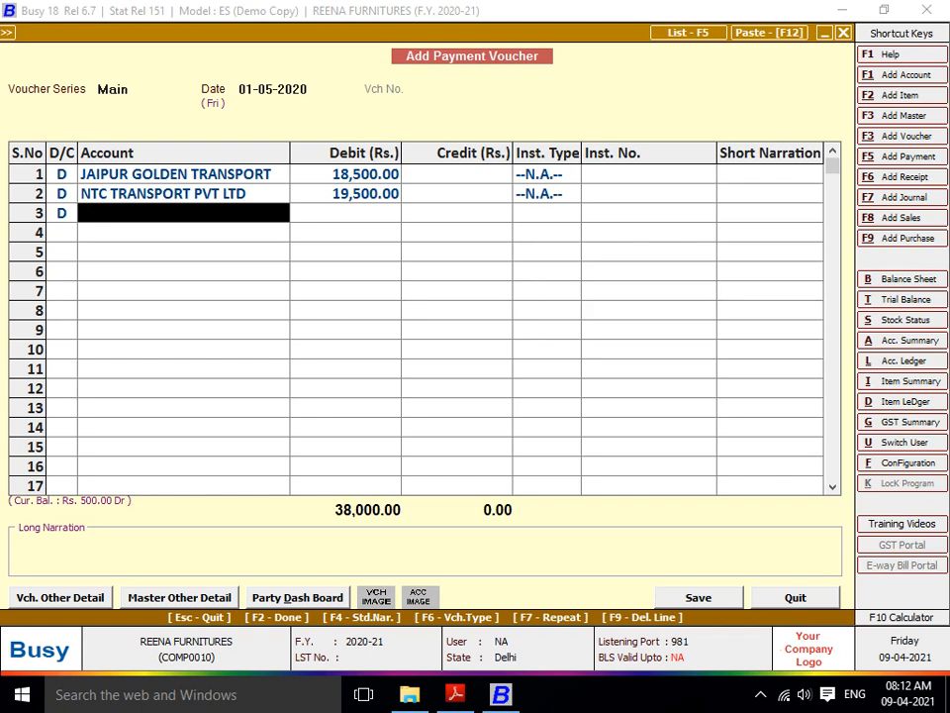
- Debit BALA JI TRANSPORT 10,500, correcting the mistyped 15,800
type("ch")
key("BackSpace")
key("BackSpace")
type("BALA")
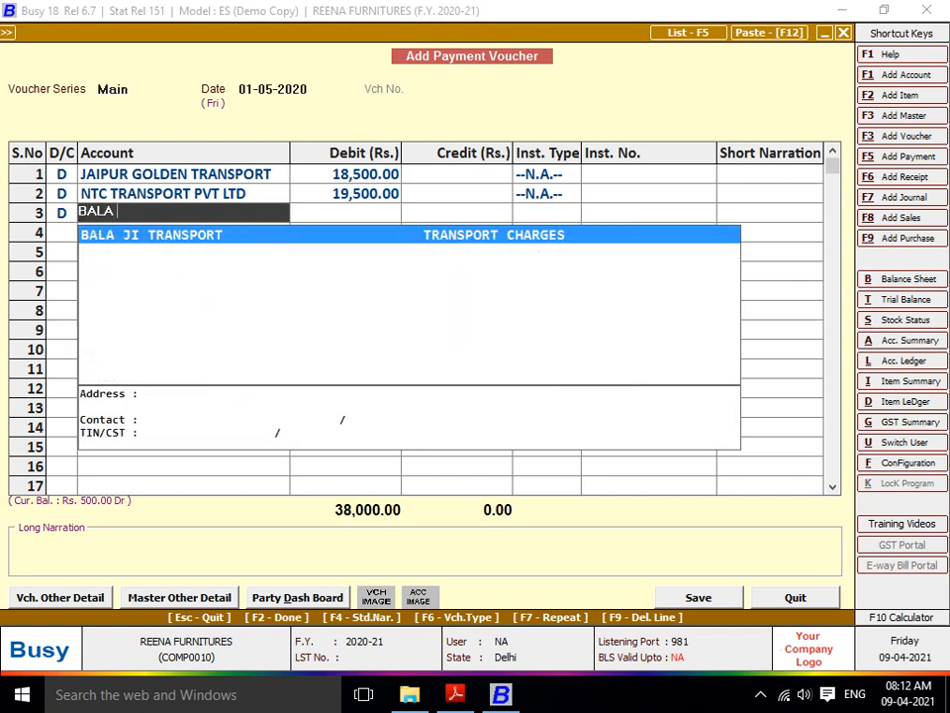
key("Return")
type("15800")
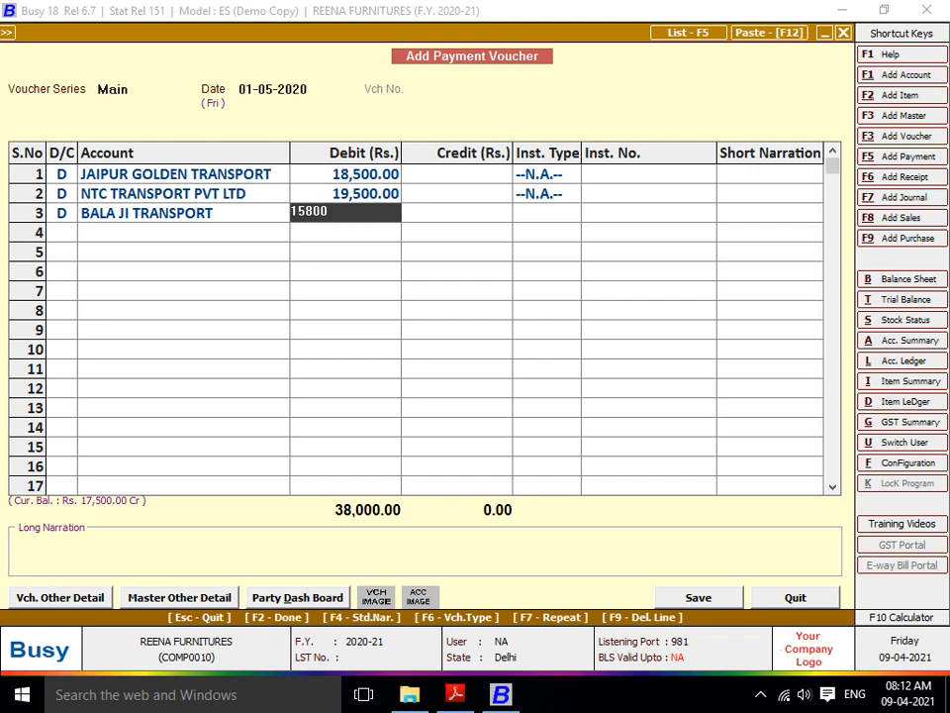
key("Return")
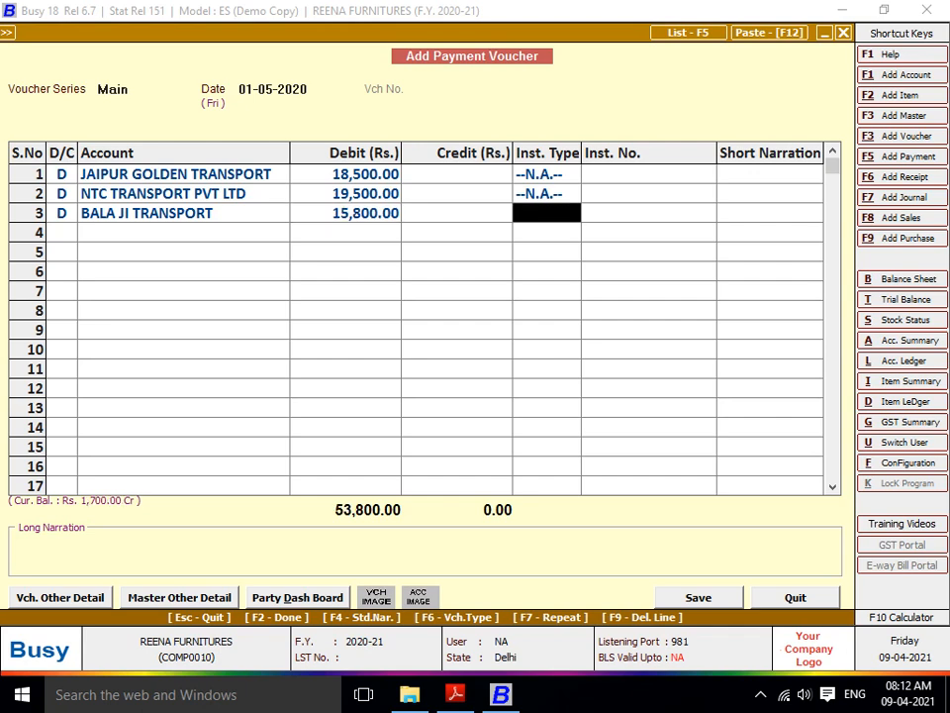
key("Left")
type("10500")
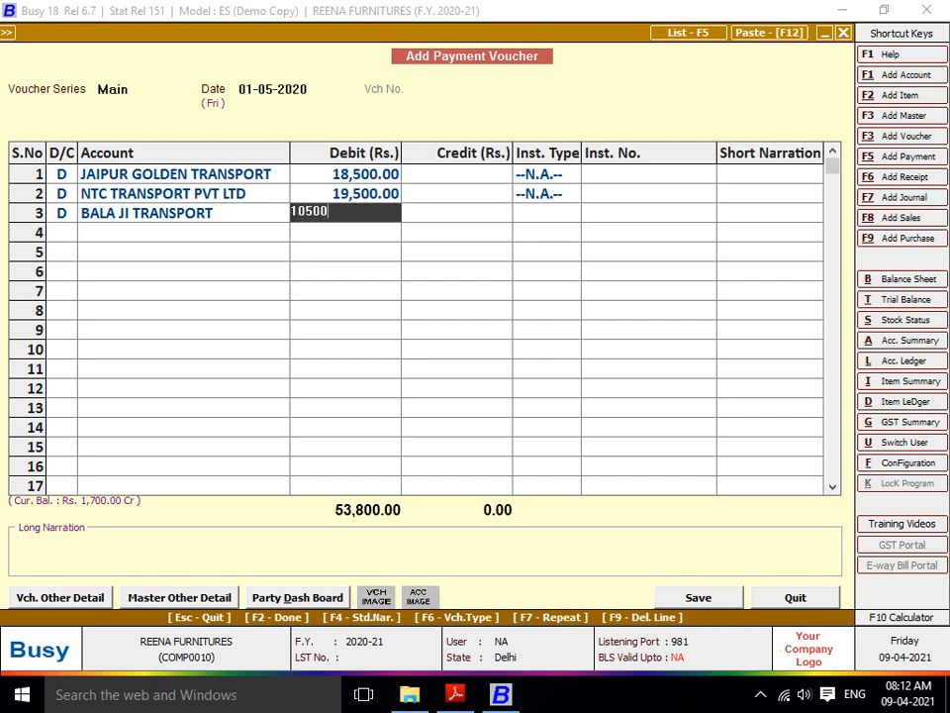
key("Return")
key("Return")
- Credit Cash 48,500 and save the voucher despite the negative cash warning
key("Return")
key("Return")
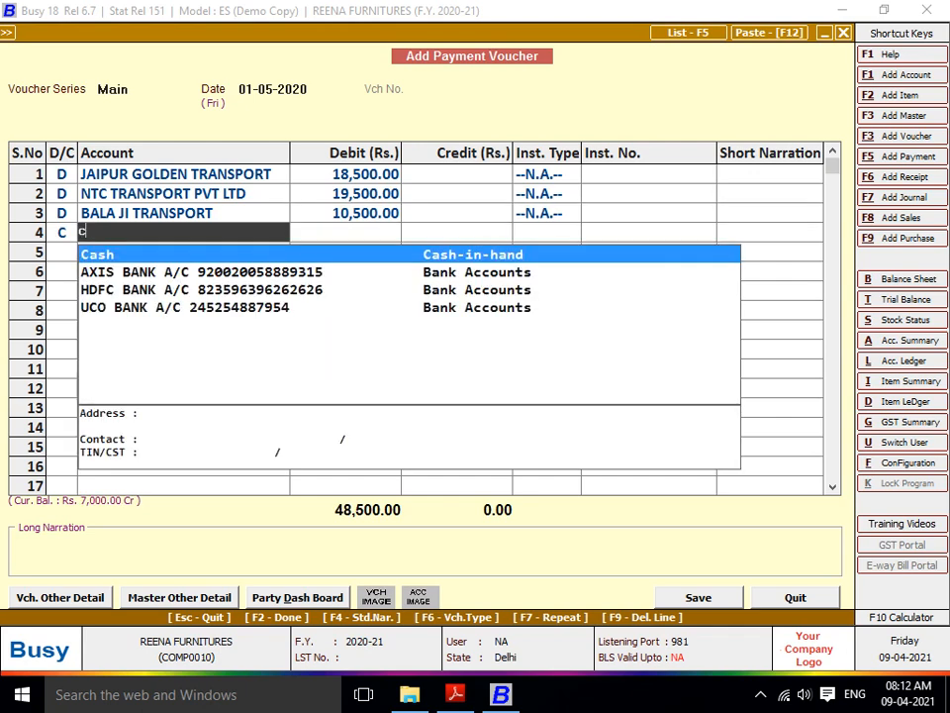
key("Return")
key("Return")
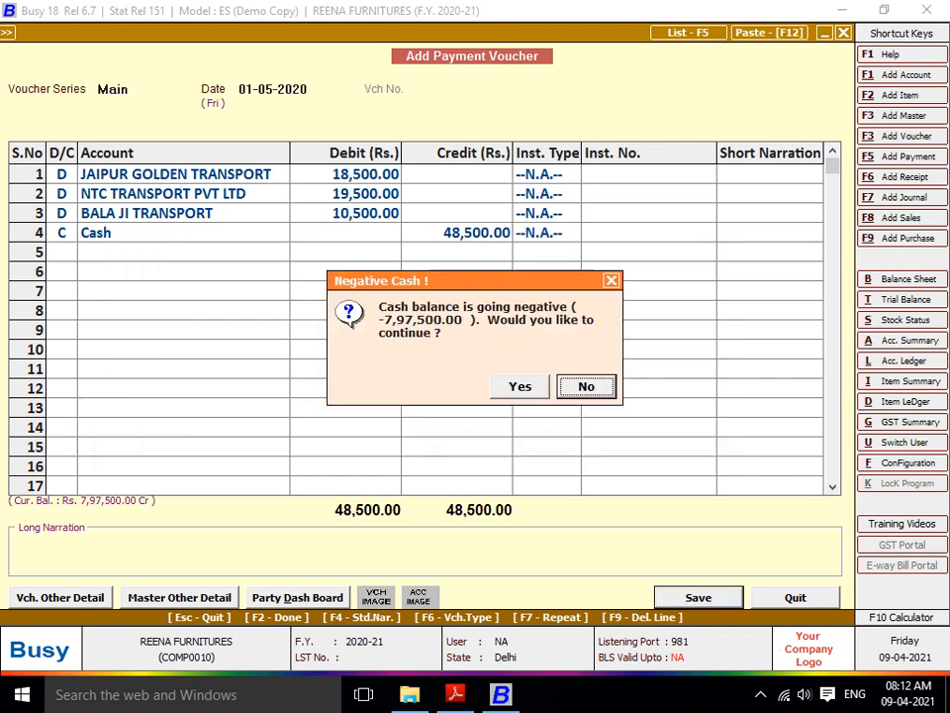
key("Left")
key("Return")
key("Escape")
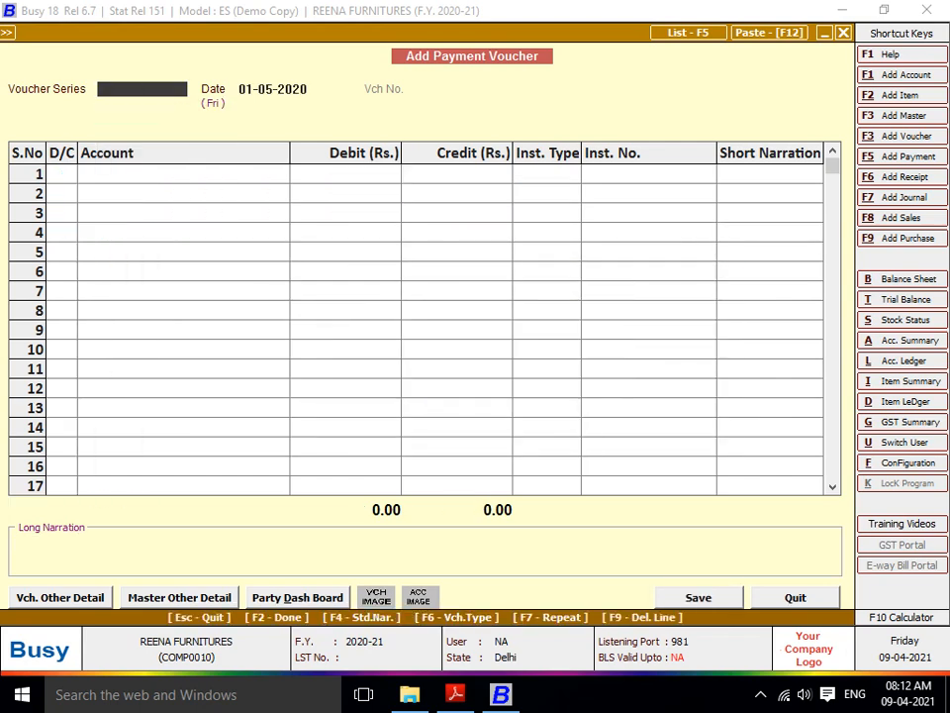
key("Escape")
key("Escape")
- Drill into TRANSPORT CHARGES on the 01-05-2020 balance sheet, selecting NTC TRANSPORT PVT LTD
key("alt+b")
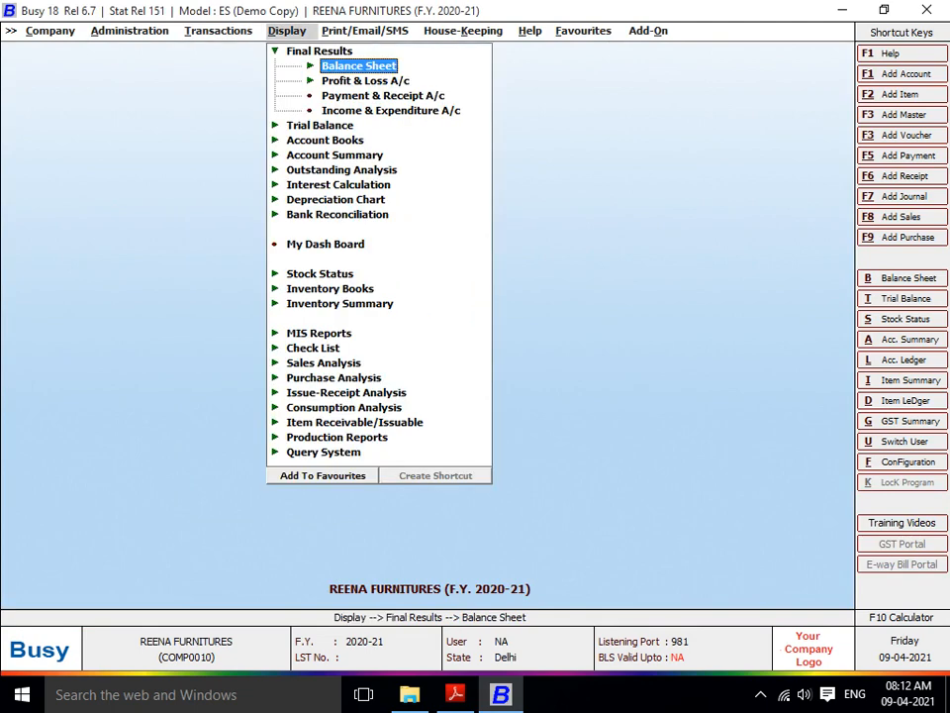
key("Return")
key("Return")
key("F2")
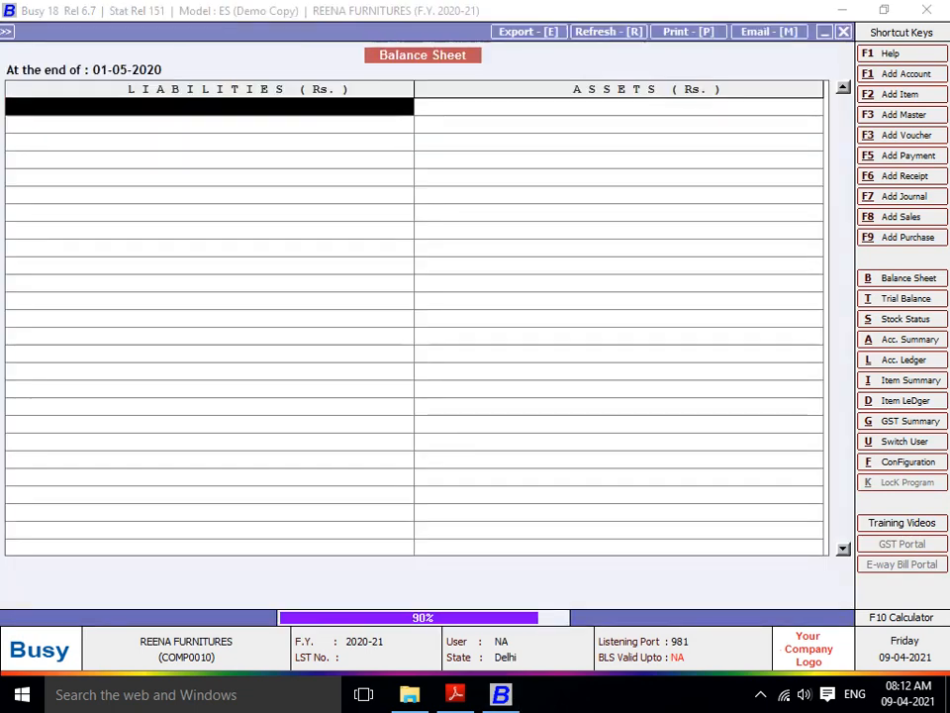
key("Down")
key("Down")
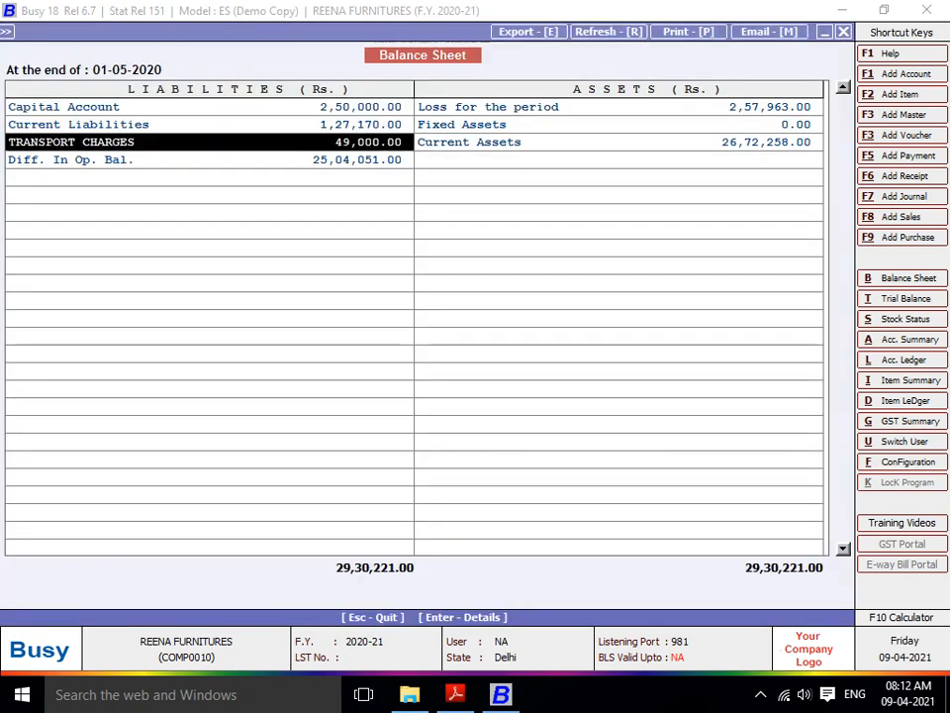
key("Return")
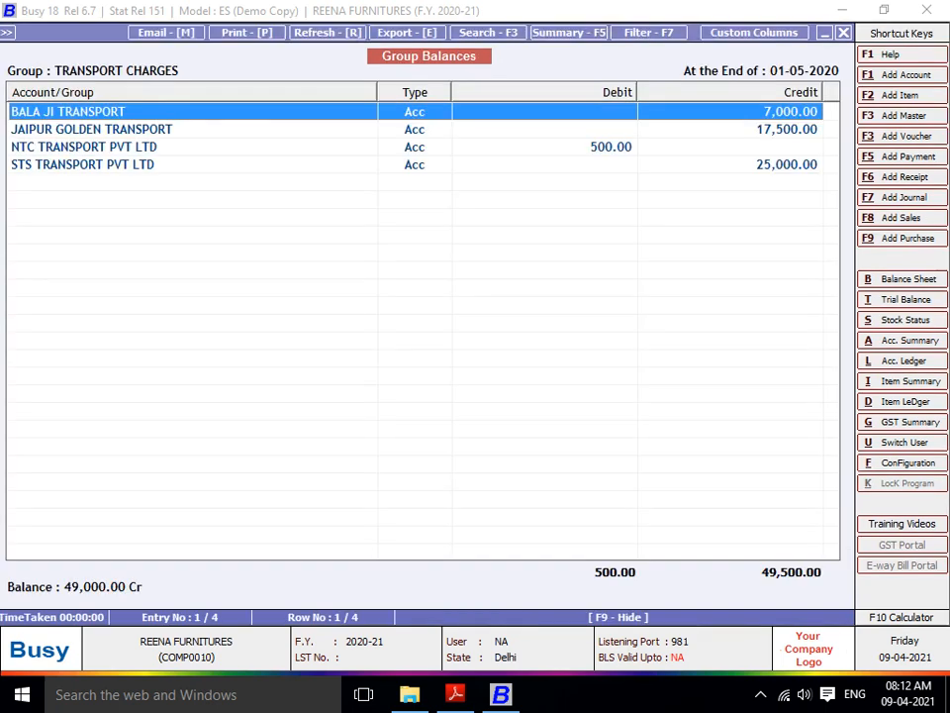
key("Down")
key("Down")
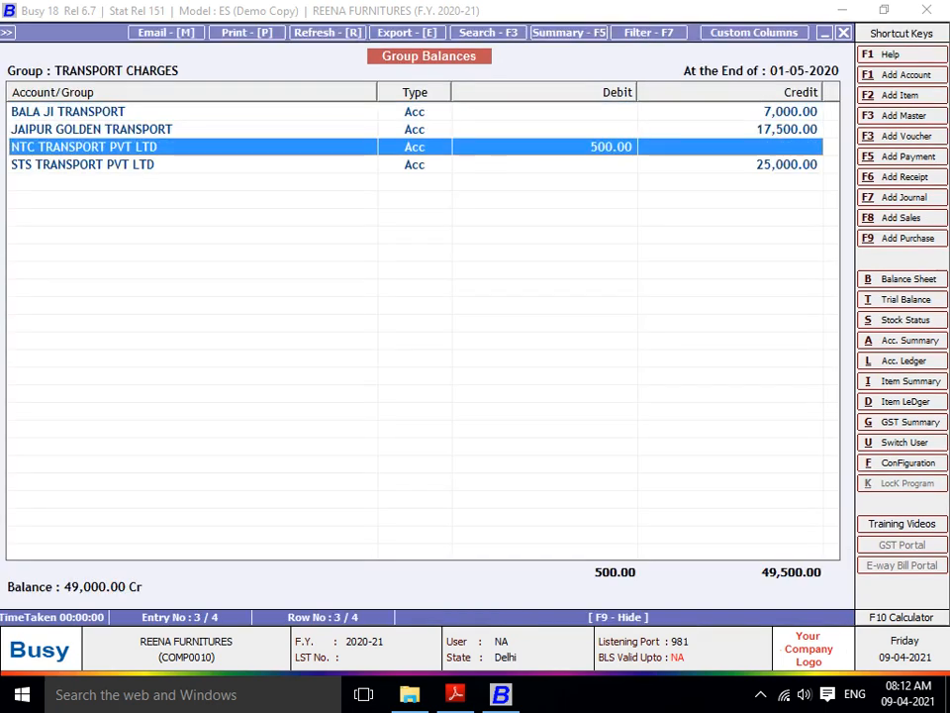
- Open NTC TRANSPORT PVT LTD's account ledger and review the 19,500 cash payment entry
key("alt+l")
type("NTC")
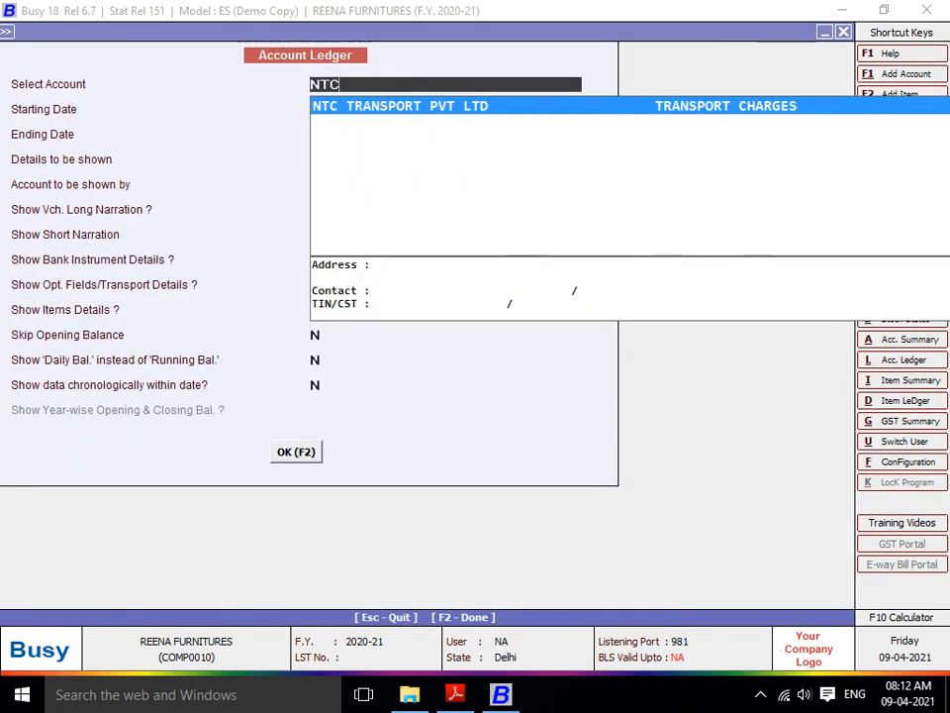
key("Return")
key("F2")
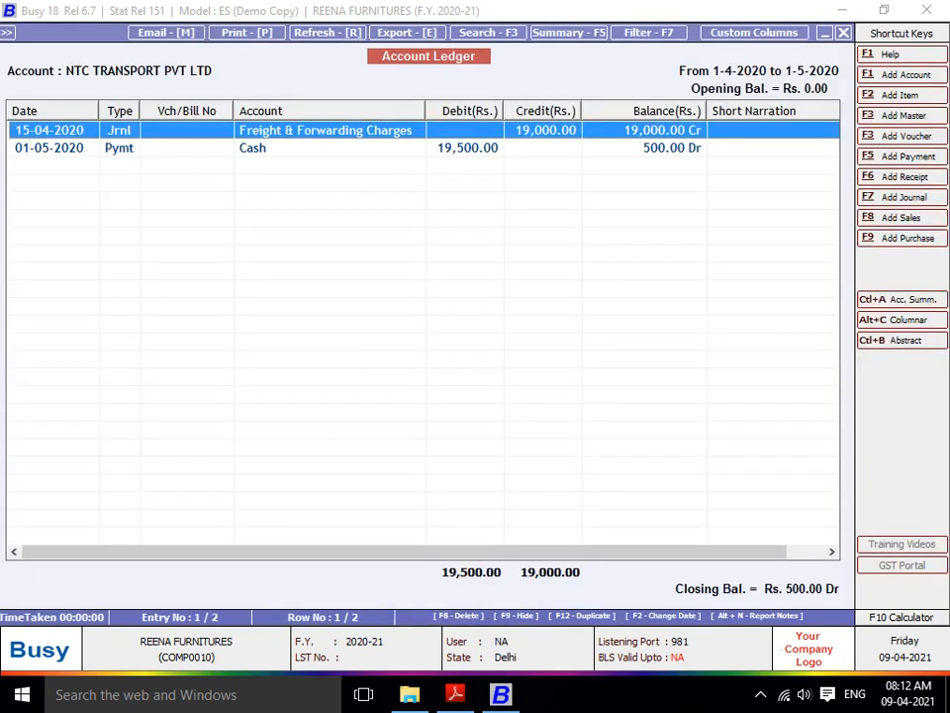
key("Down")
key("Up")
key("Down")
key("Up")
key("Down")
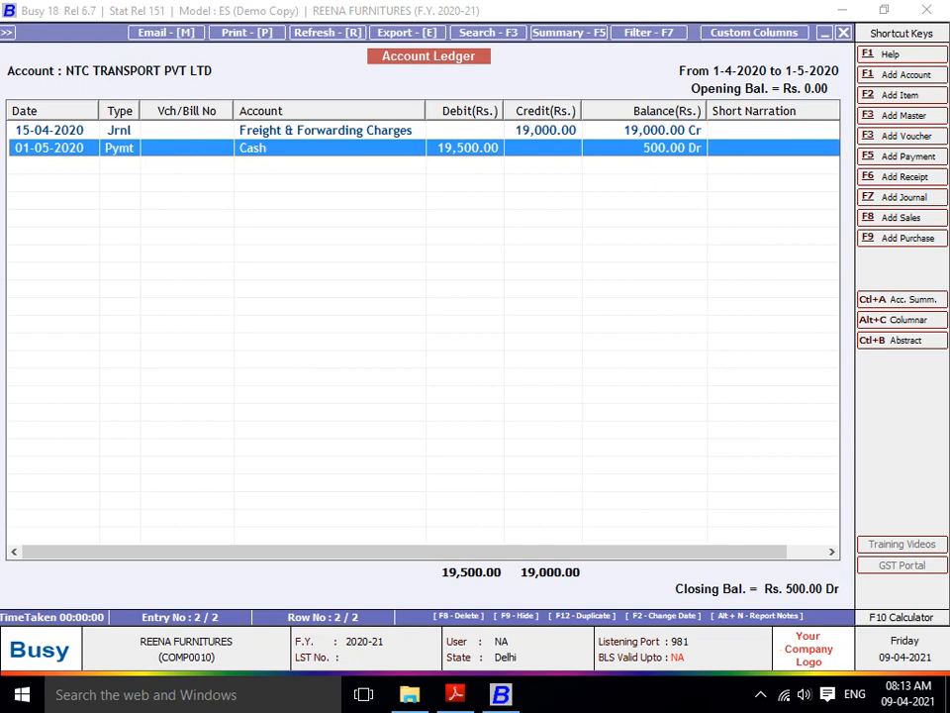
- Review JAIPUR GOLDEN TRANSPORT's ledger: 36,000 journal credit, 18,500 cash payment, 17,500 Cr balance
key("Escape")
type("JAI")
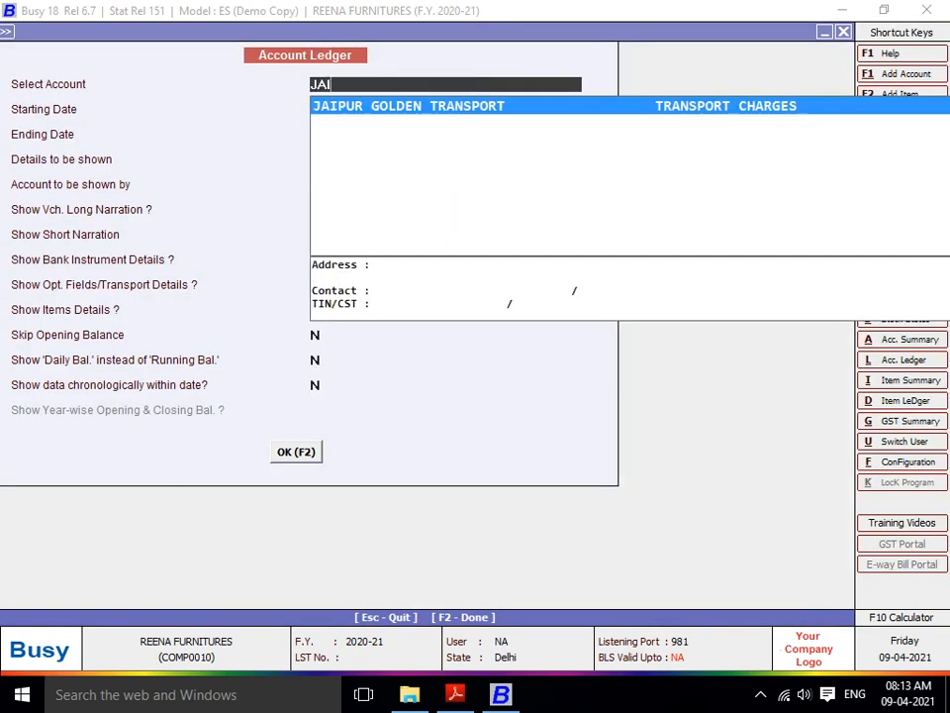
key("Return")
key("F2")
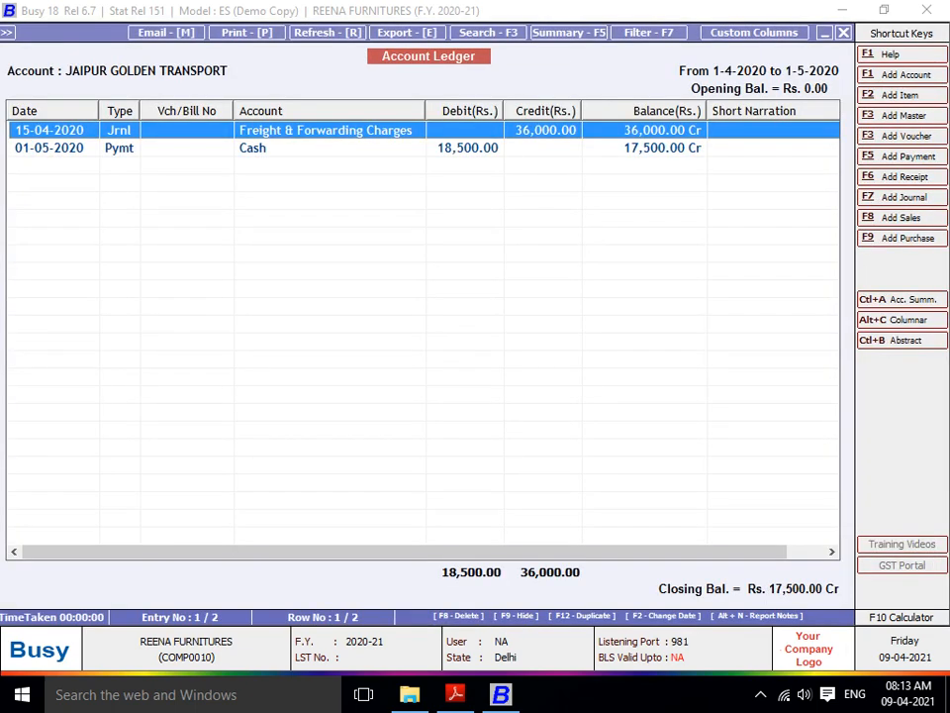
key("Down")
key("Up")
key("Down")
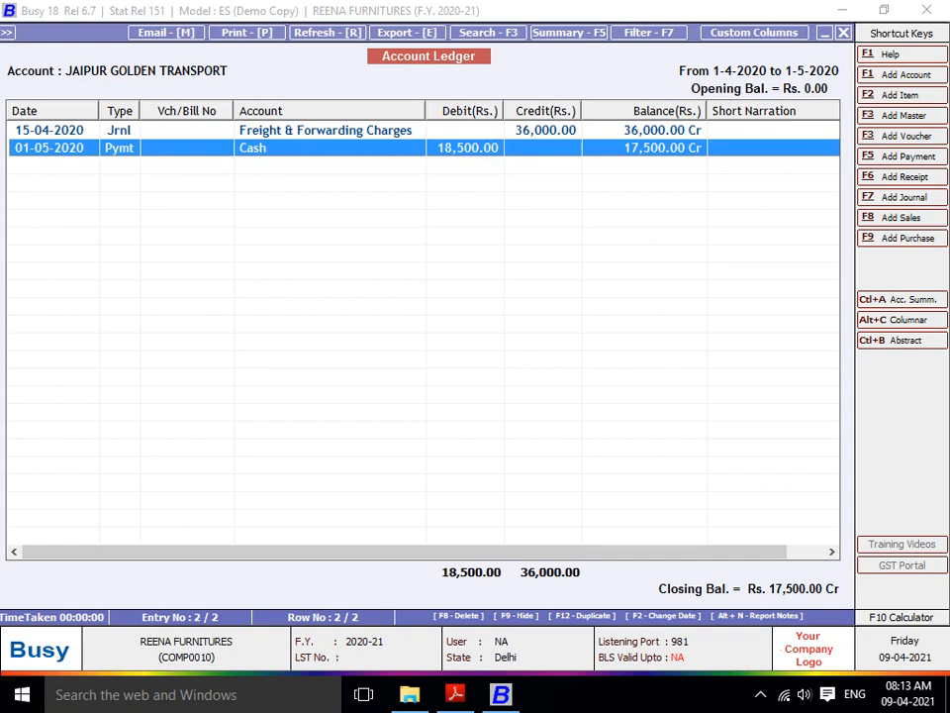
key("Escape")
key("Escape")
key("Escape")
key("Escape")
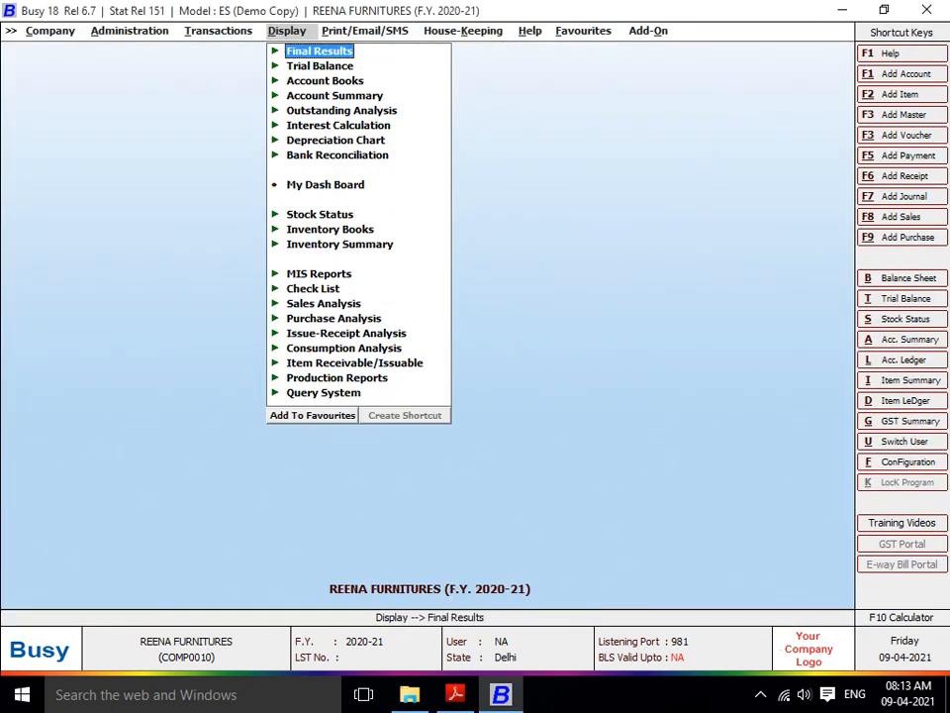
- Start a new journal voucher dated 18-04-2020
key("Left")
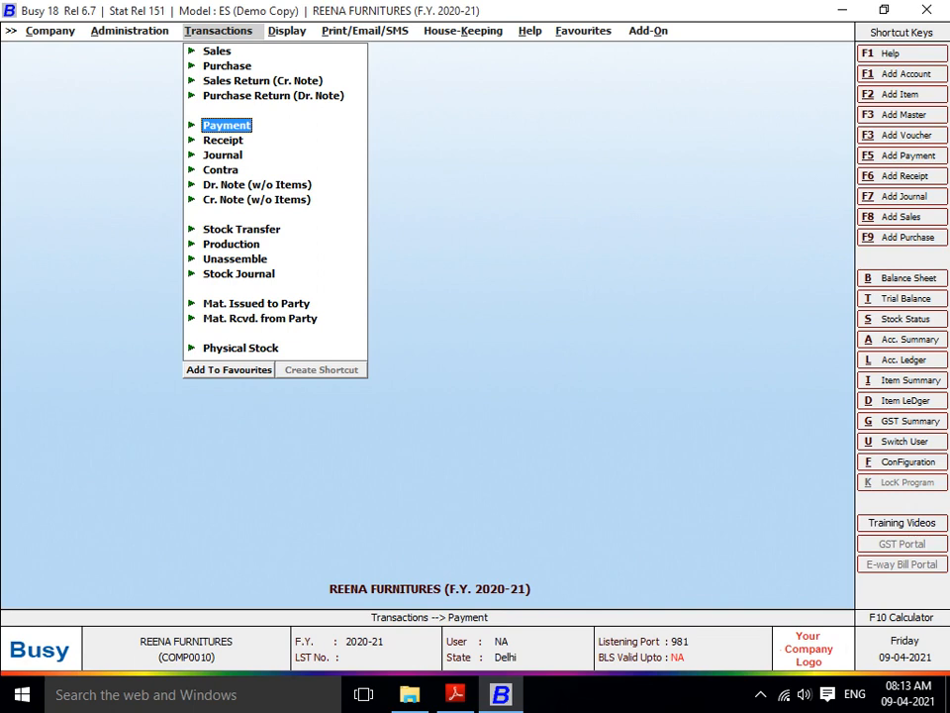
key("Down")
key("Down")
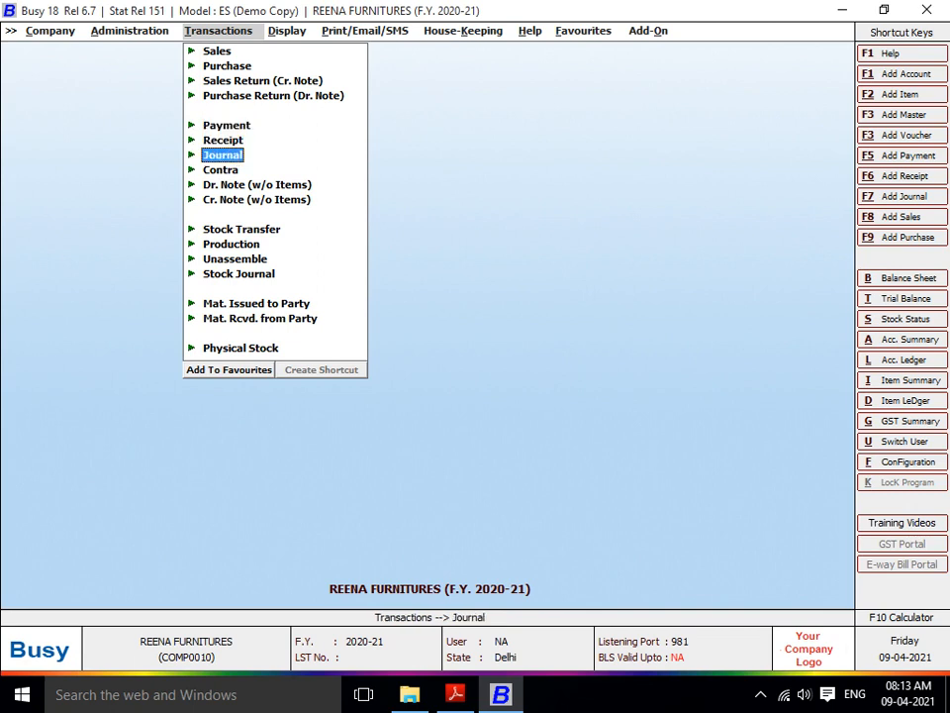
key("Return")
key("Return")
key("Return")
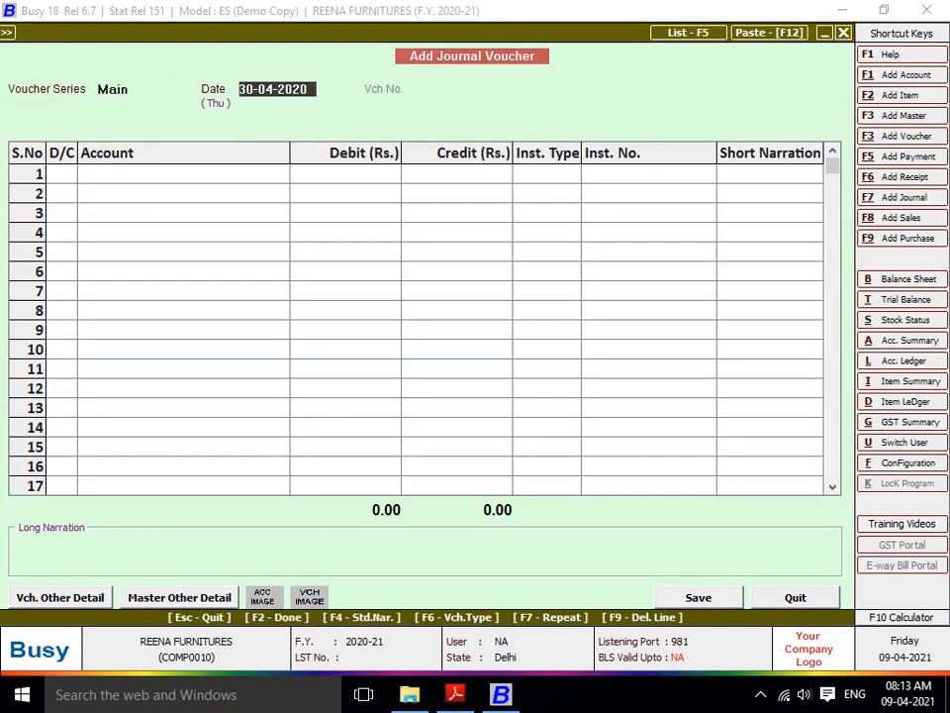
type("18")
key("Return")
key("Return")
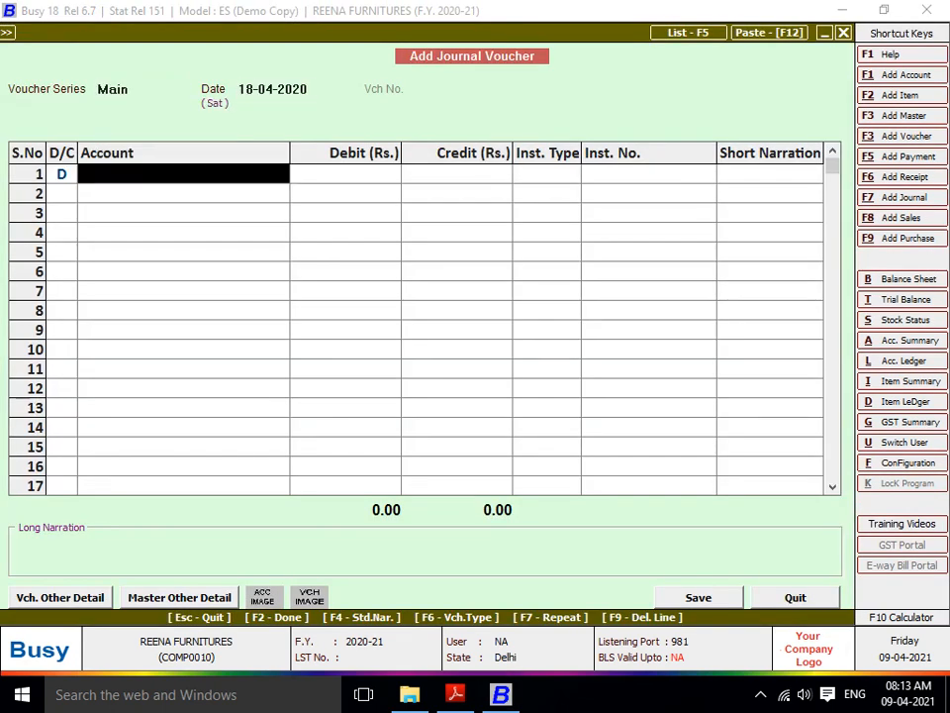
- Make line 1 a credit and bring up a blank new-account form for it
key("Down")
key("Up")
key("Left")
type("C")
key("Return")
key("F3")
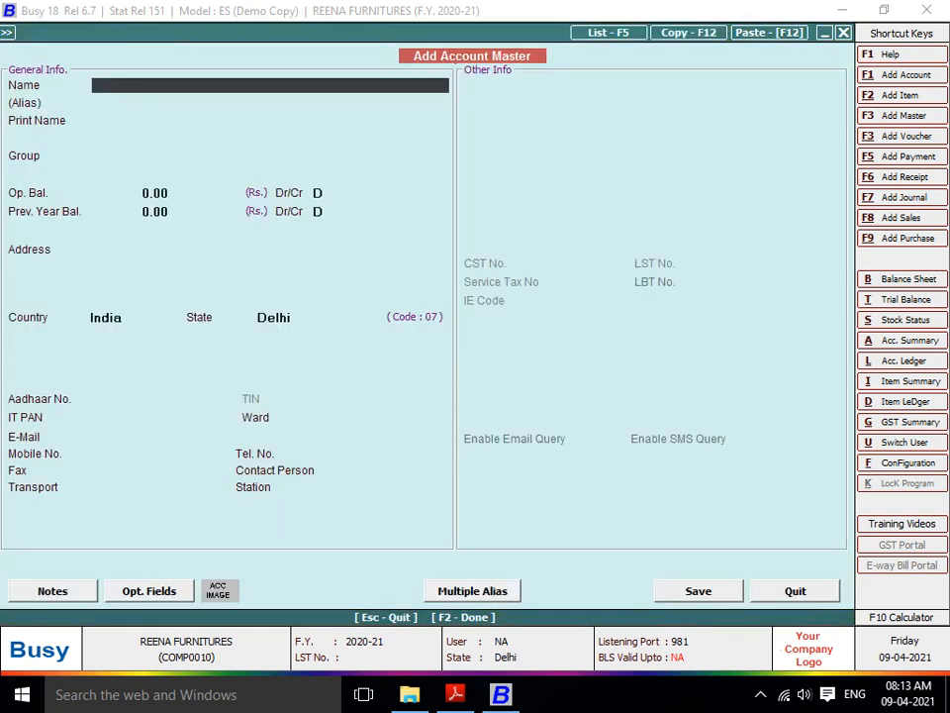
key("Return")
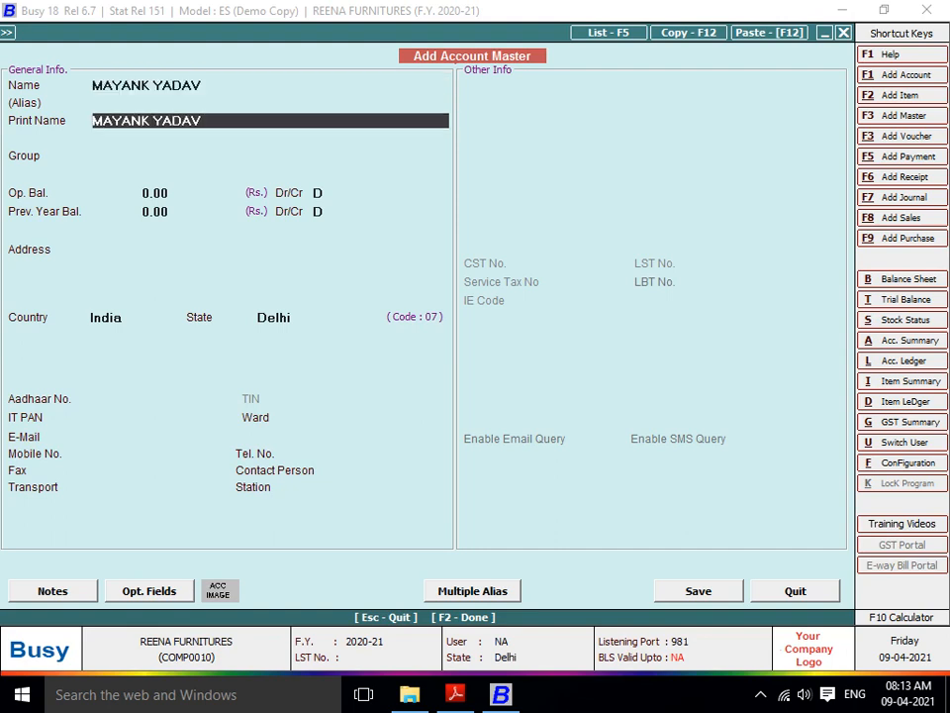
key("Return")
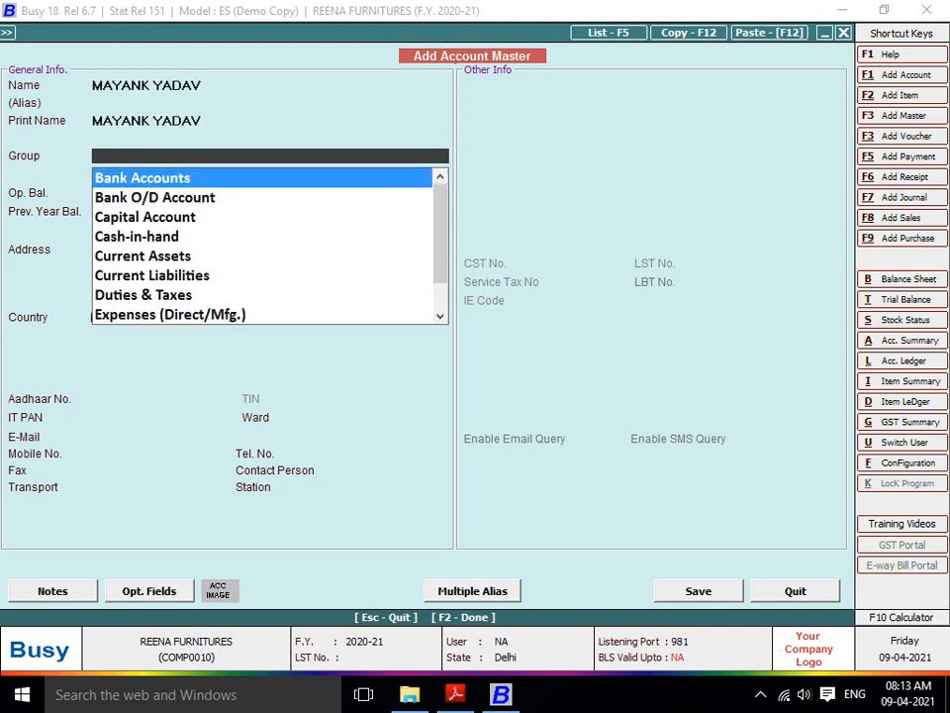
key("F3")
type("COMISSON")
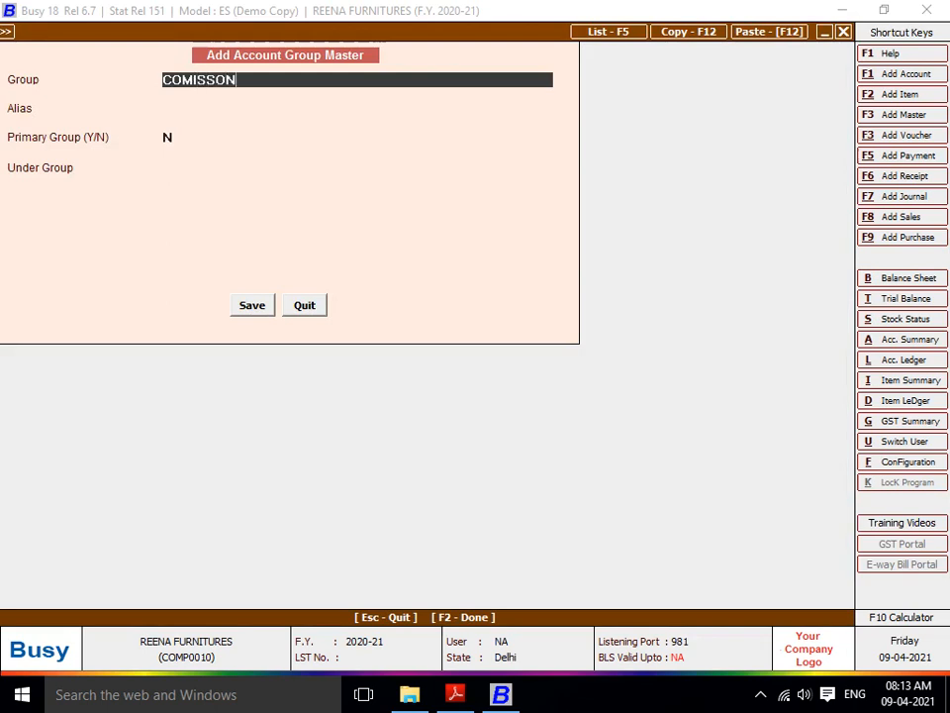
key("BackSpace")
key("BackSpace")
key("BackSpace")
key("BackSpace")
type("SSION AGENT")
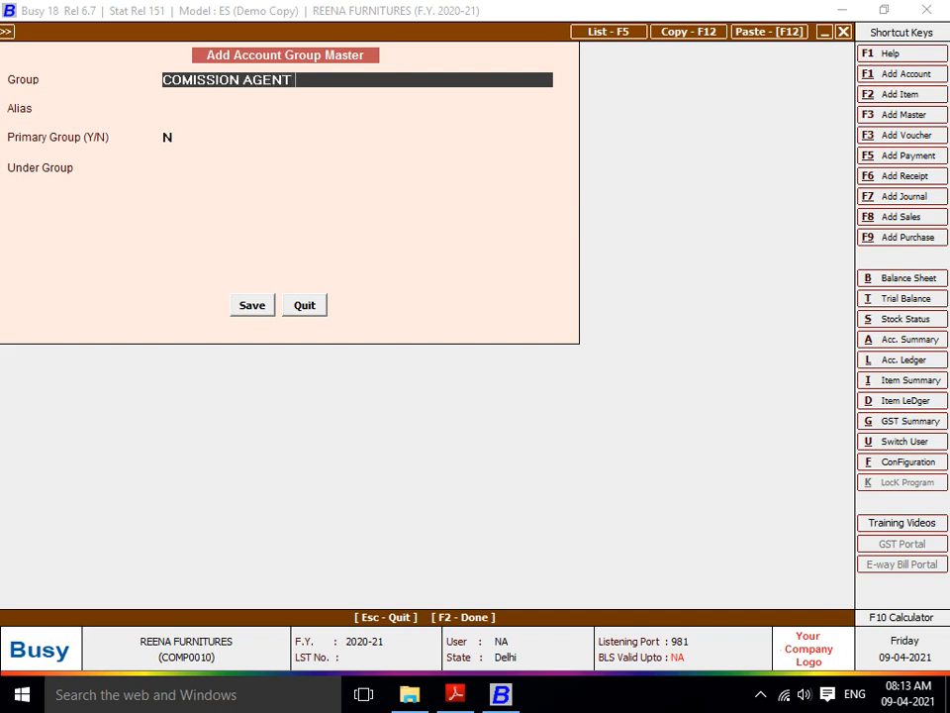
key("Return")
type("Y")
key("Return")
key("Return")
key("Return")
key("Return")
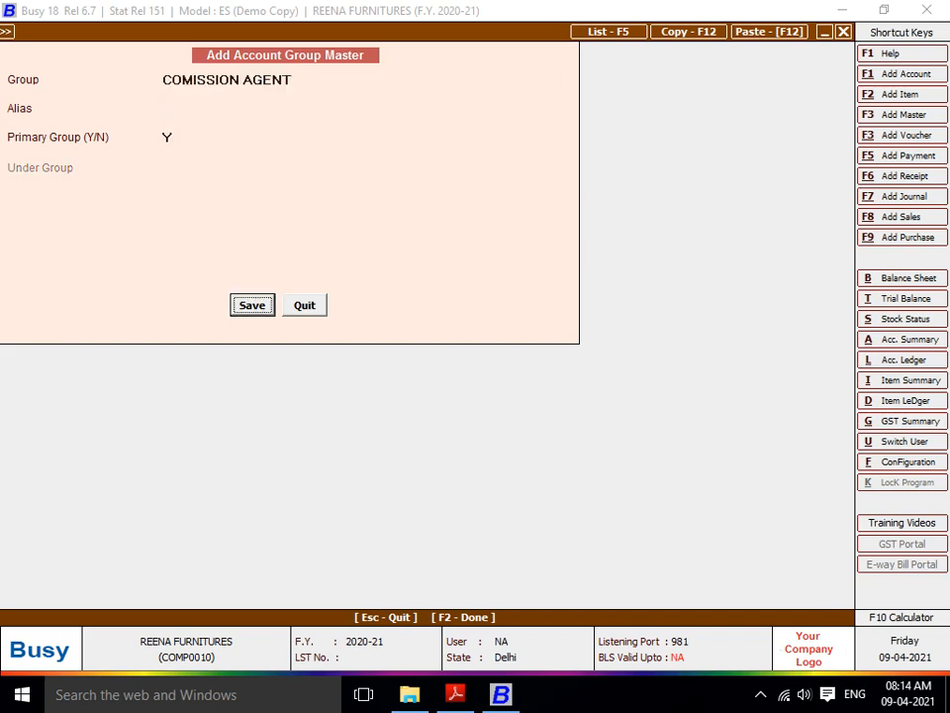
key("Up")
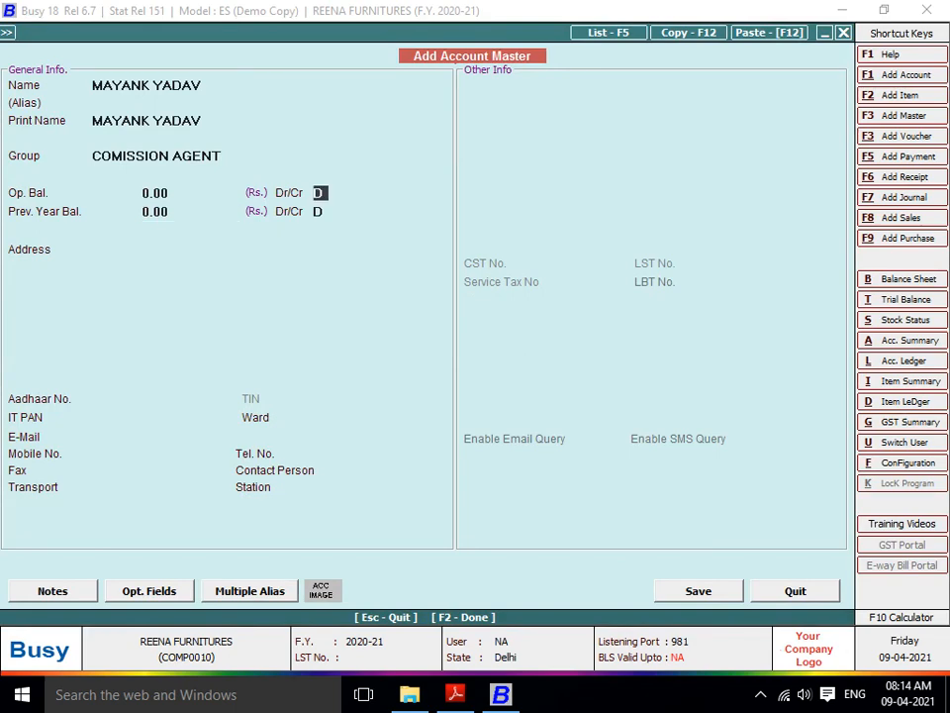
type("C")
key("Return")
key("Return")
type("C")
key("Return")
key("Return")
key("F2")
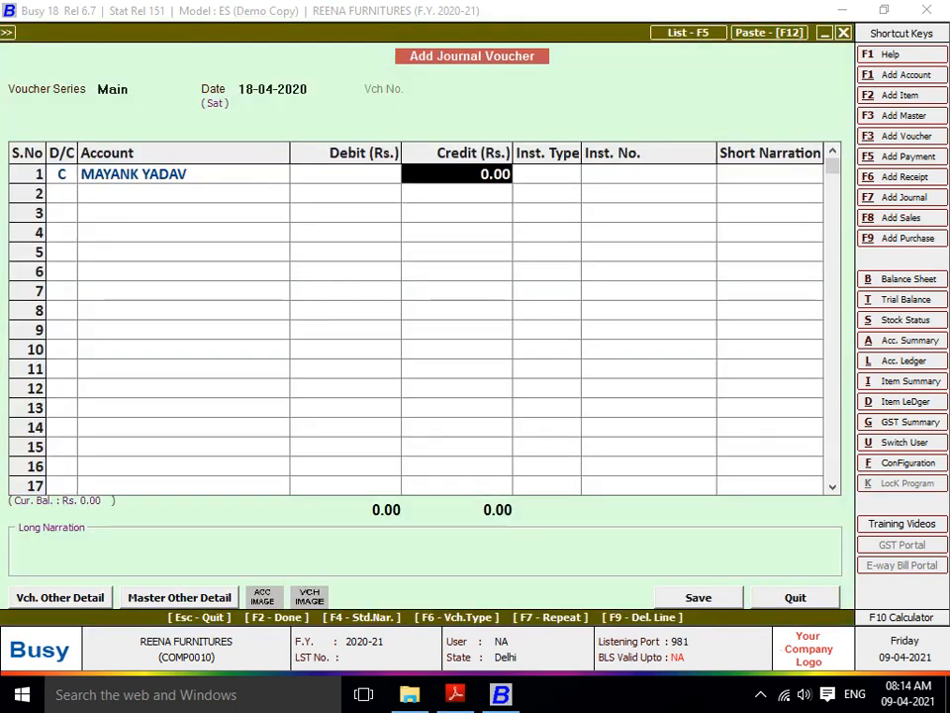
type("18500")
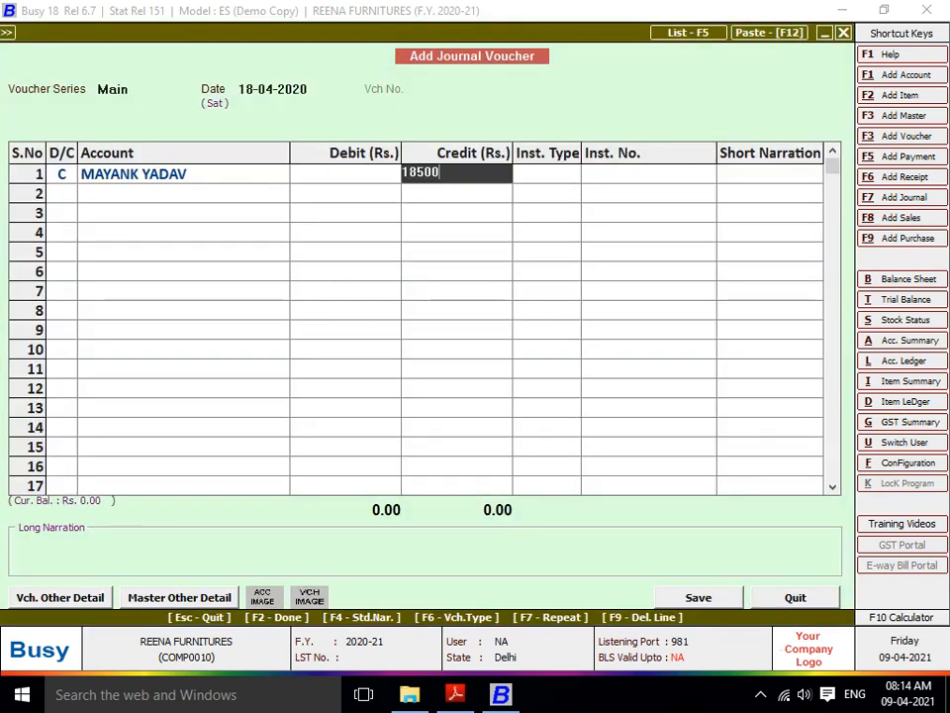
key("BackSpace")
key("BackSpace")
key("BackSpace")
key("BackSpace")
type("115")
key("BackSpace")
key("BackSpace")
type("500")
key("Return")
key("Return")
key("Return")
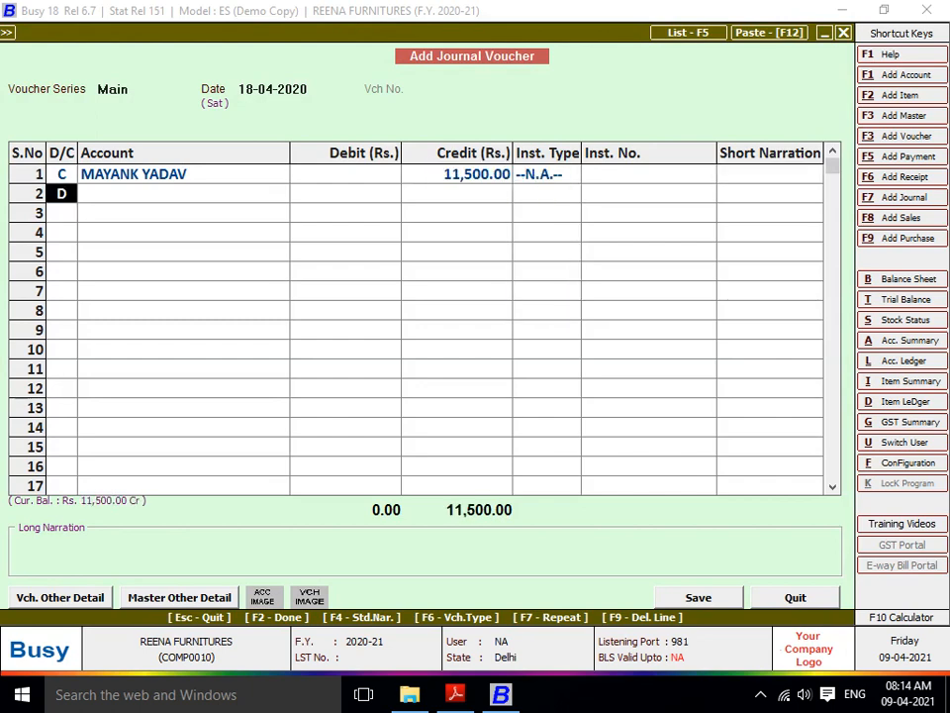
type("C")
key("Return")
key("alt+F1")
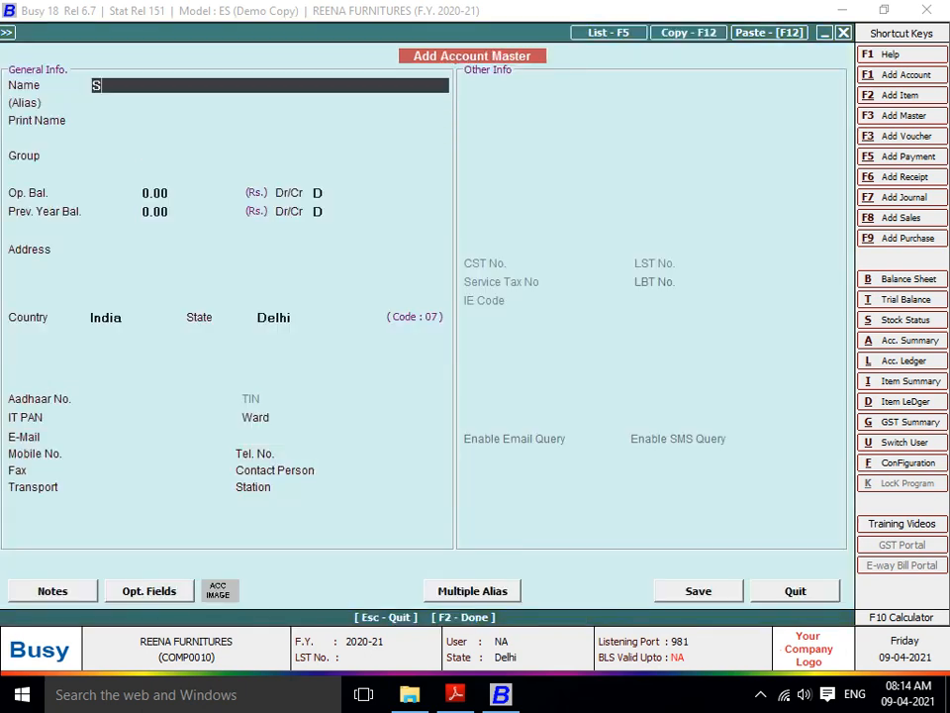
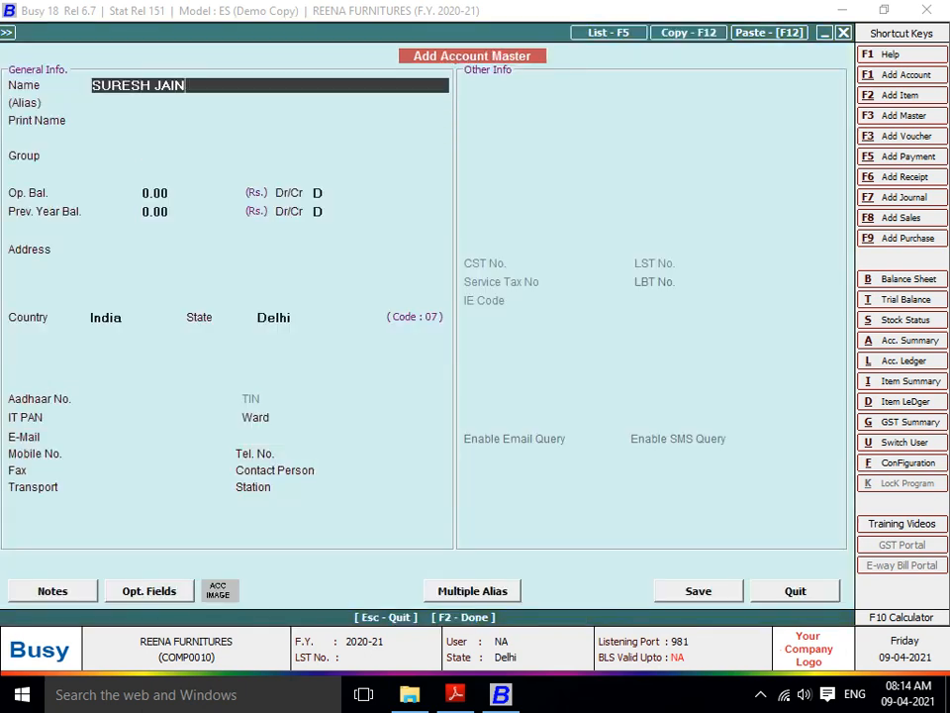
key("Return")
key("Return")
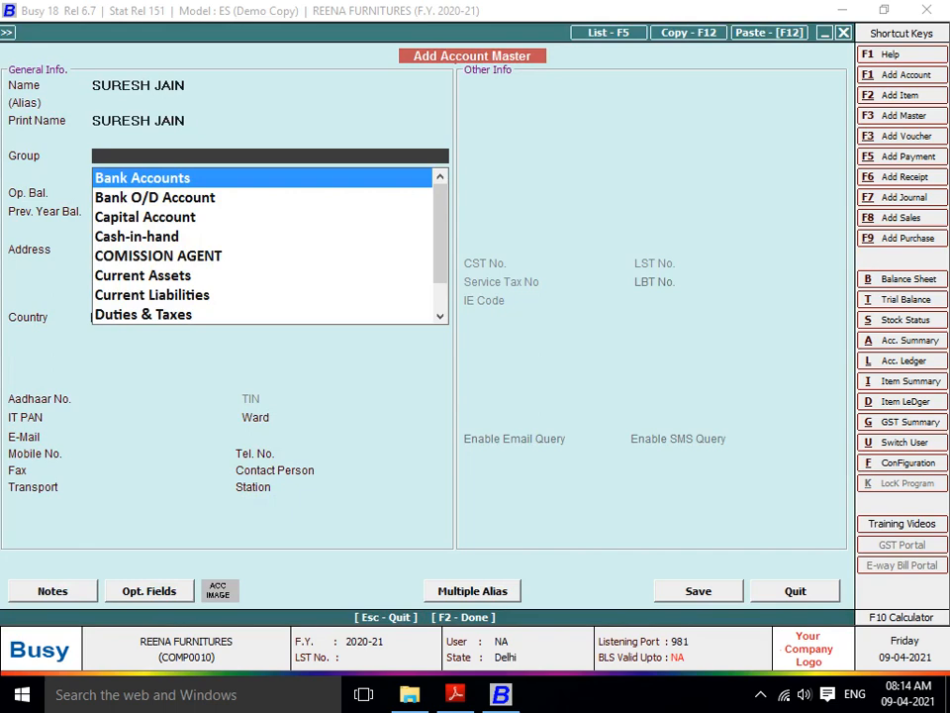
type("COMI")
key("Return")
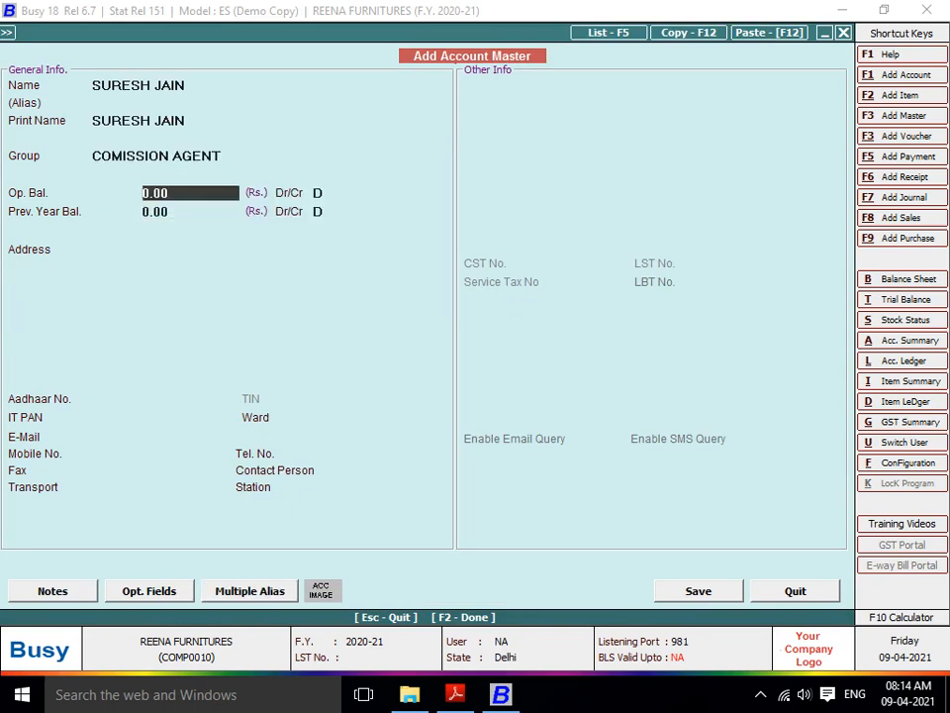
key("Return")
key("Return")
key("Return")
key("Up")
key("Up")
type("C")
key("Return")
key("Return")
type("C")
key("Return")
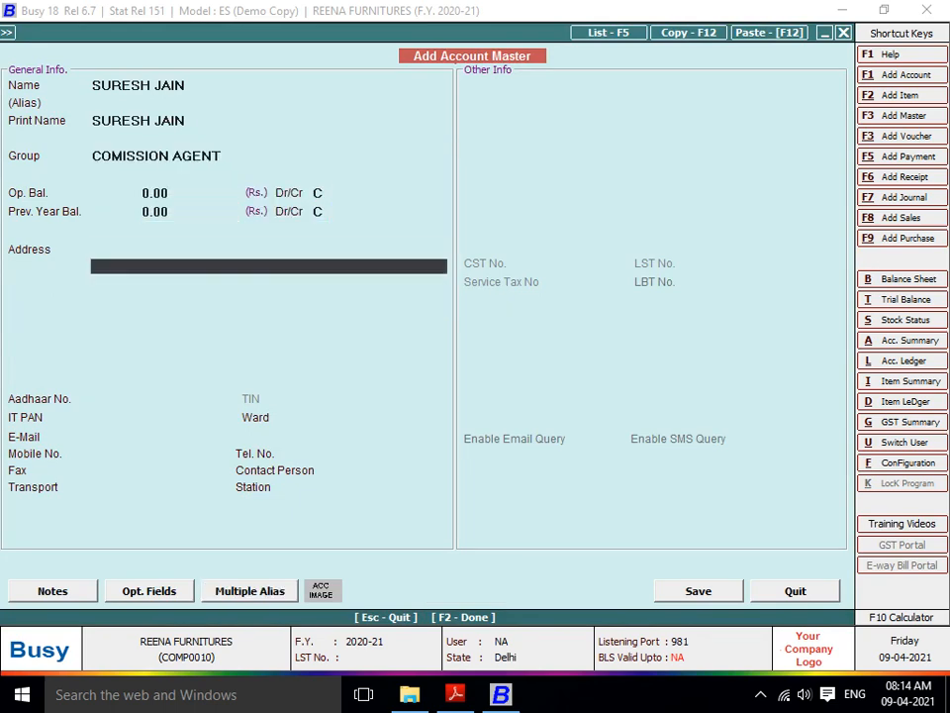
key("F2")
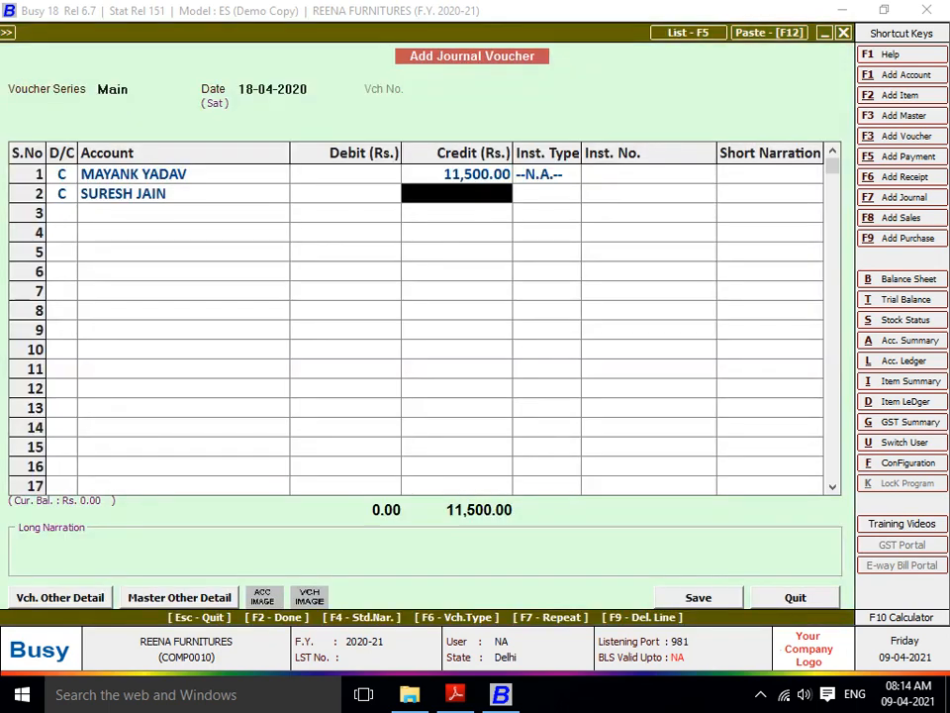
type("13500")
key("Return")
key("Return")
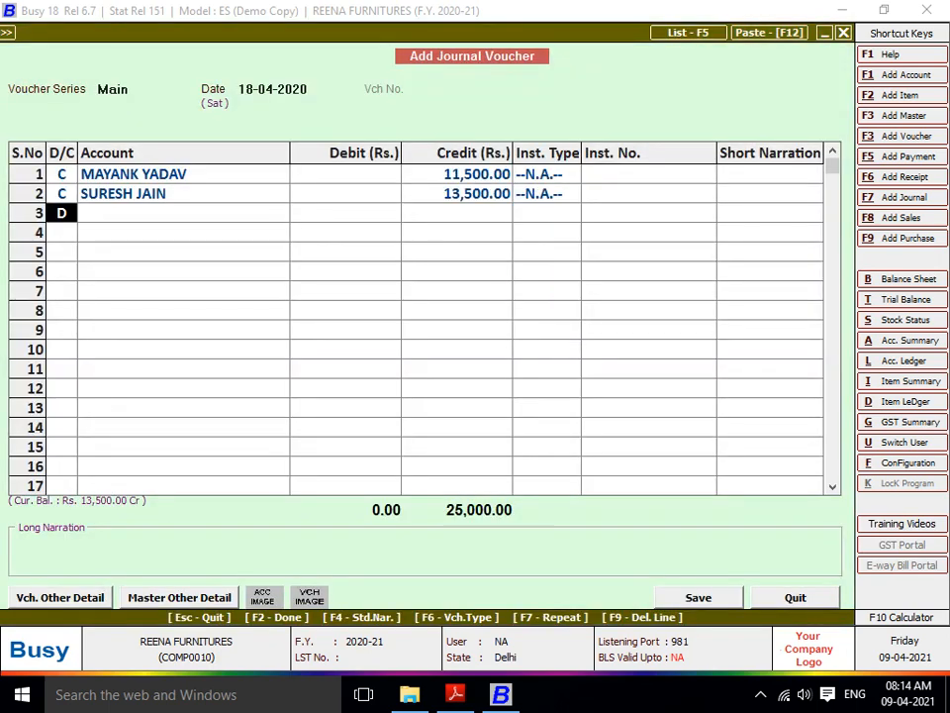
type("C")
key("Return")
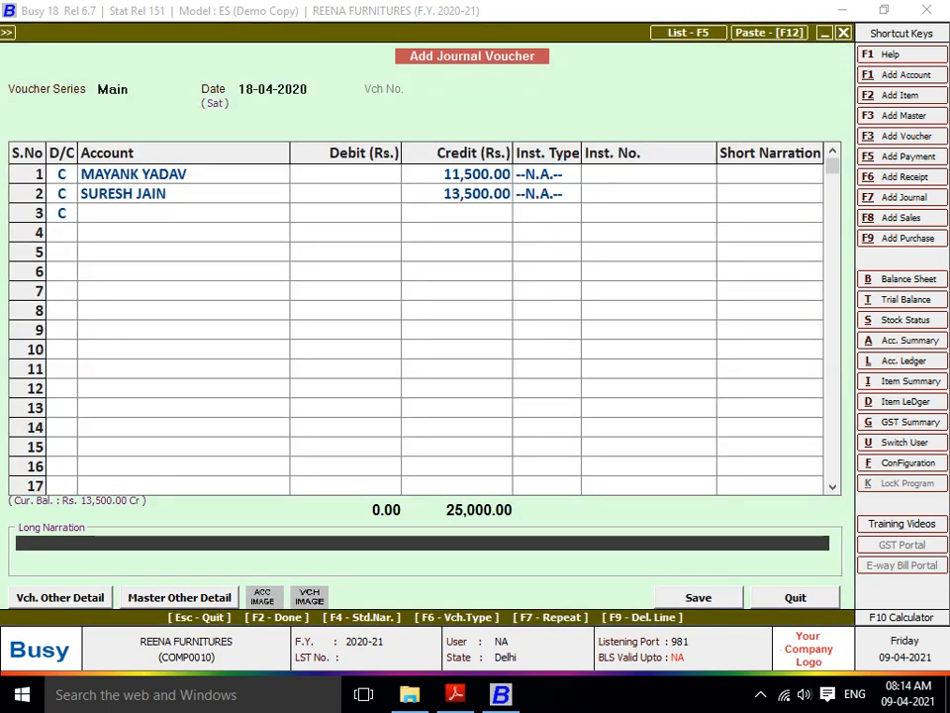
key("alt+f1")
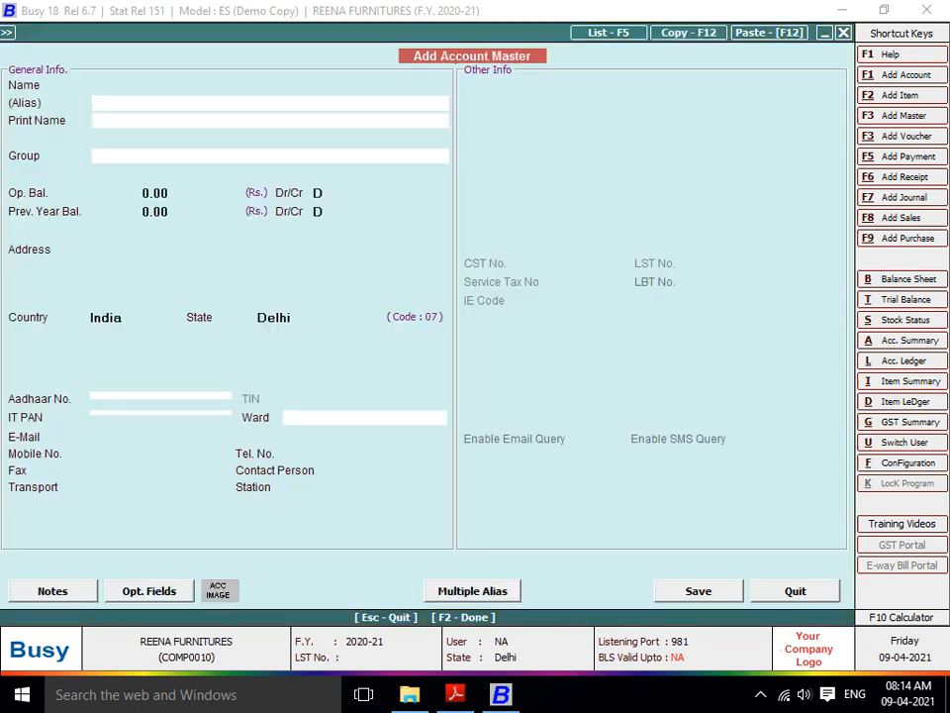
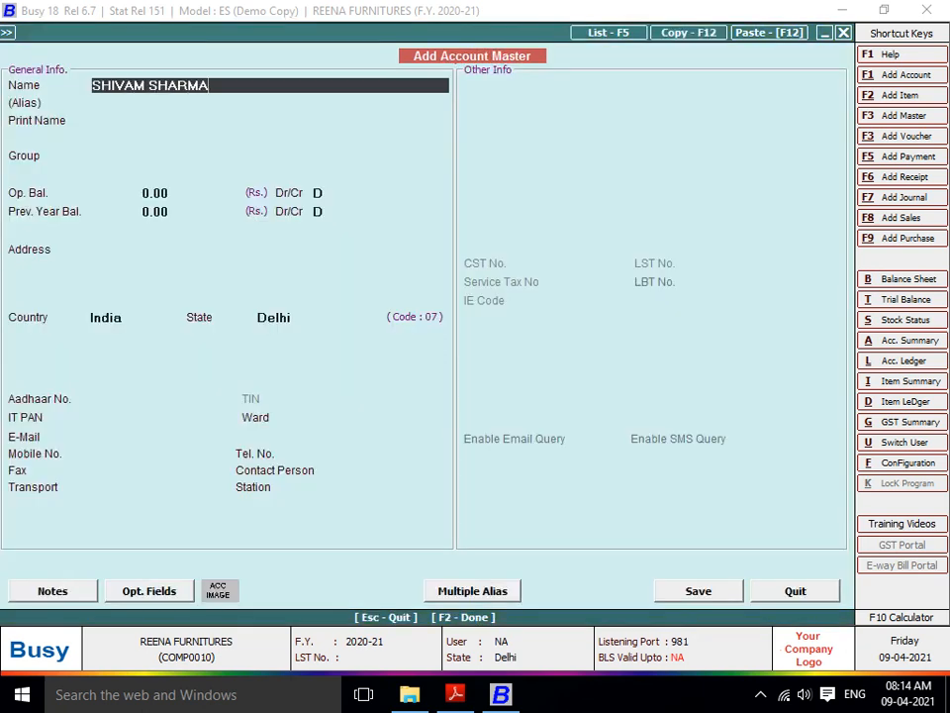
key("Return")
key("Return")
type("COMI")
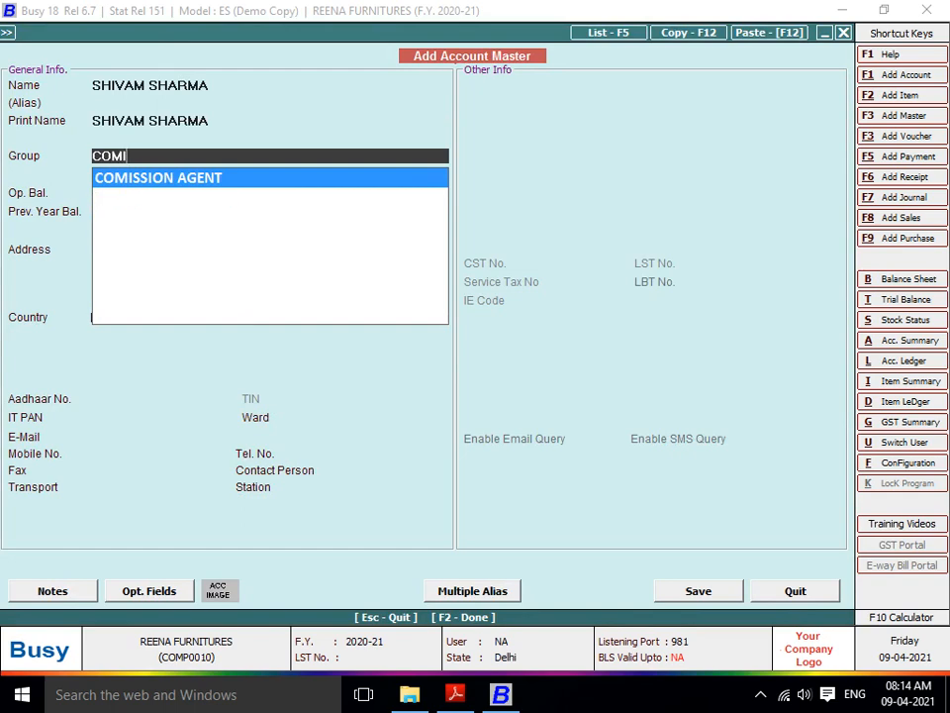
key("Return")
key("Return")
key("Return")
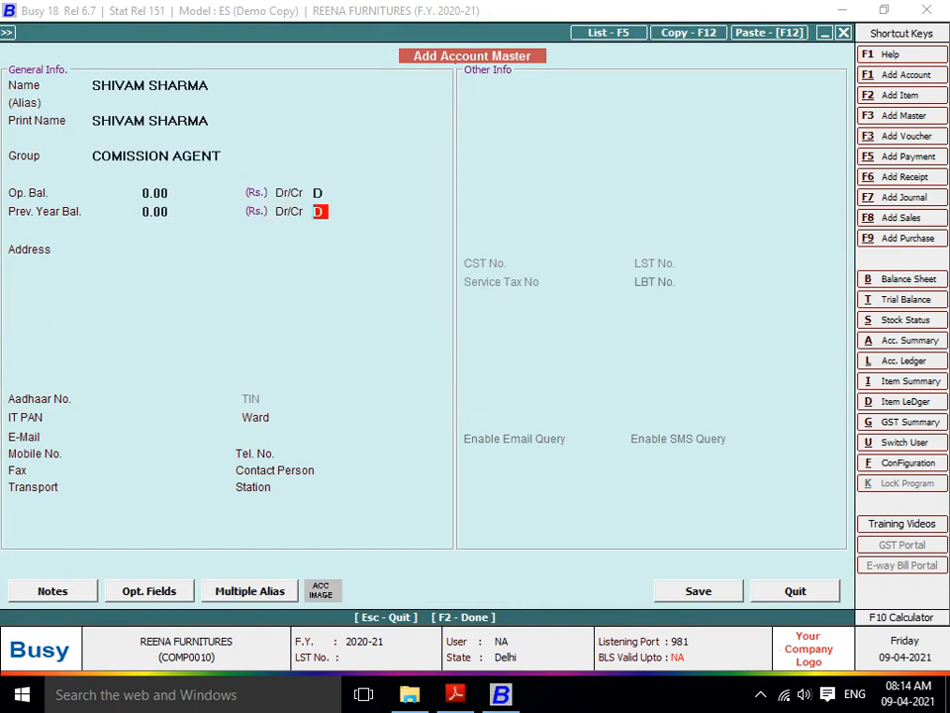
key("Return")
key("Return")
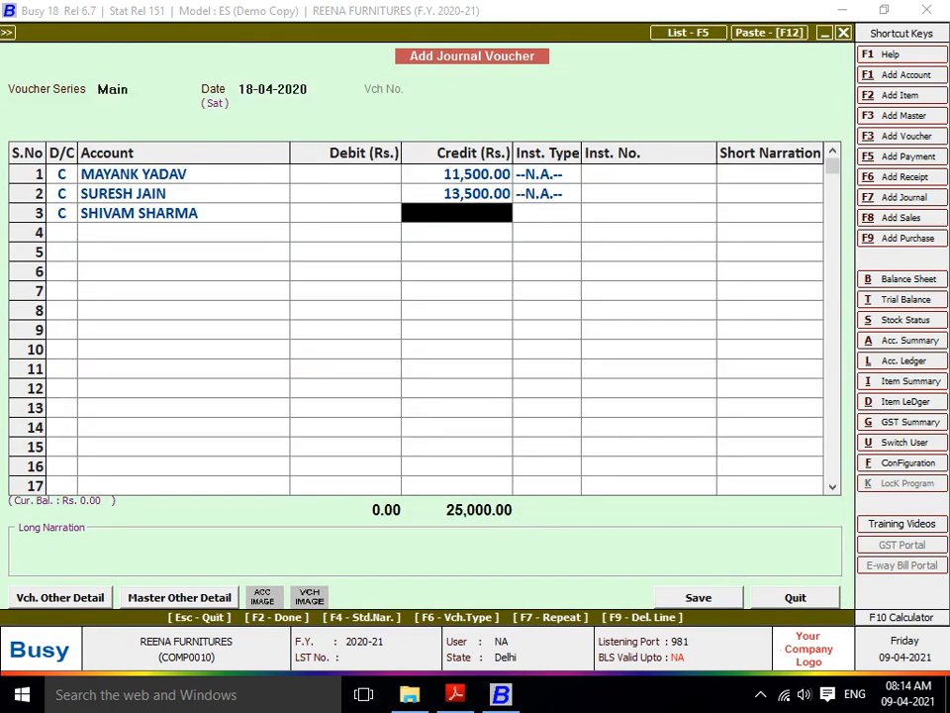
type("18500")
key("Return")
key("Return")
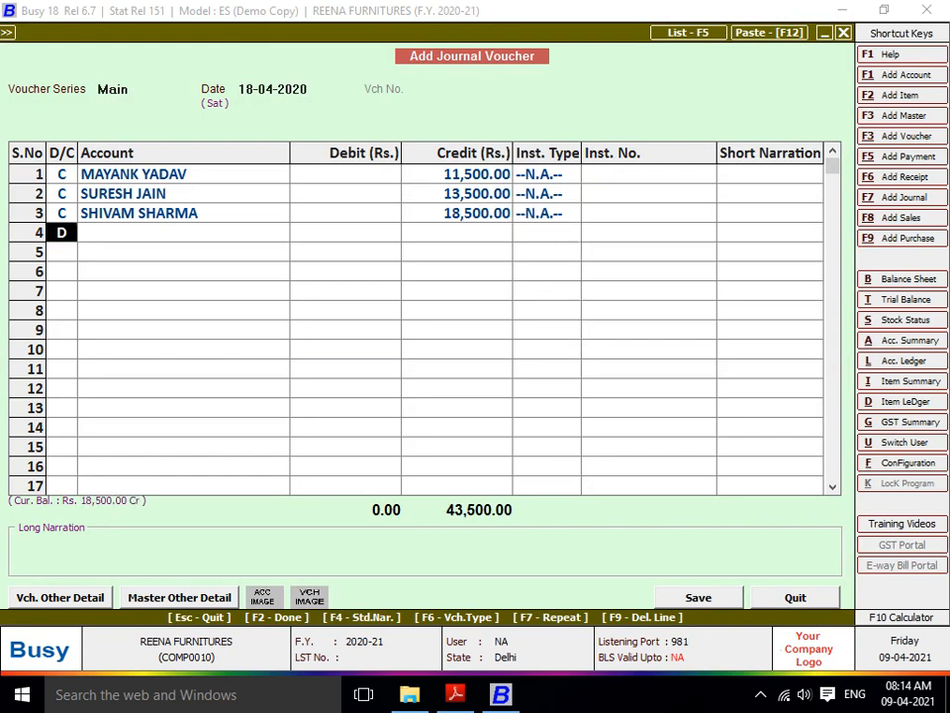
type("C")
key("Return")
key("F3")
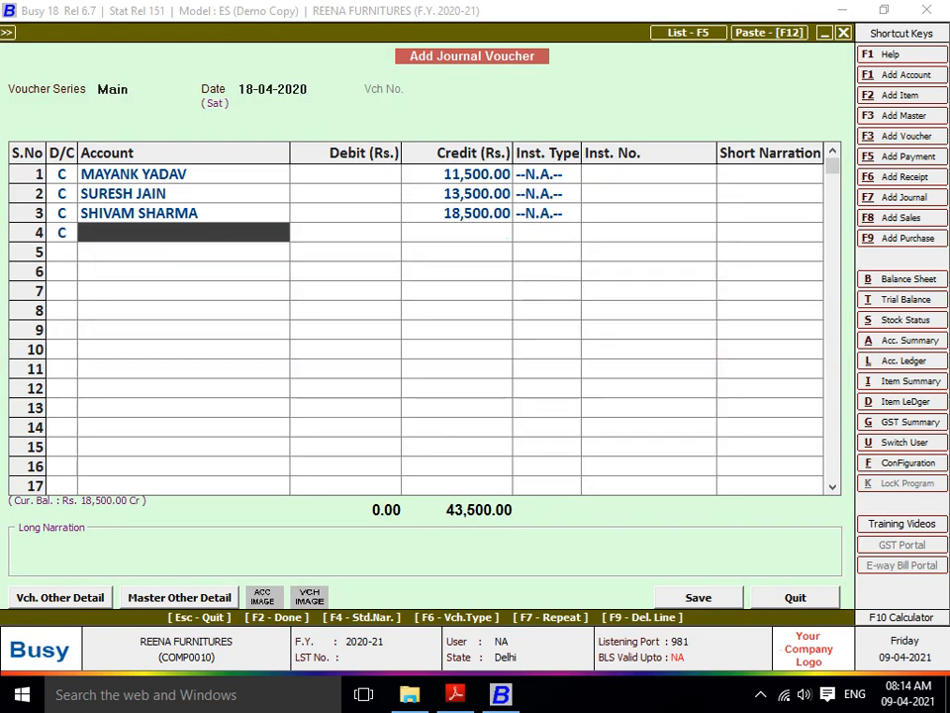
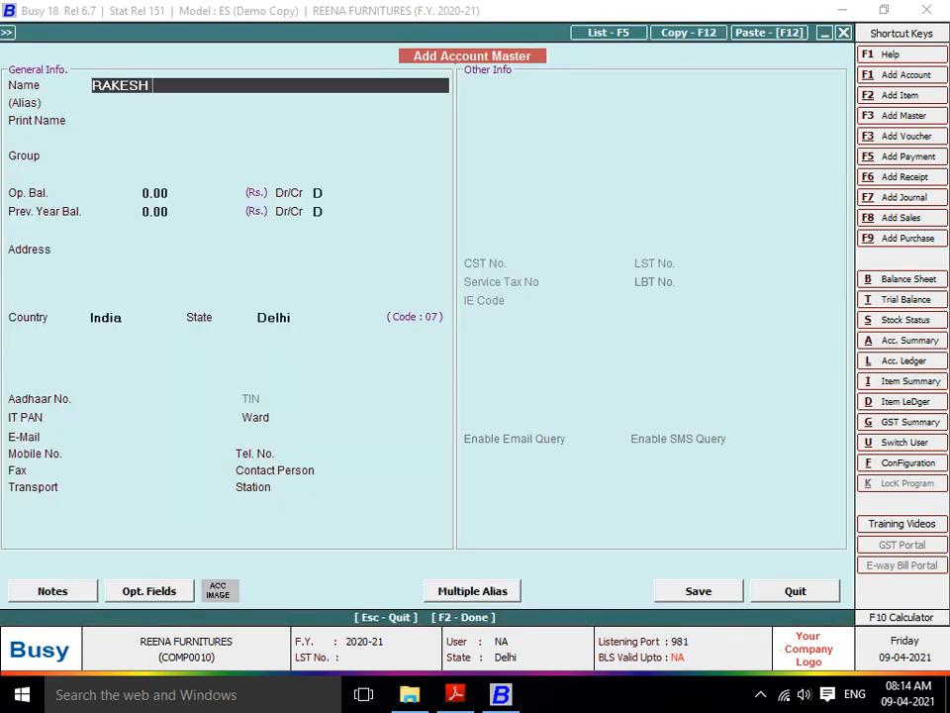
key("Return")
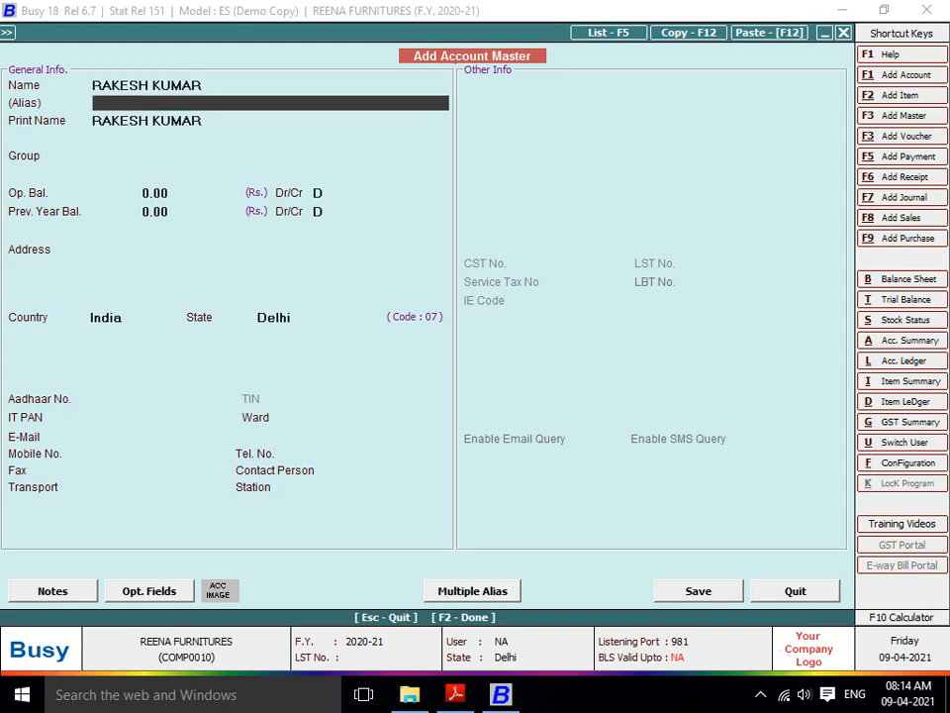
key("Return")
key("Return")
type("COMI")
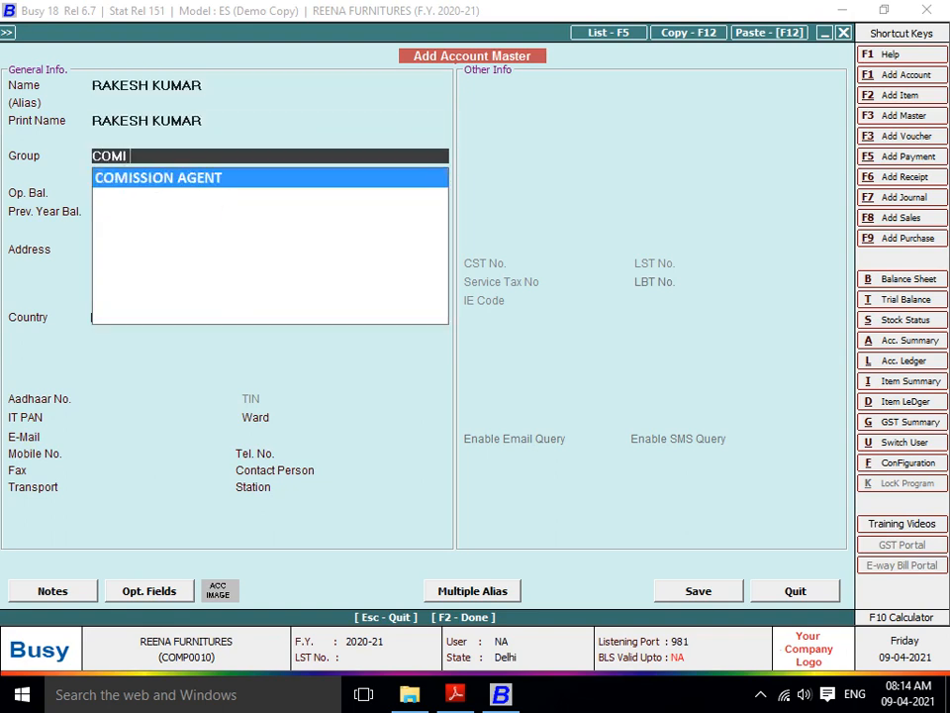
key("Return")
key("Return")
key("Return")
key("Return")
key("Return")
key("F2")
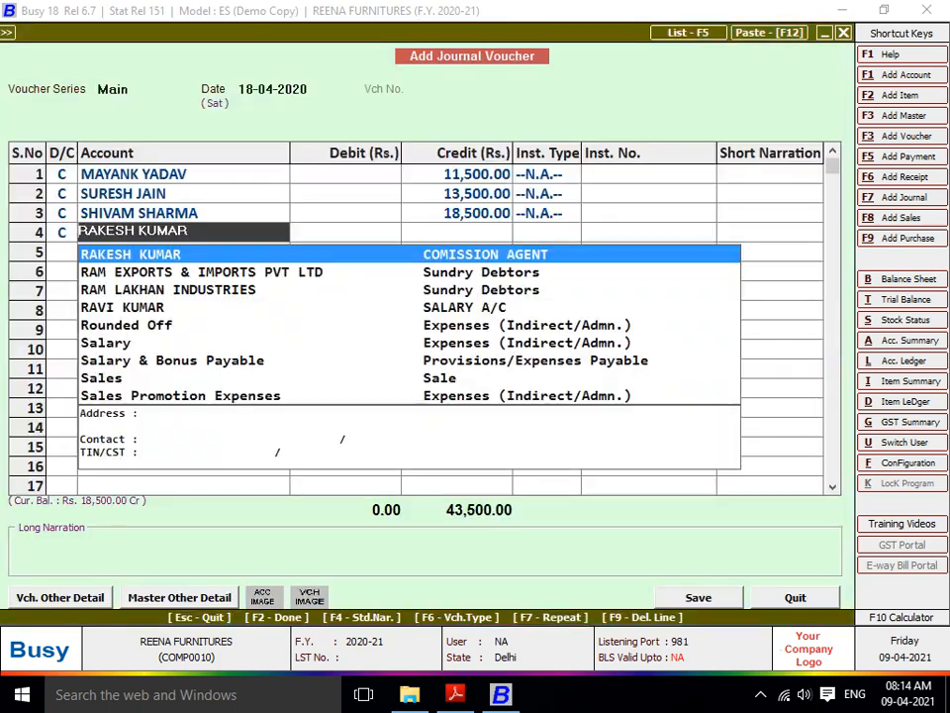
key("Return")
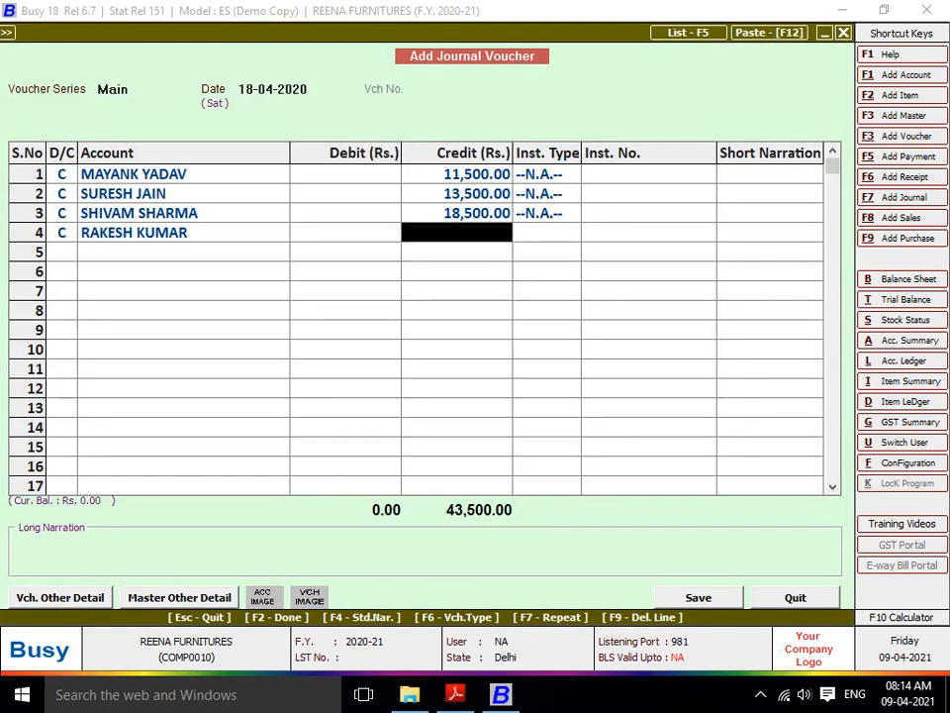
type("10500")
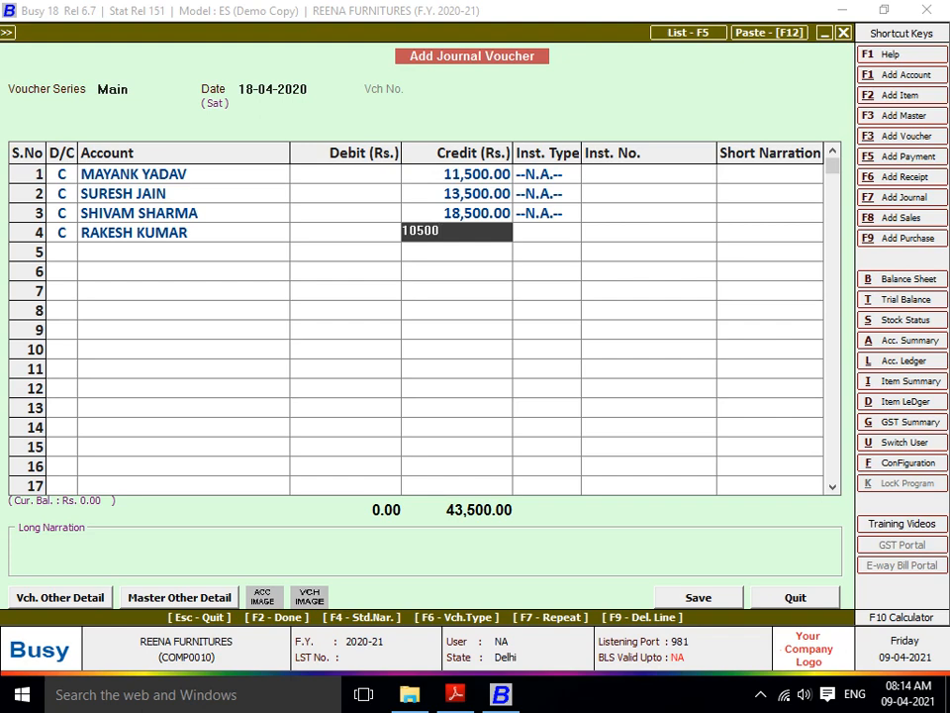
key("Return")
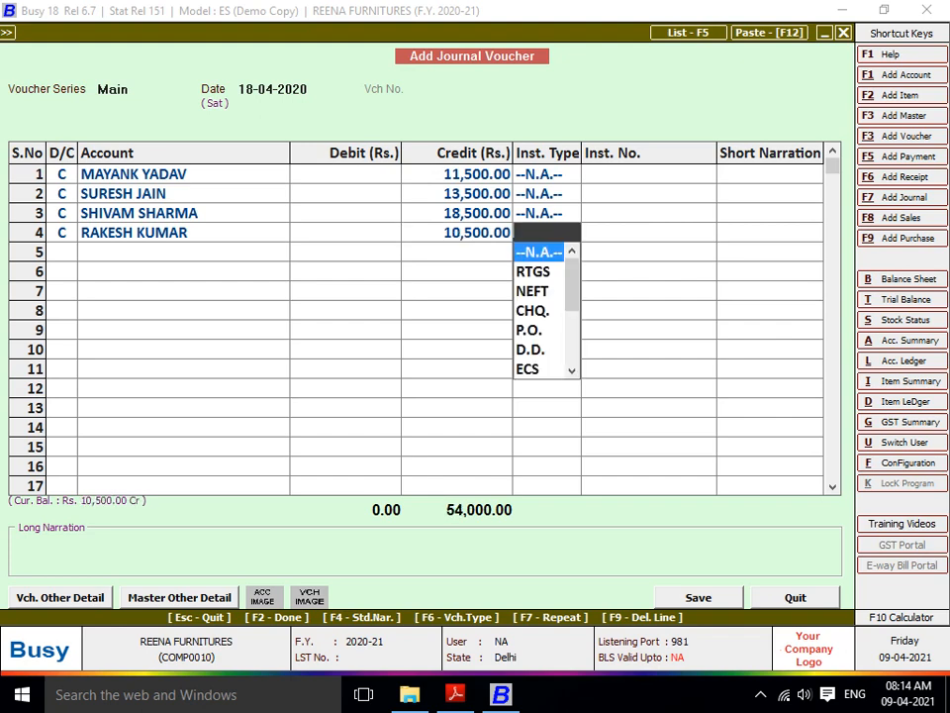
- Debit Commission on Sales 54,000 to balance and save the voucher
key("Return")
key("Return")
type("co")
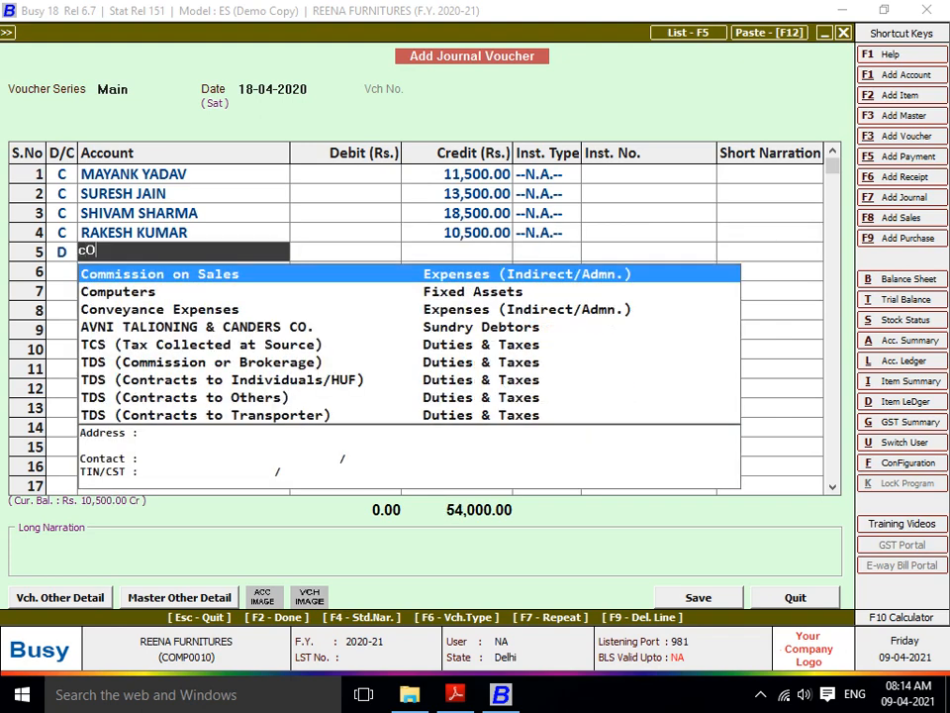
type("M")
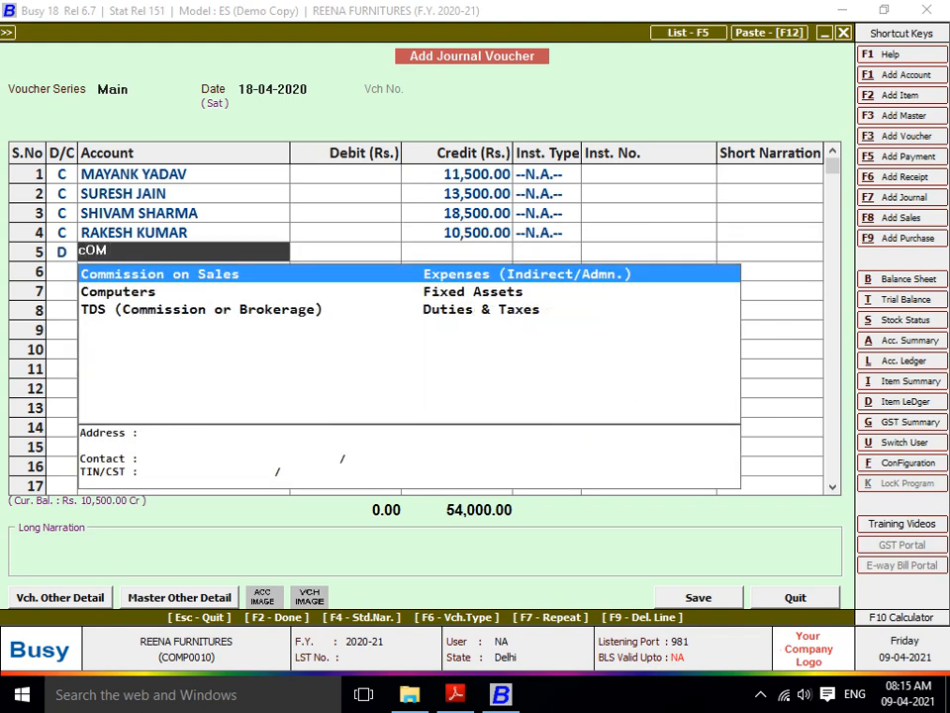
key("Return")
key("Return")
key("Return")
key("Return")
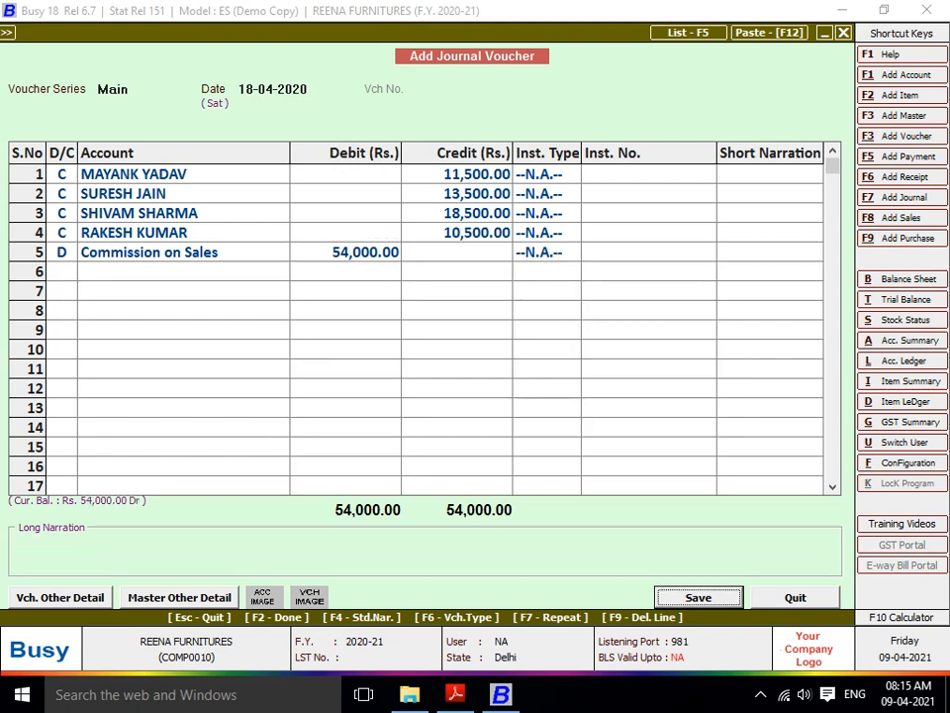
key("Return")
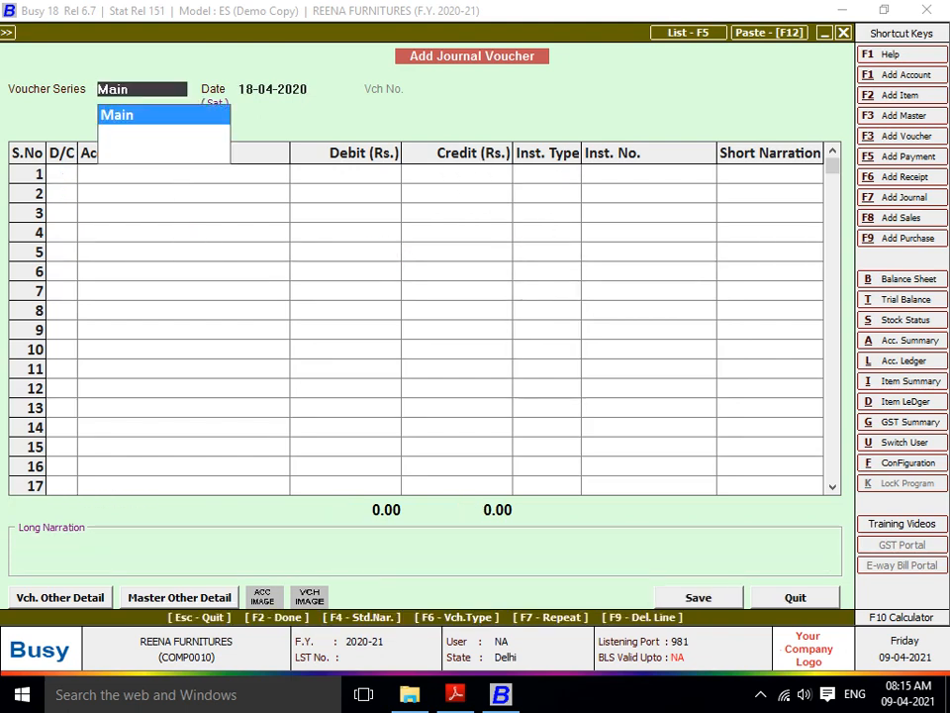
- Display the Balance Sheet to 01-05-2020 with the default settings
key("Escape")
key("Escape")
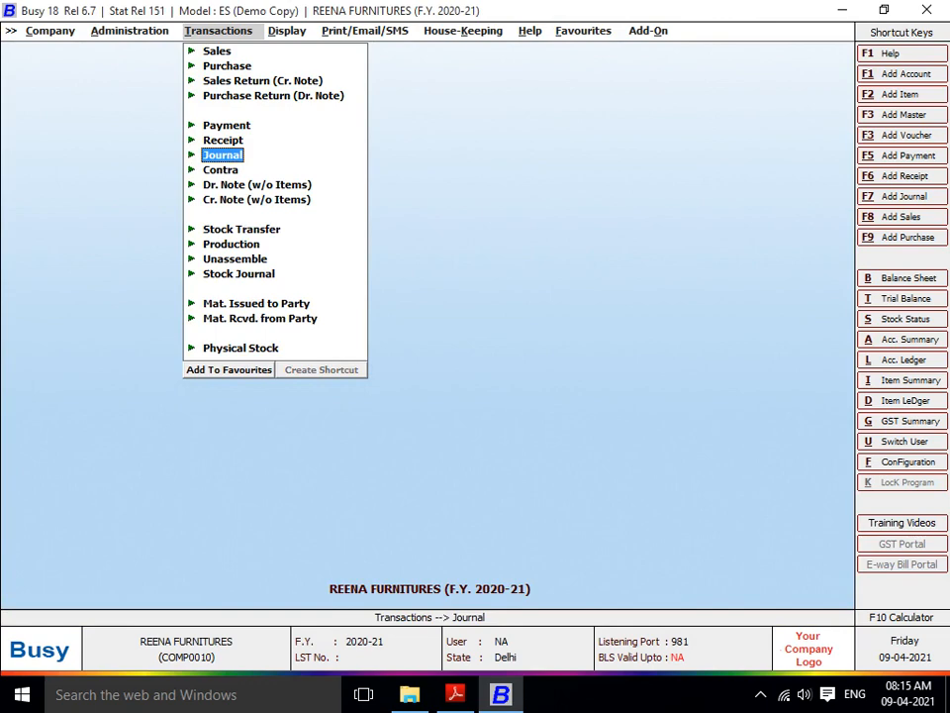
key("Right")
key("Return")
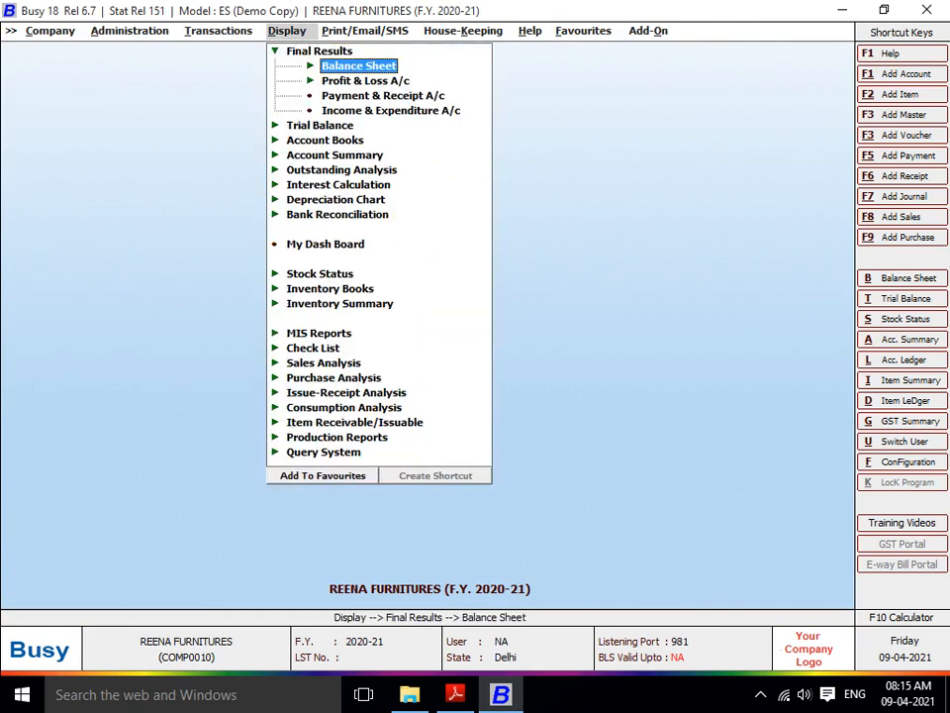
key("Return")
key("Return")
key("Return")
key("Return")
key("Return")
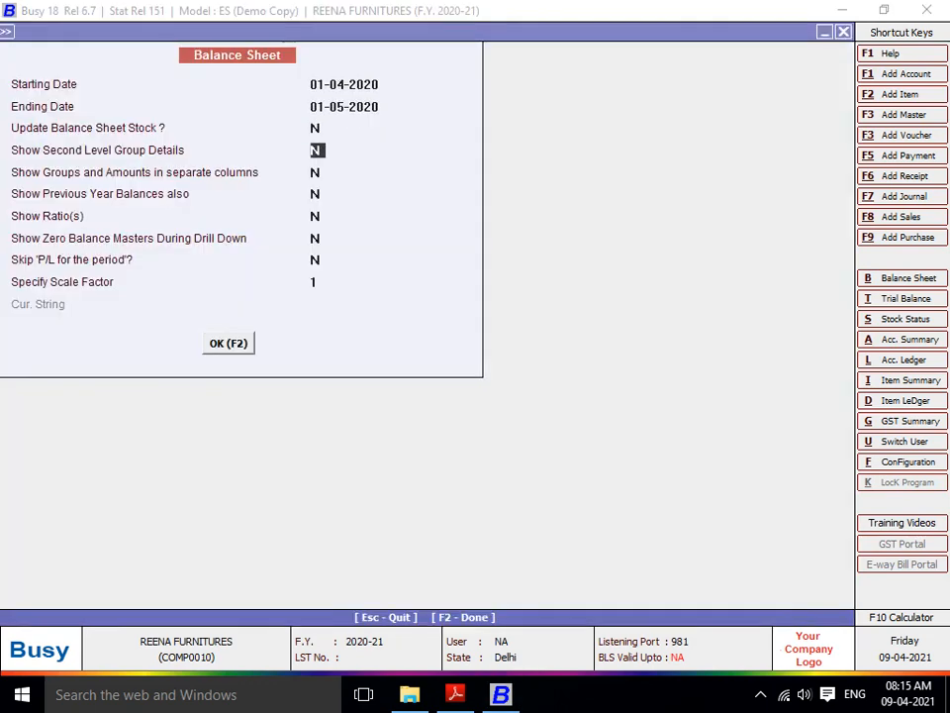
key("Return")
key("F2")
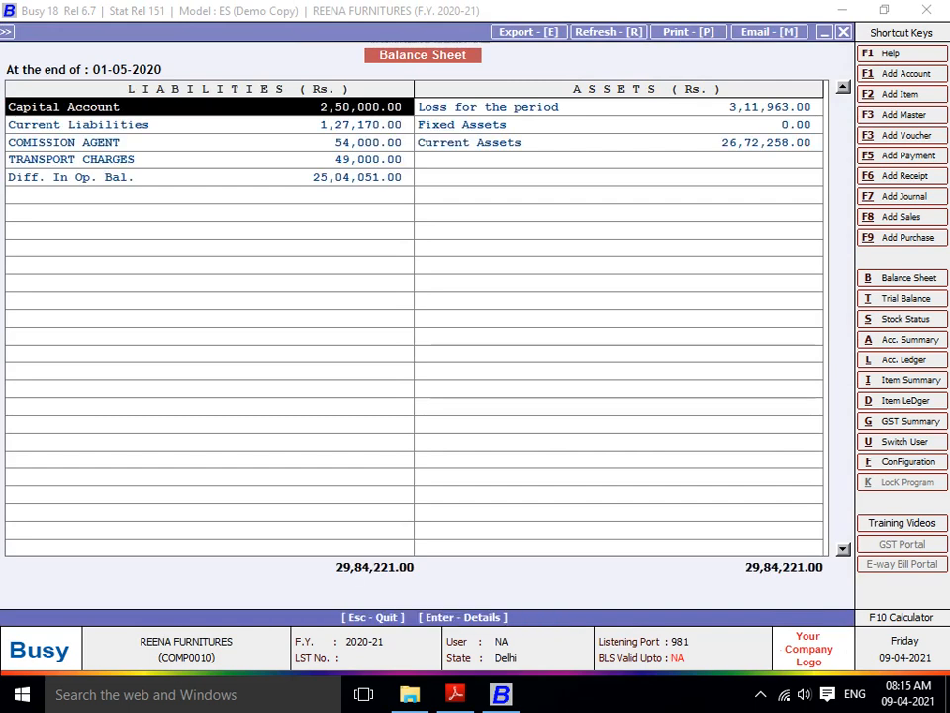
- Drill into COMISSION AGENT to see four agents totalling 54,000 Cr, then close the reports
key("Down")
key("Down")
key("Down")
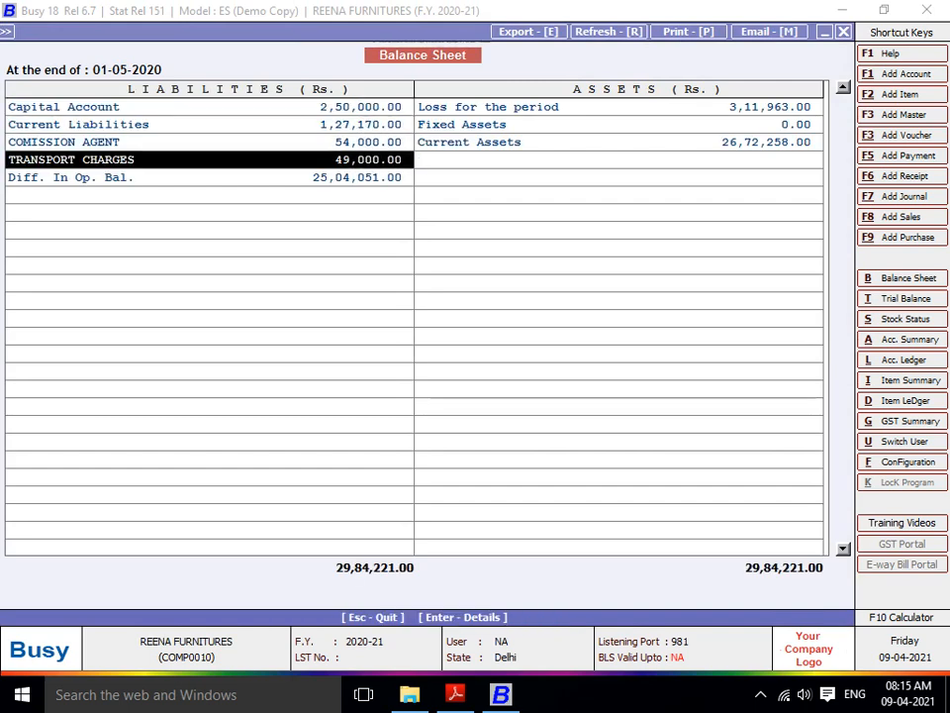
key("Up")
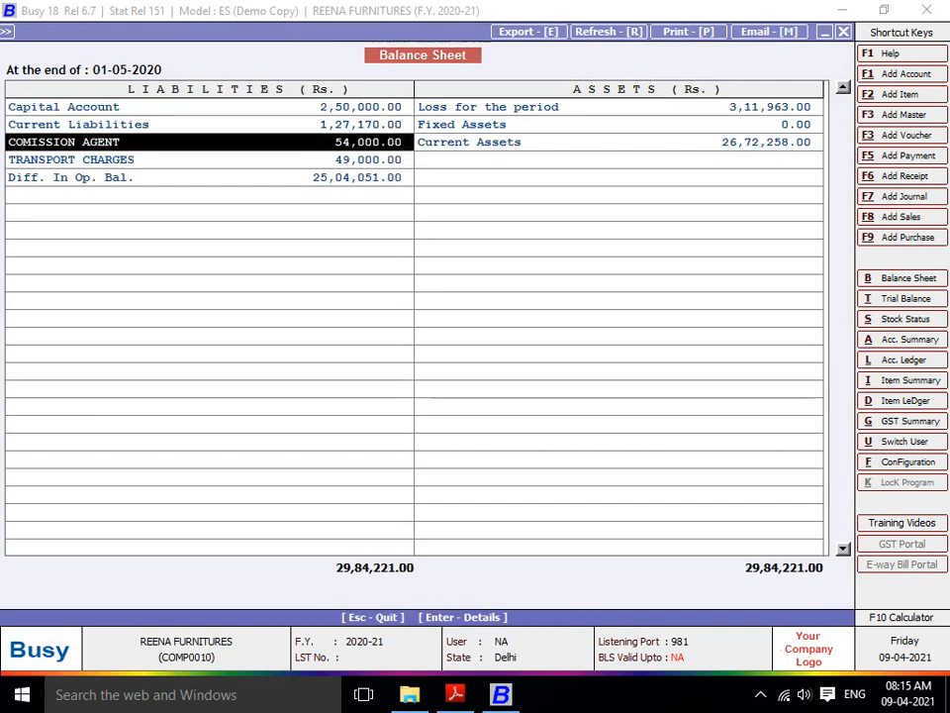
key("Down")
key("Up")
key("Return")
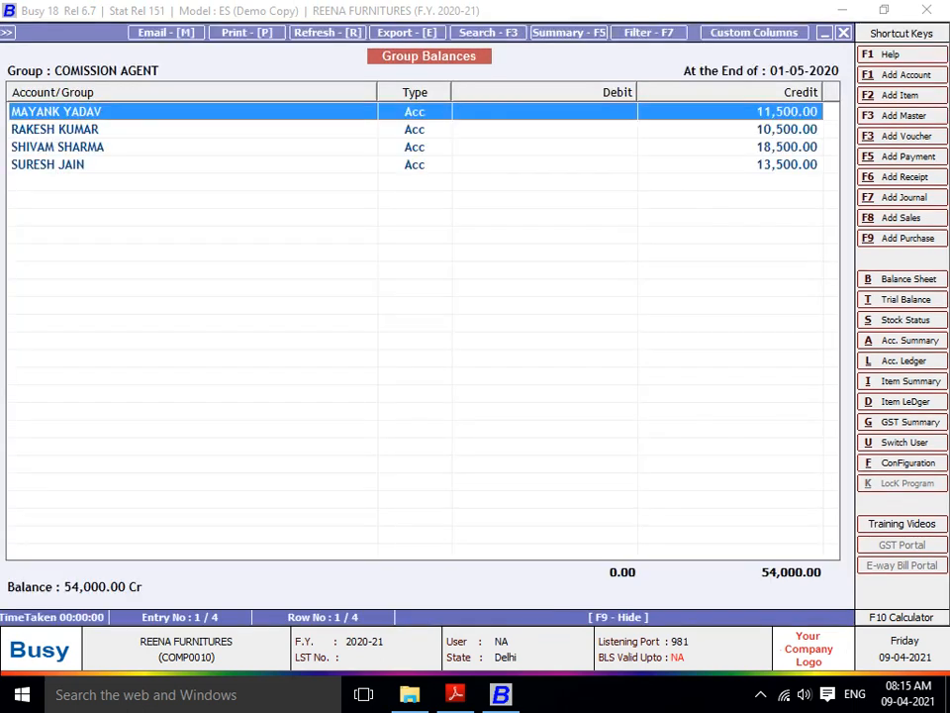
key("Escape")
key("Escape")
key("Escape")
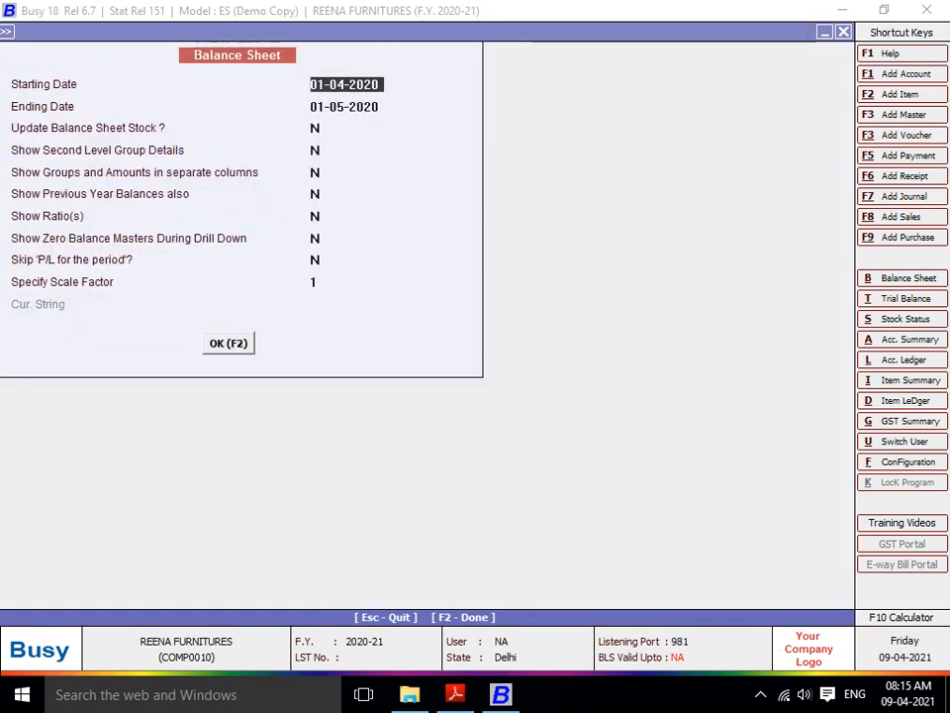
key("Left")
key("Left")
key("Return")
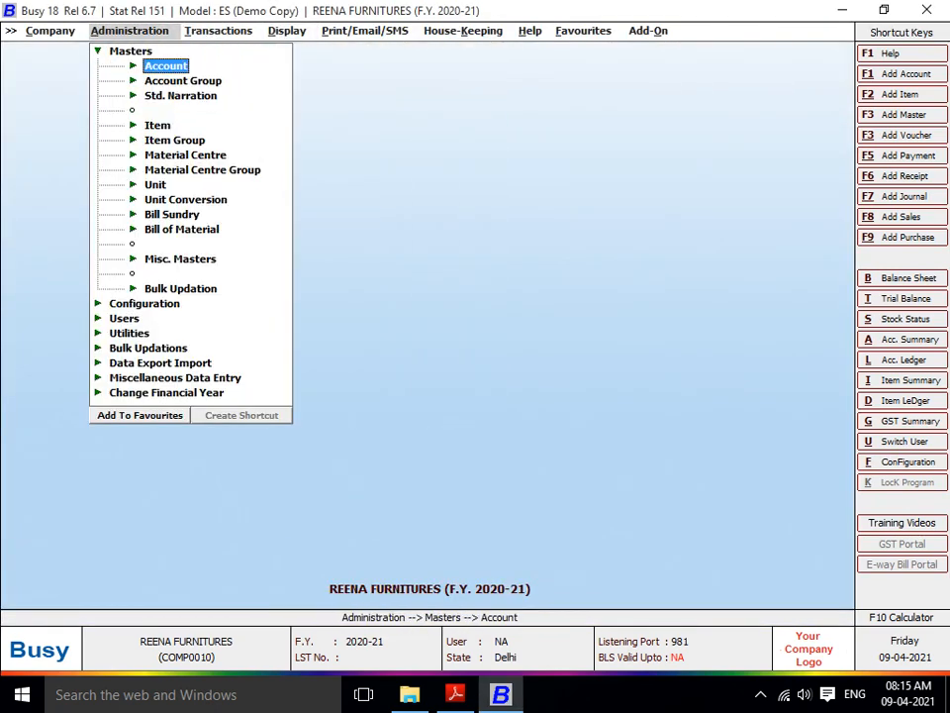
- Bring up the Account Group modify list from Administration > Masters
key("Down")
key("Up")
key("Return")
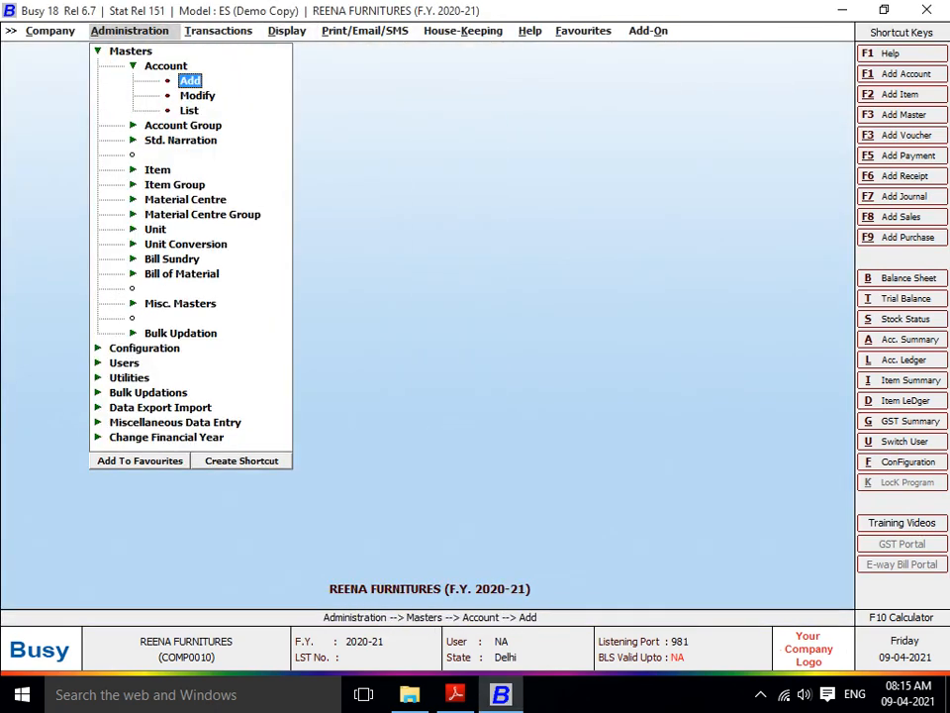
key("Escape")
key("Down")
key("Return")
key("Down")
key("Return")
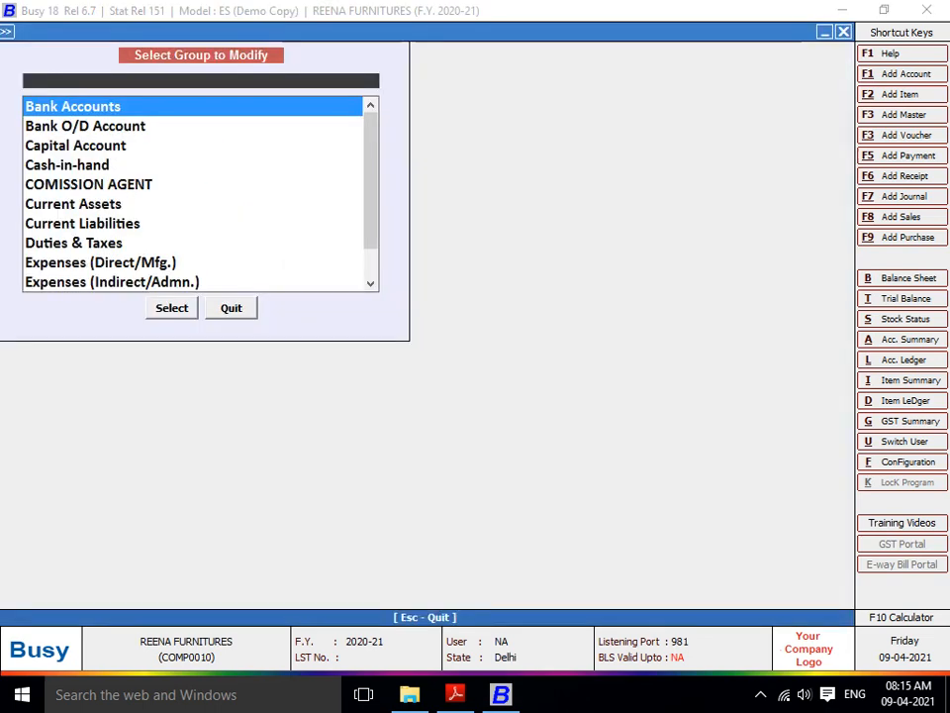
- Set SALARY A/C's Primary Group option to Y and save it
type("SALA")
key("Return")
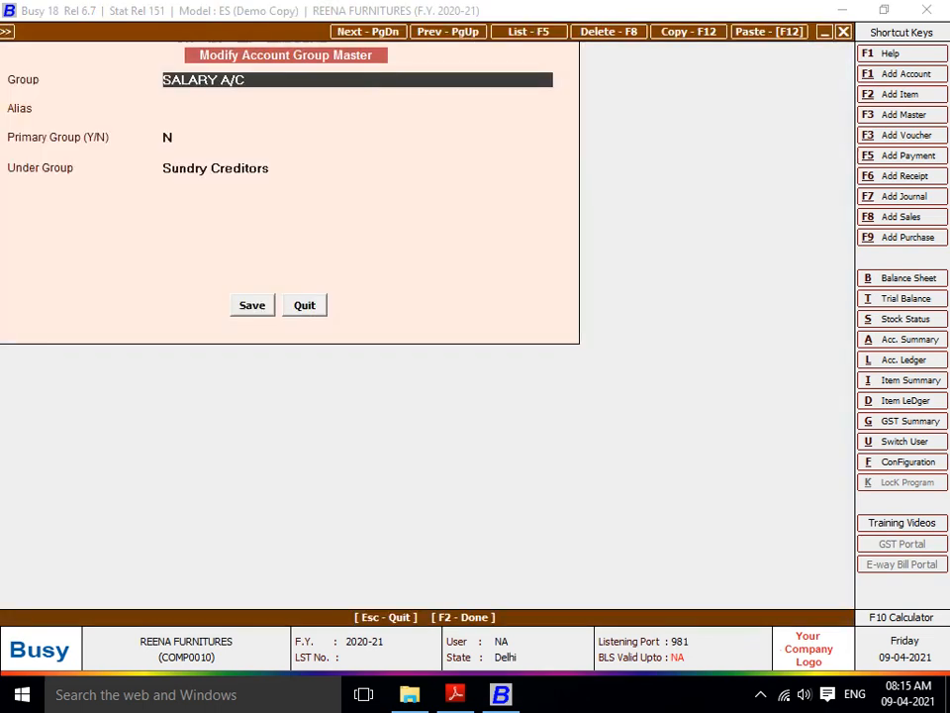
key("Return")
key("Return")
type("y")
key("Return")
key("Return")
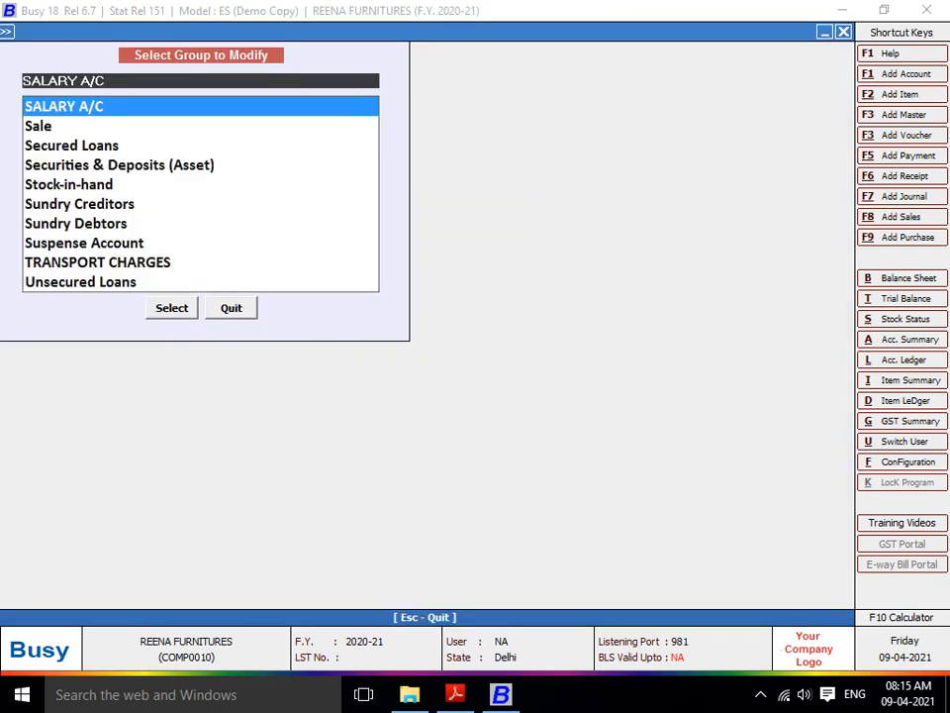
key("Escape")
key("Right")
key("Right")
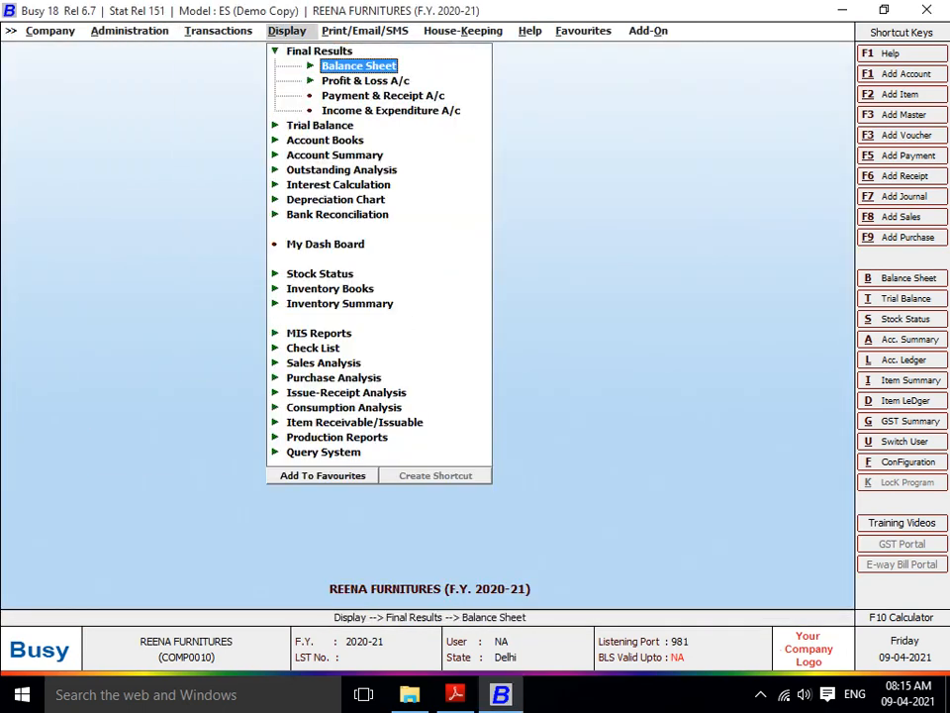
- Browse the refreshed Balance Sheet's COMISSION AGENT, SALARY A/C (33,500) and TRANSPORT CHARGES rows
key("Return")
key("Return")
key("Return")
key("Return")
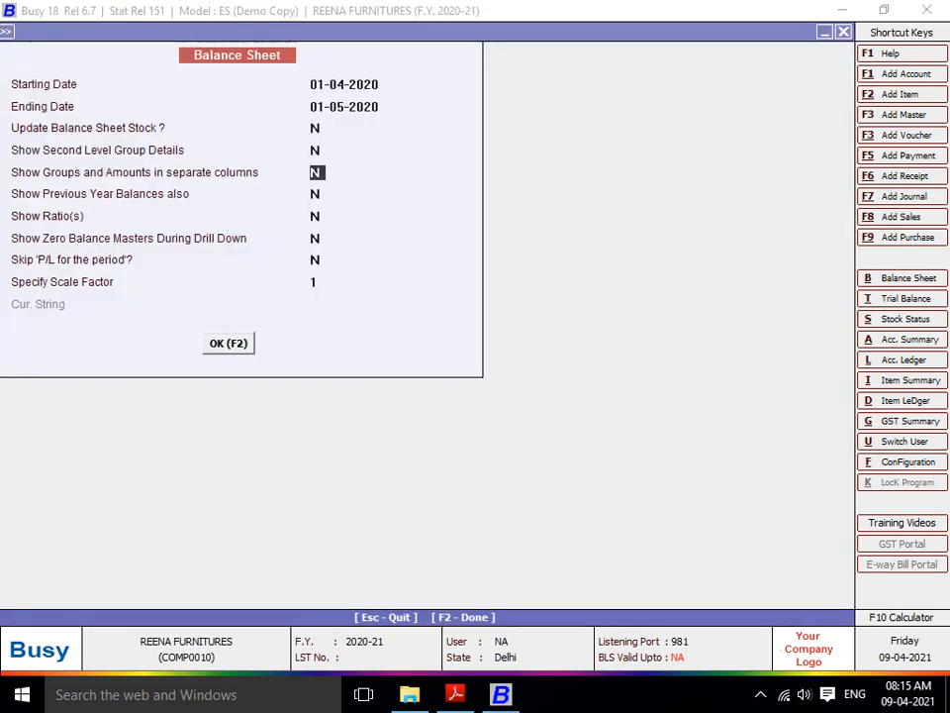
key("F2")
key("Down")
key("Down")
key("Down")
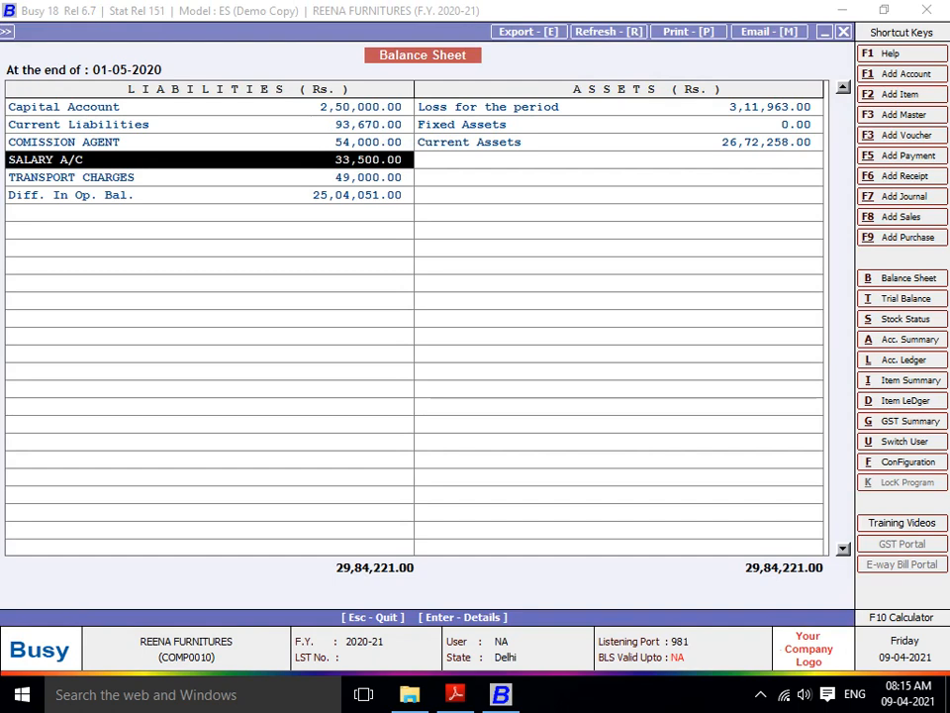
key("Up")
key("Down")
key("Up")
key("Down")
key("Up")
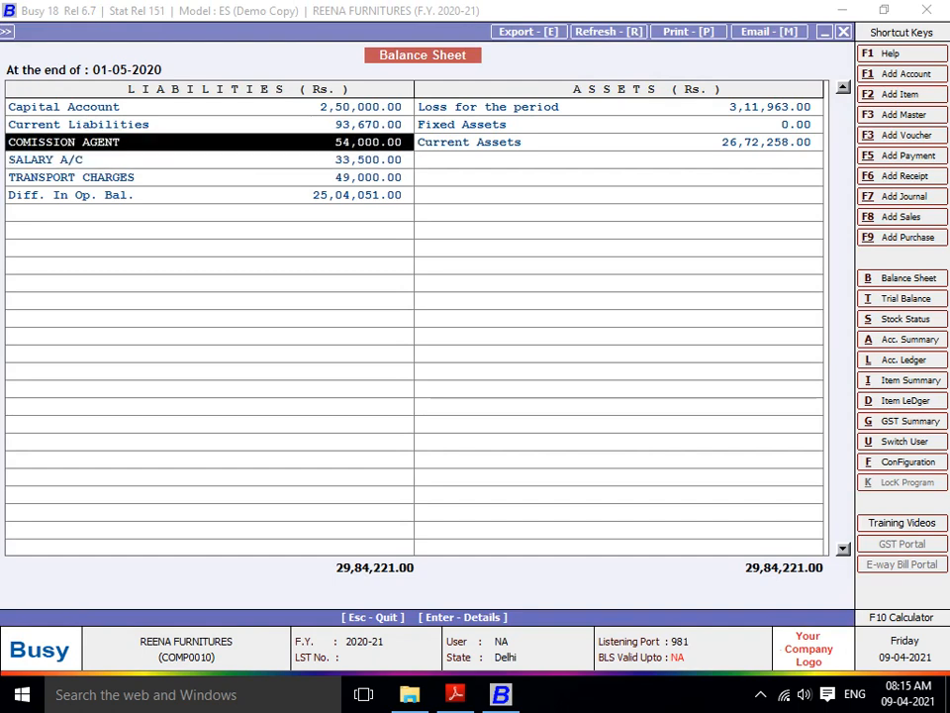
key("Down")
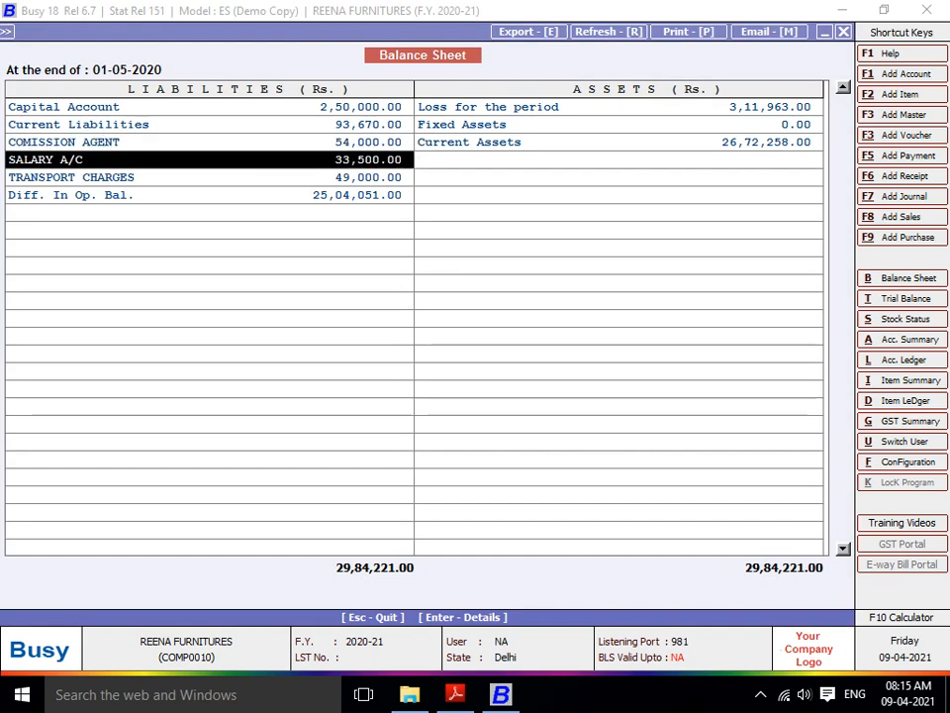
key("Down")
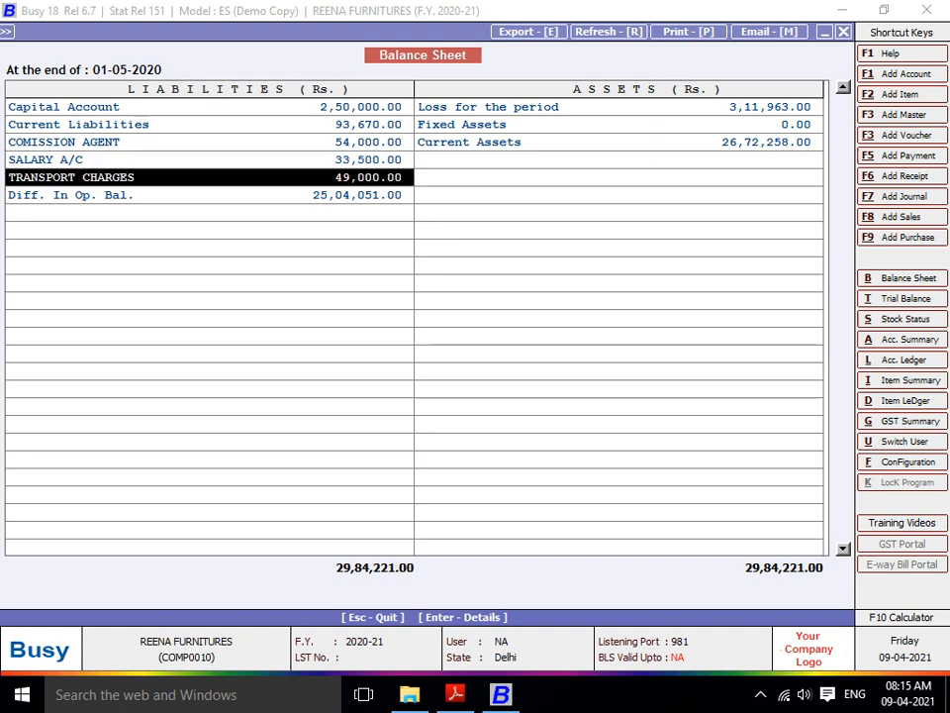
key("Down")
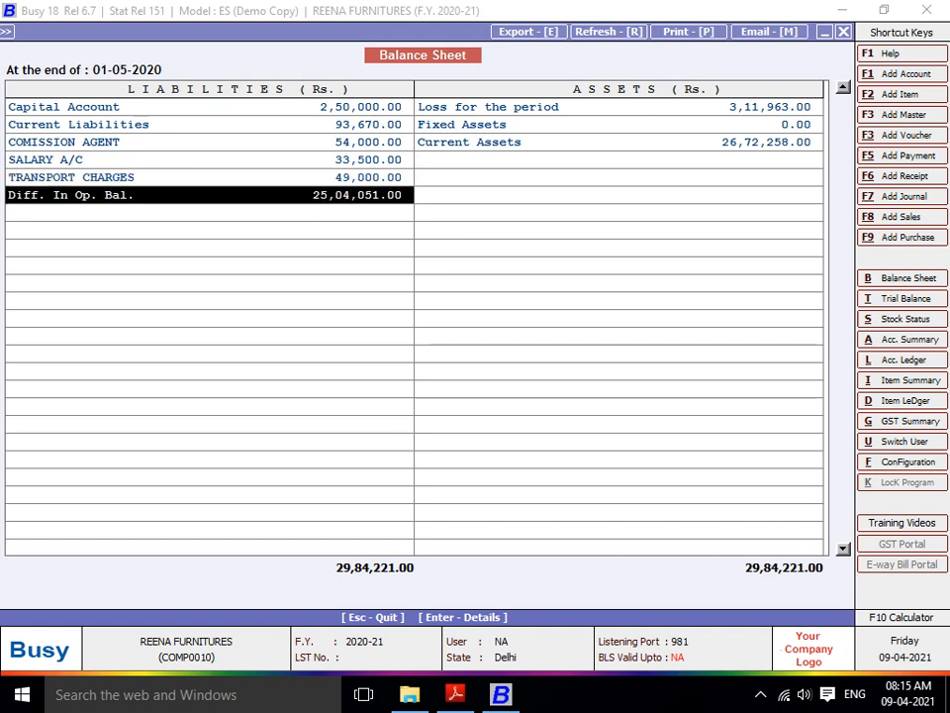
key("Up")
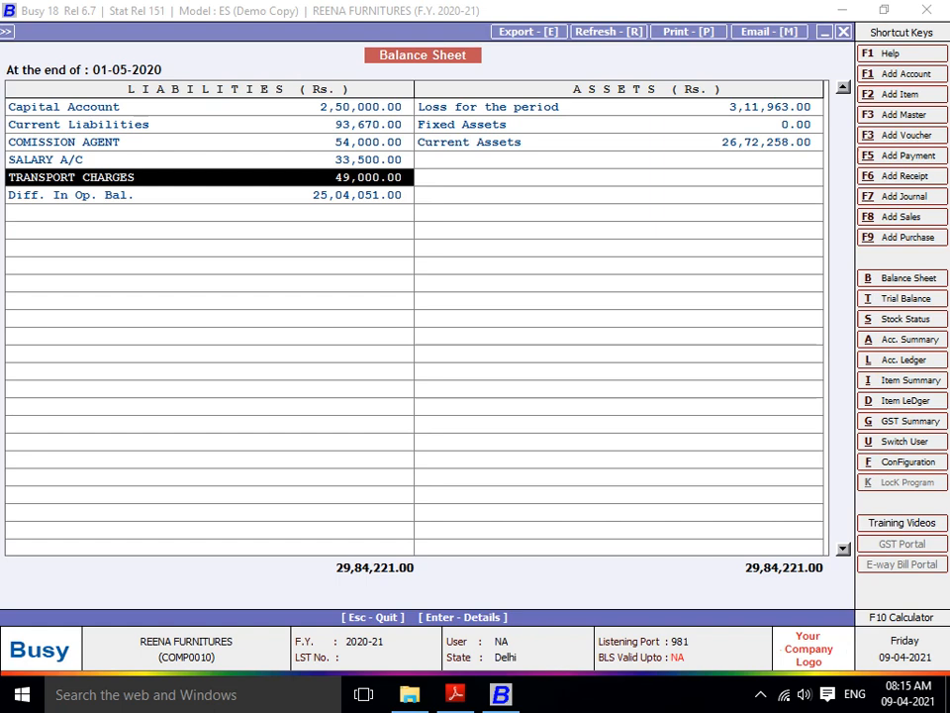
key("Escape")
key("Escape")
key("Escape")
key("Left")
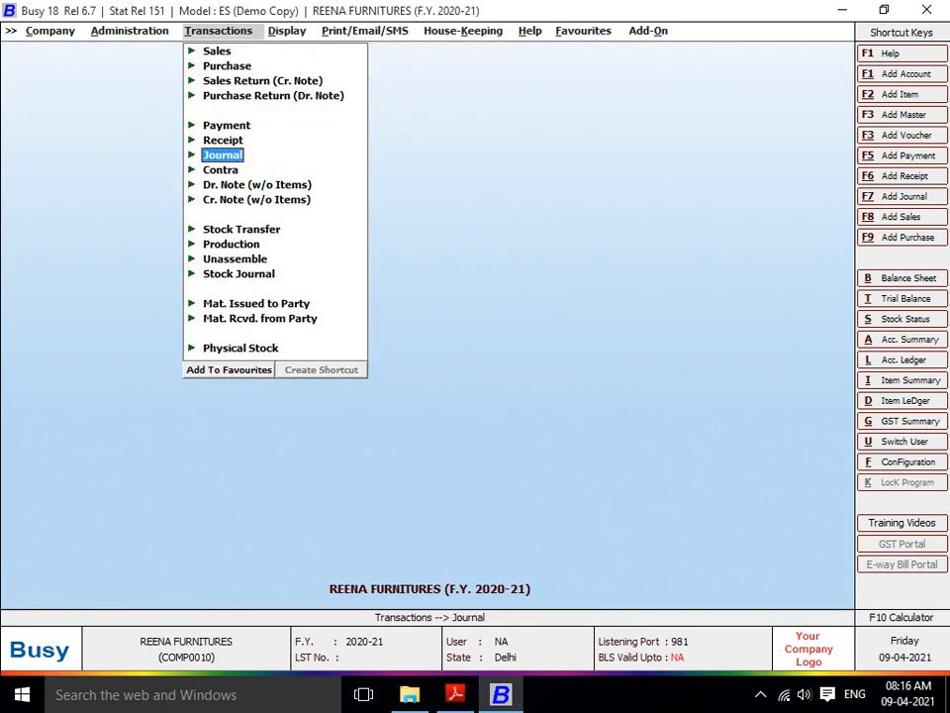
- Open a blank Main-series journal voucher dated 30-04-2020
key("Return")
key("Return")
key("Return")
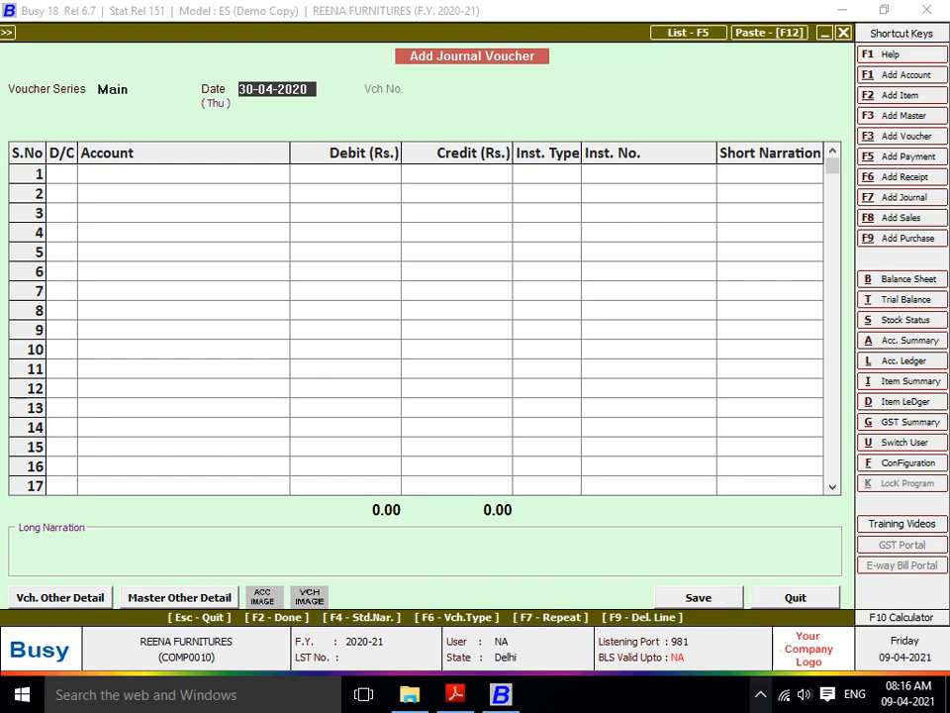
left_click(760, 693)
left_click(779, 656)
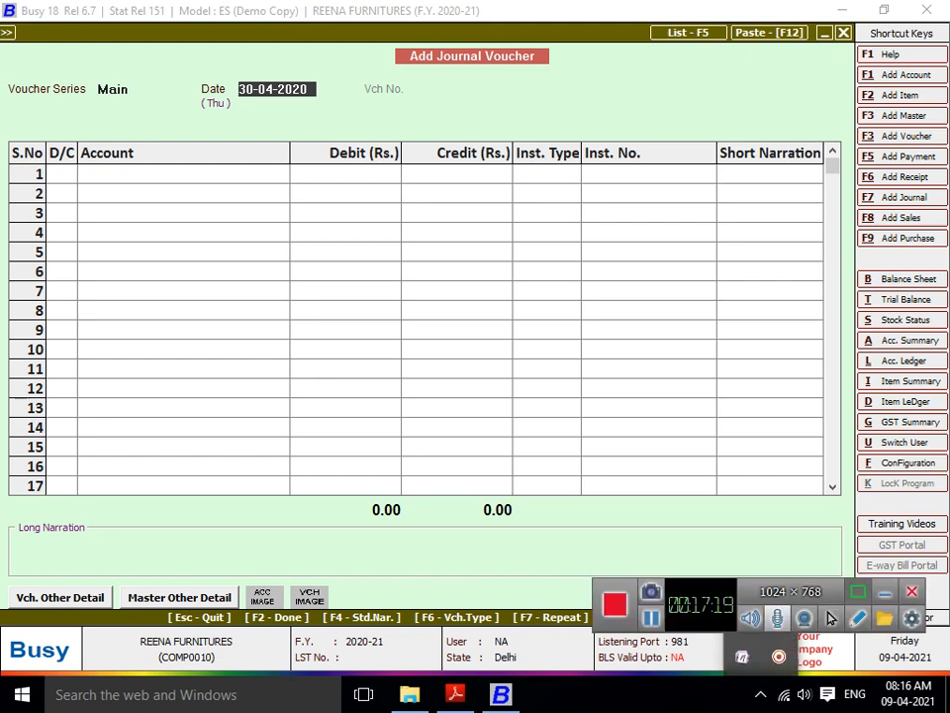